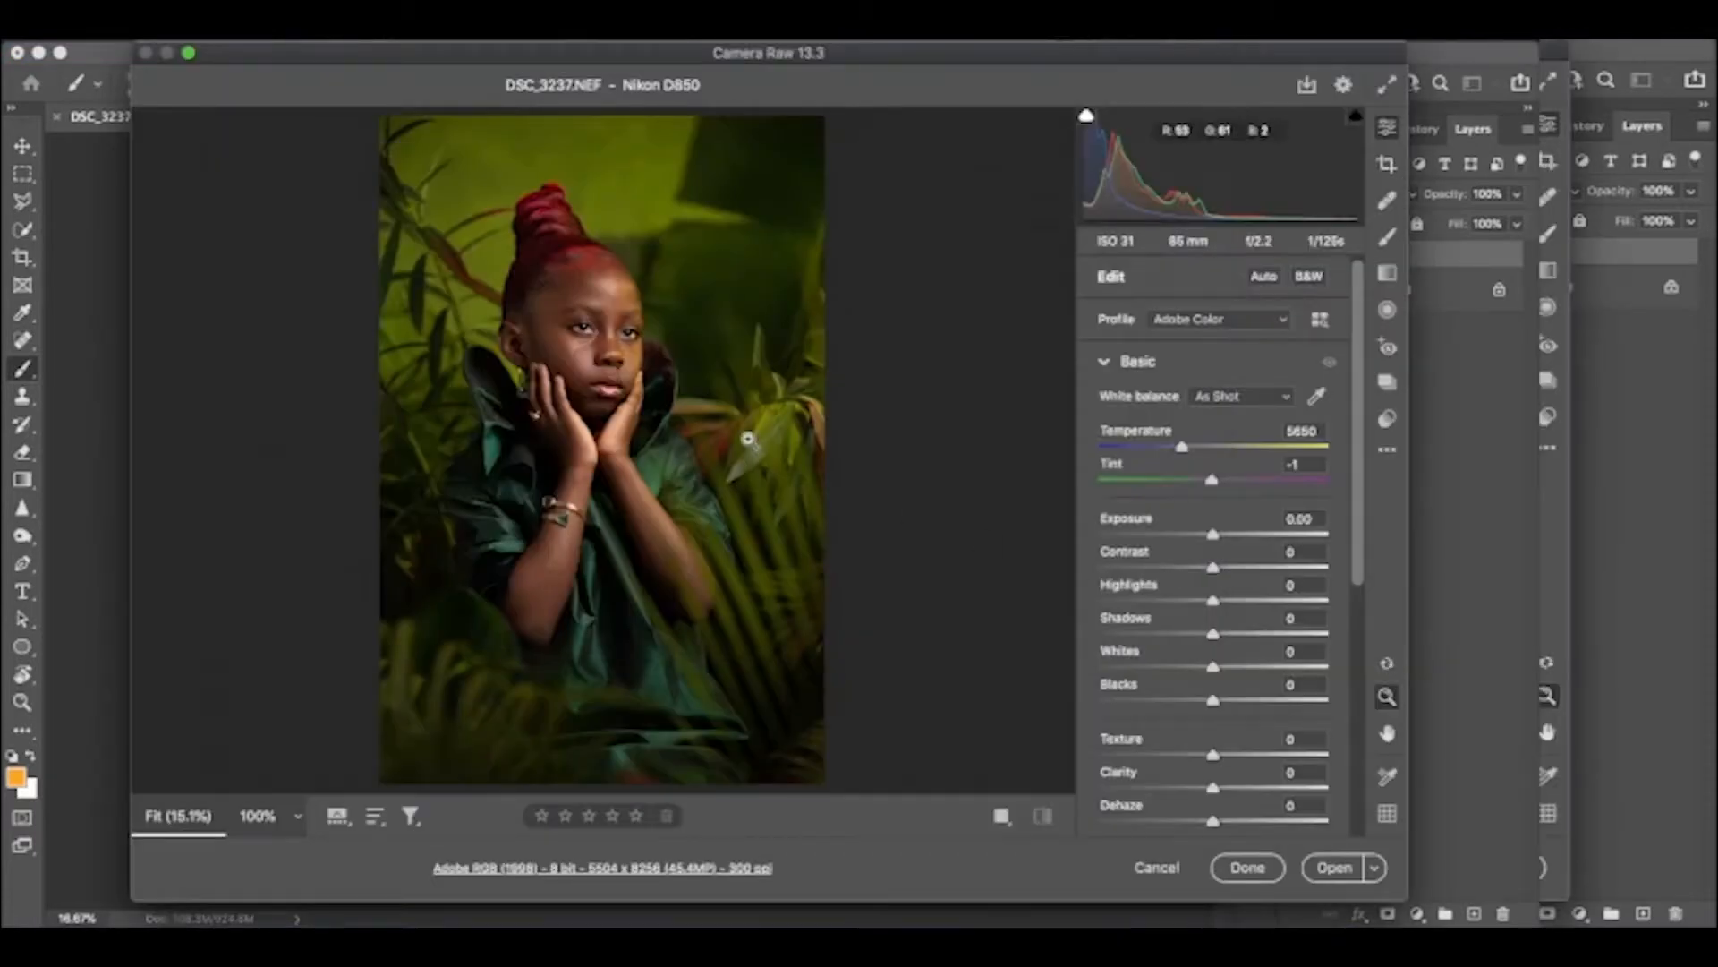
Set the photo's Exposure to +0.10
{"action": "left_click", "coordinate": [747, 439]}
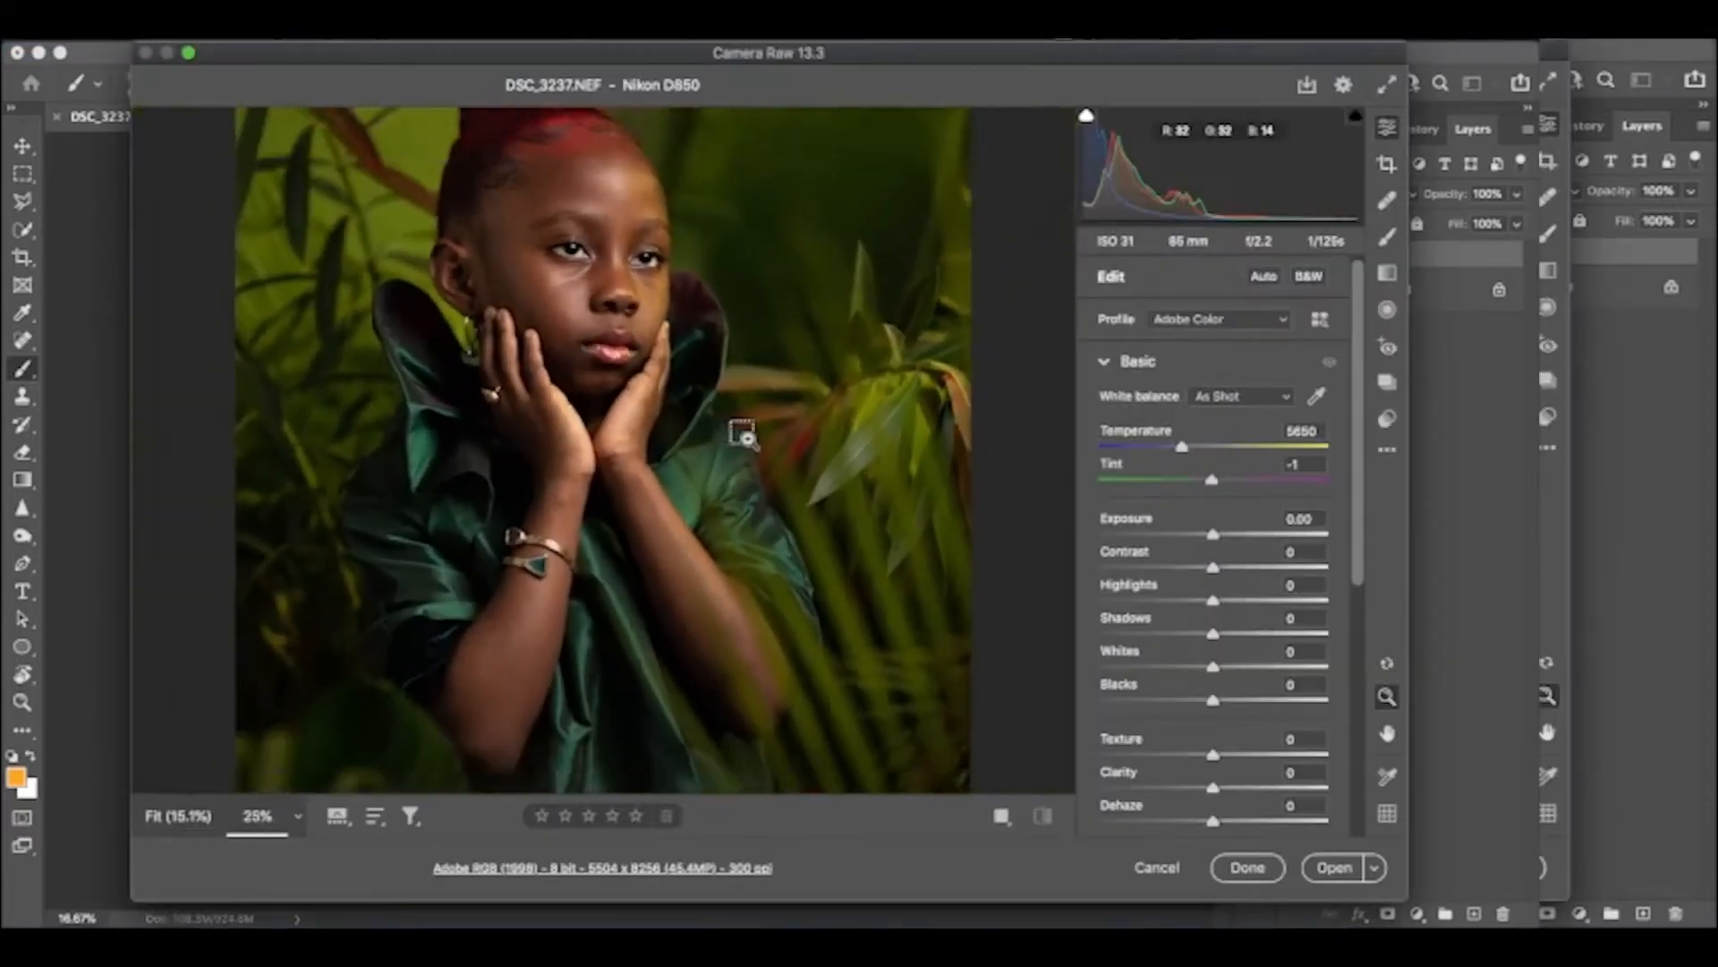
{"action": "left_click", "coordinate": [743, 435], "text": "alt"}
{"action": "key", "text": "h"}
{"action": "left_click_drag", "start_coordinate": [601, 369], "coordinate": [607, 446]}
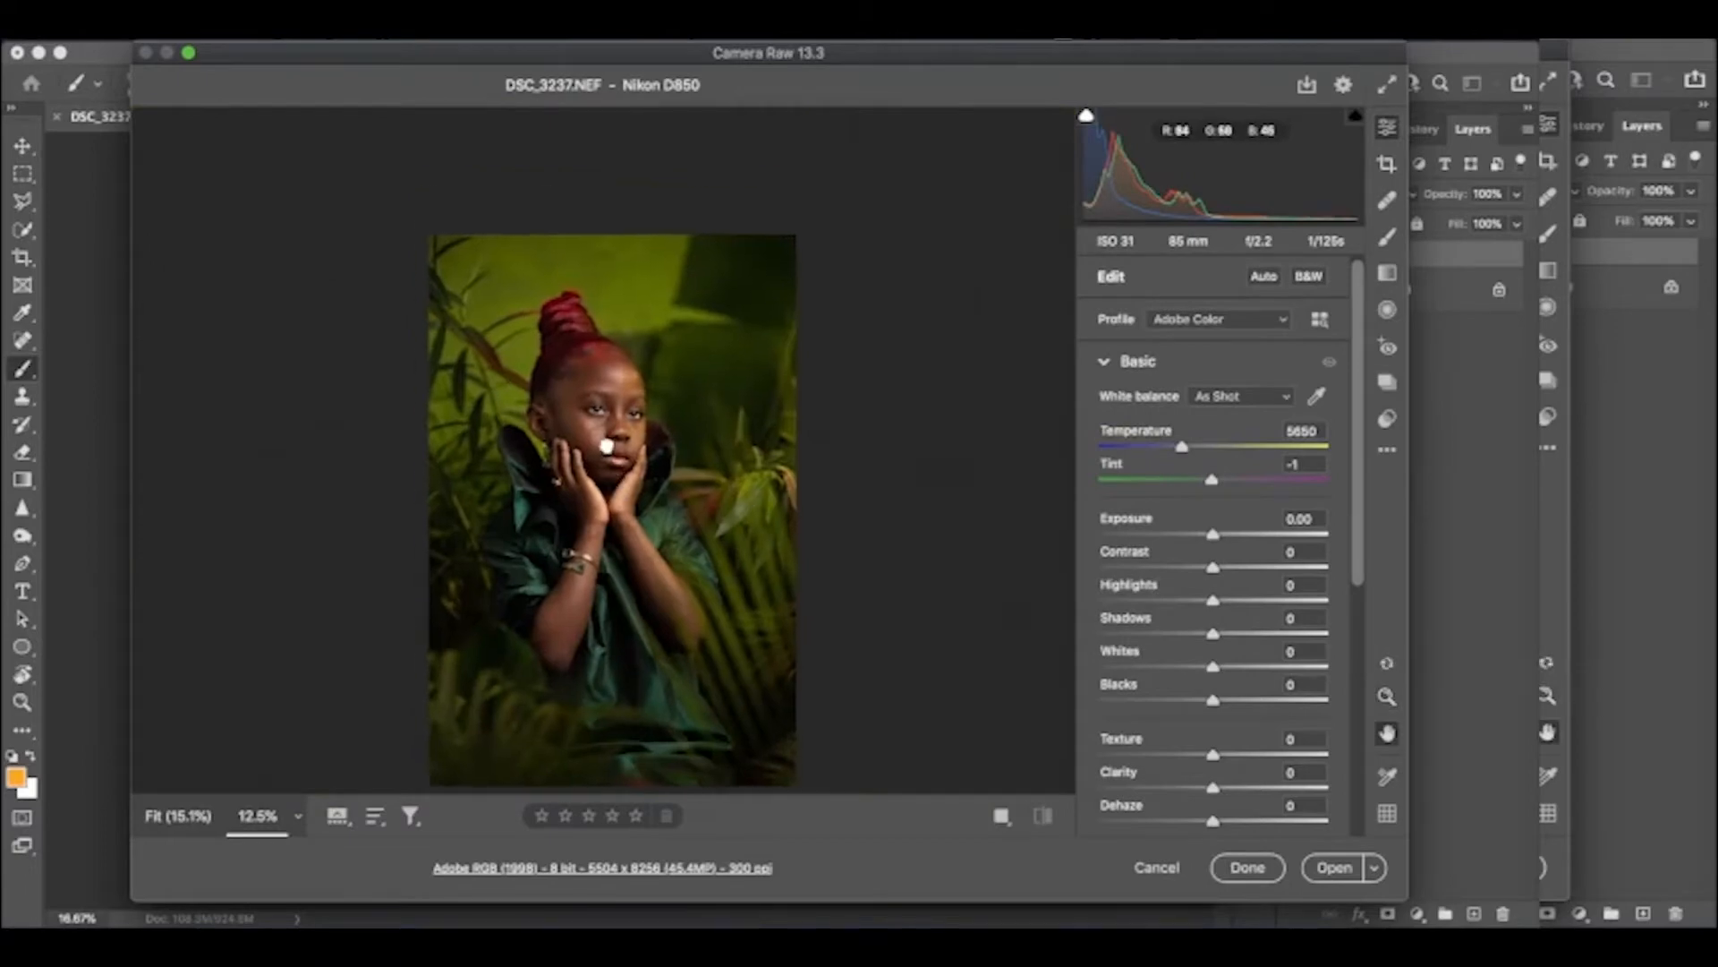
{"action": "key", "text": "z"}
{"action": "left_click", "coordinate": [607, 441]}
{"action": "left_click", "coordinate": [607, 436]}
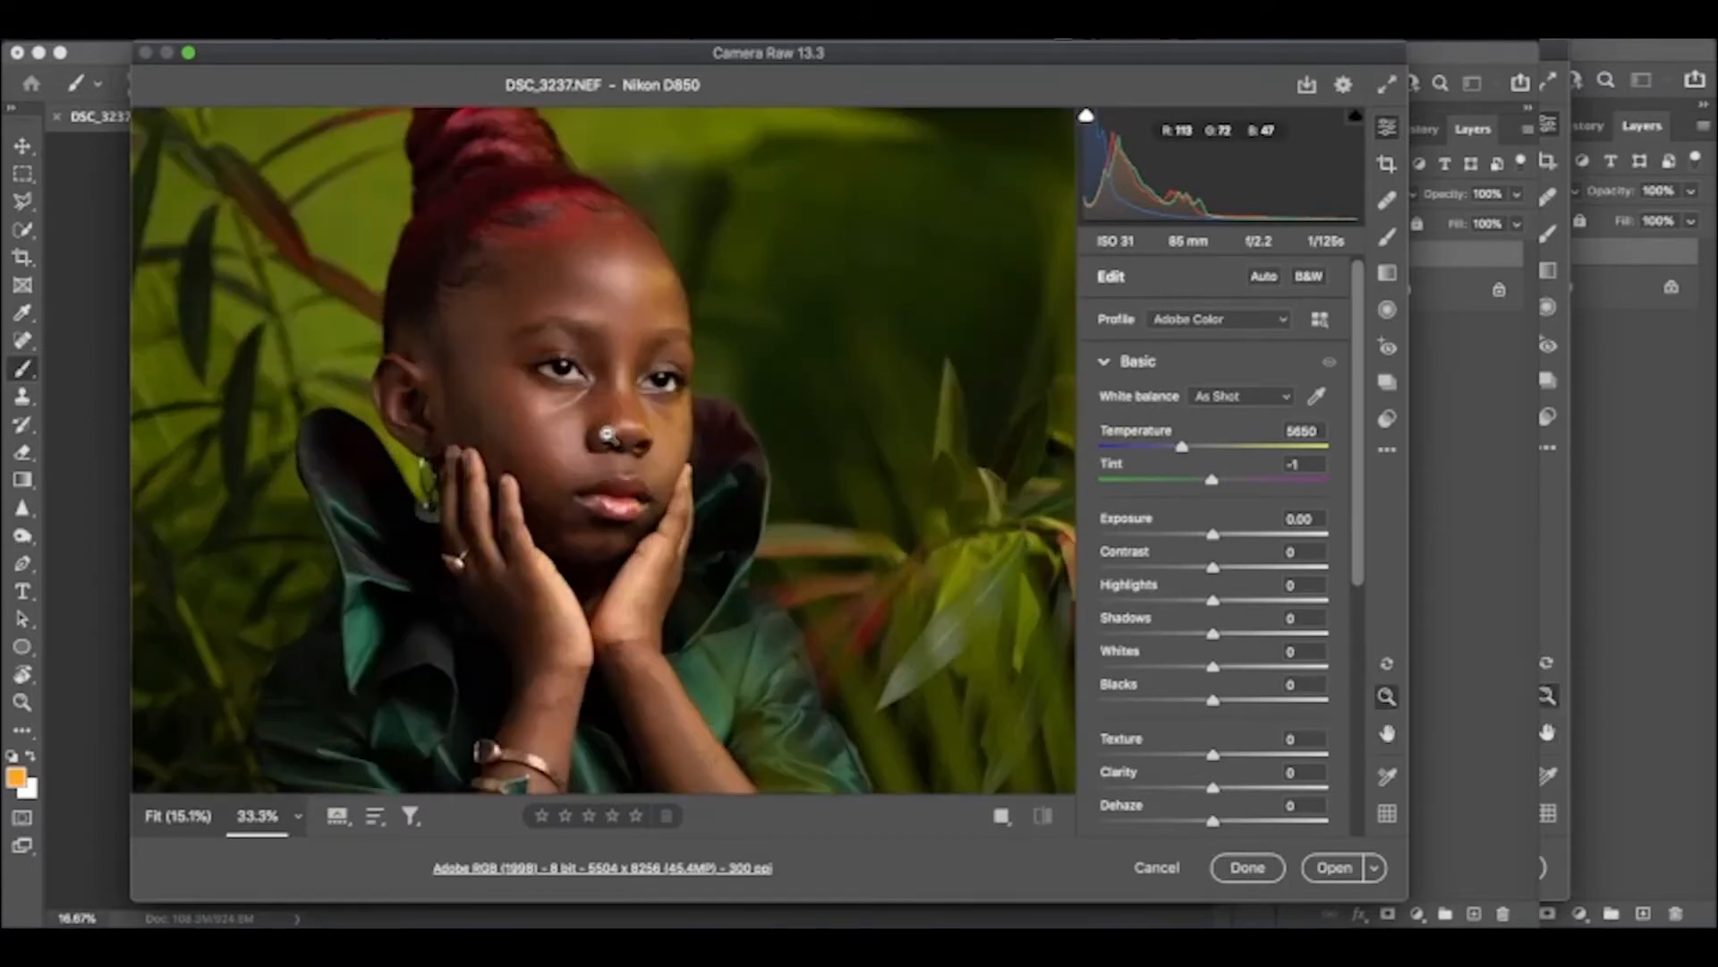
{"action": "left_click_drag", "start_coordinate": [1214, 535], "coordinate": [1219, 575]}
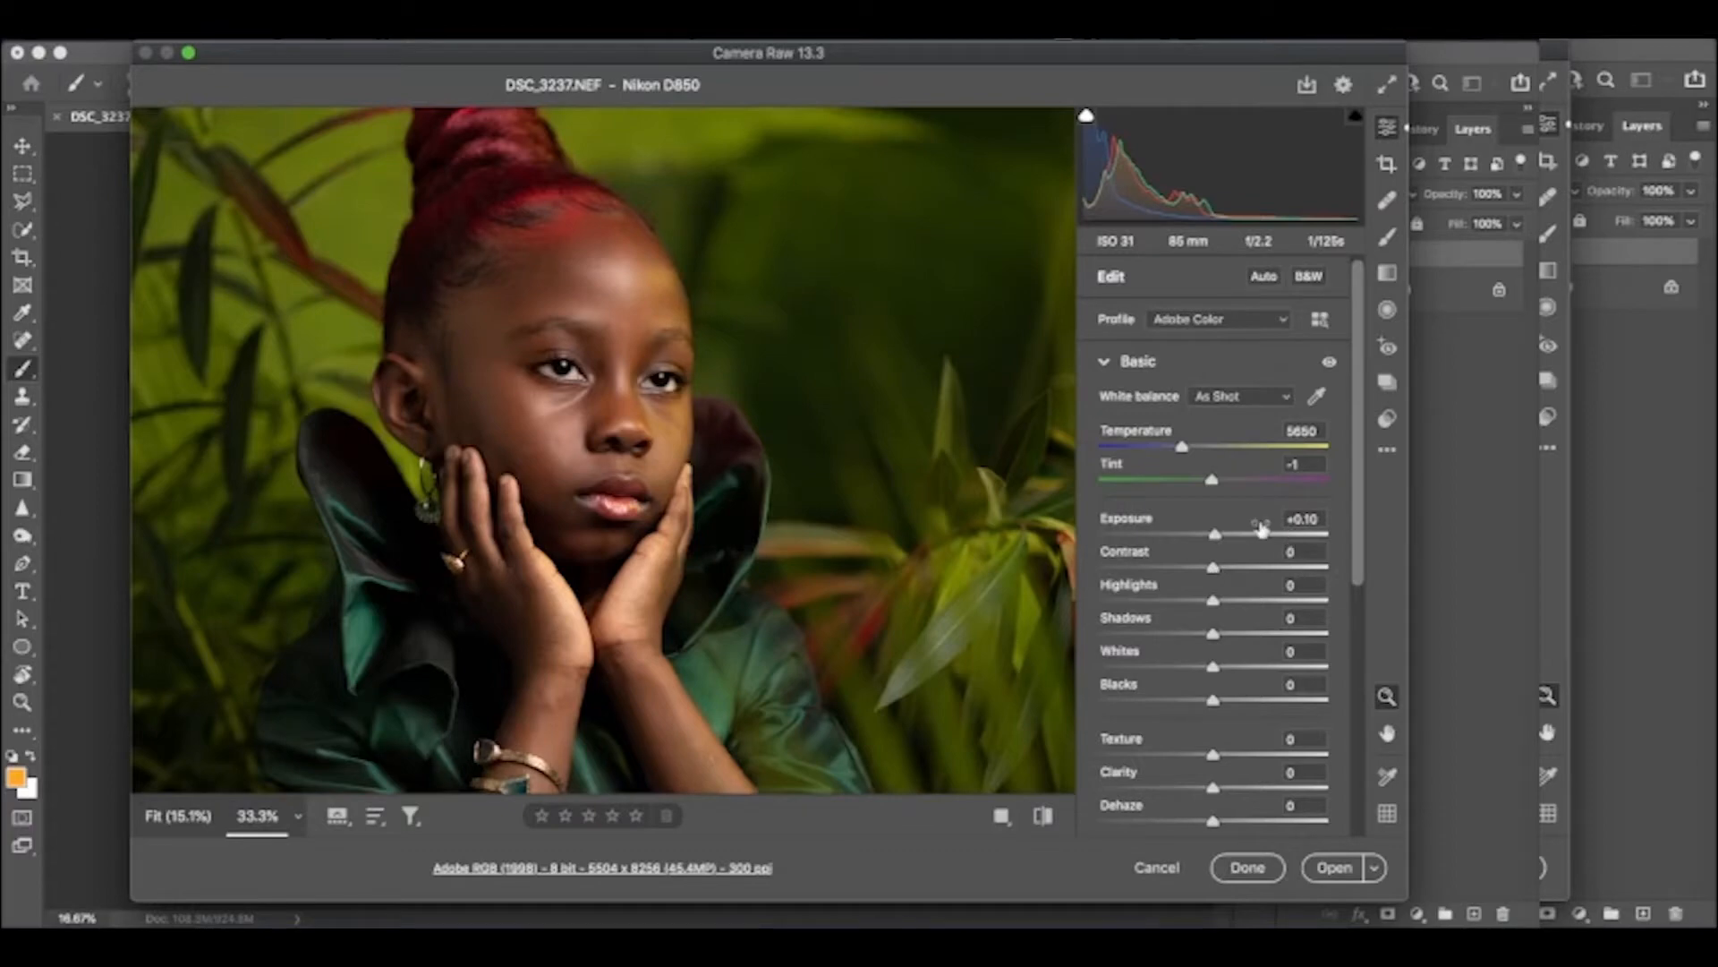
{"action": "key", "text": "super+minus"}
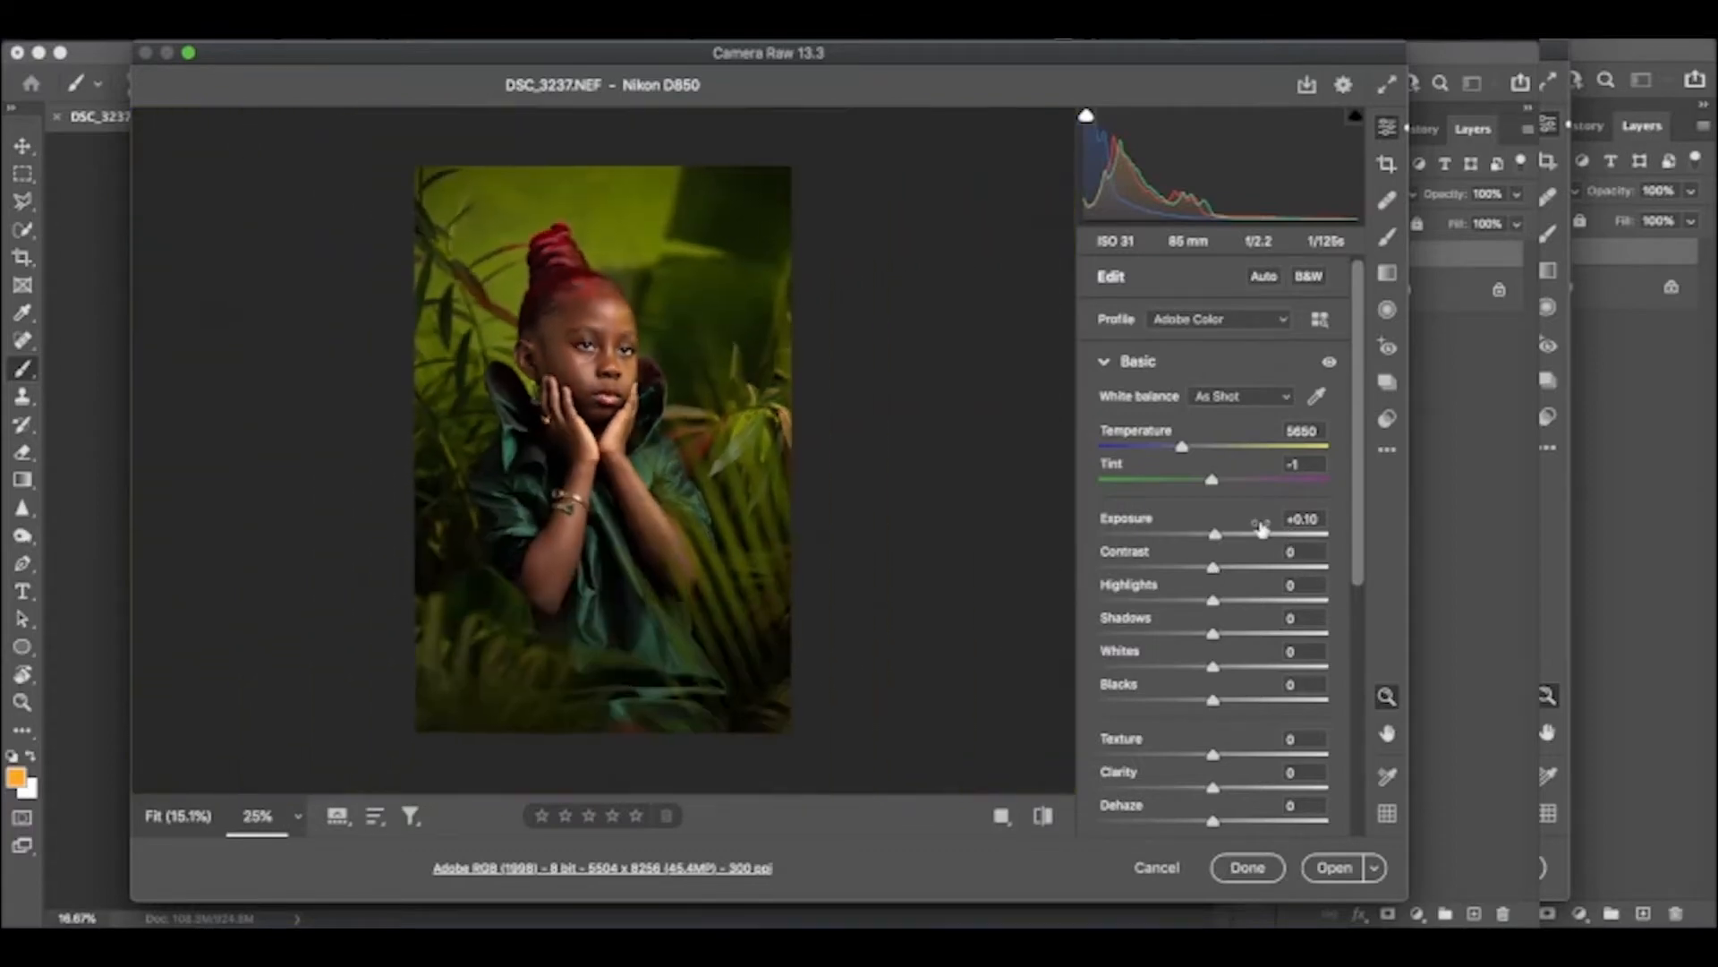
{"action": "key", "text": "super+plus"}
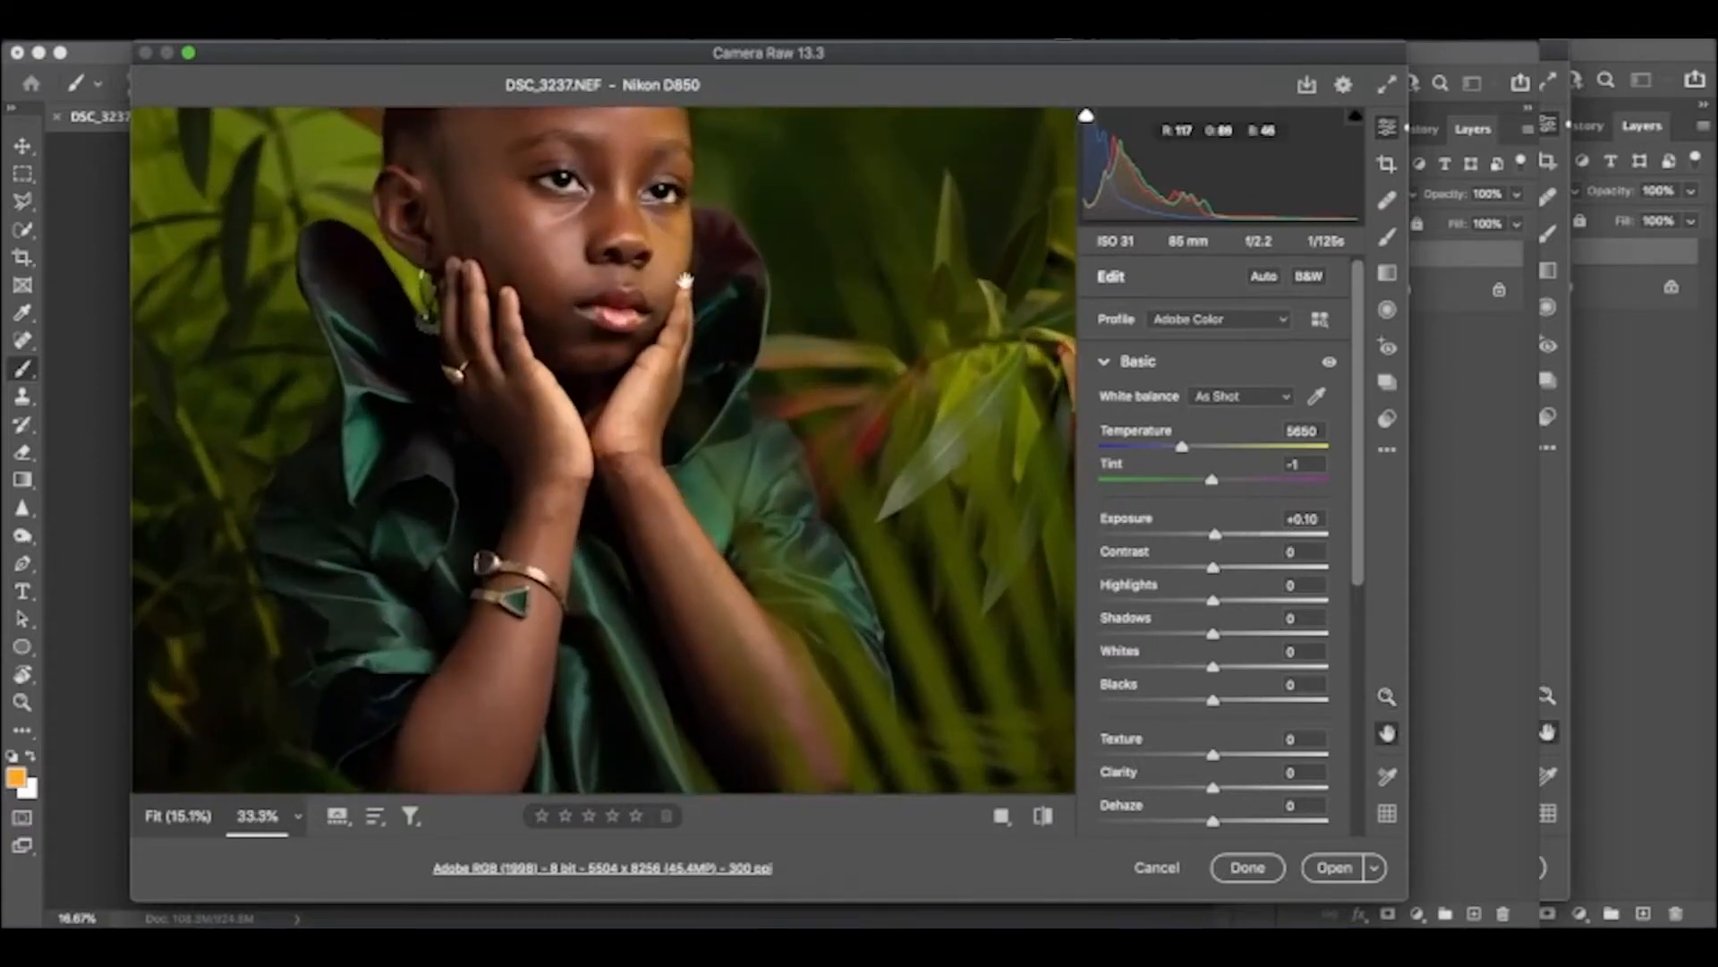
Paint over the white of the eye on the earring side with the Adjustment Brush to brighten it
{"action": "left_click_drag", "start_coordinate": [686, 280], "coordinate": [707, 380]}
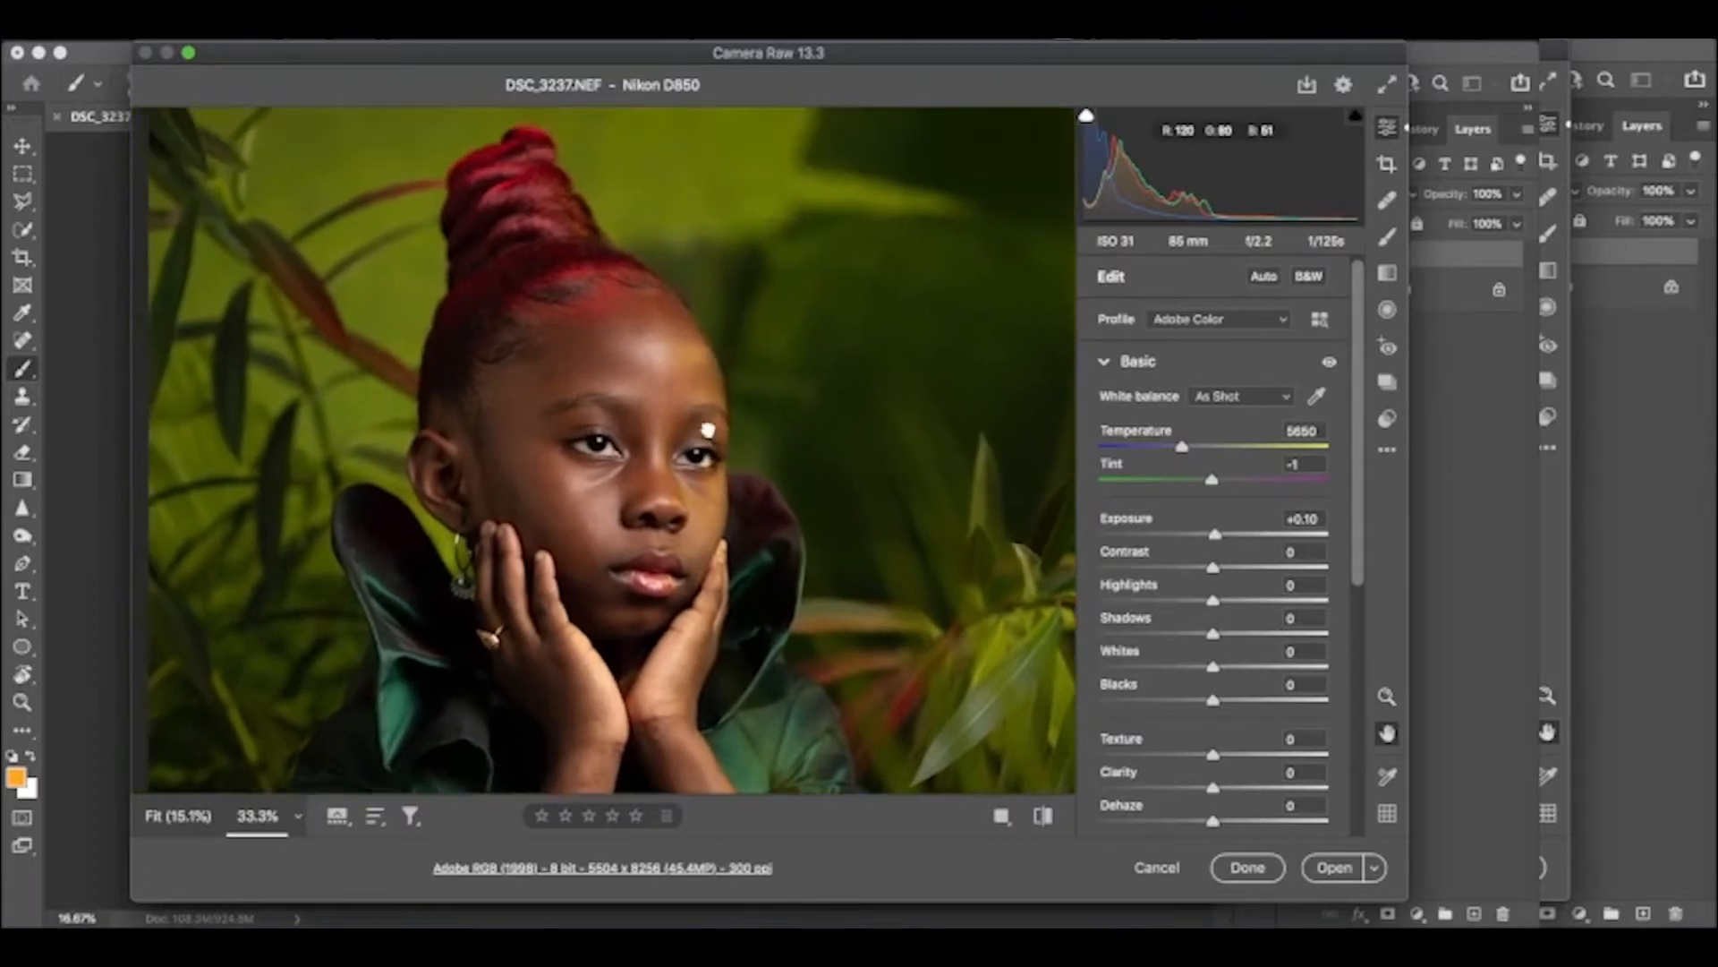
{"action": "key", "text": "z"}
{"action": "left_click", "coordinate": [739, 396]}
{"action": "left_click", "coordinate": [740, 398]}
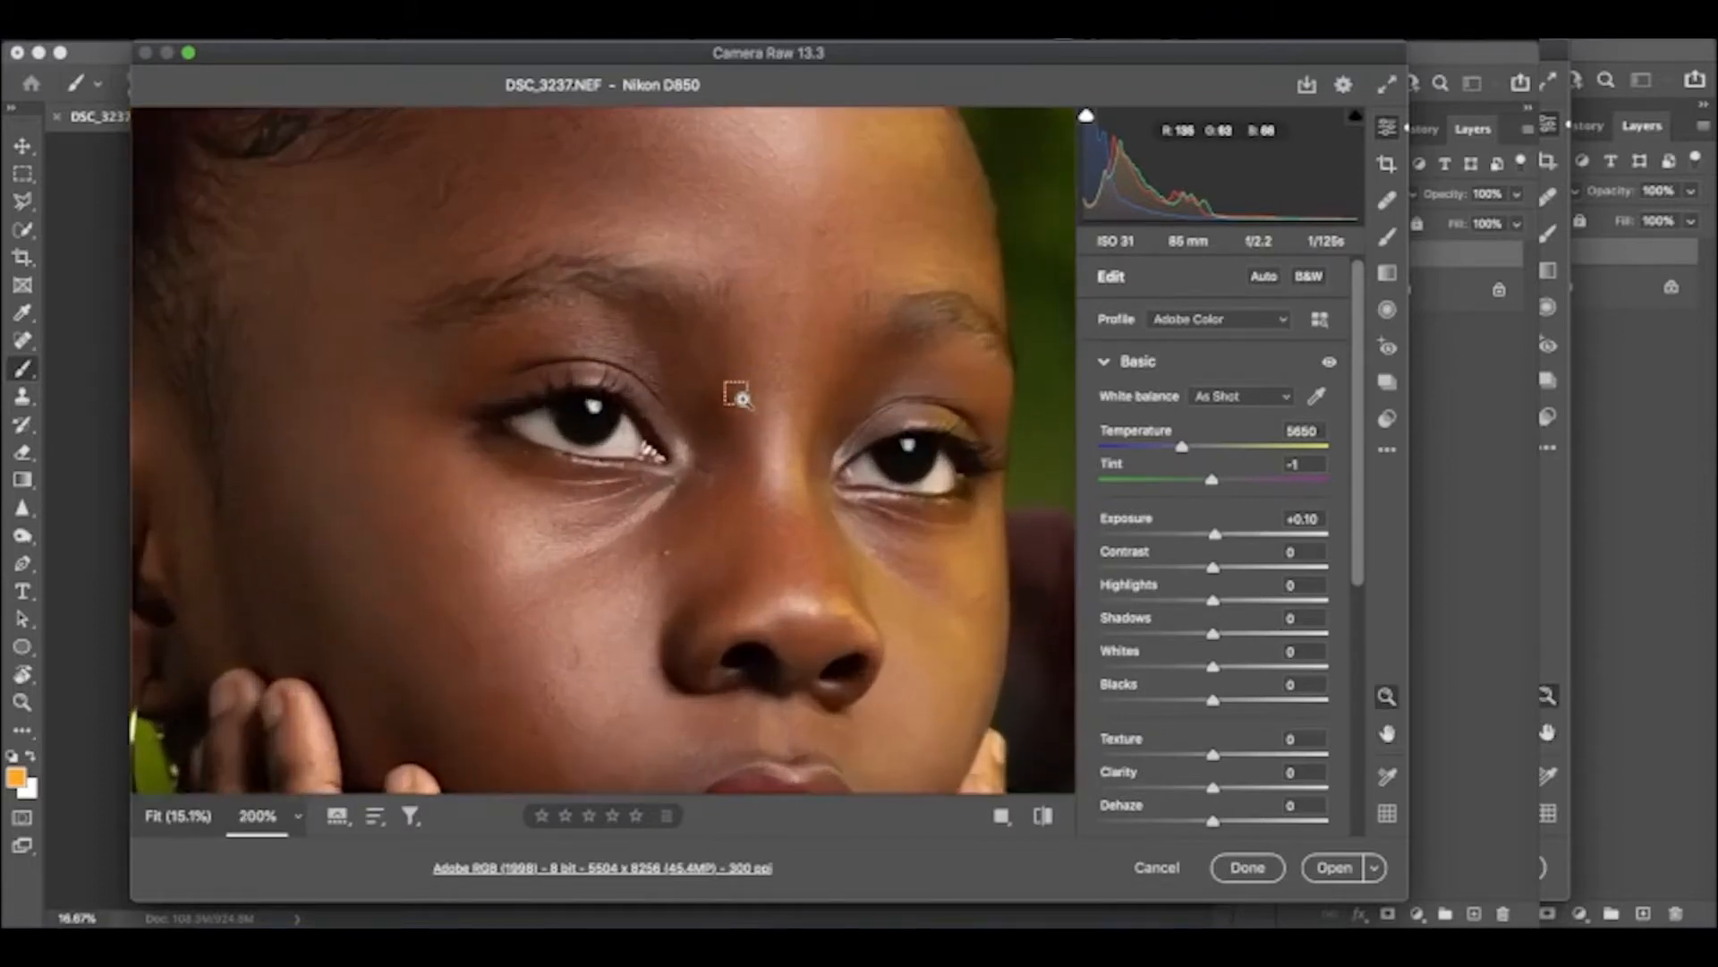
{"action": "key", "text": "h"}
{"action": "left_click_drag", "start_coordinate": [875, 331], "coordinate": [835, 350]}
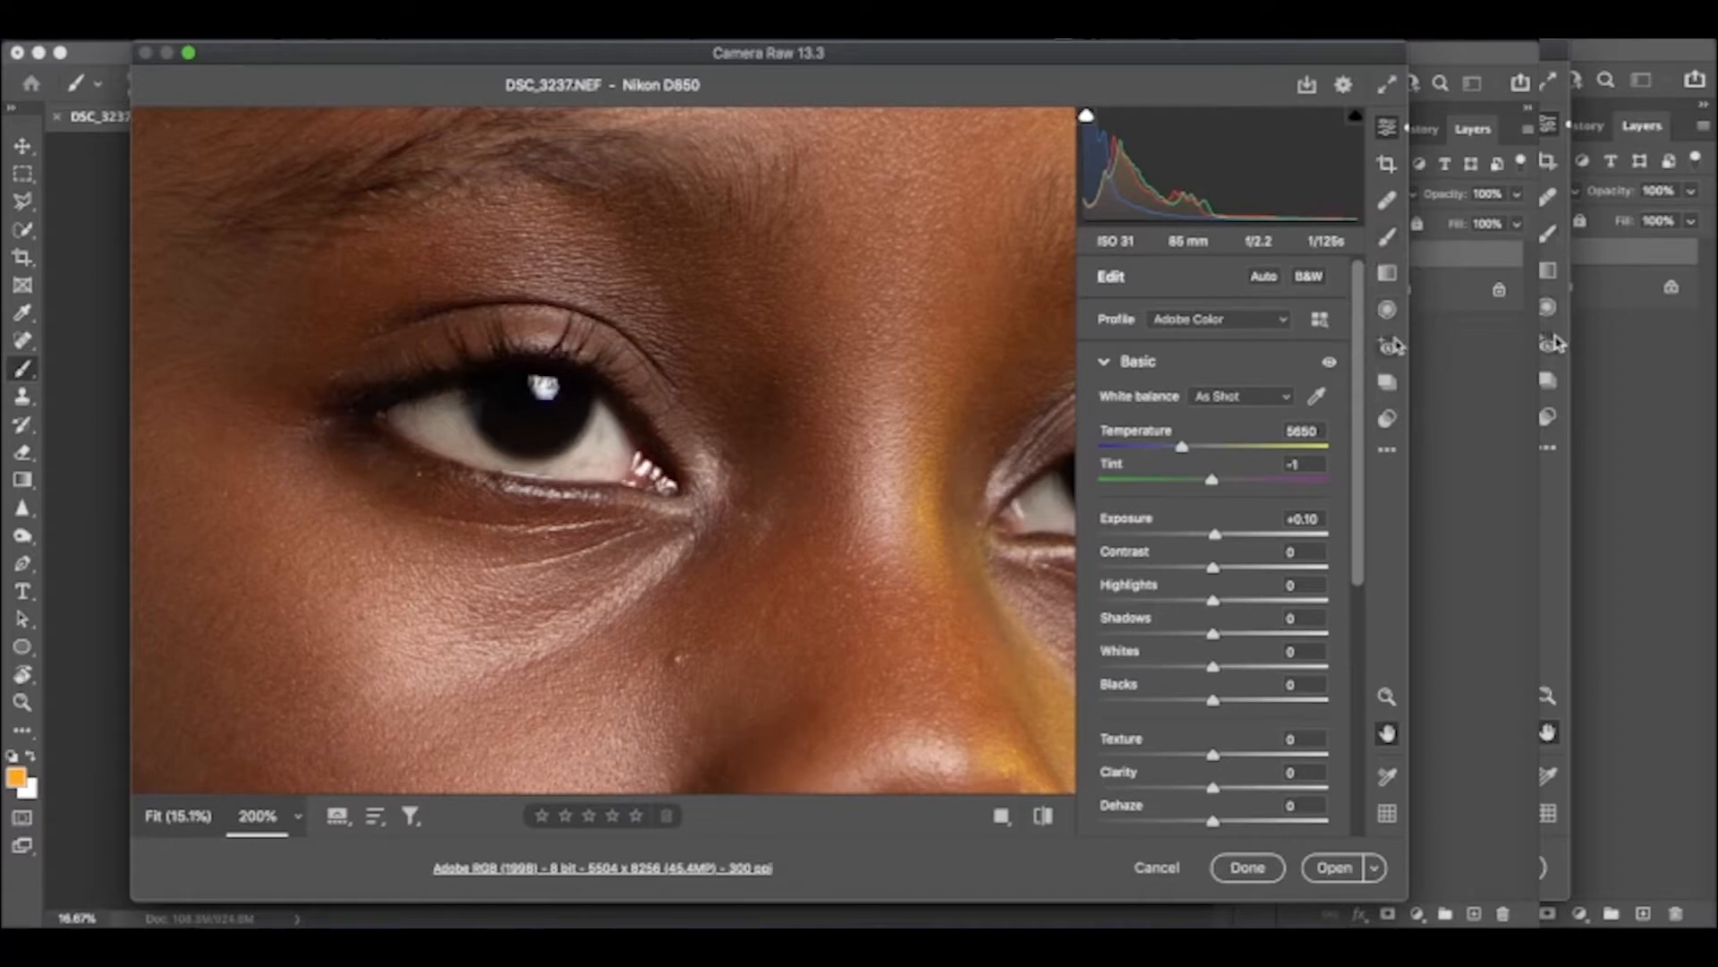
{"action": "left_click", "coordinate": [1388, 238]}
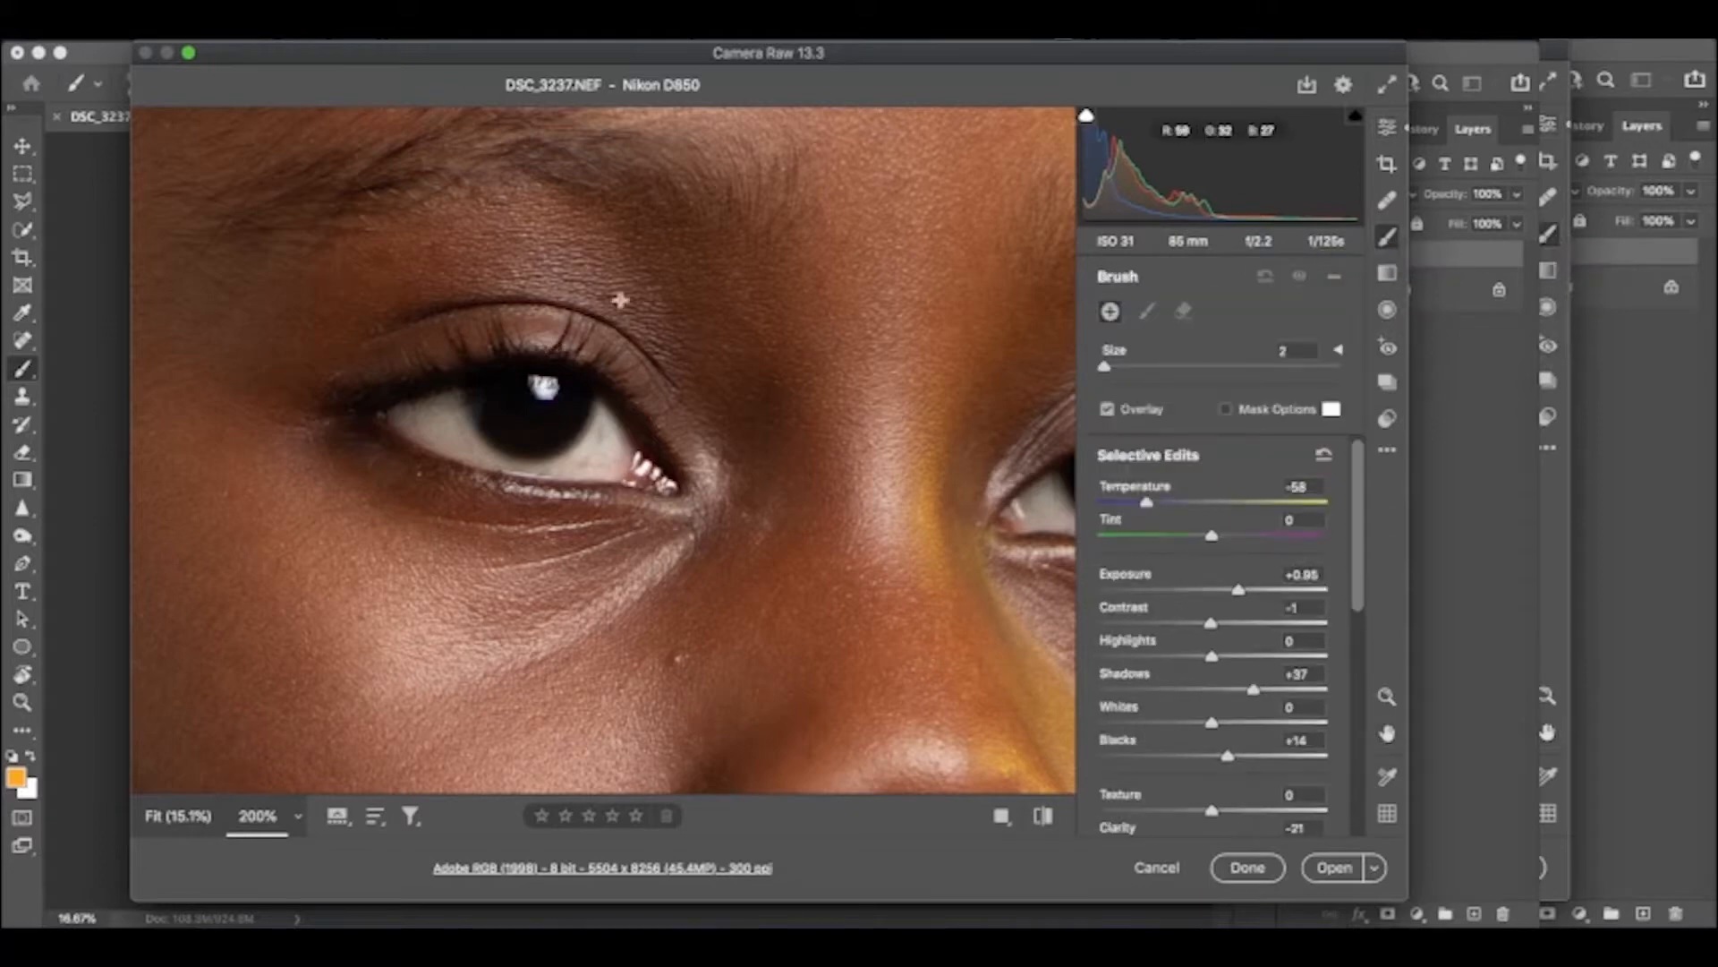
{"action": "key", "text": "super+plus"}
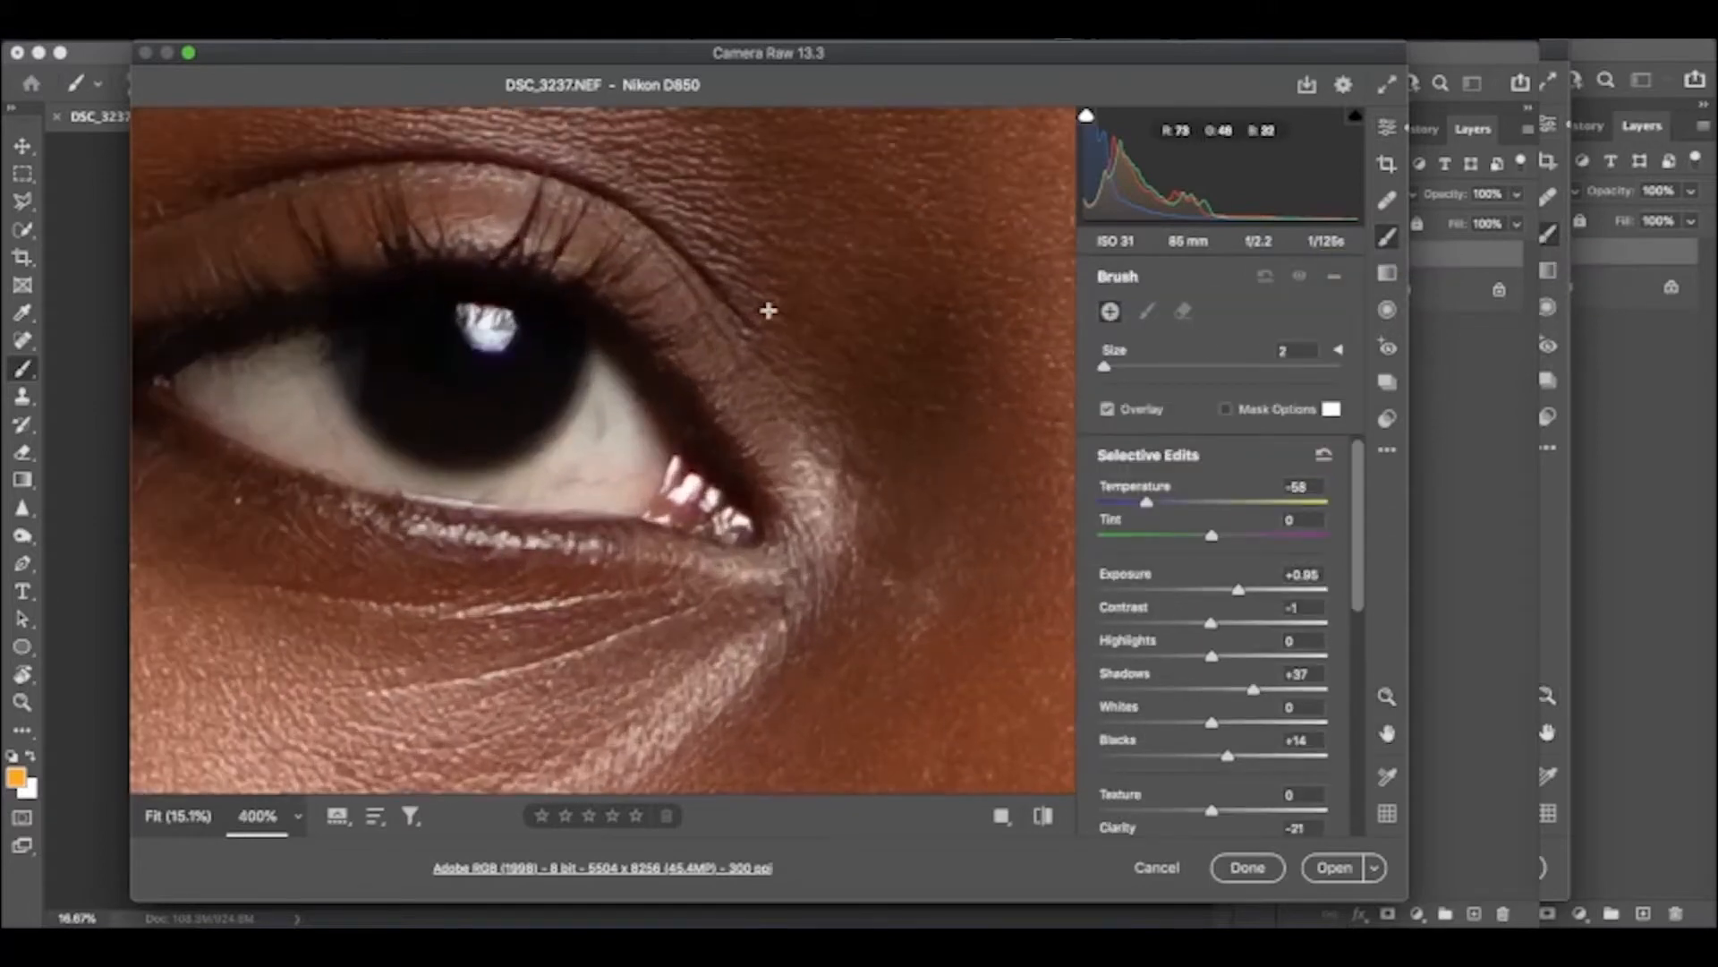
{"action": "key", "text": "bracketright"}
{"action": "key", "text": "bracketright"}
{"action": "key", "text": "bracketright"}
{"action": "key", "text": "bracketright"}
{"action": "key", "text": "bracketright"}
{"action": "mouse_move", "coordinate": [306, 379]}
{"action": "left_mouse_down"}
{"action": "mouse_move", "coordinate": [234, 405]}
{"action": "mouse_move", "coordinate": [421, 488]}
{"action": "mouse_move", "coordinate": [537, 488]}
{"action": "mouse_move", "coordinate": [617, 380]}
{"action": "mouse_move", "coordinate": [626, 394]}
{"action": "mouse_move", "coordinate": [554, 468]}
{"action": "mouse_move", "coordinate": [587, 493]}
{"action": "mouse_move", "coordinate": [662, 461]}
{"action": "left_mouse_up"}
Reduce the brush size to 4 and brighten the white of the other eye with the same adjustment
{"action": "key", "text": "bracketleft"}
{"action": "key", "text": "bracketleft"}
{"action": "key", "text": "bracketleft"}
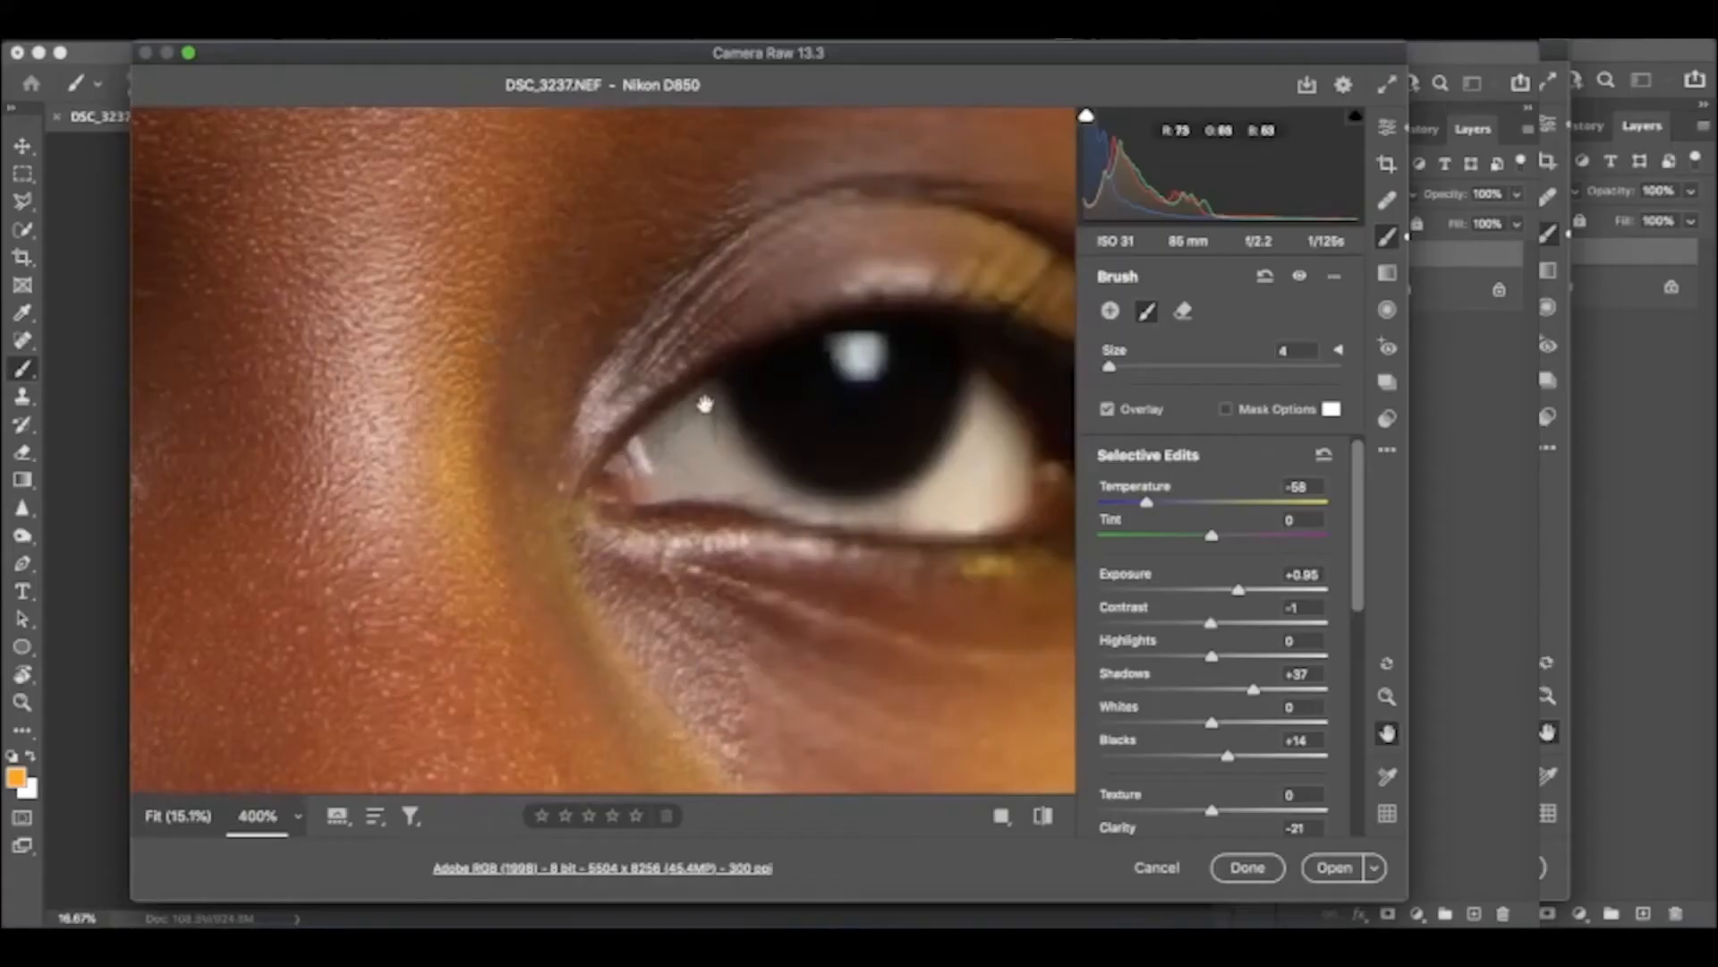
{"action": "mouse_move", "coordinate": [691, 424]}
{"action": "left_mouse_down"}
{"action": "mouse_move", "coordinate": [659, 474]}
{"action": "mouse_move", "coordinate": [734, 456]}
{"action": "mouse_move", "coordinate": [801, 497]}
{"action": "mouse_move", "coordinate": [886, 499]}
{"action": "mouse_move", "coordinate": [931, 488]}
{"action": "mouse_move", "coordinate": [993, 398]}
{"action": "mouse_move", "coordinate": [967, 486]}
{"action": "mouse_move", "coordinate": [931, 510]}
{"action": "mouse_move", "coordinate": [1002, 501]}
{"action": "mouse_move", "coordinate": [954, 401]}
{"action": "left_mouse_up"}
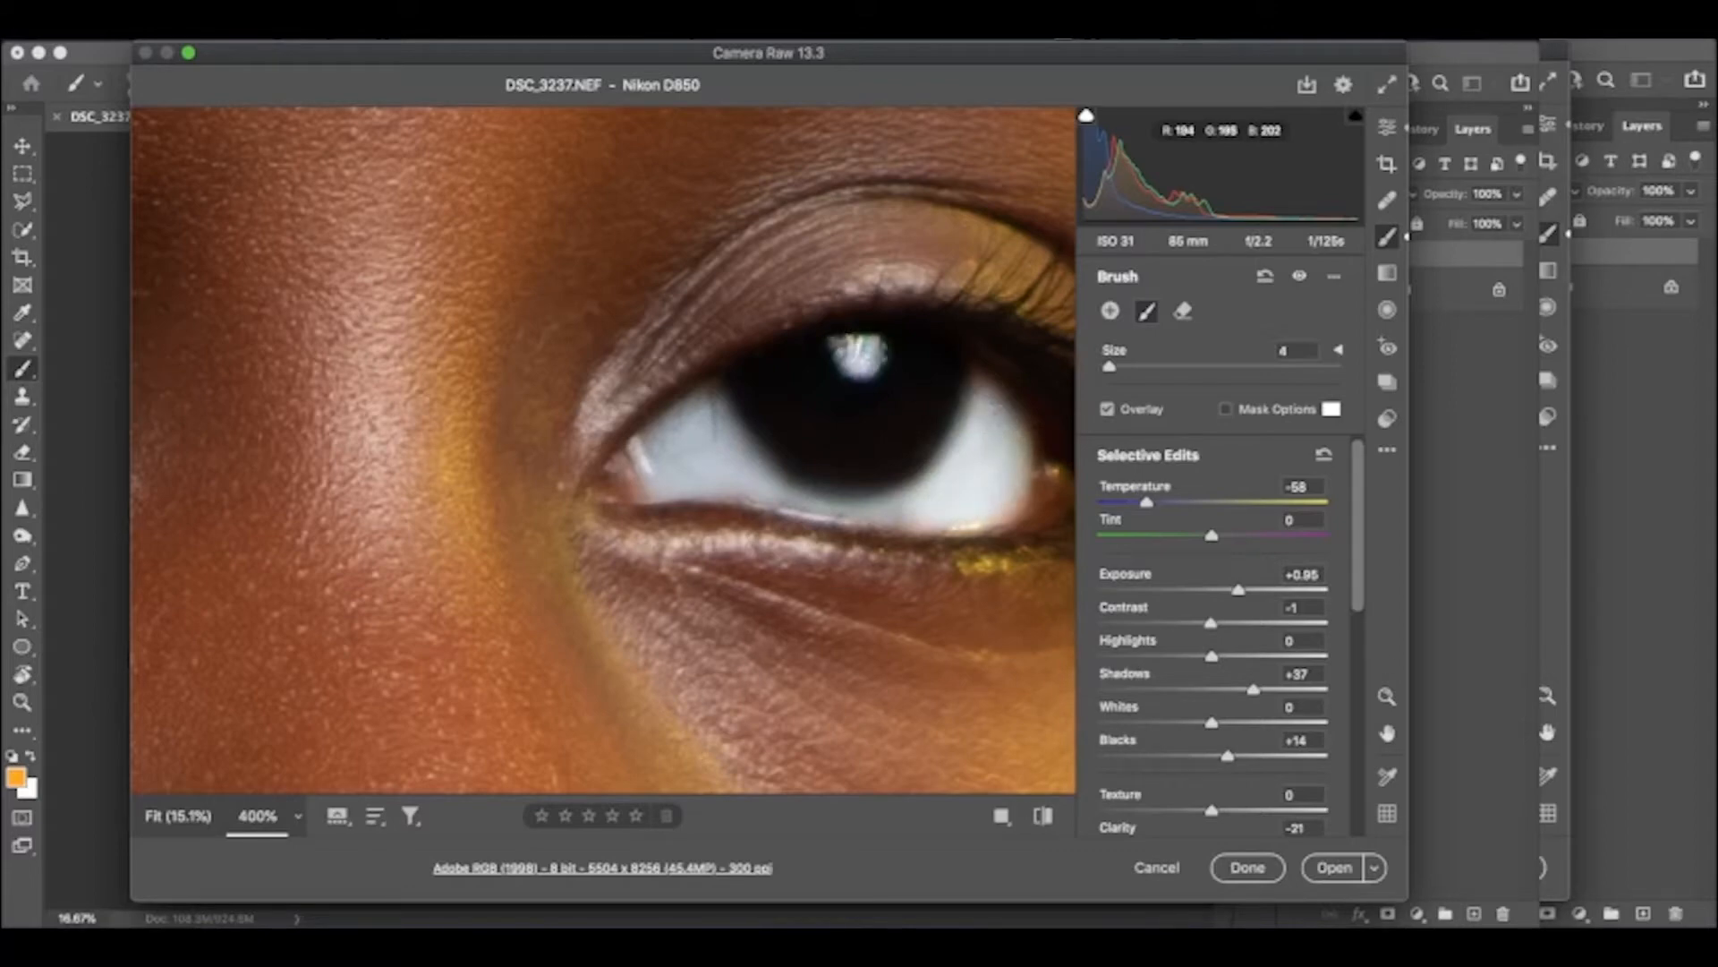
Set the eye adjustment's Temperature to -57 and its Exposure to +1.00
{"action": "left_click", "coordinate": [870, 358], "text": "alt"}
{"action": "left_click", "coordinate": [871, 358], "text": "alt"}
{"action": "left_click", "coordinate": [871, 358], "text": "alt"}
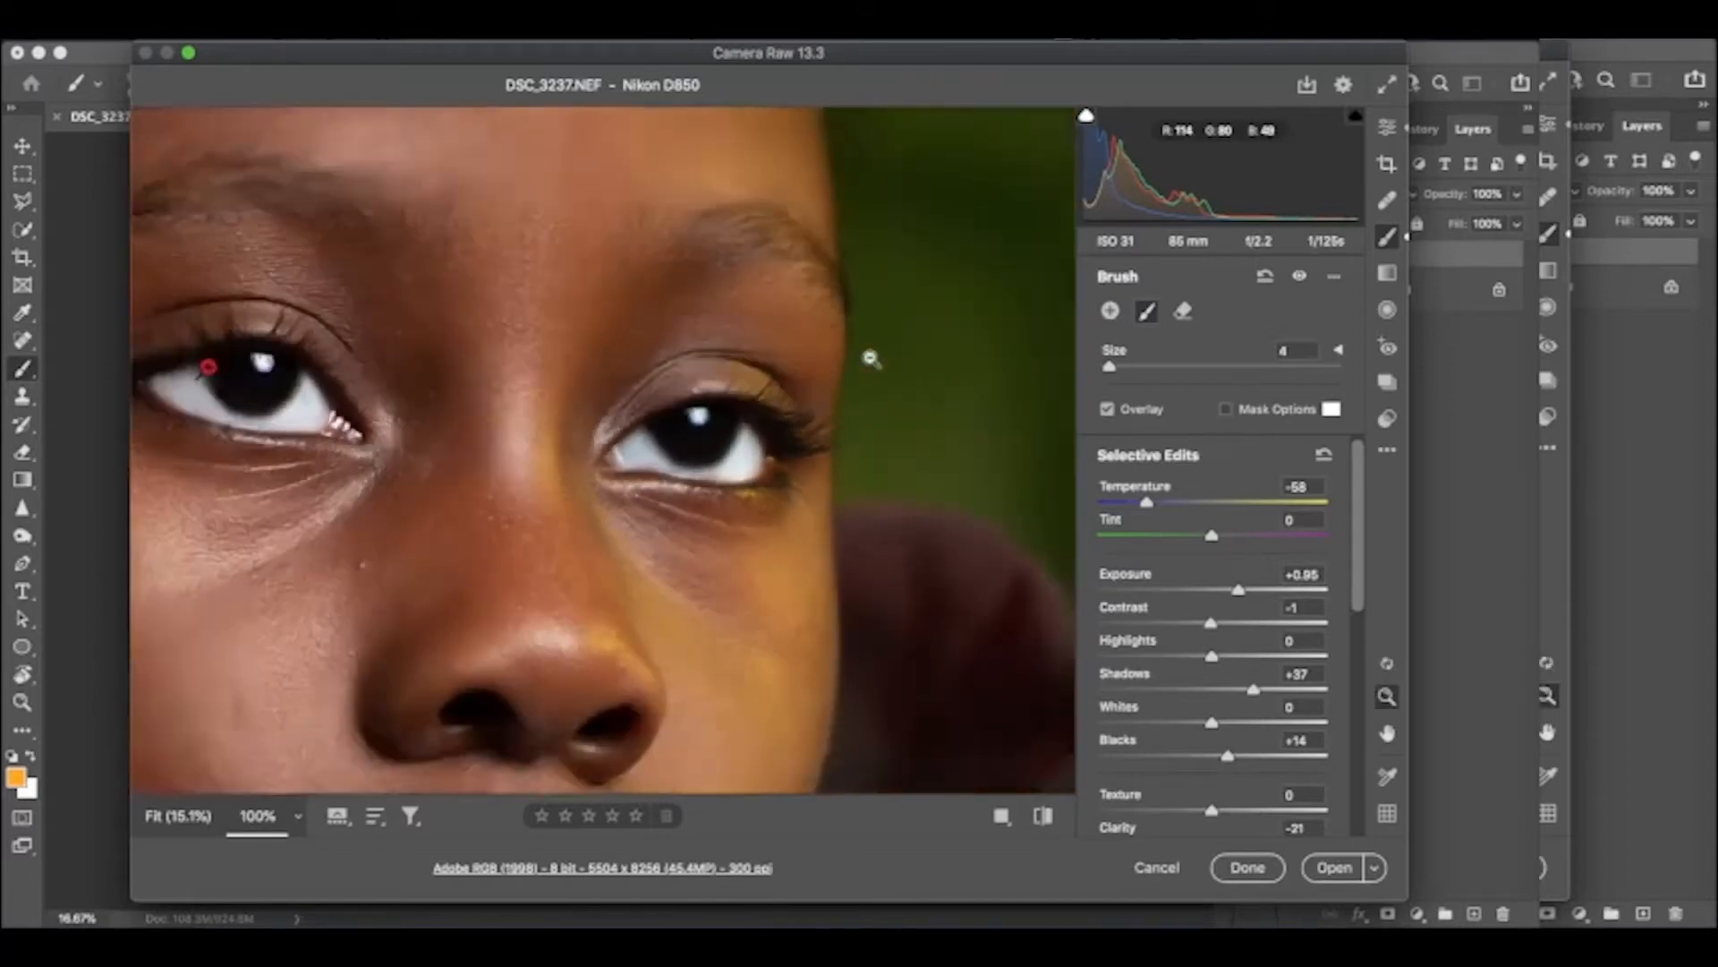
{"action": "left_click", "coordinate": [871, 358], "text": "alt"}
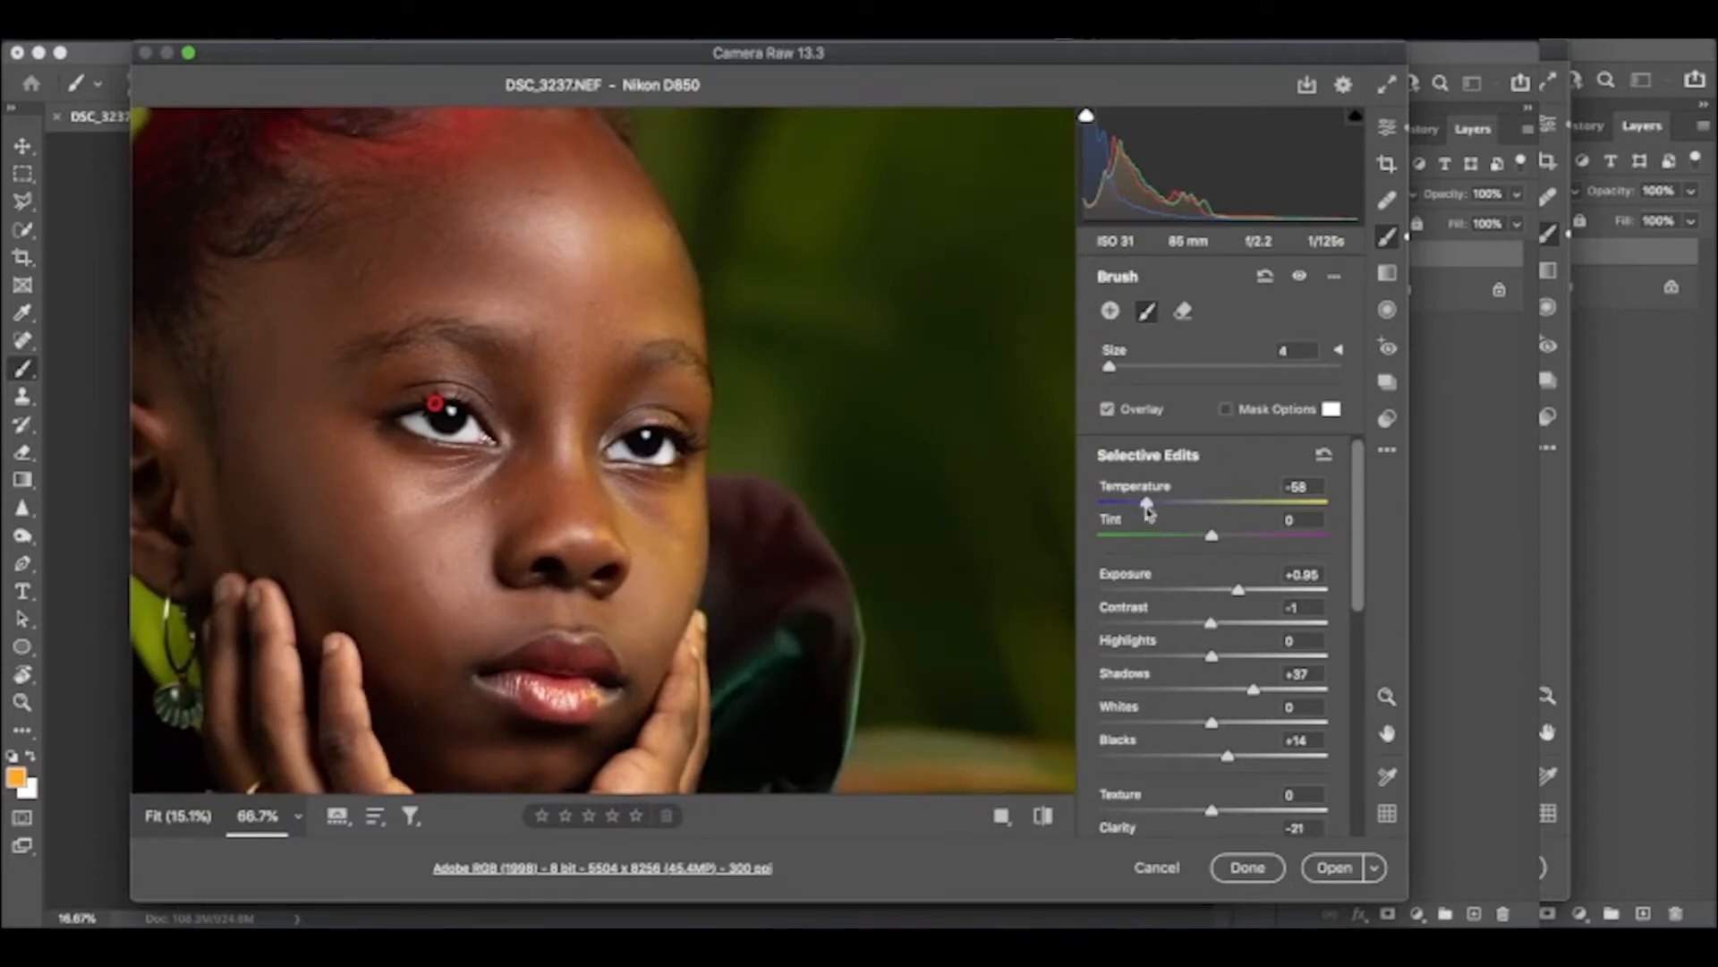
{"action": "left_click_drag", "start_coordinate": [1145, 506], "coordinate": [1134, 506]}
{"action": "mouse_move", "coordinate": [1235, 593]}
{"action": "left_mouse_down"}
{"action": "mouse_move", "coordinate": [1185, 591]}
{"action": "mouse_move", "coordinate": [1262, 604]}
{"action": "left_mouse_up"}
Examine the brightened eyes both close up and in relation to the whole face
{"action": "key", "text": "super+plus"}
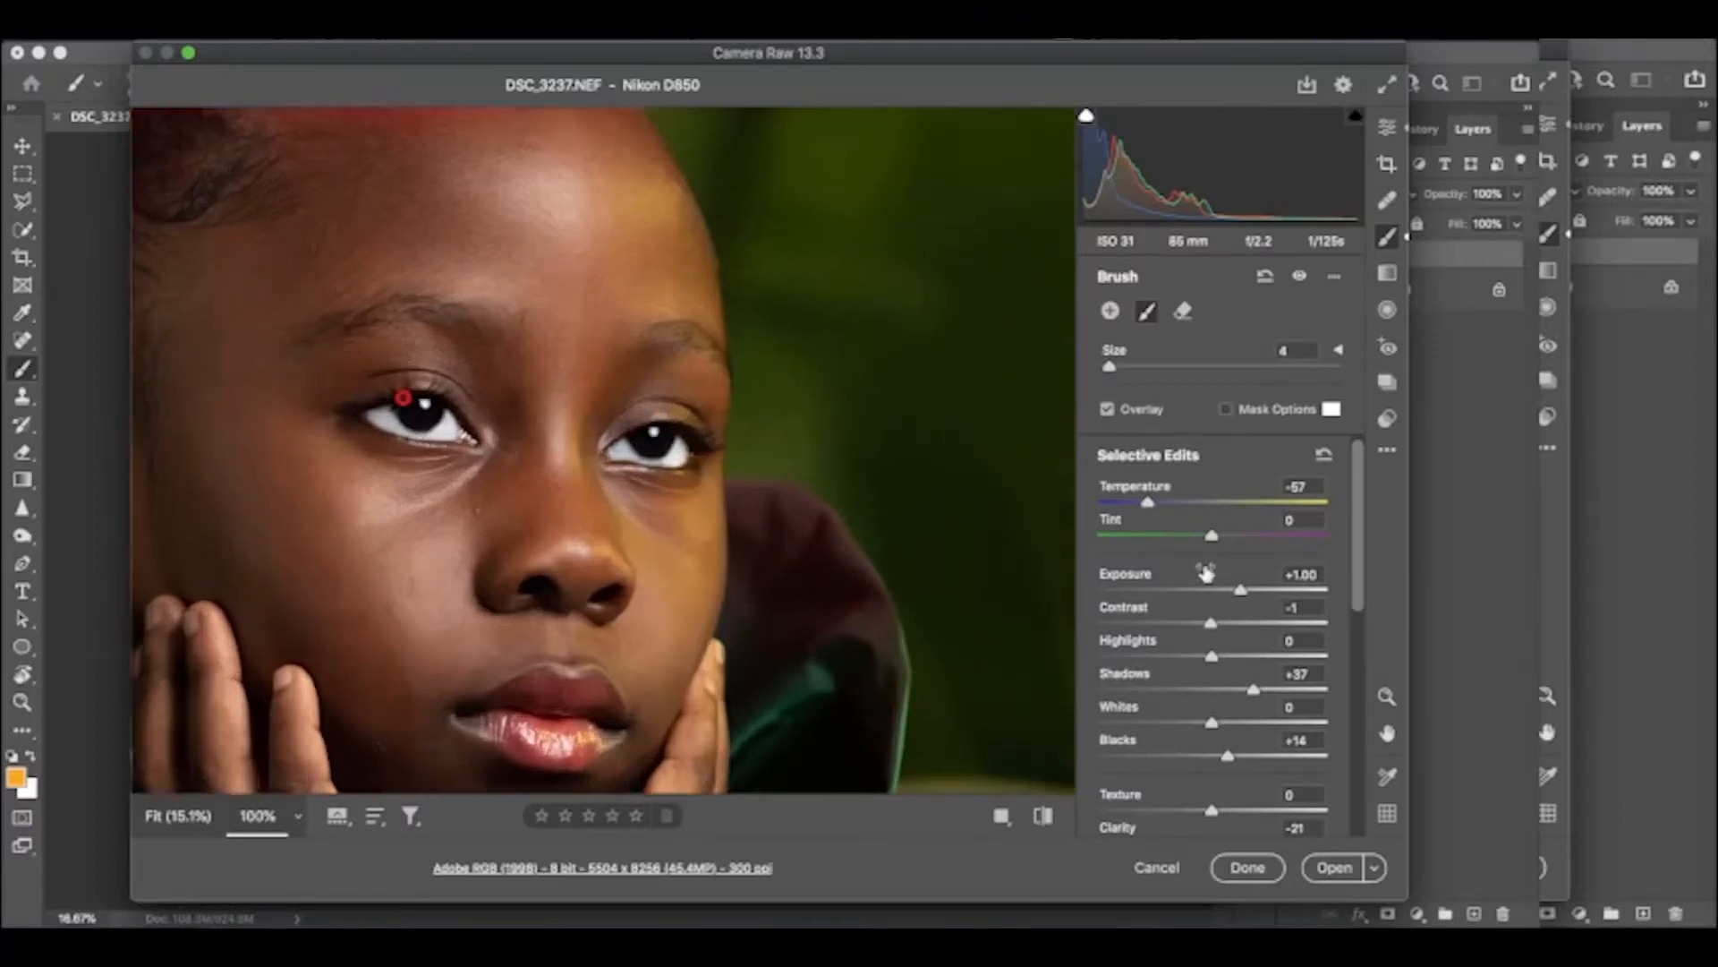
{"action": "key", "text": "super+plus"}
{"action": "key", "text": "super+minus"}
{"action": "key", "text": "super+minus"}
{"action": "key", "text": "super+minus"}
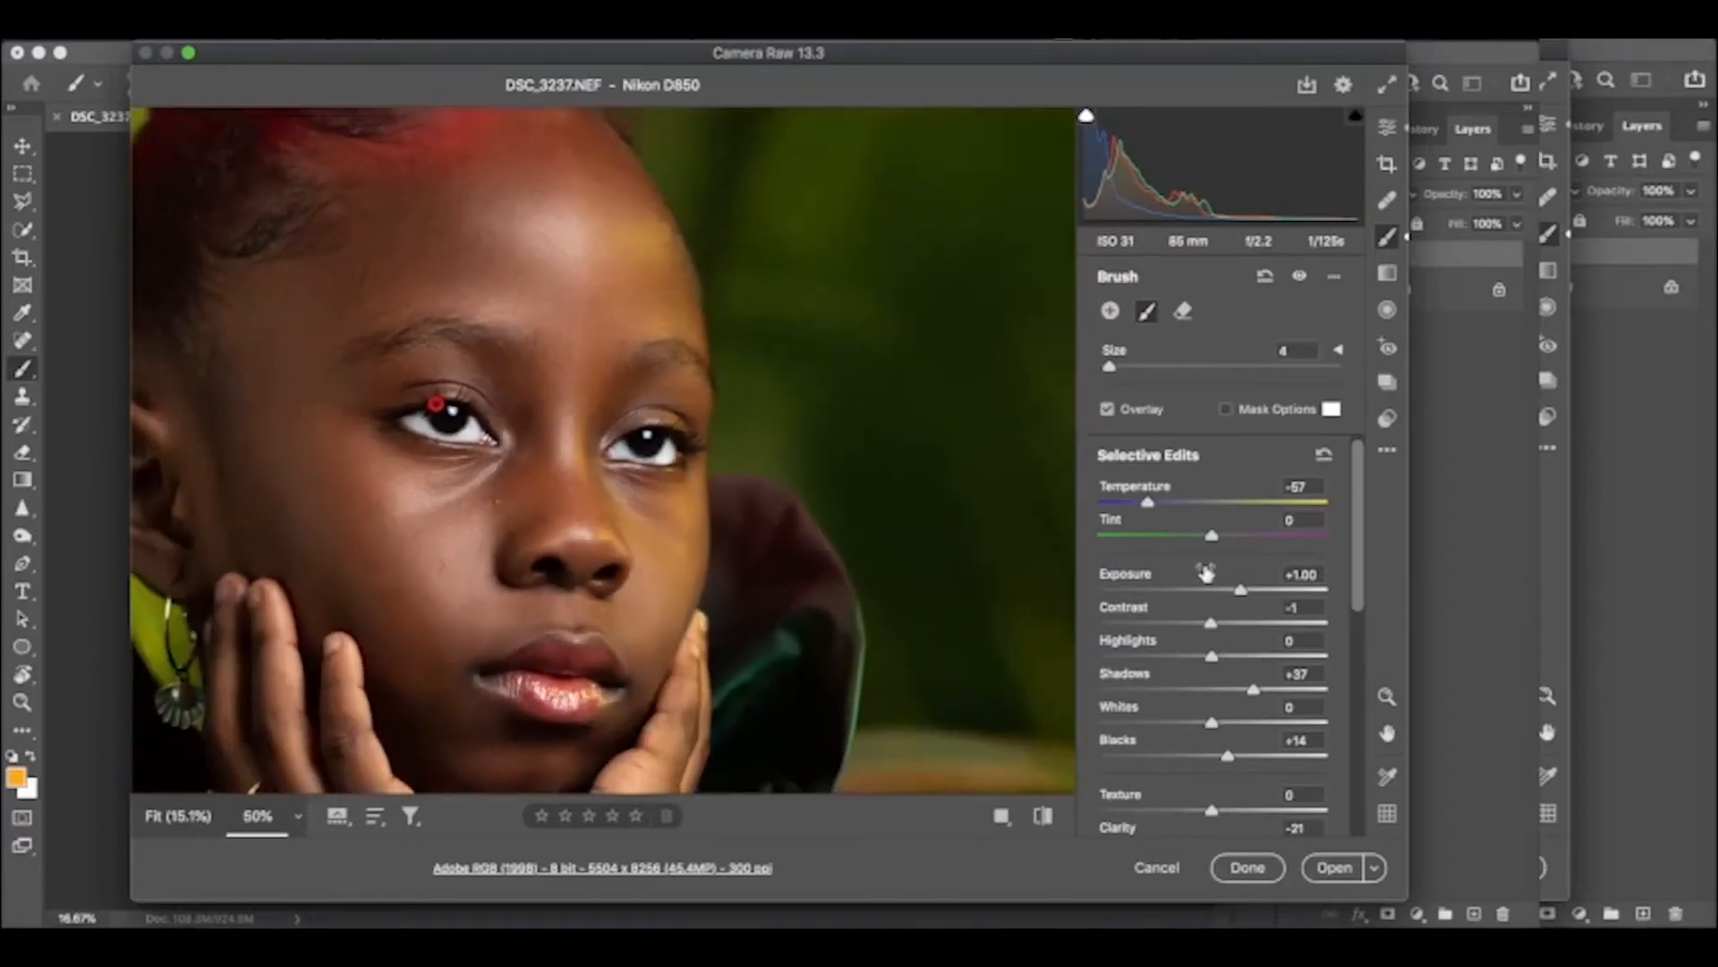
{"action": "key", "text": "super+minus"}
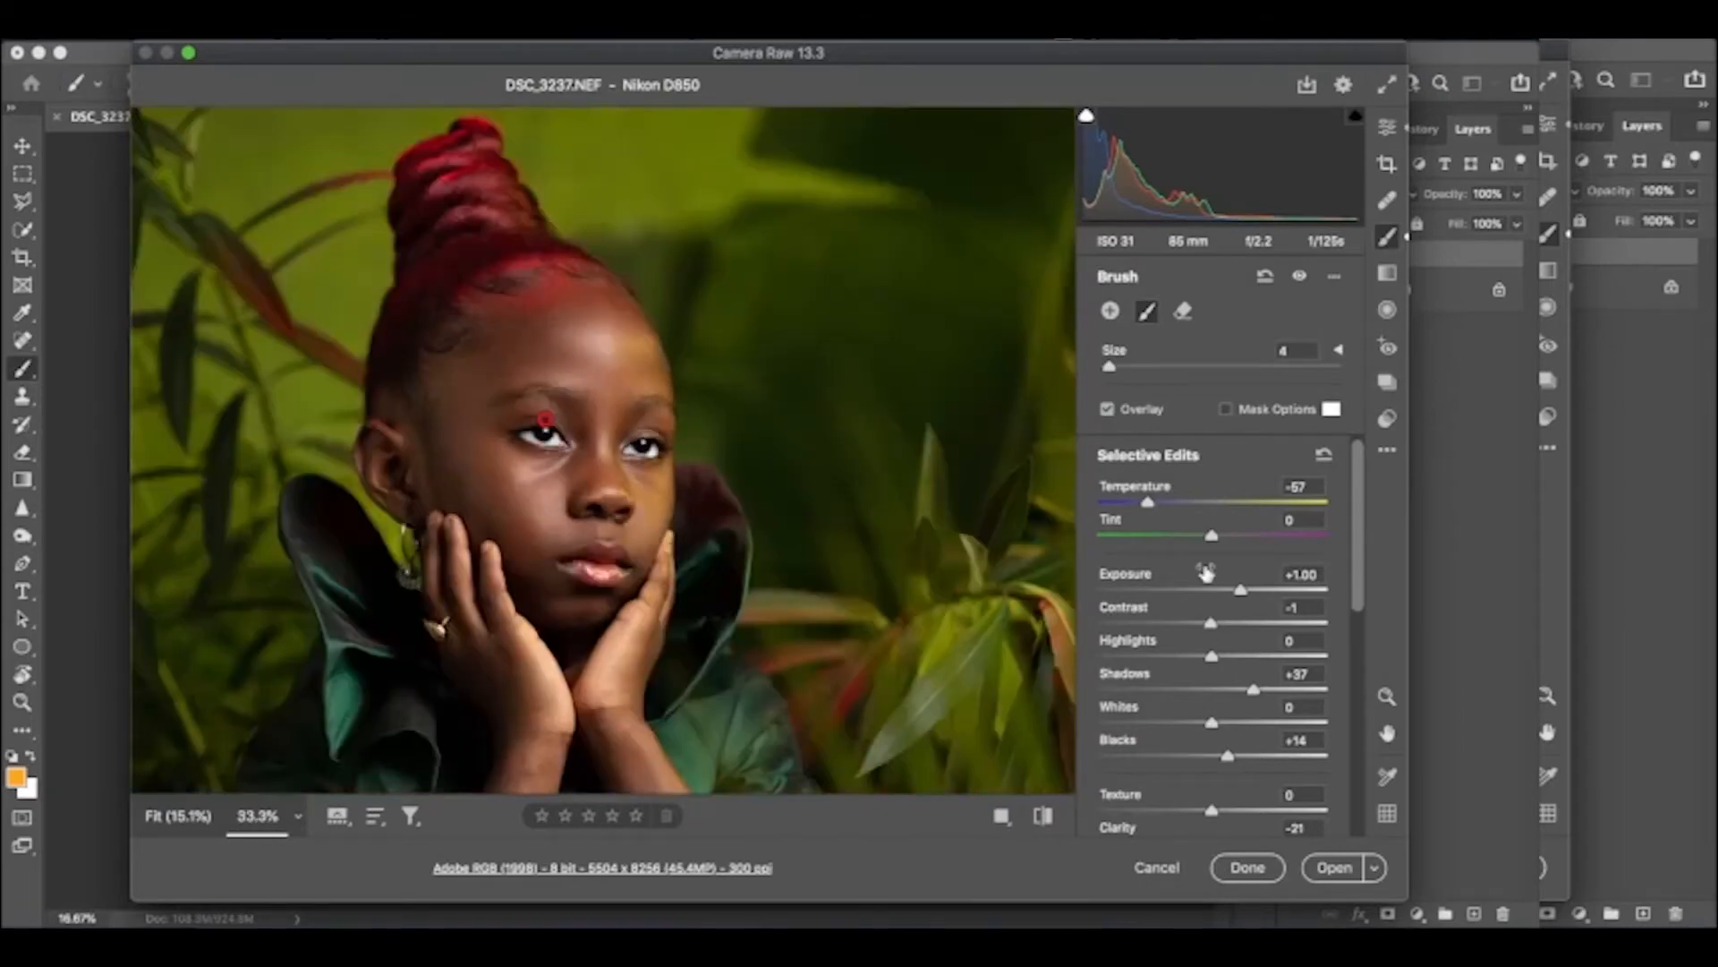
{"action": "key", "text": "super+plus"}
{"action": "key", "text": "super+plus"}
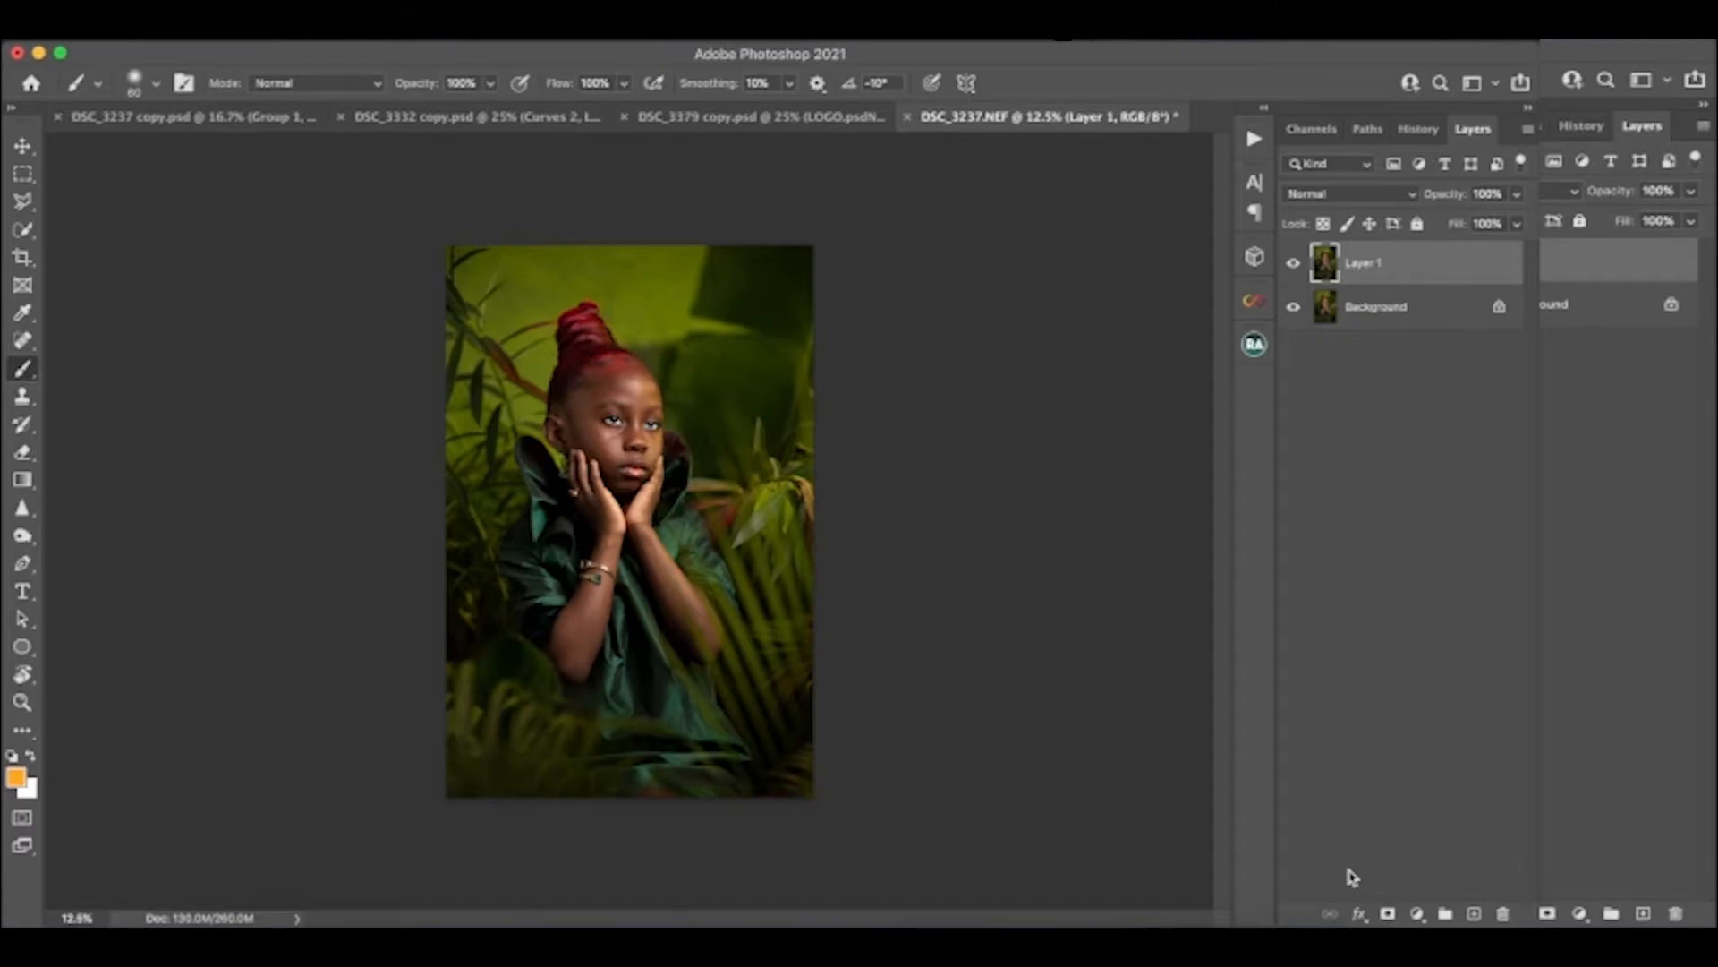
Remove the marks on both wrists and the hand on Layer 1 with the Spot Healing Brush
{"action": "key", "text": "super+plus"}
{"action": "key", "text": "super+plus"}
{"action": "key", "text": "super+plus"}
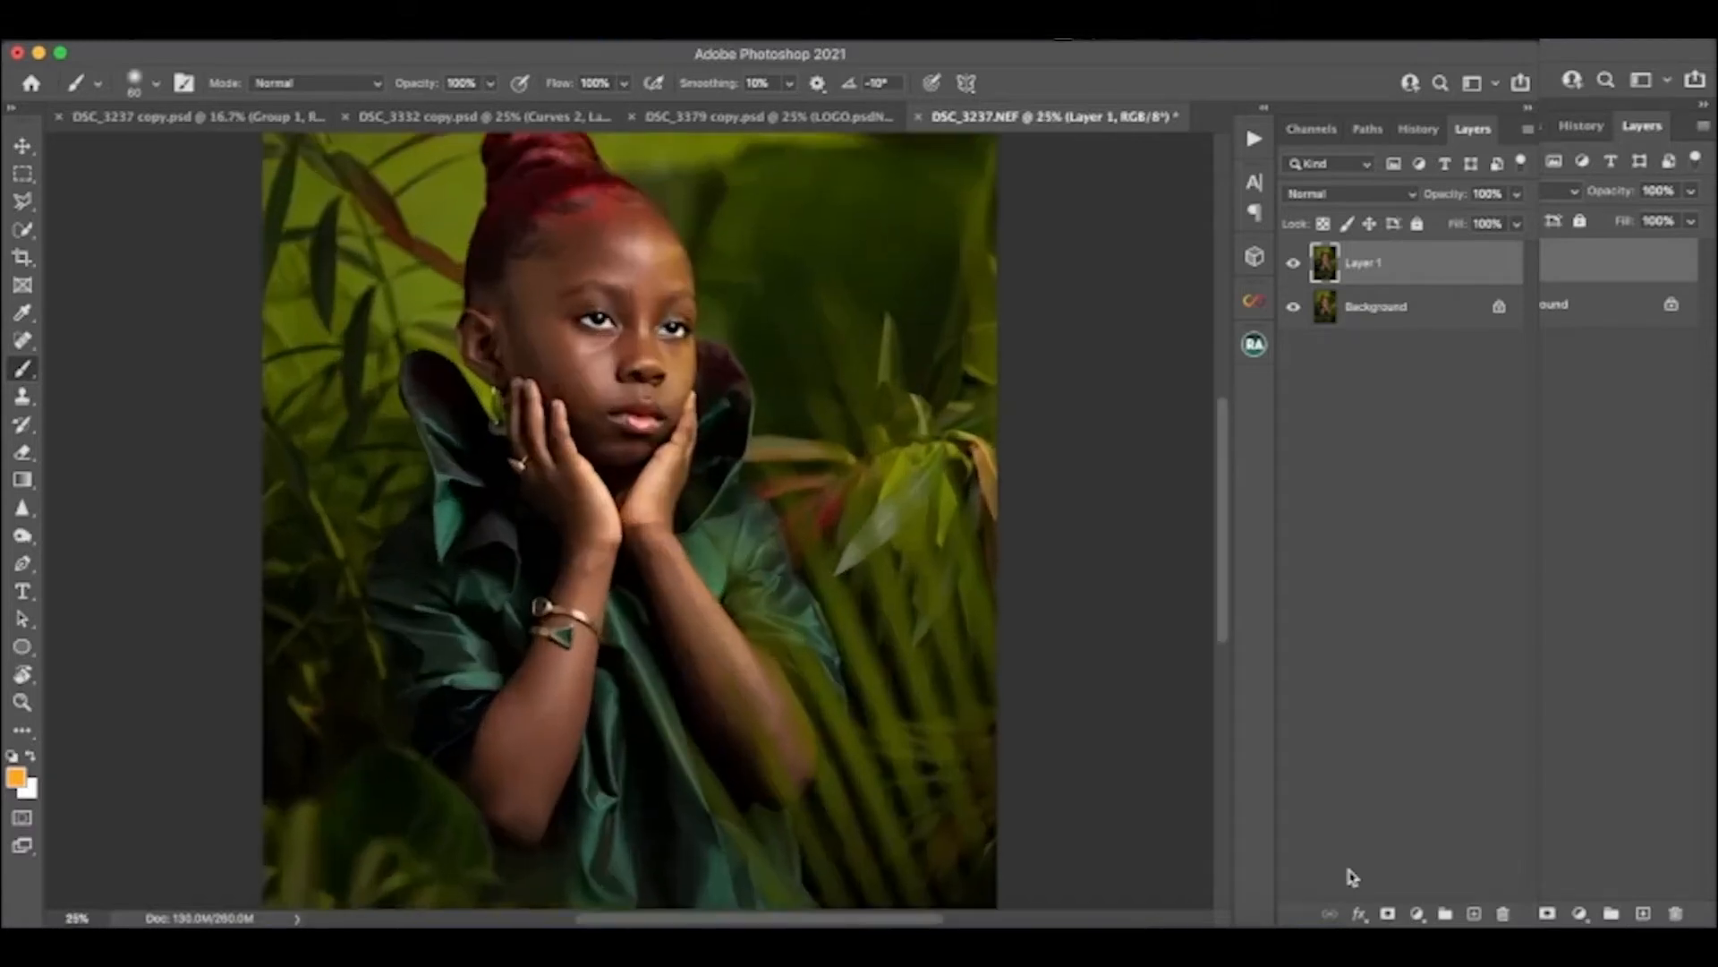
{"action": "key", "text": "super+plus"}
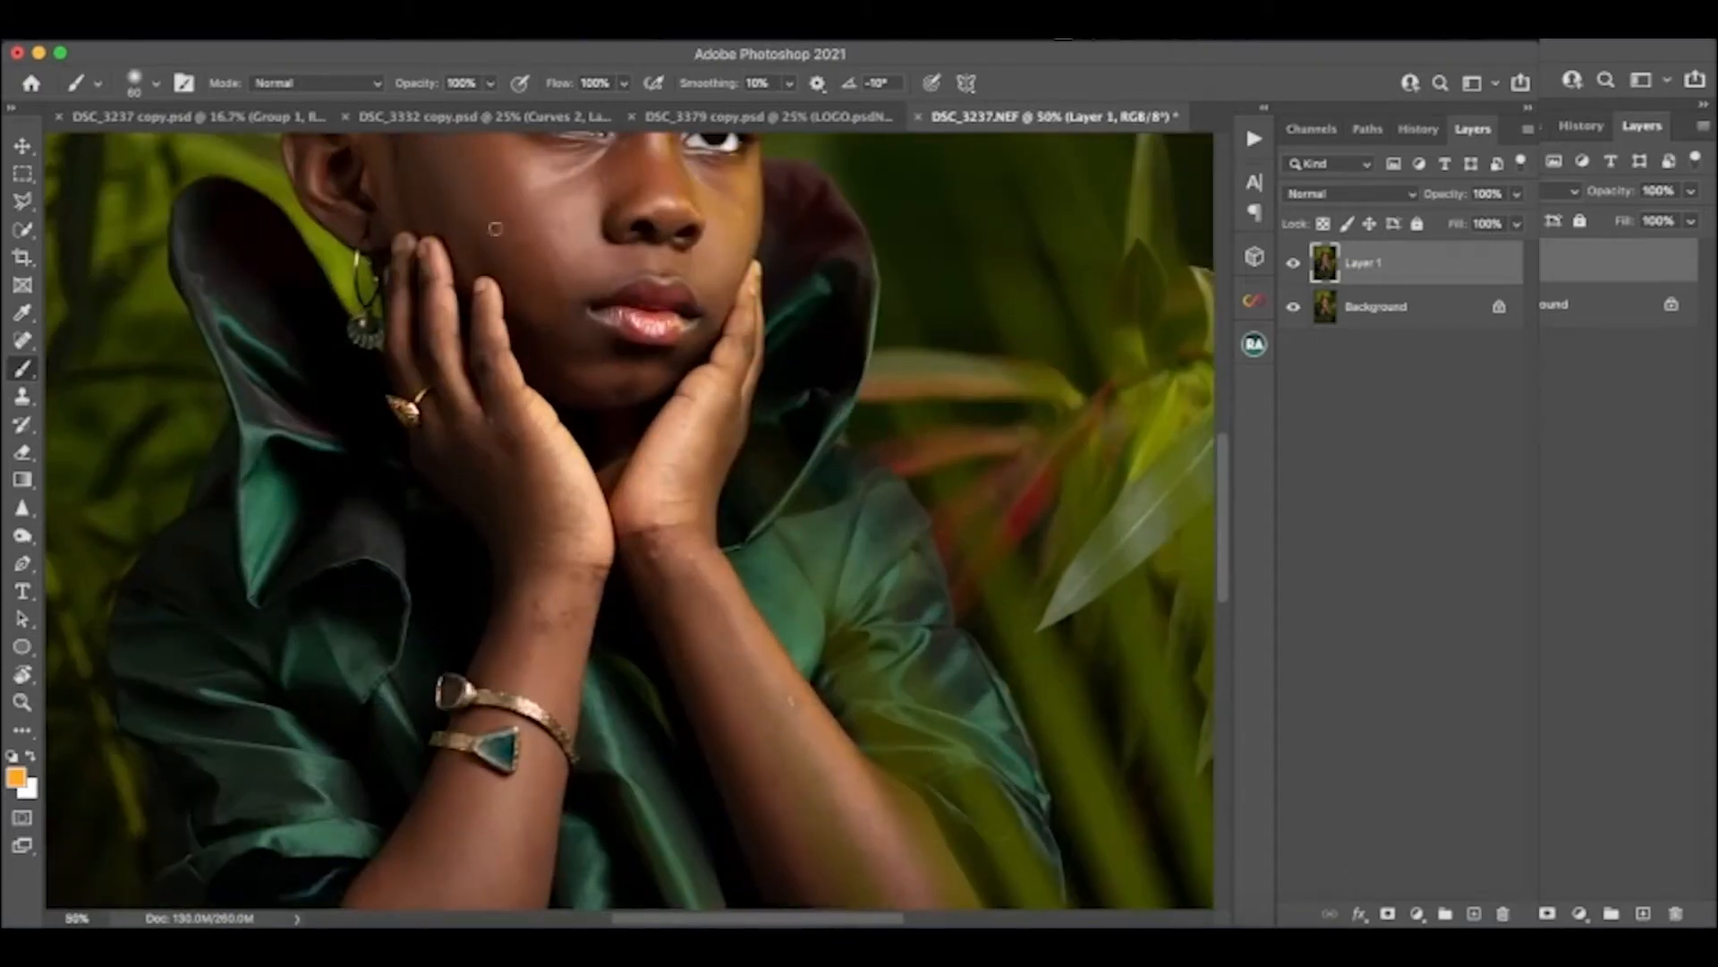
{"action": "key", "text": "j"}
{"action": "key", "text": "super+plus"}
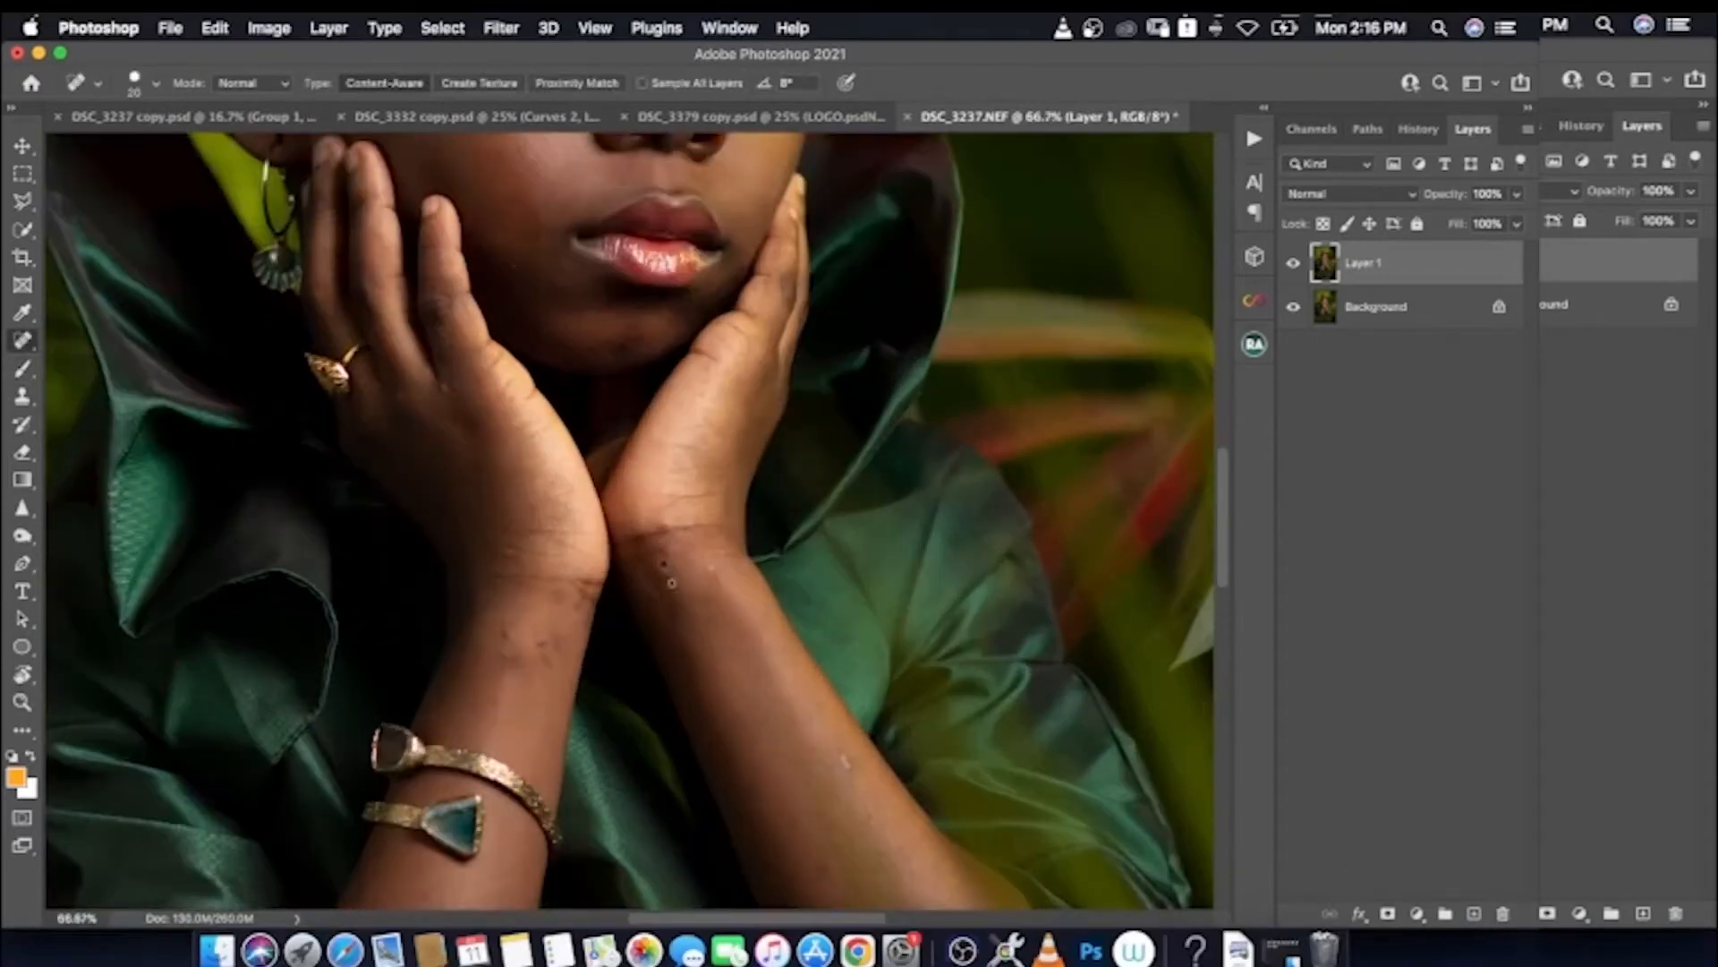
{"action": "left_click", "coordinate": [664, 564]}
{"action": "left_click", "coordinate": [683, 556]}
{"action": "left_click_drag", "start_coordinate": [504, 655], "coordinate": [555, 663]}
{"action": "left_click_drag", "start_coordinate": [454, 383], "coordinate": [452, 394]}
Enlarge the Spot Healing Brush to 30 and remove the blemishes along the forearms and elbow
{"action": "key", "text": "bracketright"}
{"action": "key", "text": "bracketright"}
{"action": "left_click_drag", "start_coordinate": [620, 165], "coordinate": [639, 172]}
{"action": "scroll", "coordinate": [629, 358], "scroll_direction": "down", "scroll_amount": 10}
{"action": "left_click_drag", "start_coordinate": [837, 367], "coordinate": [851, 393]}
{"action": "left_click_drag", "start_coordinate": [662, 209], "coordinate": [663, 231]}
{"action": "left_click", "coordinate": [740, 338]}
{"action": "left_click_drag", "start_coordinate": [232, 534], "coordinate": [227, 550]}
{"action": "left_click_drag", "start_coordinate": [259, 547], "coordinate": [256, 561]}
{"action": "left_click_drag", "start_coordinate": [222, 443], "coordinate": [216, 458]}
{"action": "left_click_drag", "start_coordinate": [216, 547], "coordinate": [209, 560]}
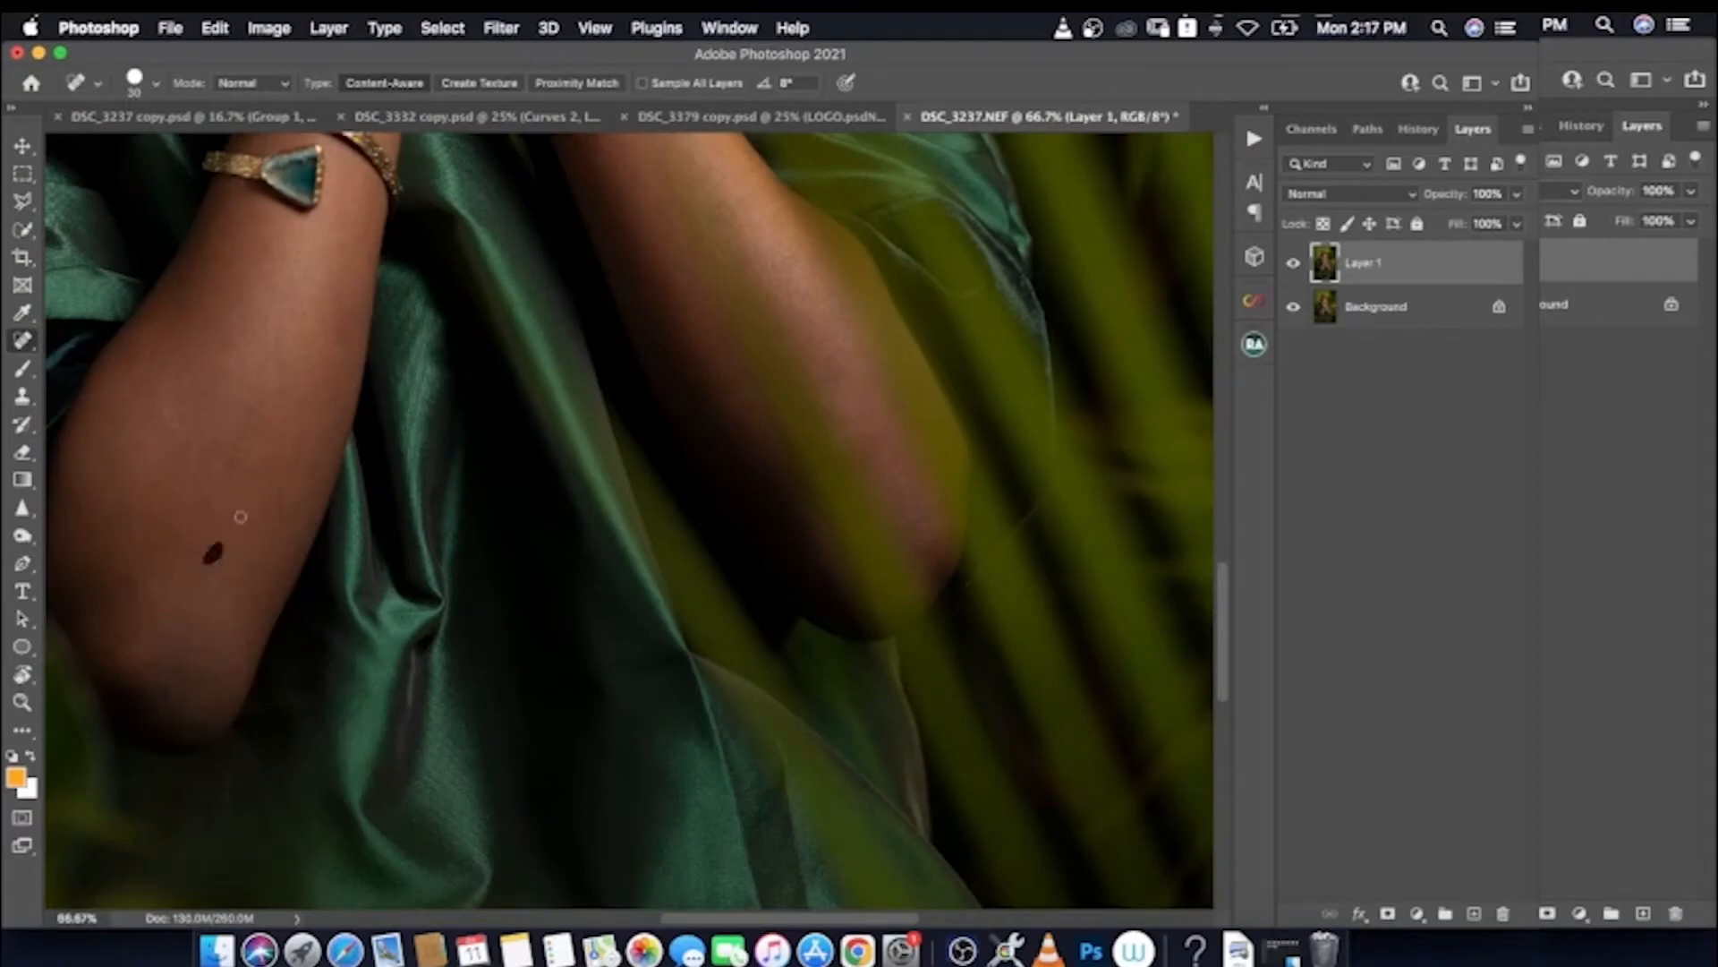
{"action": "left_click_drag", "start_coordinate": [162, 675], "coordinate": [161, 682]}
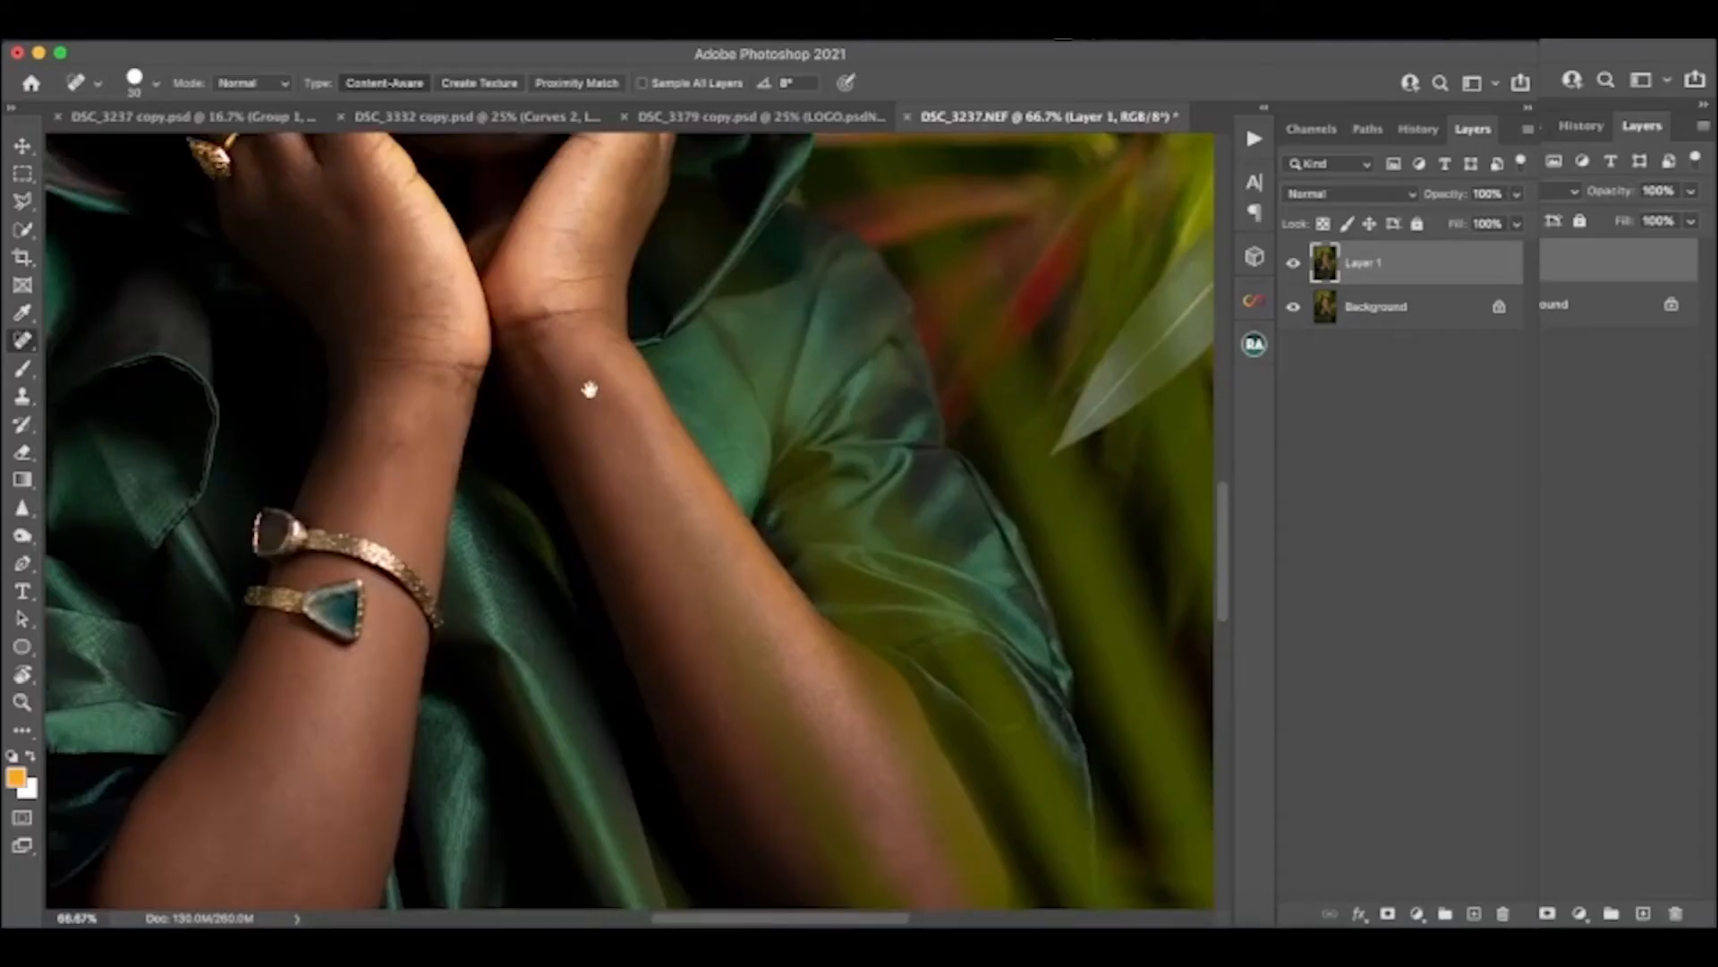
Heal the small spot on the face beside the nose
{"action": "left_click_drag", "start_coordinate": [580, 369], "coordinate": [705, 761]}
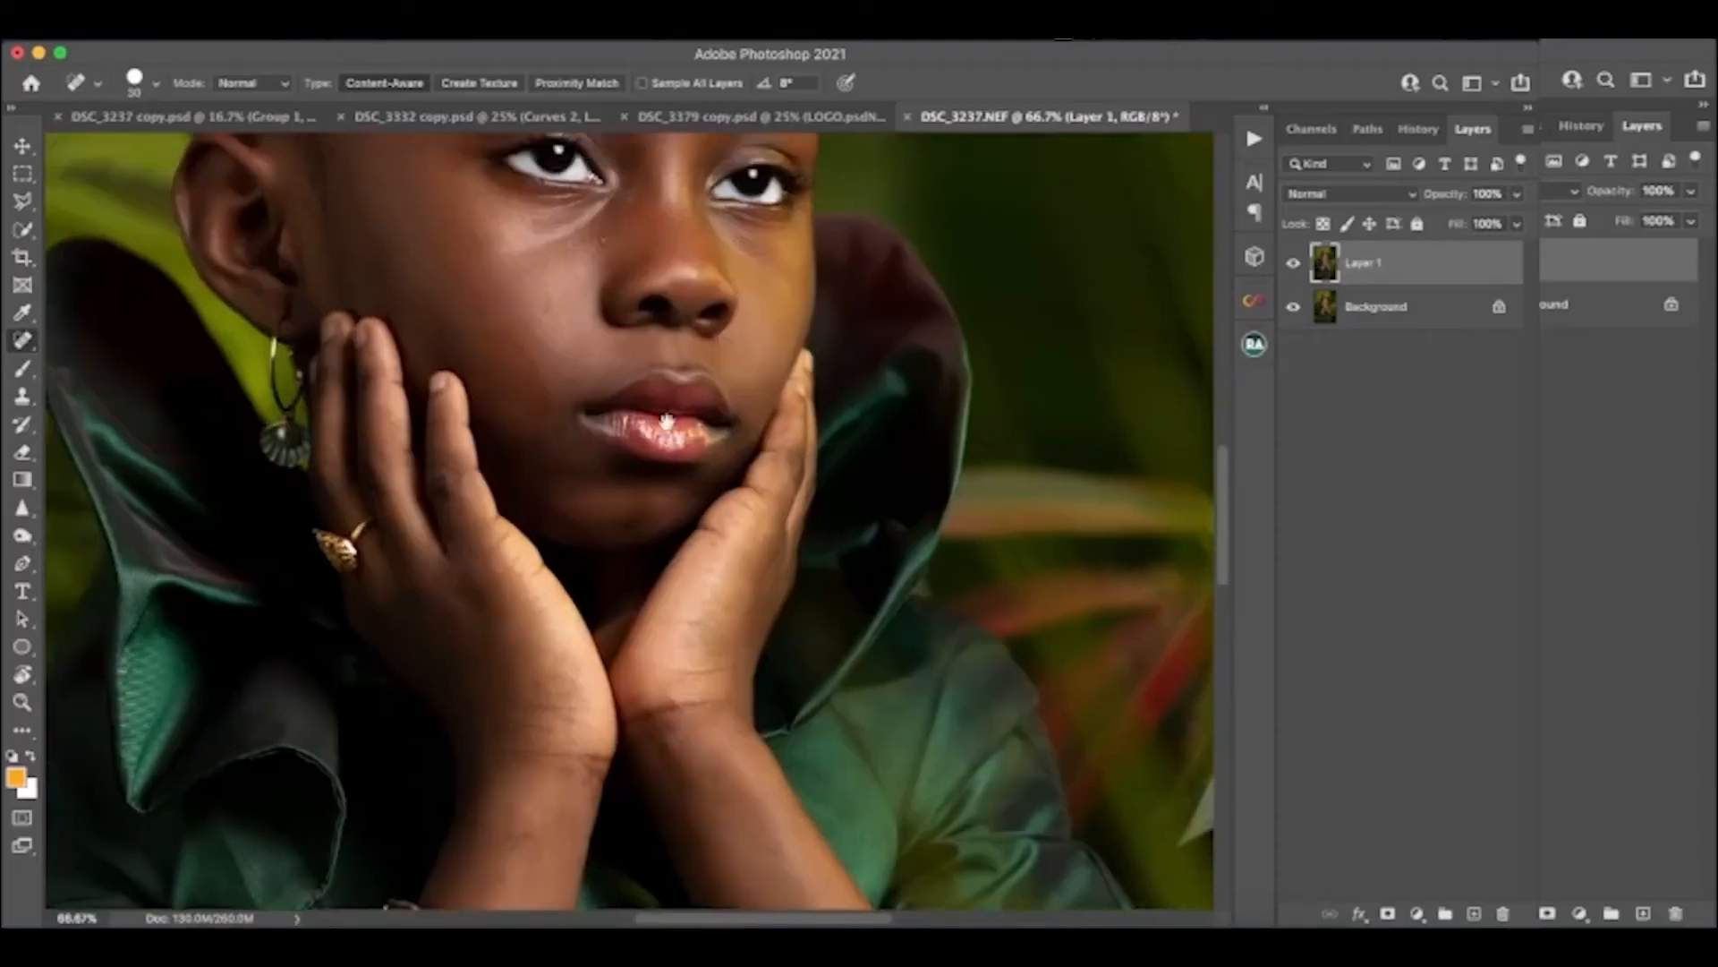
{"action": "mouse_move", "coordinate": [587, 335]}
{"action": "left_mouse_down"}
{"action": "mouse_move", "coordinate": [600, 478]}
{"action": "mouse_move", "coordinate": [566, 499]}
{"action": "left_mouse_up"}
{"action": "left_click_drag", "start_coordinate": [634, 411], "coordinate": [624, 424]}
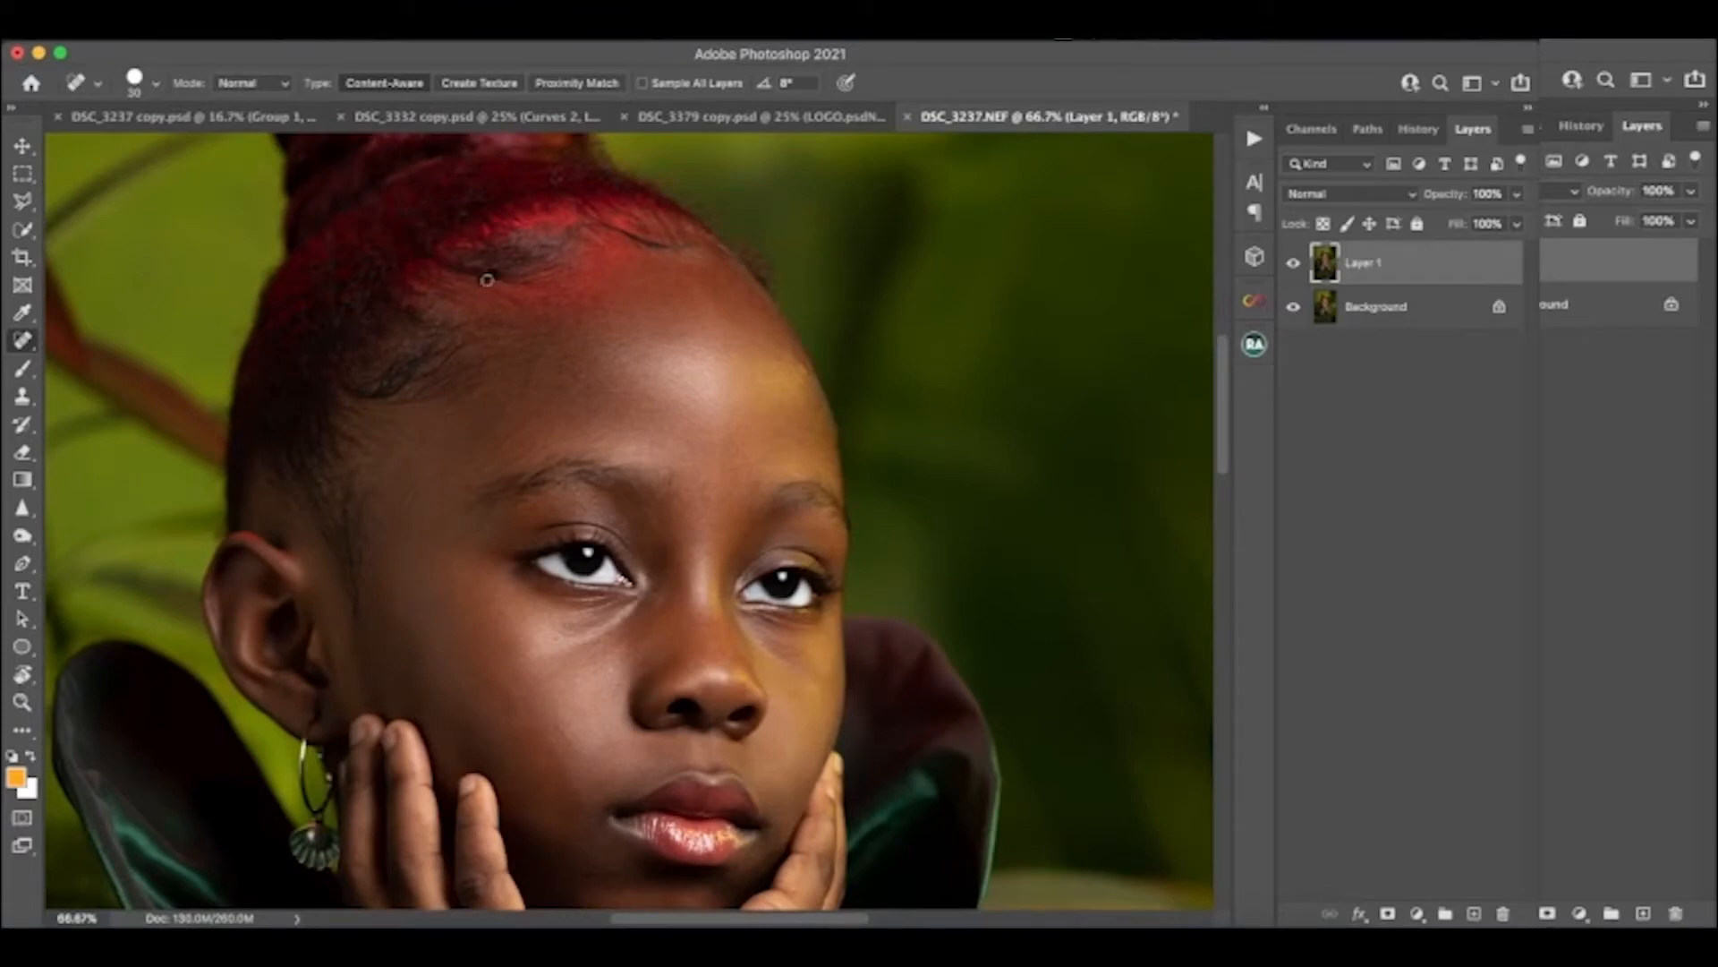
Cover the stray hairs around the bun's outline with sampled green background using the Clone Stamp tool
{"action": "key", "text": "super+minus"}
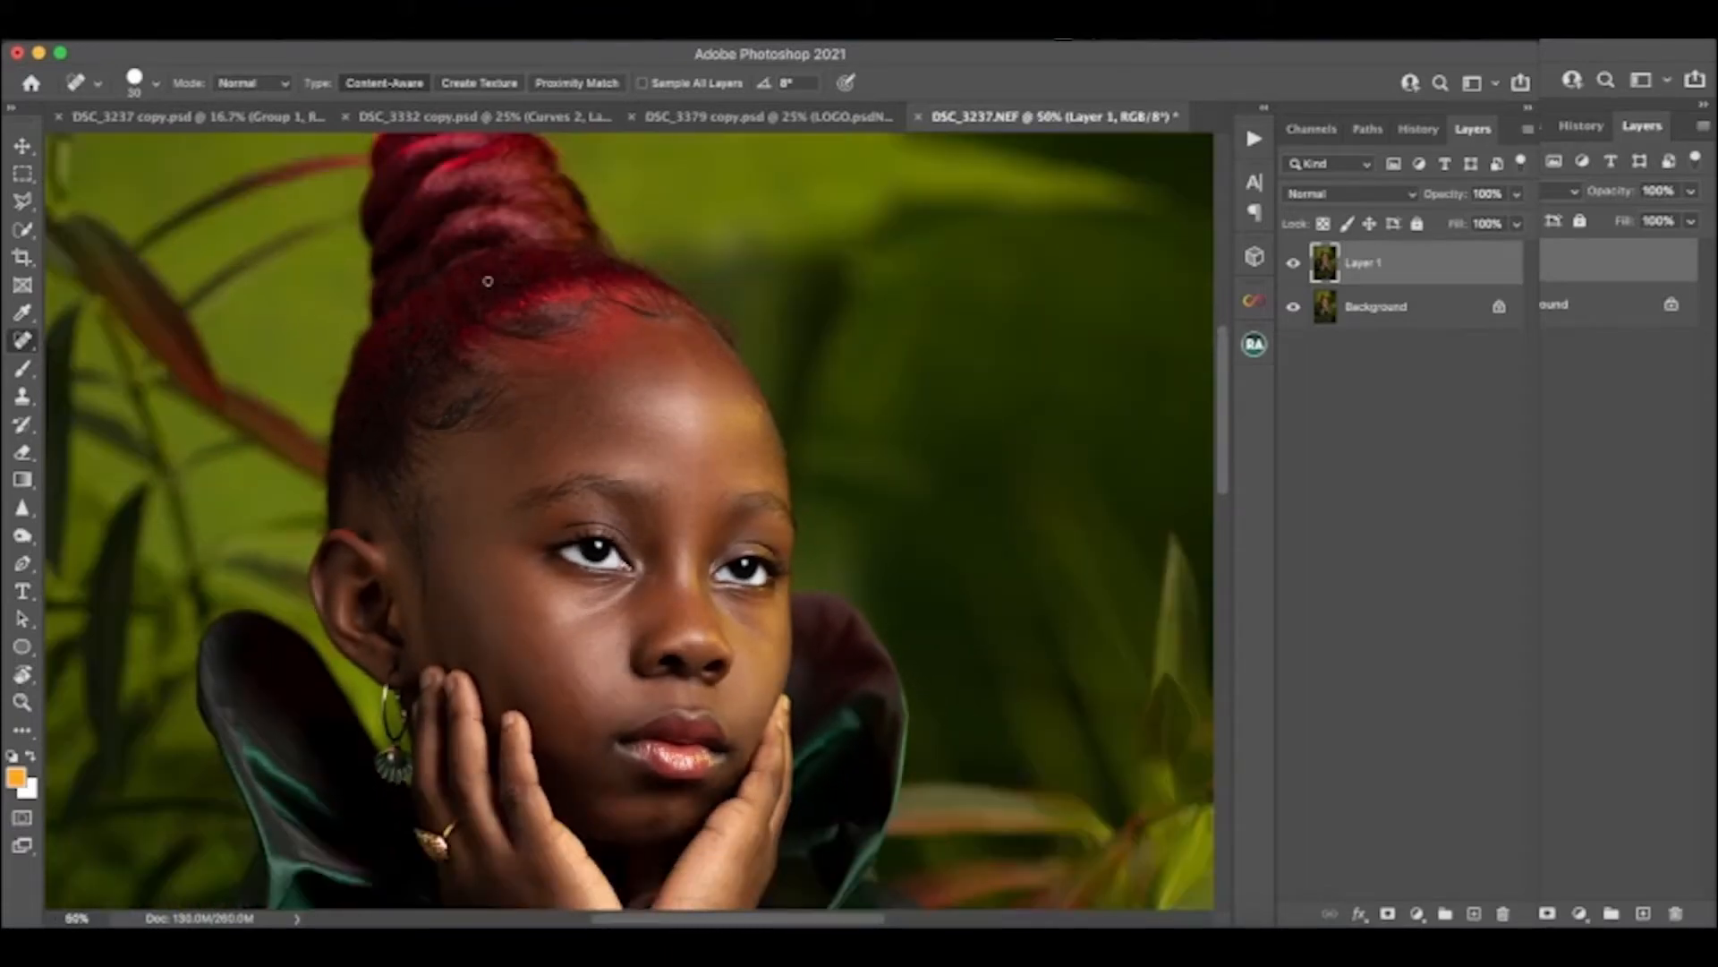
{"action": "key", "text": "super+plus"}
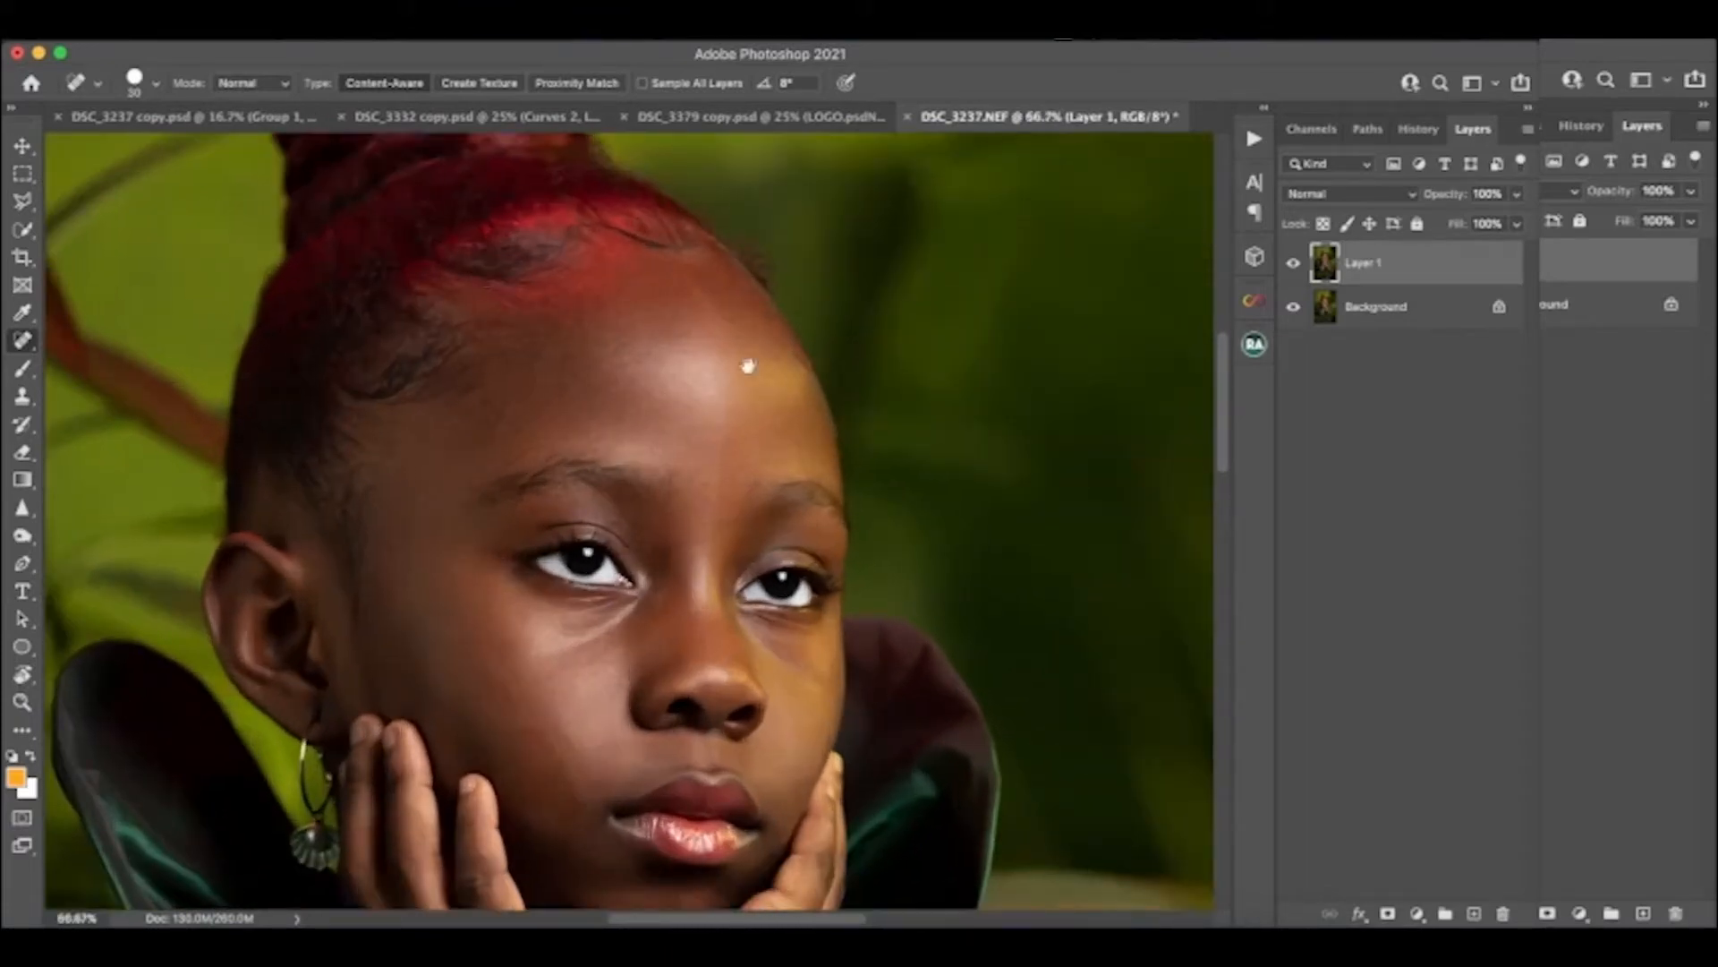
{"action": "left_click_drag", "start_coordinate": [693, 330], "coordinate": [705, 469]}
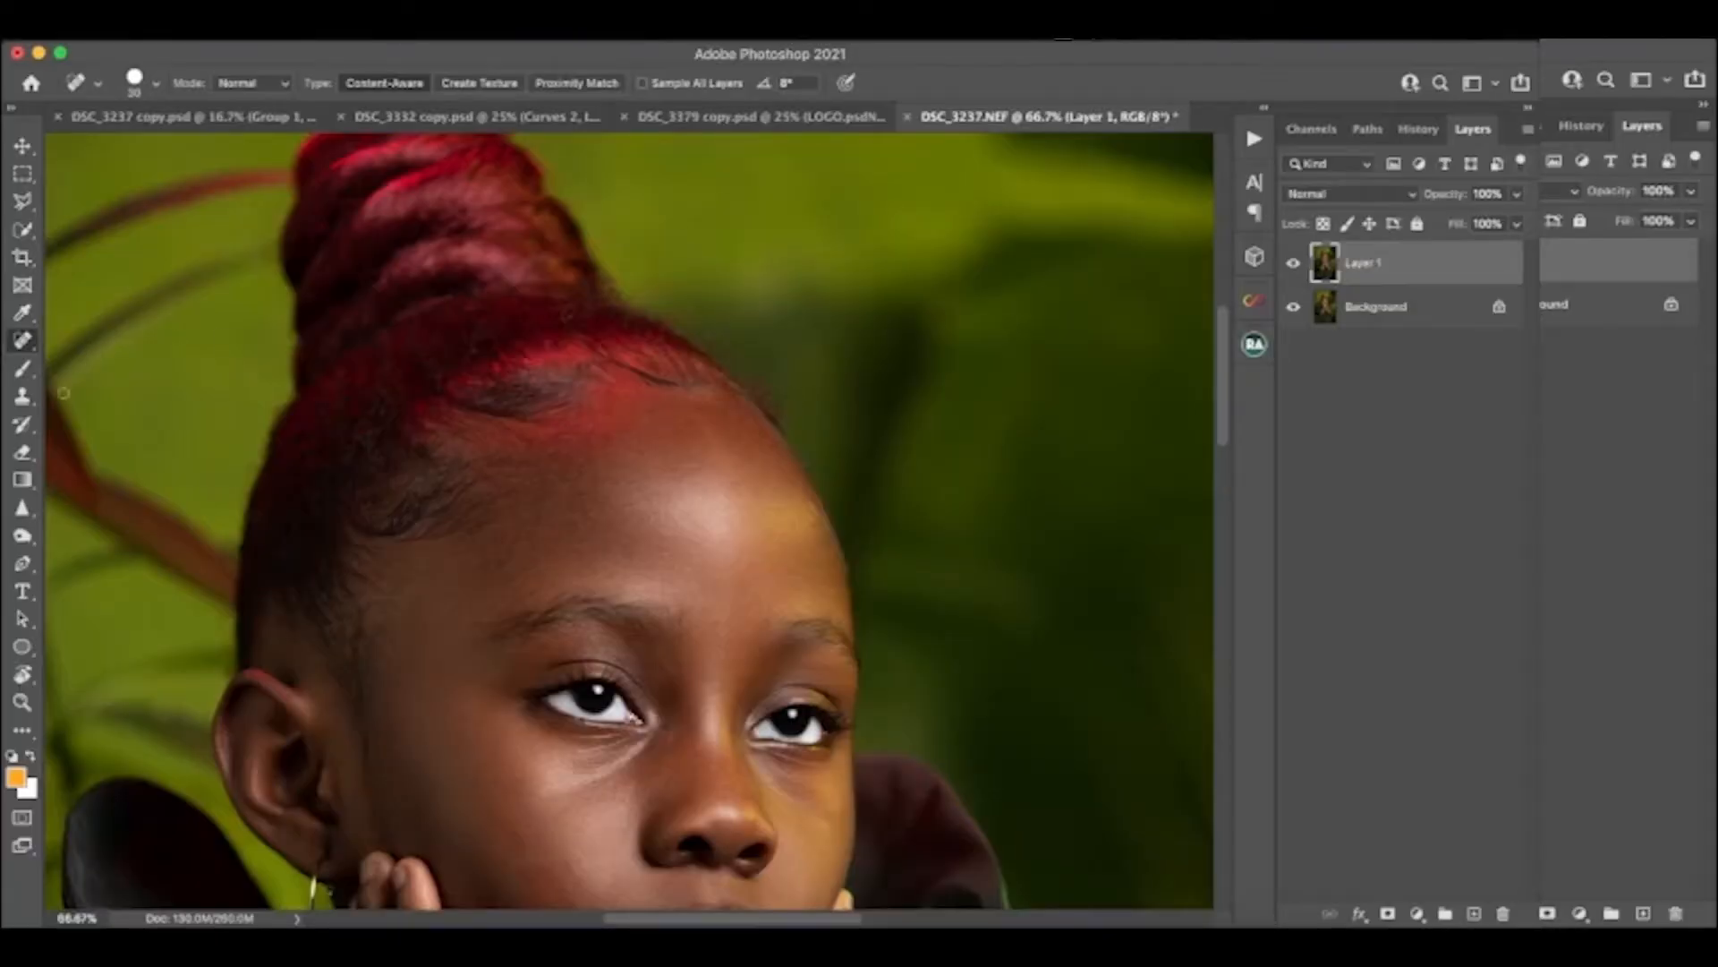
{"action": "left_click", "coordinate": [22, 395]}
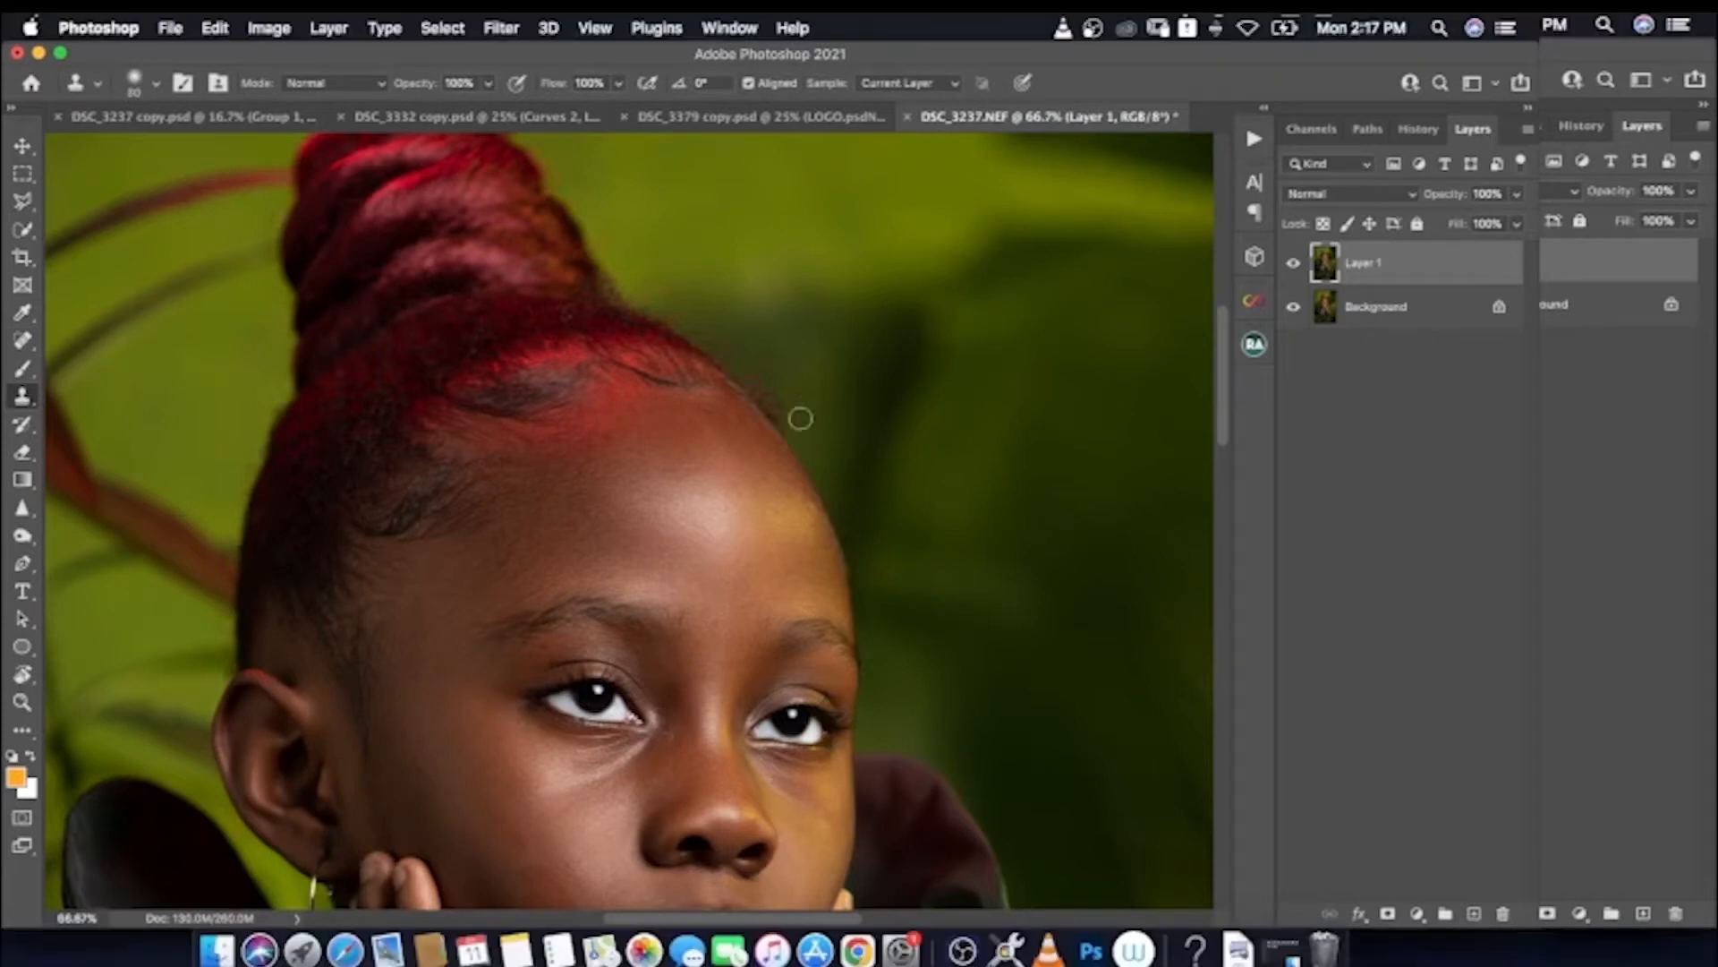
{"action": "mouse_move", "coordinate": [591, 189]}
{"action": "left_mouse_down"}
{"action": "mouse_move", "coordinate": [642, 413]}
{"action": "mouse_move", "coordinate": [615, 370]}
{"action": "left_mouse_up"}
{"action": "left_click", "coordinate": [677, 392], "text": "alt"}
{"action": "left_click", "coordinate": [615, 392]}
{"action": "left_click", "coordinate": [652, 409], "text": "alt"}
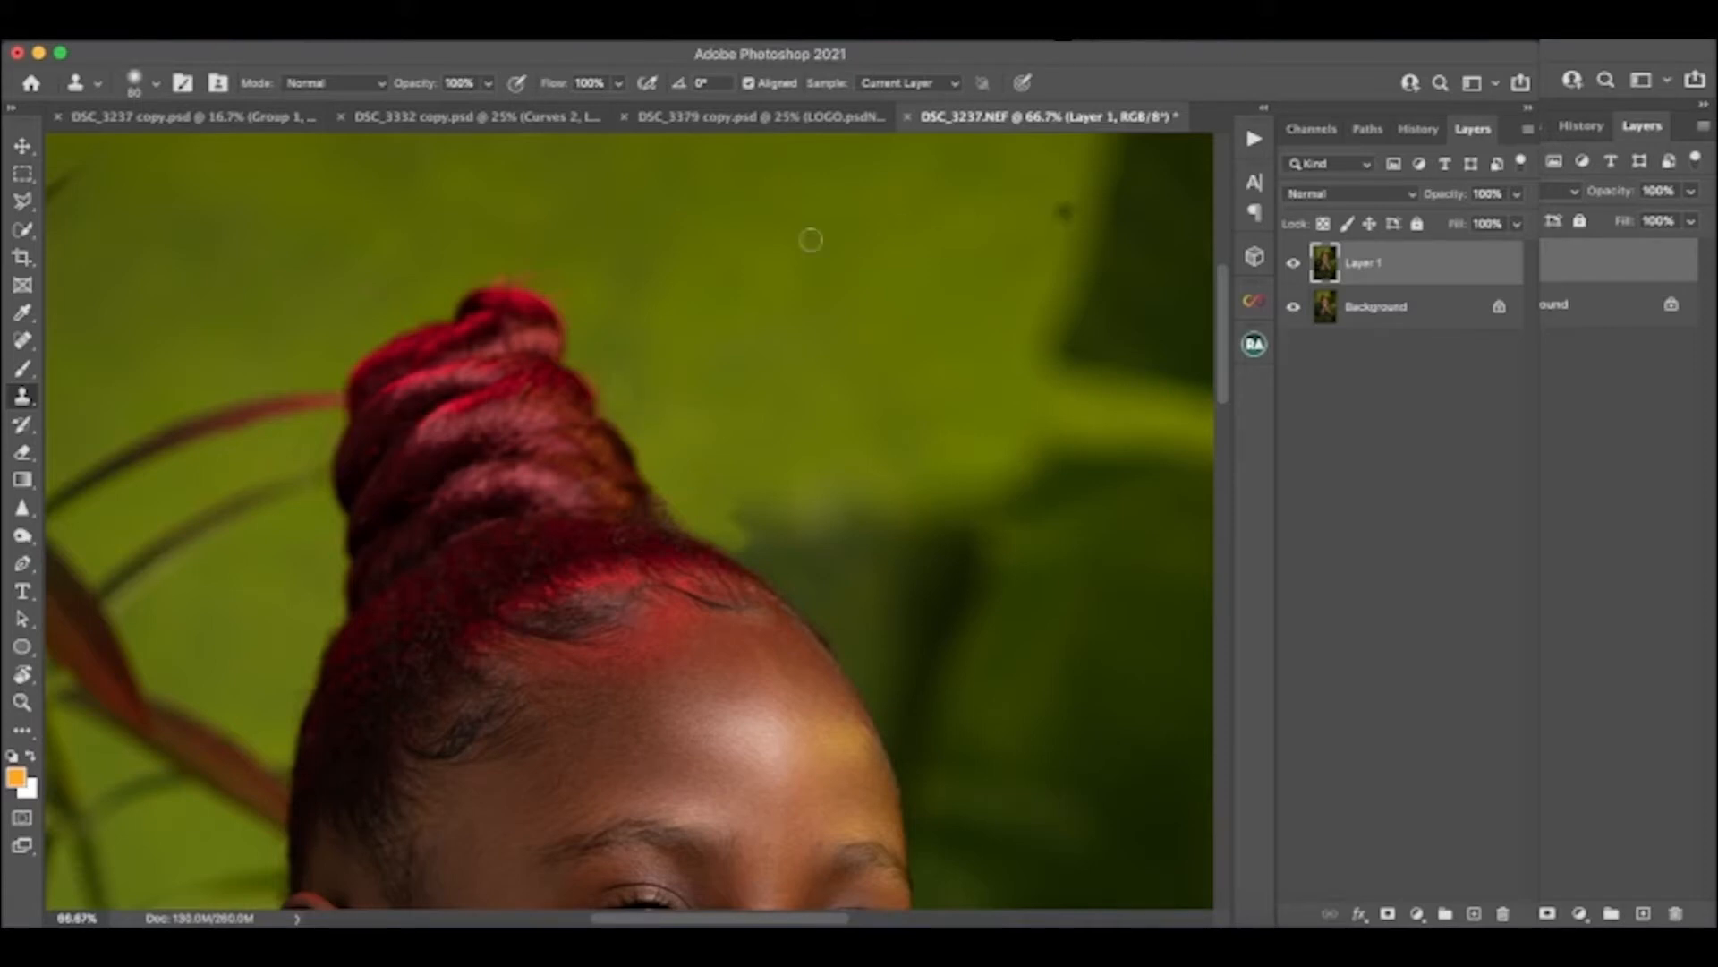
{"action": "left_click_drag", "start_coordinate": [517, 268], "coordinate": [574, 267]}
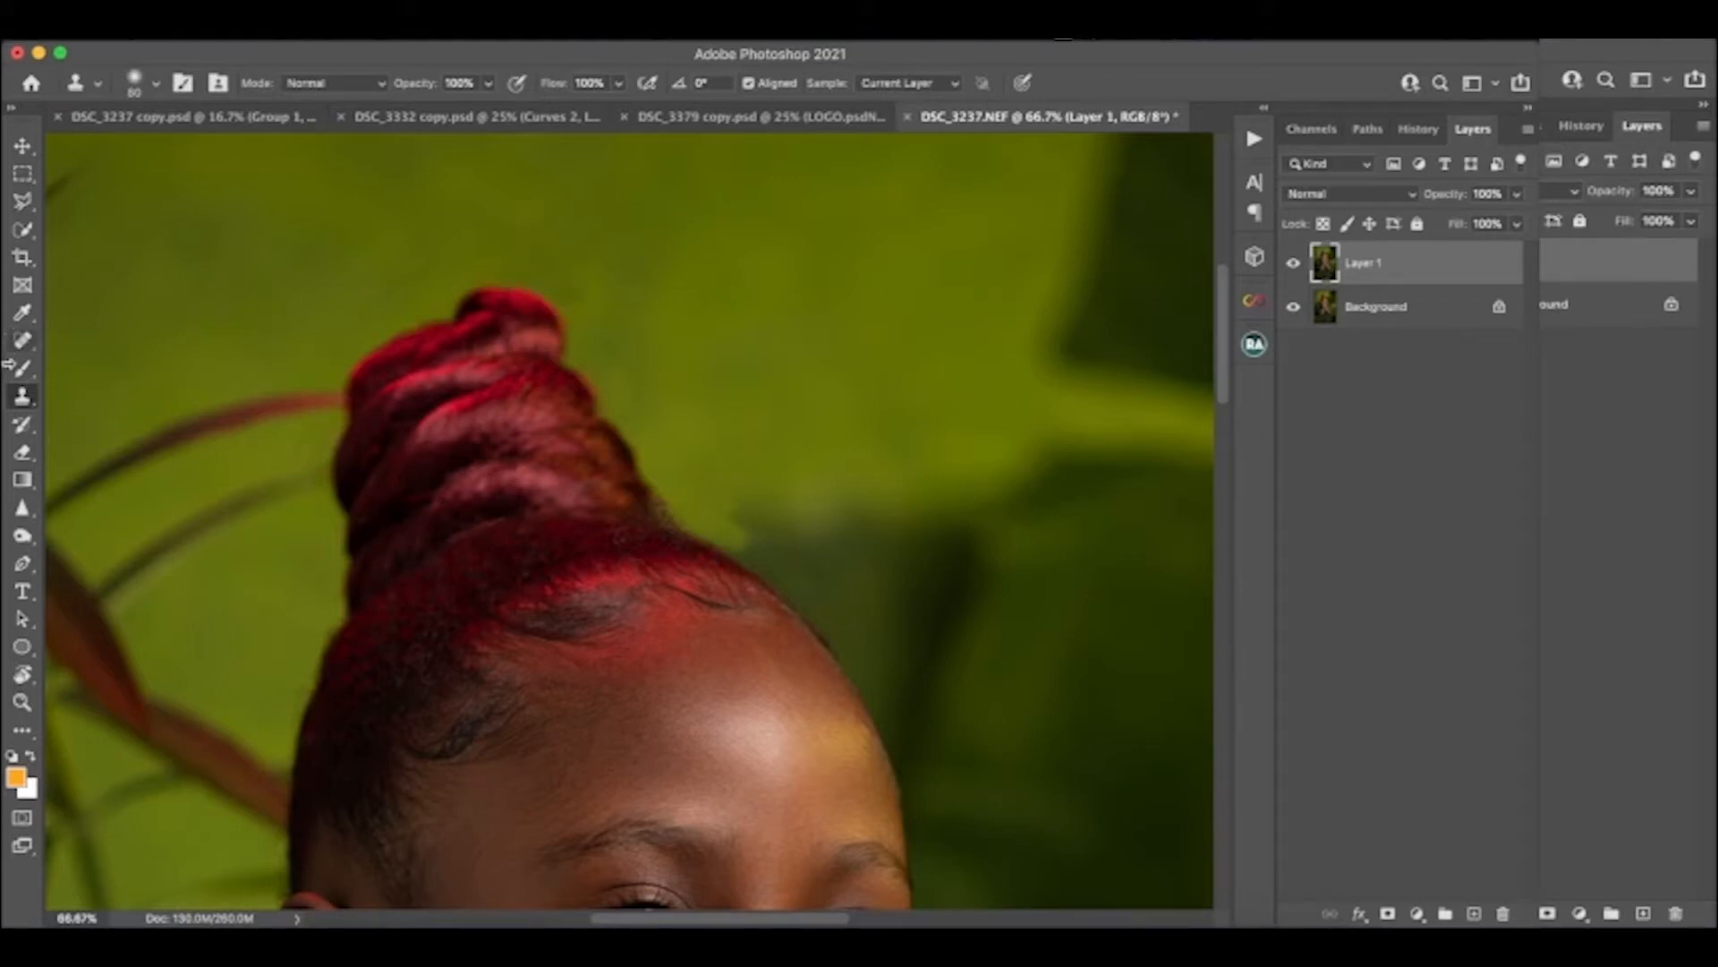
Clone clean green background over the remaining marks beside the bun with the Clone Stamp tool
{"action": "right_click", "coordinate": [27, 401]}
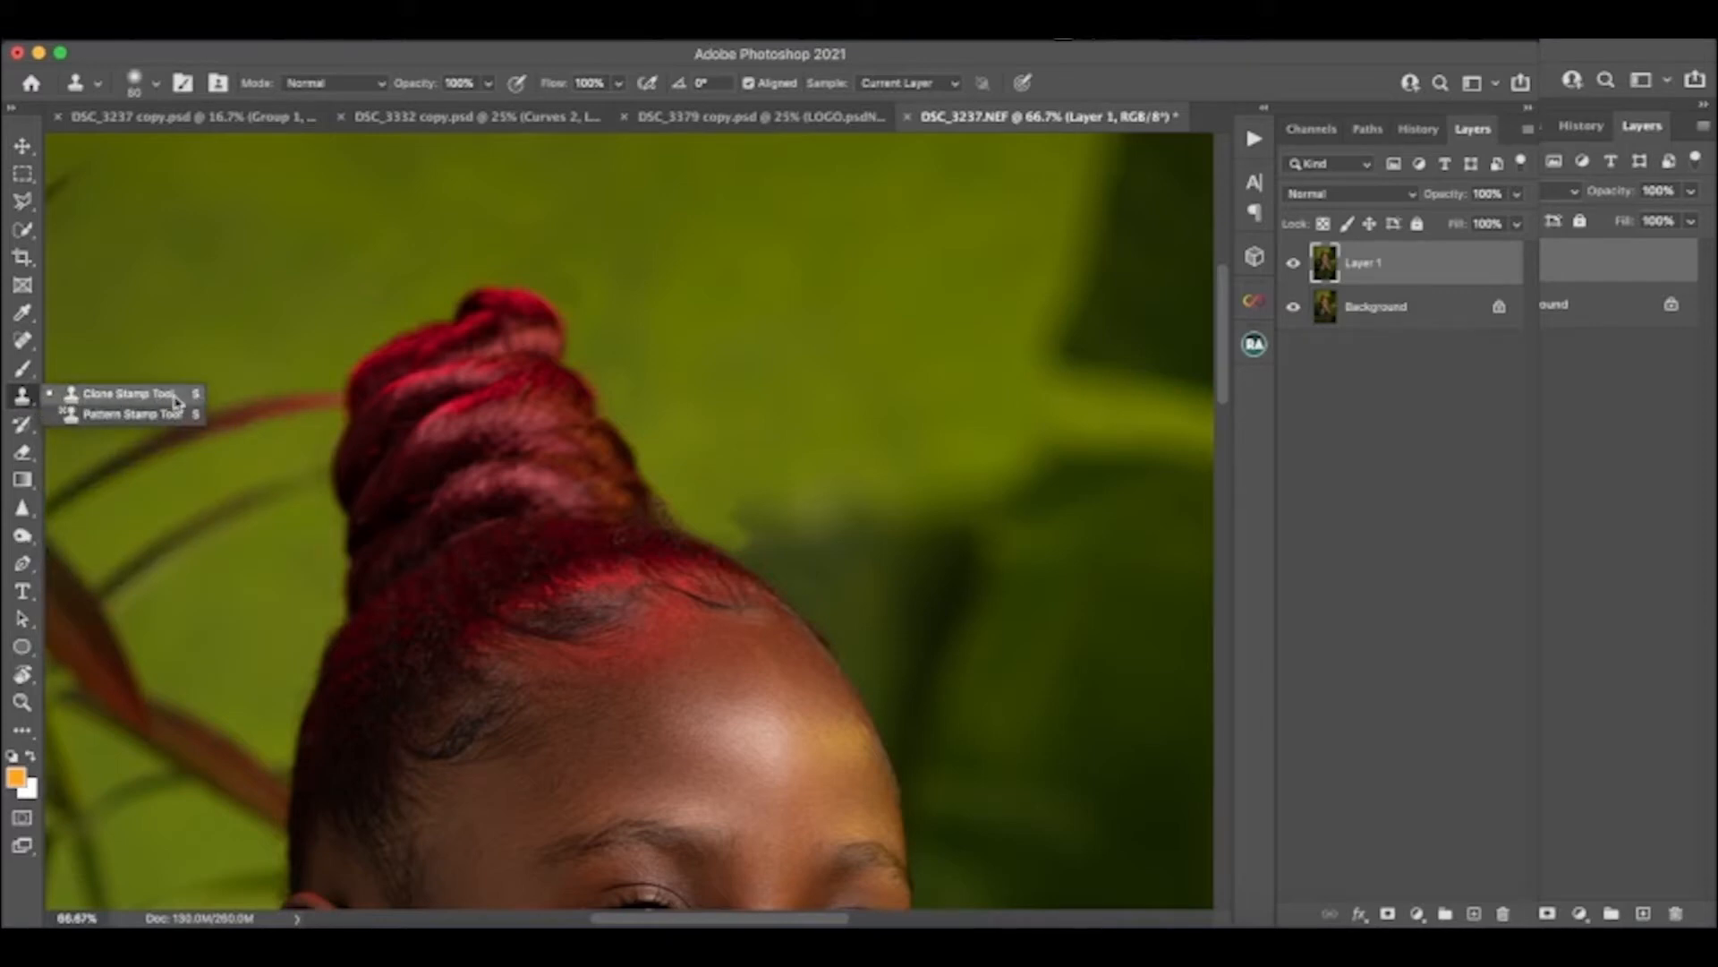
{"action": "left_click", "coordinate": [634, 311]}
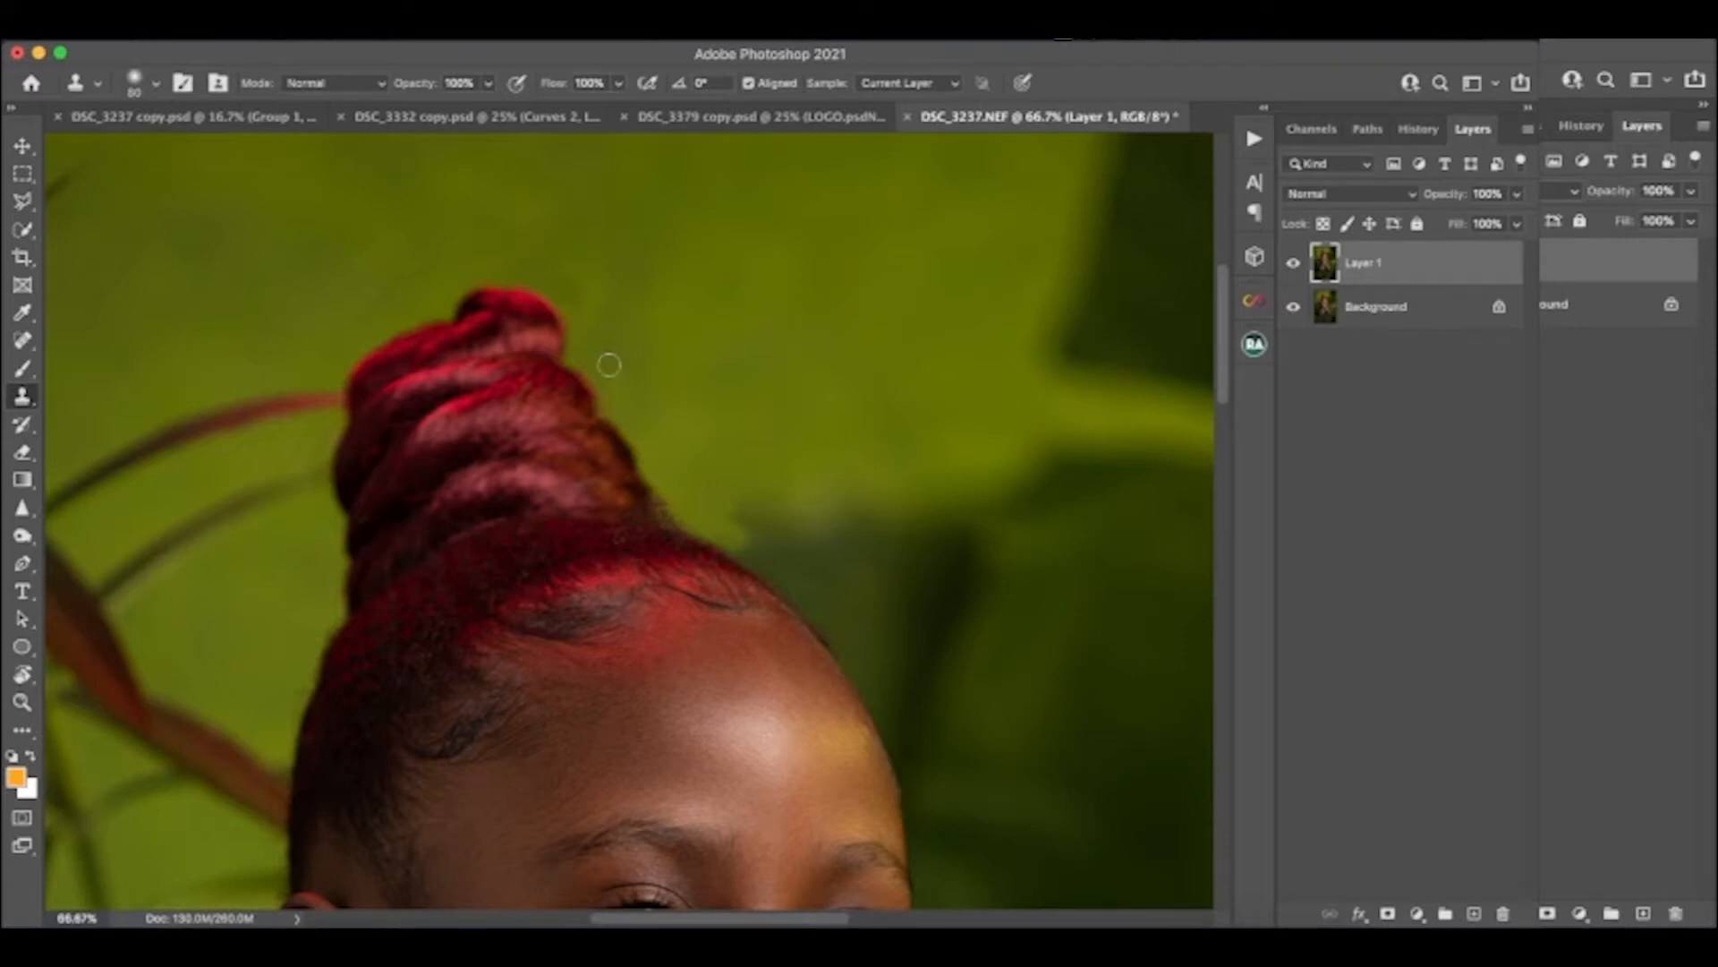
{"action": "left_click", "coordinate": [588, 360]}
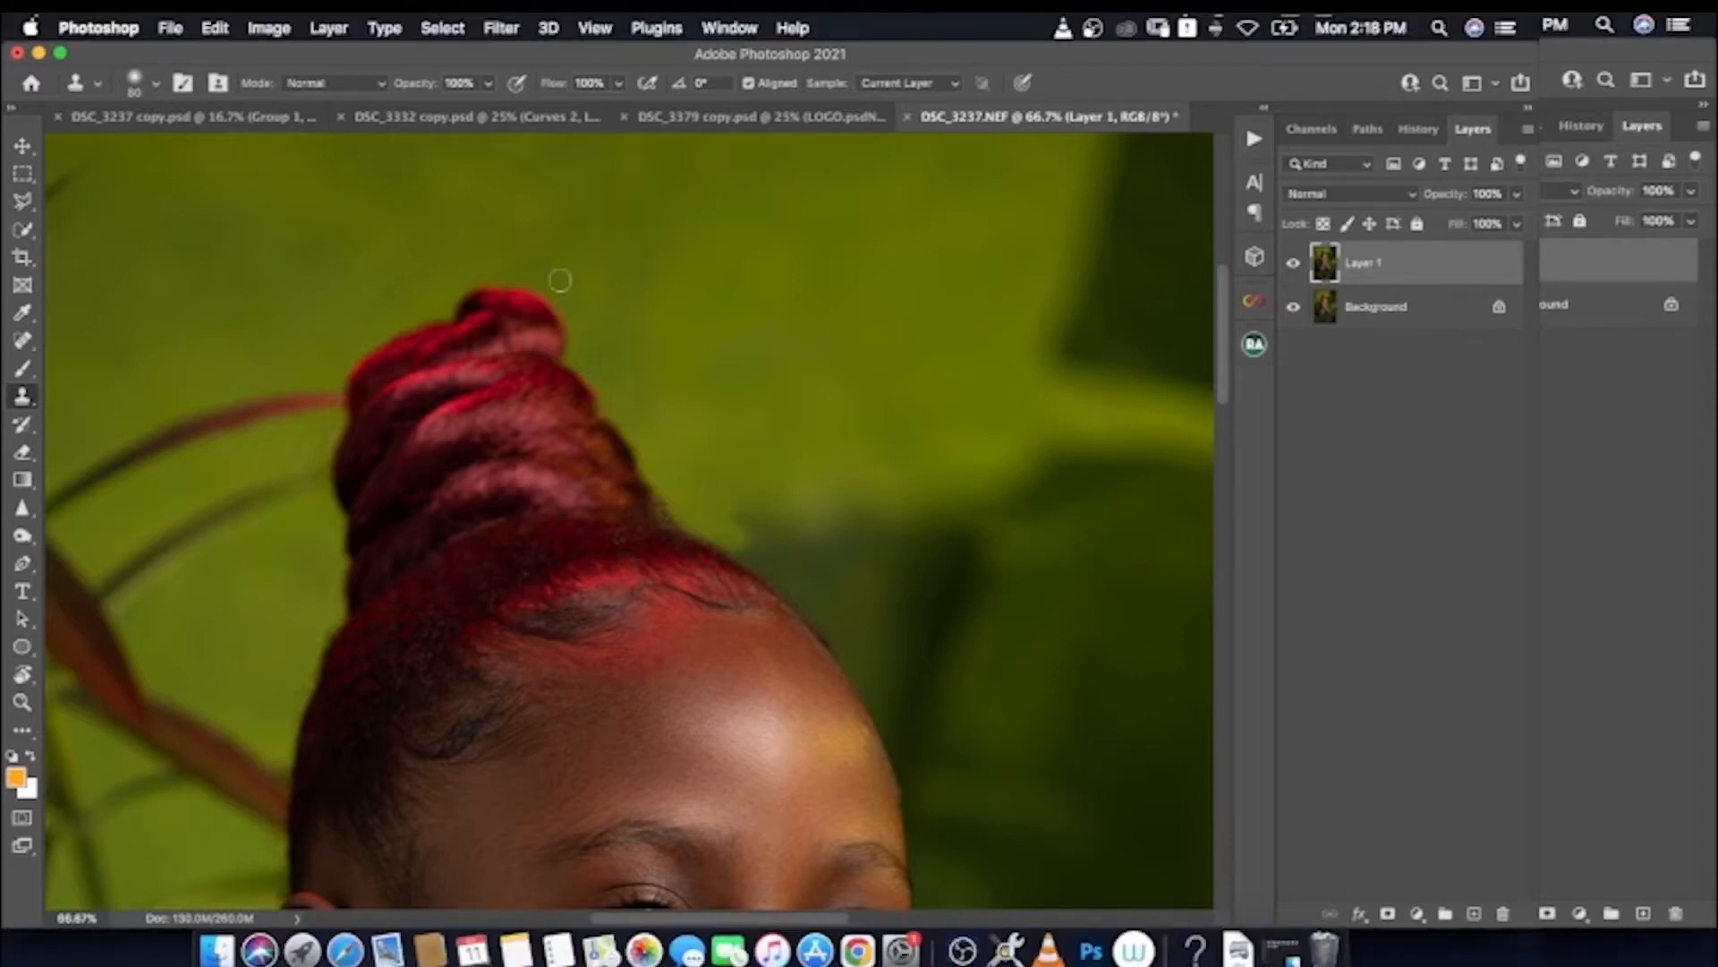
Smooth the uneven background patches beside the bun and hairline on Layer 1 with the Patch tool
{"action": "left_click", "coordinate": [23, 341]}
{"action": "right_click", "coordinate": [22, 345]}
{"action": "left_click", "coordinate": [90, 380]}
{"action": "mouse_move", "coordinate": [738, 556]}
{"action": "left_mouse_down"}
{"action": "mouse_move", "coordinate": [737, 452]}
{"action": "mouse_move", "coordinate": [691, 470]}
{"action": "mouse_move", "coordinate": [740, 557]}
{"action": "left_mouse_up"}
{"action": "mouse_move", "coordinate": [656, 430]}
{"action": "left_mouse_down"}
{"action": "mouse_move", "coordinate": [652, 384]}
{"action": "mouse_move", "coordinate": [652, 428]}
{"action": "left_mouse_up"}
{"action": "left_click_drag", "start_coordinate": [643, 395], "coordinate": [701, 353]}
{"action": "mouse_move", "coordinate": [633, 299]}
{"action": "left_mouse_down"}
{"action": "mouse_move", "coordinate": [541, 281]}
{"action": "mouse_move", "coordinate": [625, 280]}
{"action": "left_mouse_up"}
{"action": "left_click", "coordinate": [1122, 250]}
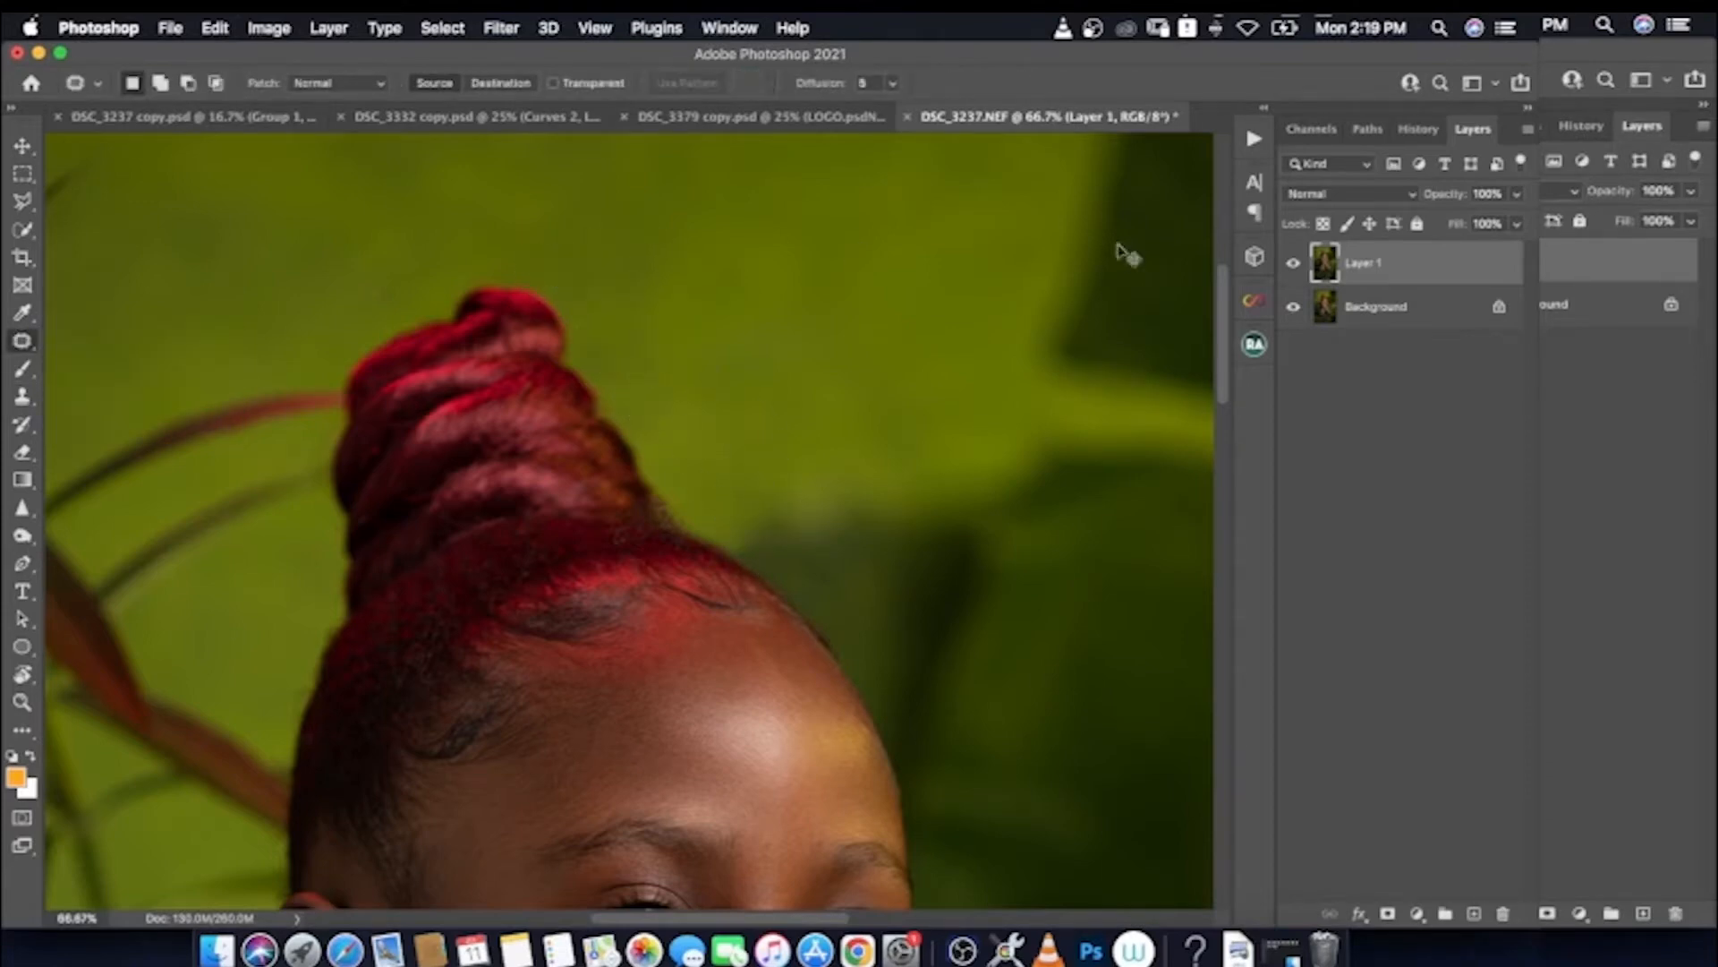
Compare the portrait with Layer 1 hidden and shown, and examine the retouching on the face, hands and bun
{"action": "scroll", "coordinate": [710, 300], "scroll_direction": "down", "scroll_amount": 10}
{"action": "key", "text": "super+minus"}
{"action": "key", "text": "super+minus"}
{"action": "left_click", "coordinate": [1294, 266]}
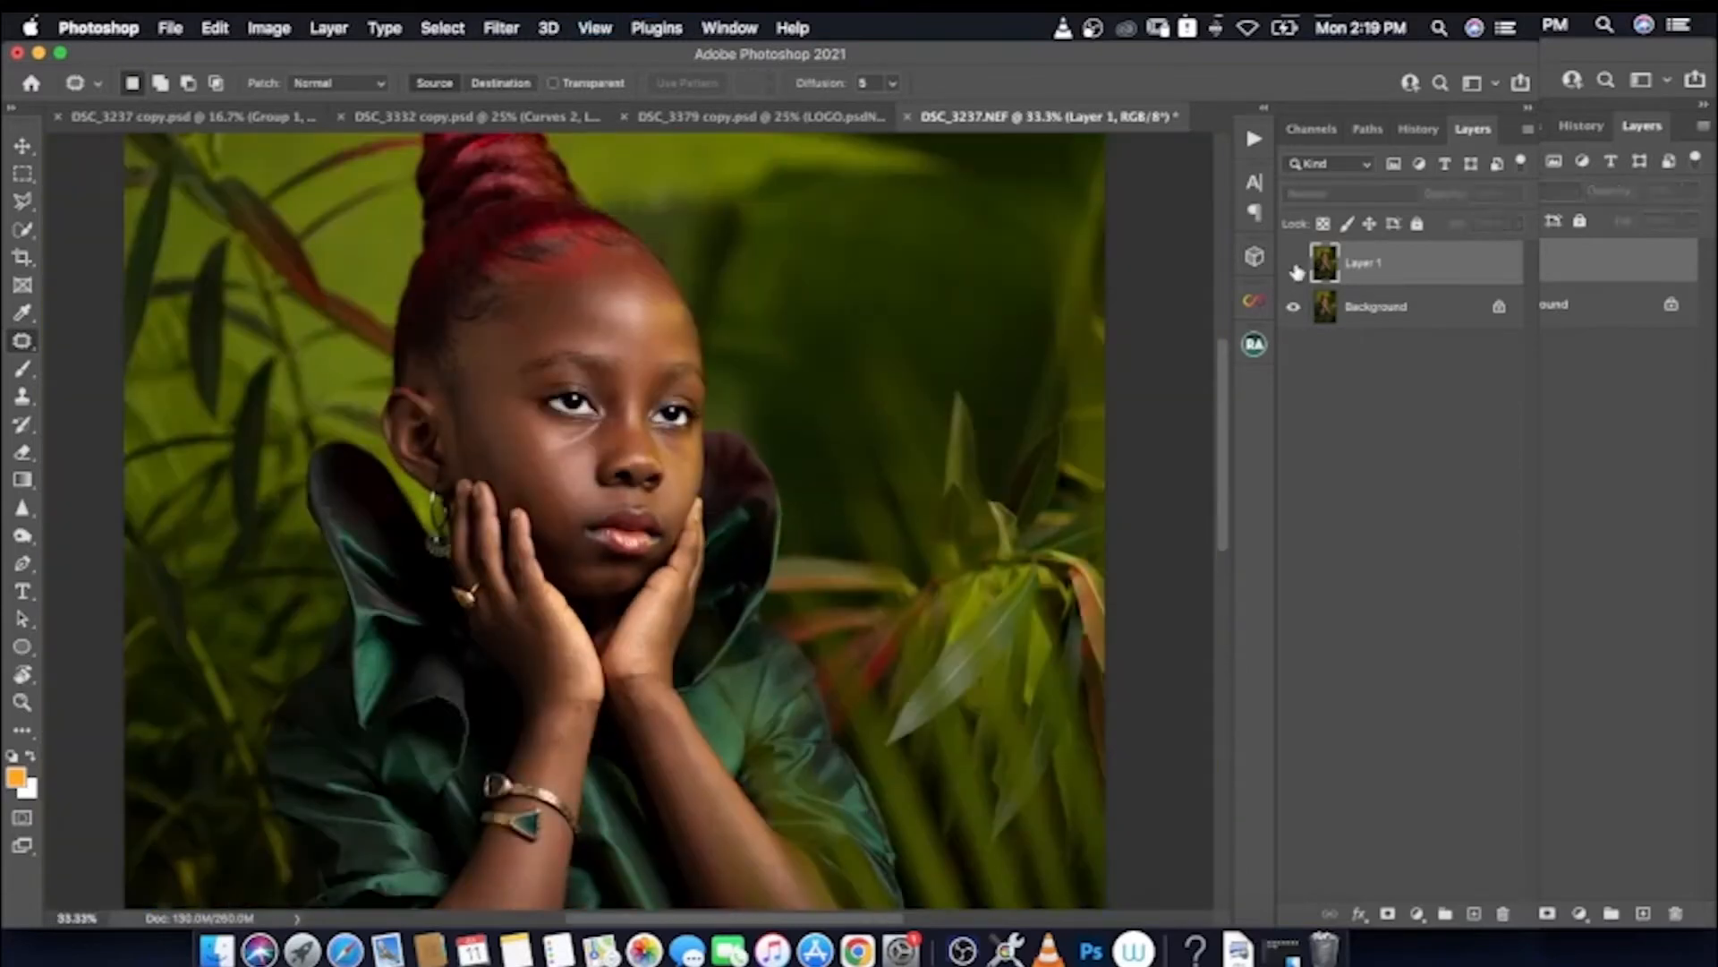
{"action": "left_click", "coordinate": [1294, 266]}
{"action": "left_click", "coordinate": [1294, 265]}
{"action": "left_click", "coordinate": [1294, 266]}
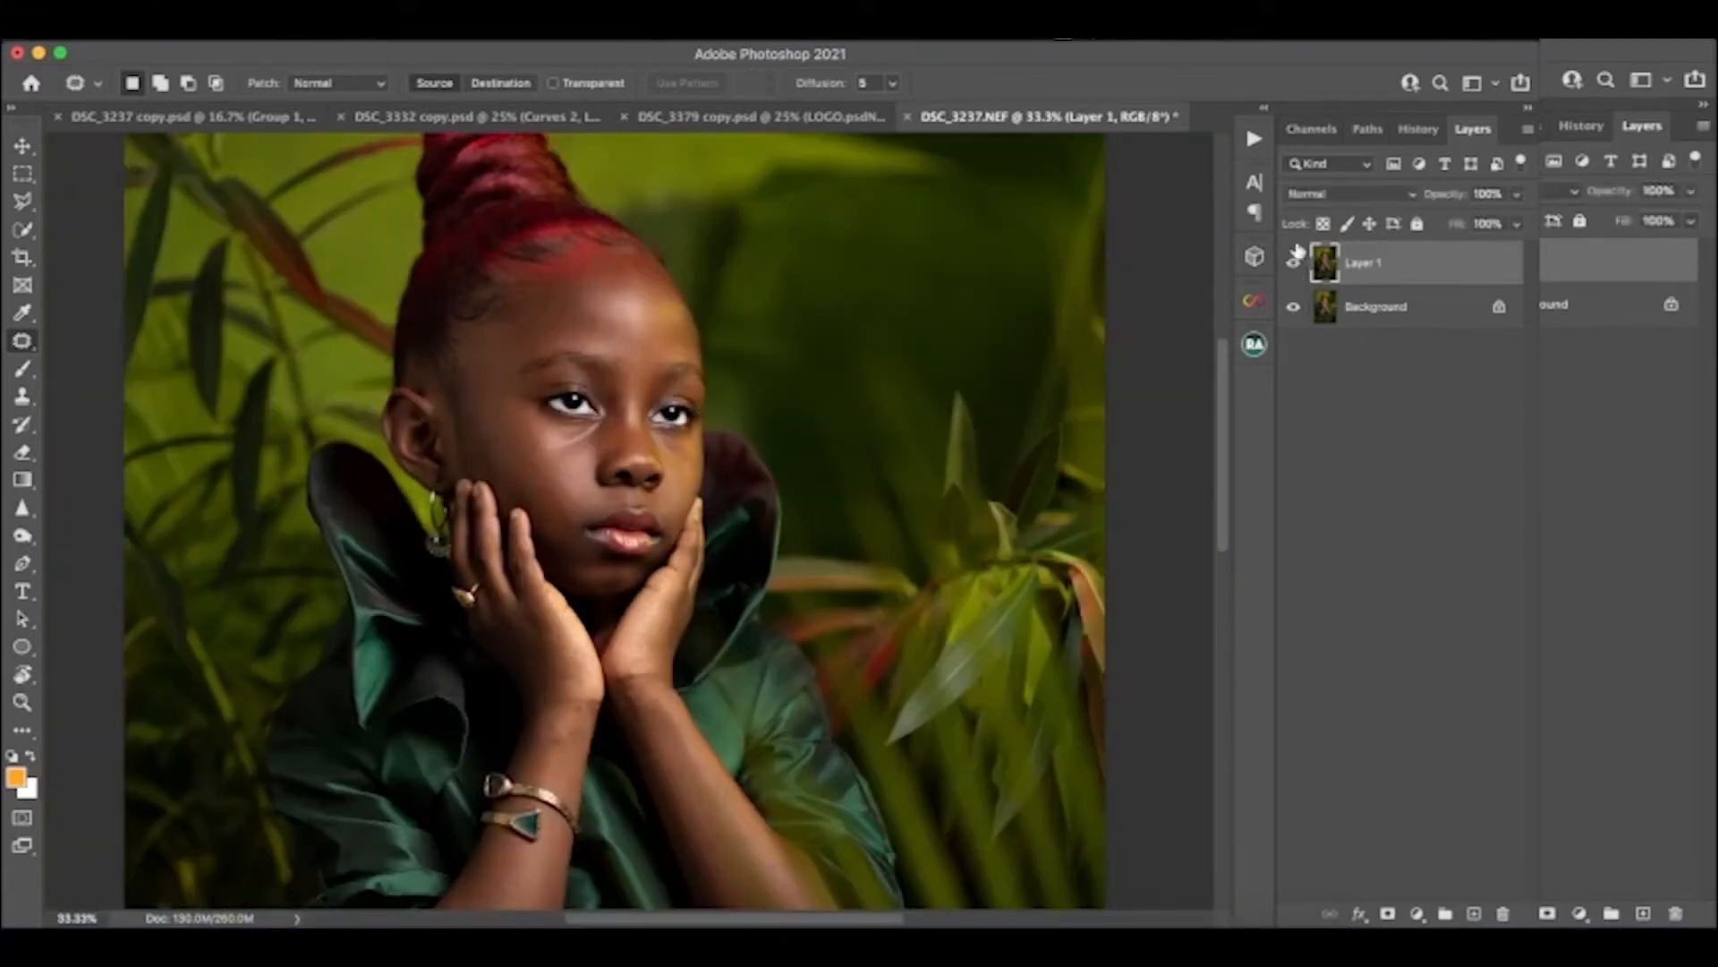
{"action": "key", "text": "super+plus"}
{"action": "key", "text": "super+plus"}
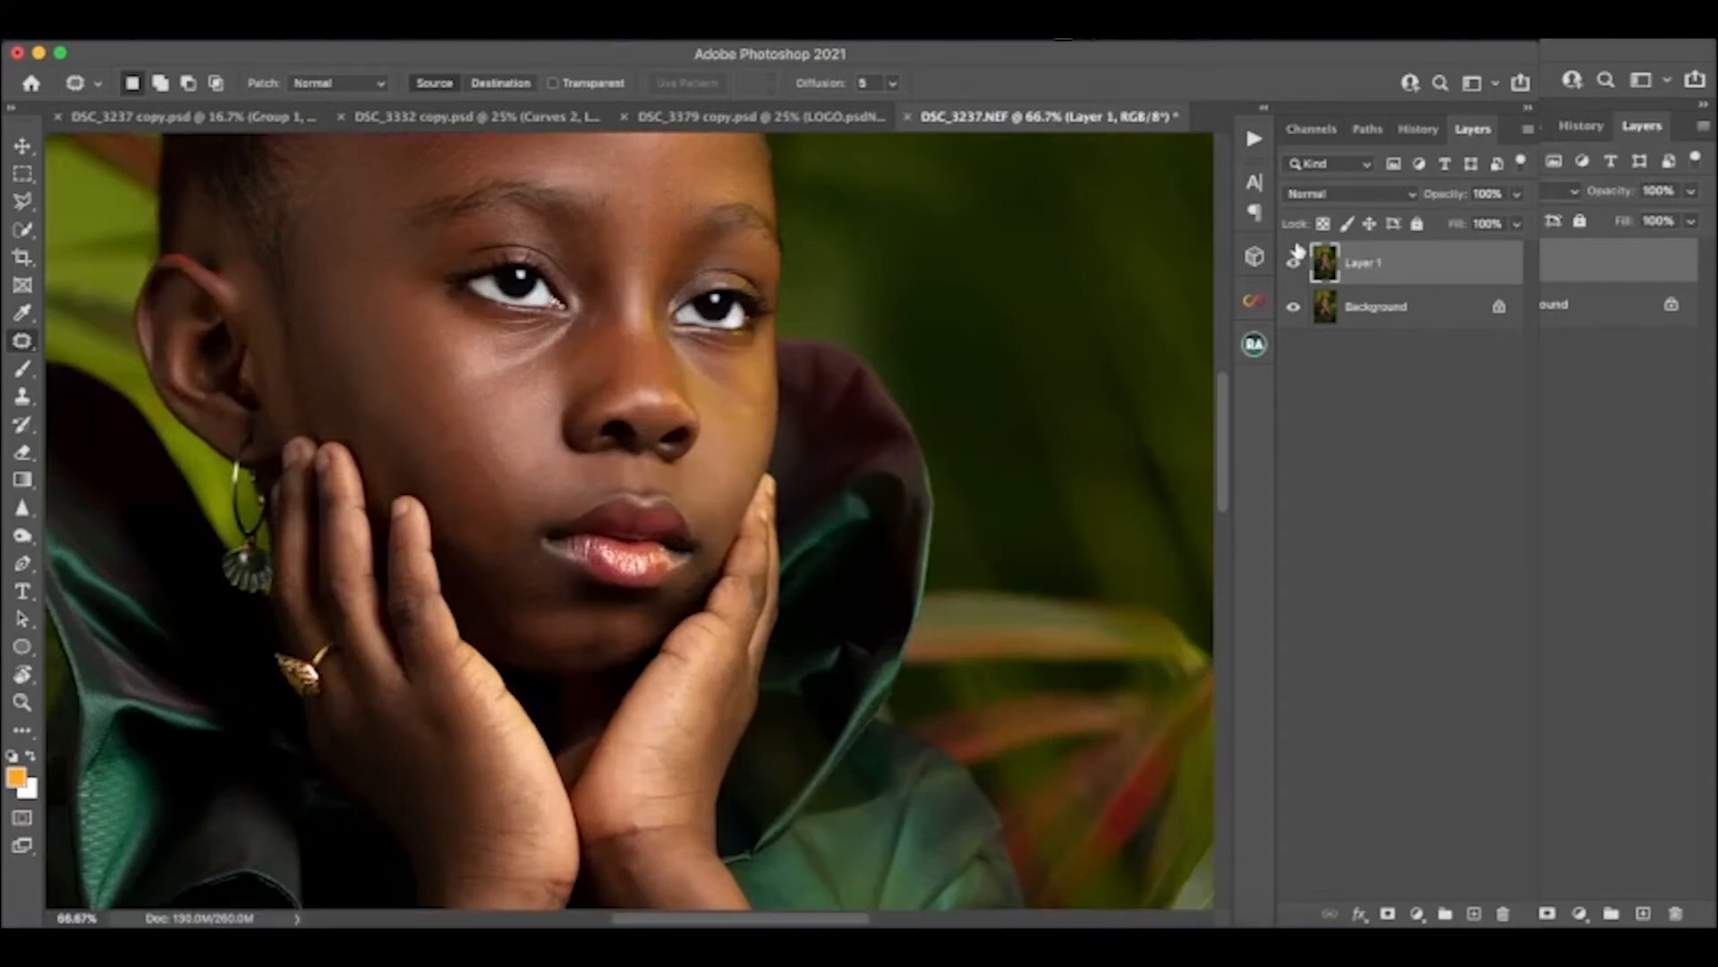
{"action": "key", "text": "super+minus"}
{"action": "key", "text": "super+minus"}
{"action": "key", "text": "super+minus"}
{"action": "key", "text": "super+minus"}
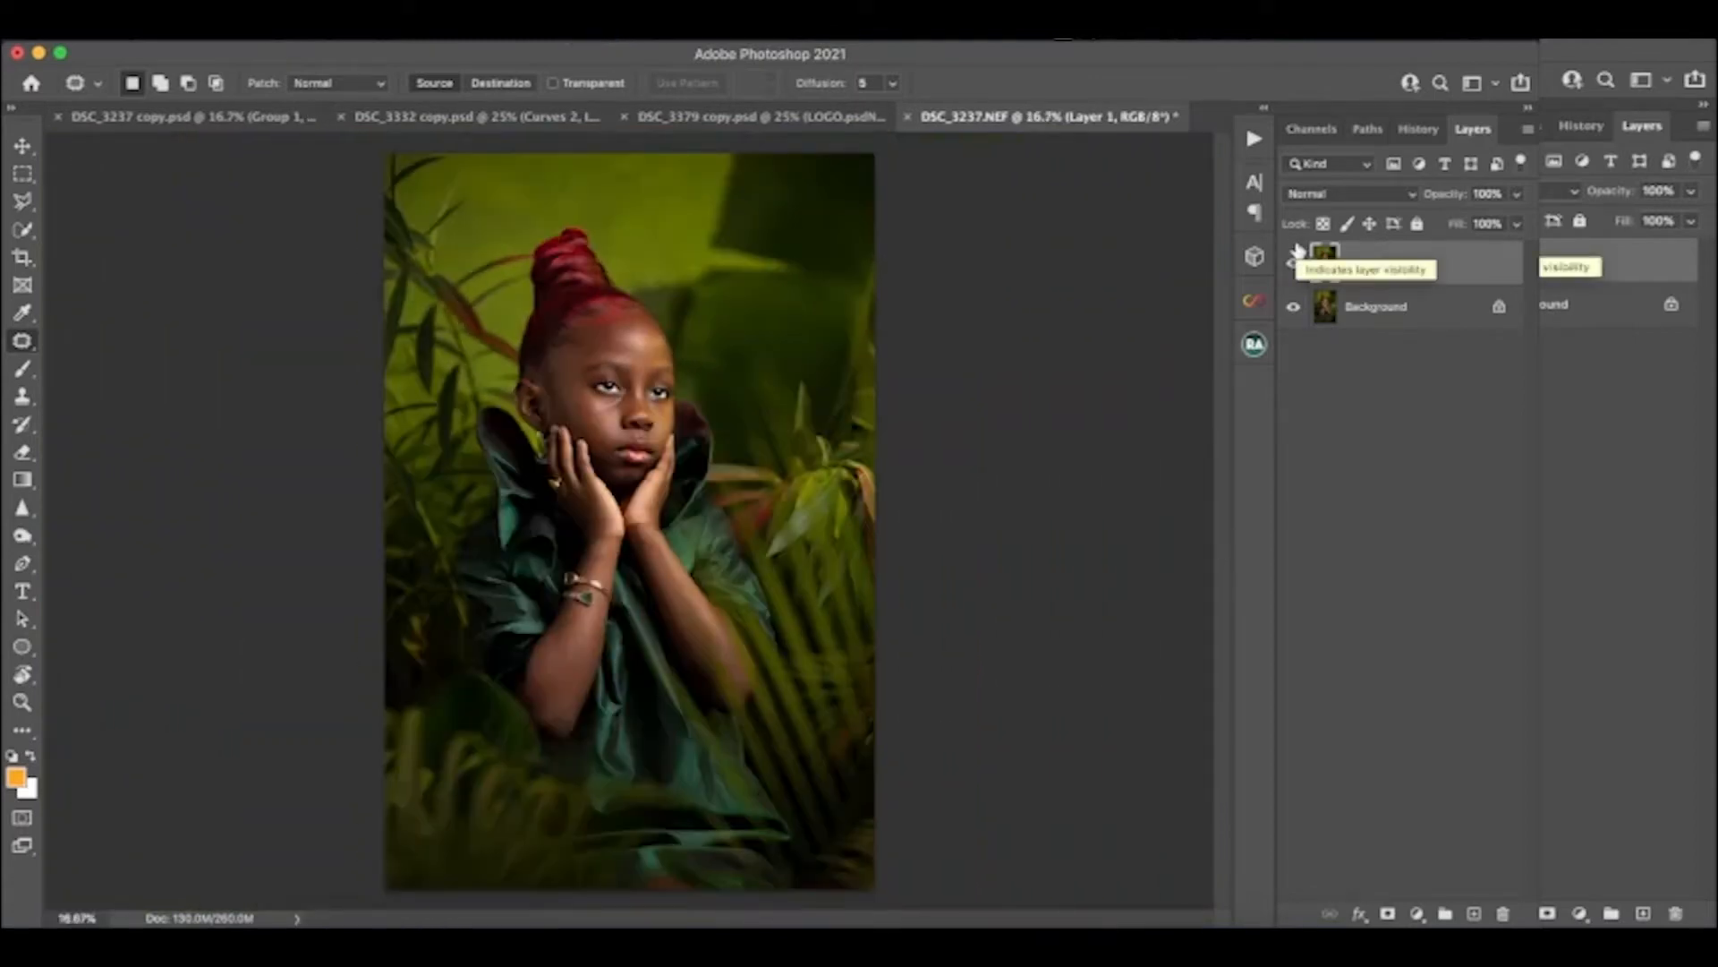
{"action": "key", "text": "super+plus"}
{"action": "key", "text": "super+plus"}
{"action": "key", "text": "super+plus"}
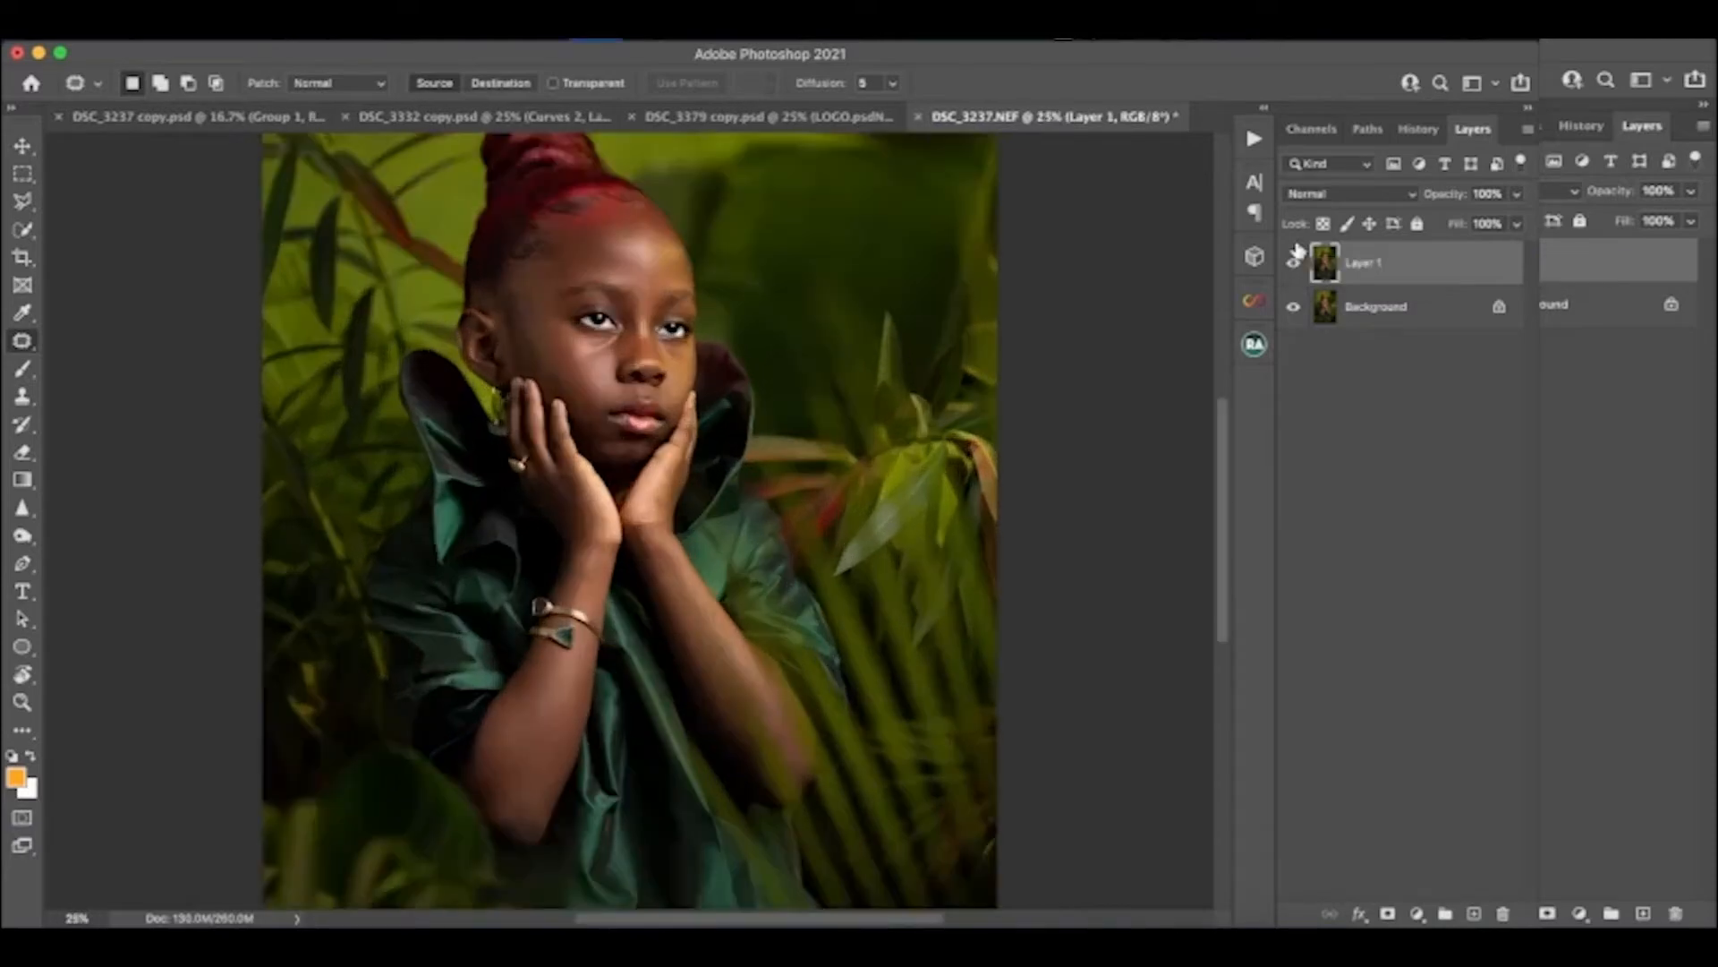
{"action": "left_click_drag", "start_coordinate": [562, 229], "coordinate": [629, 381]}
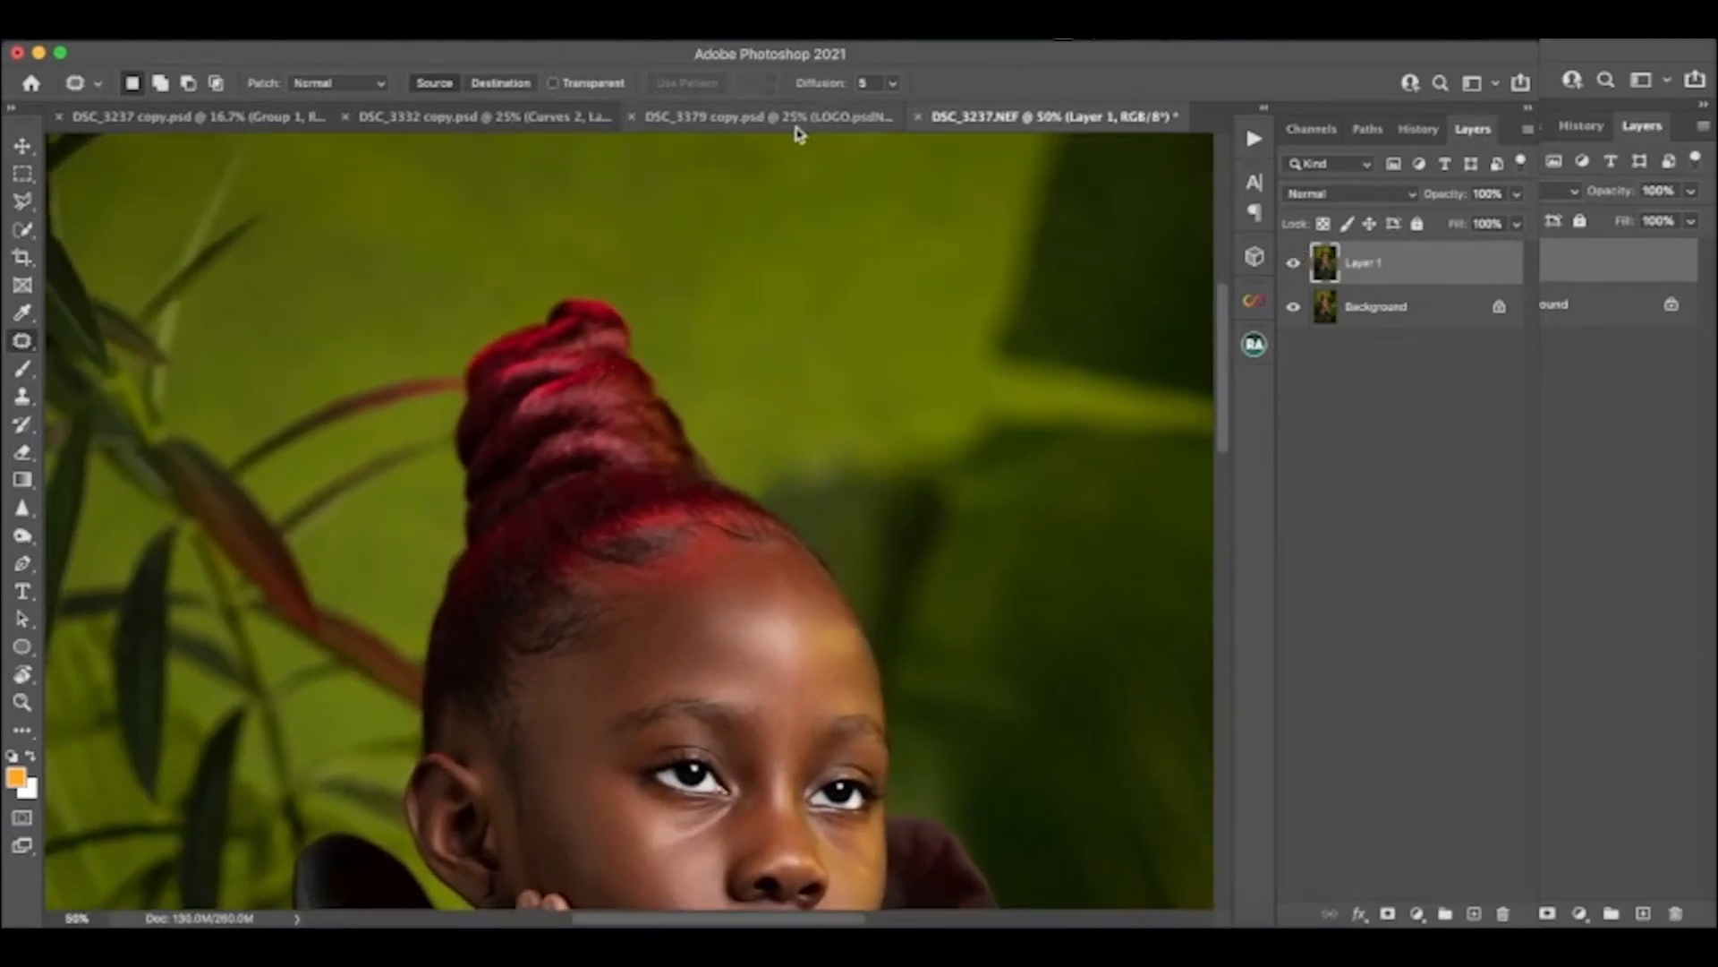
Compare the bun in DSC_3237 copy.psd with Group 1 hidden and shown, and return to DSC_3237.NEF
{"action": "left_click", "coordinate": [721, 118]}
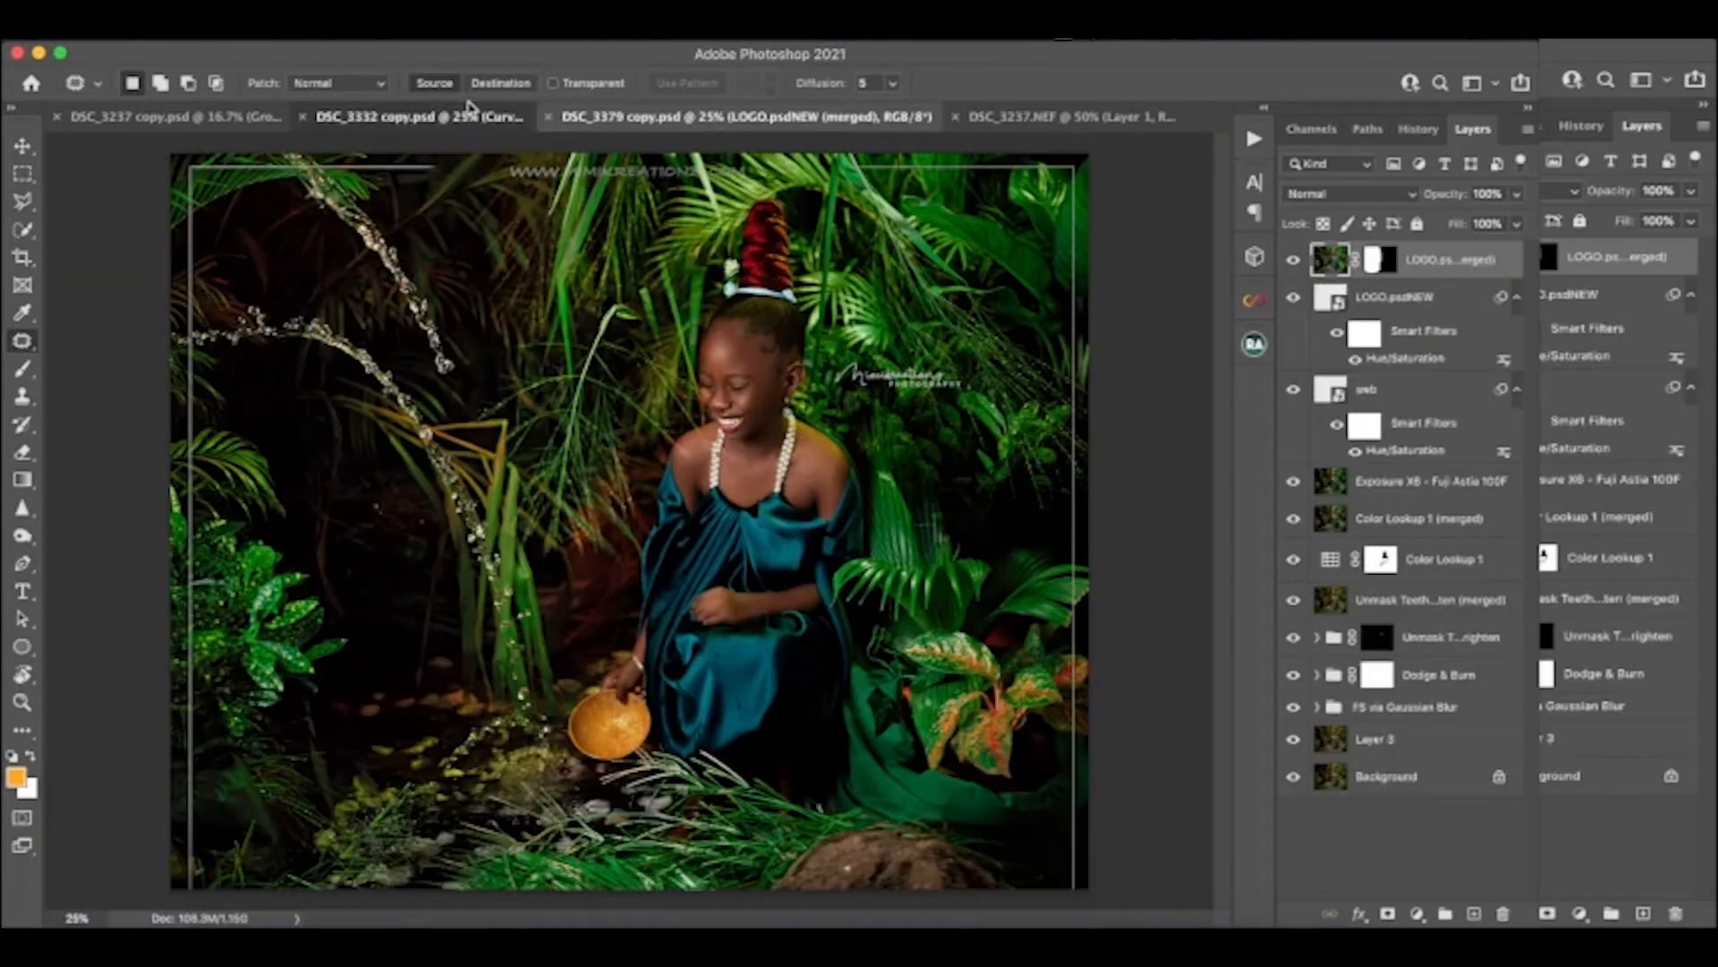
{"action": "left_click", "coordinate": [465, 117]}
{"action": "left_click", "coordinate": [204, 126]}
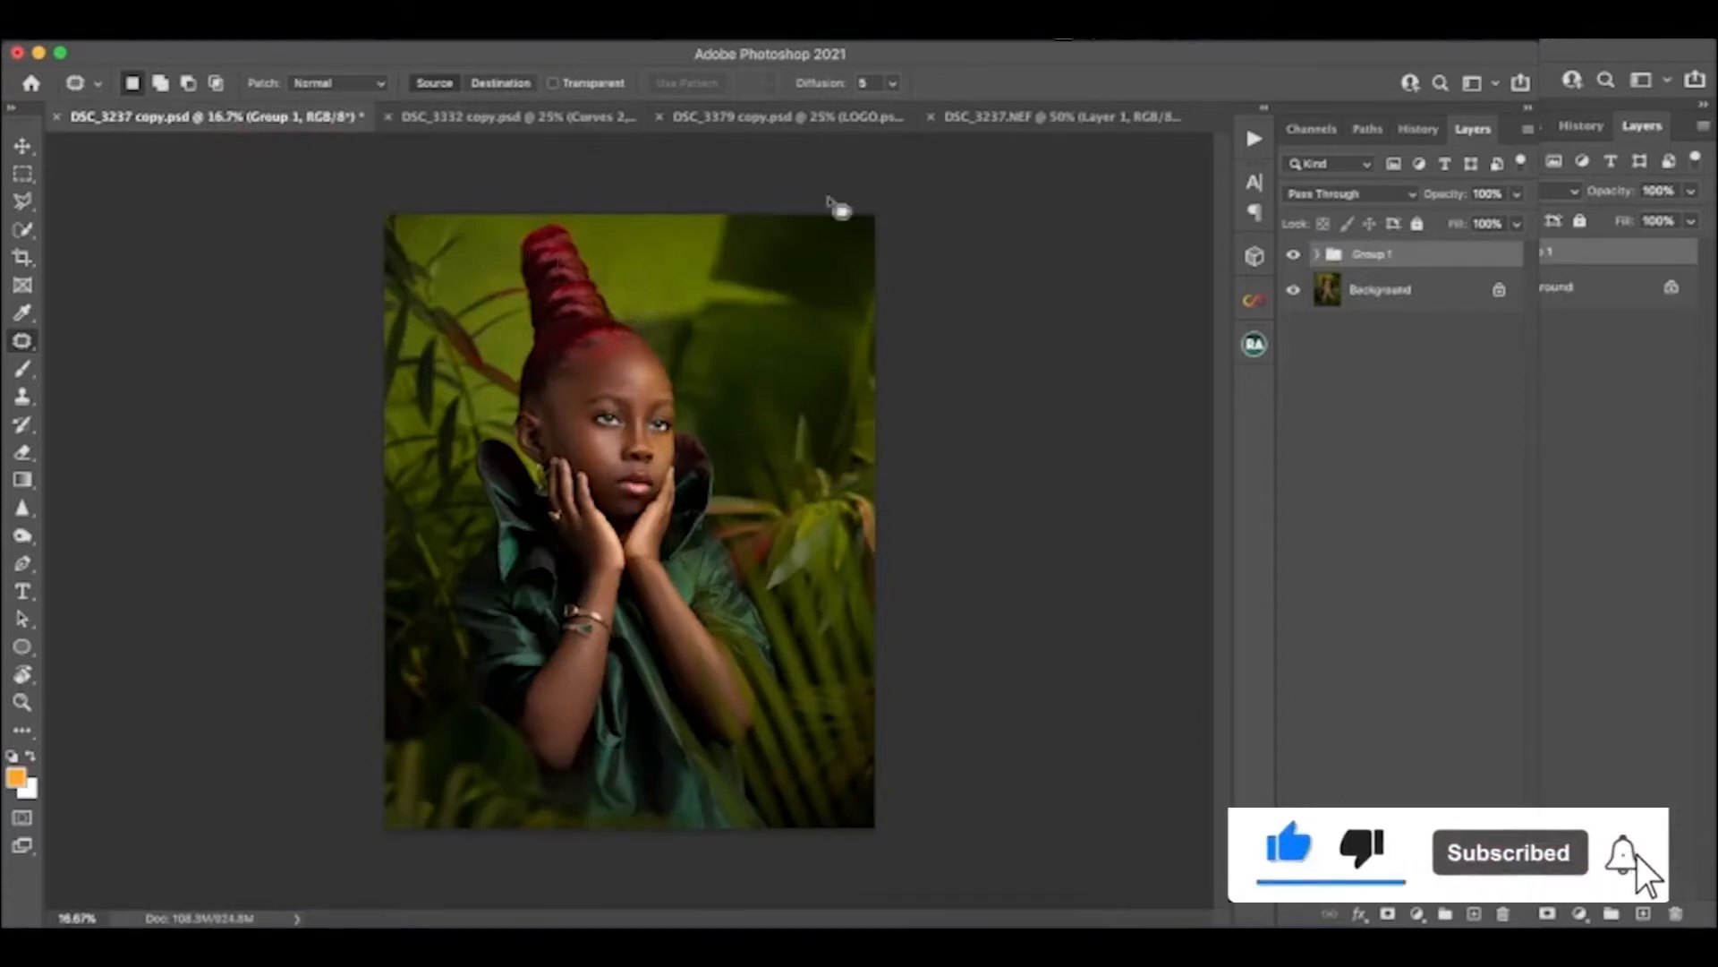
{"action": "left_click", "coordinate": [1293, 256]}
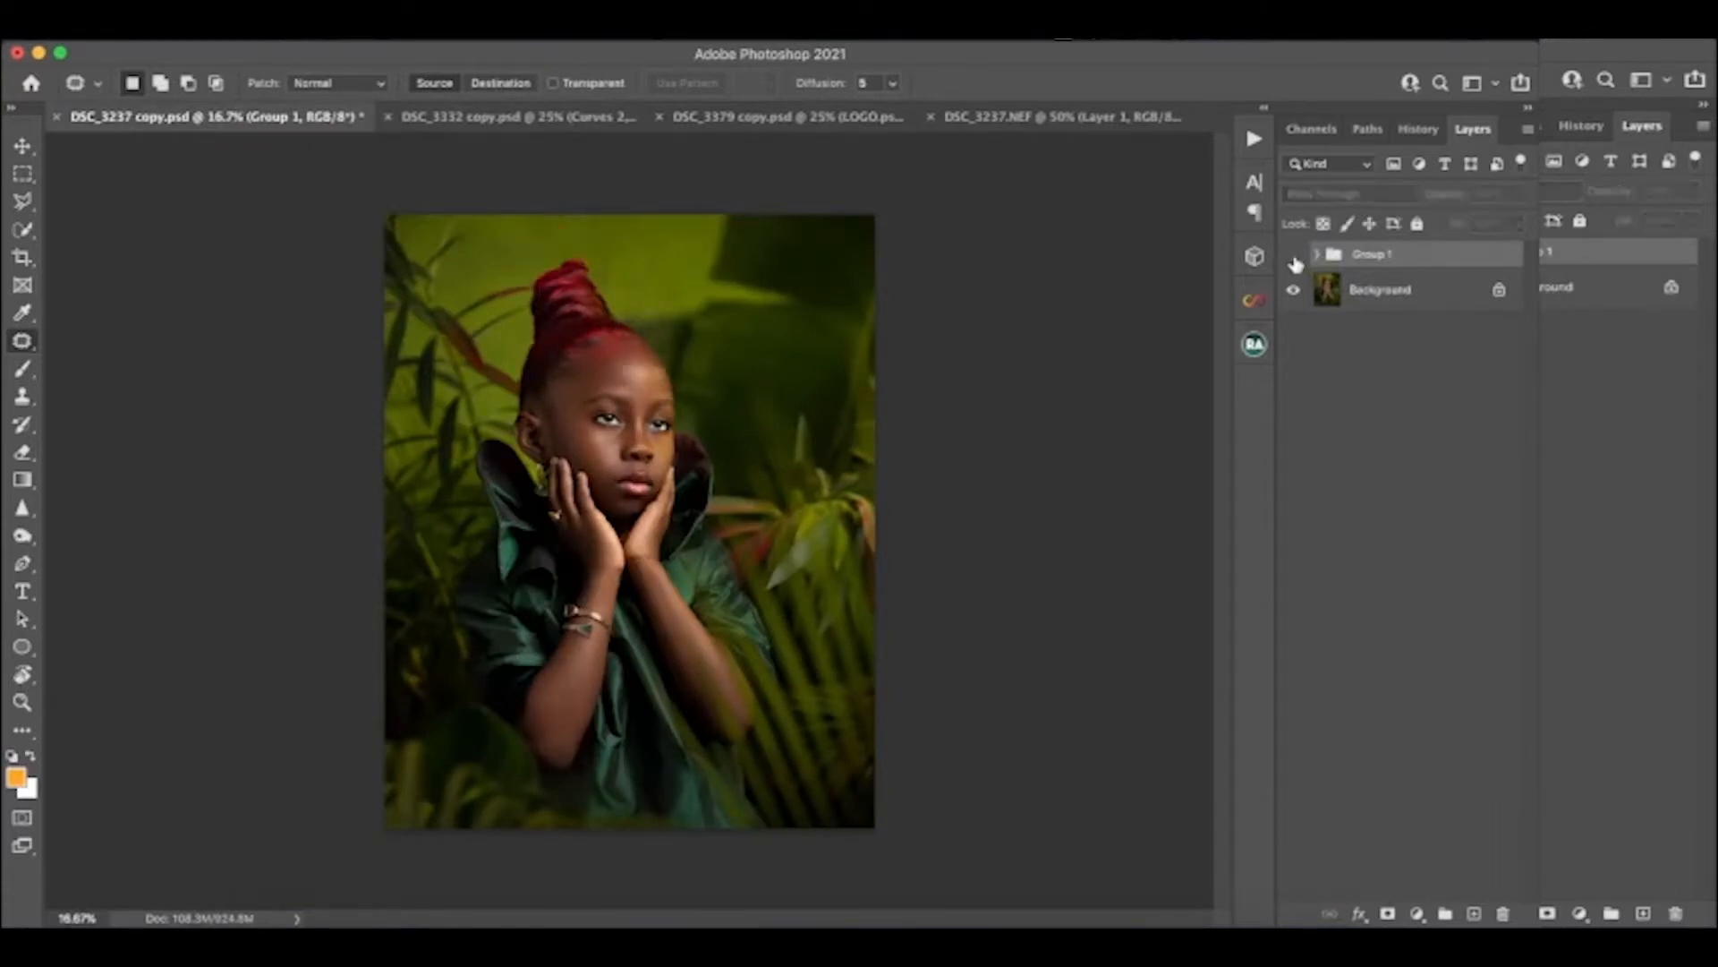
{"action": "left_click", "coordinate": [1294, 257]}
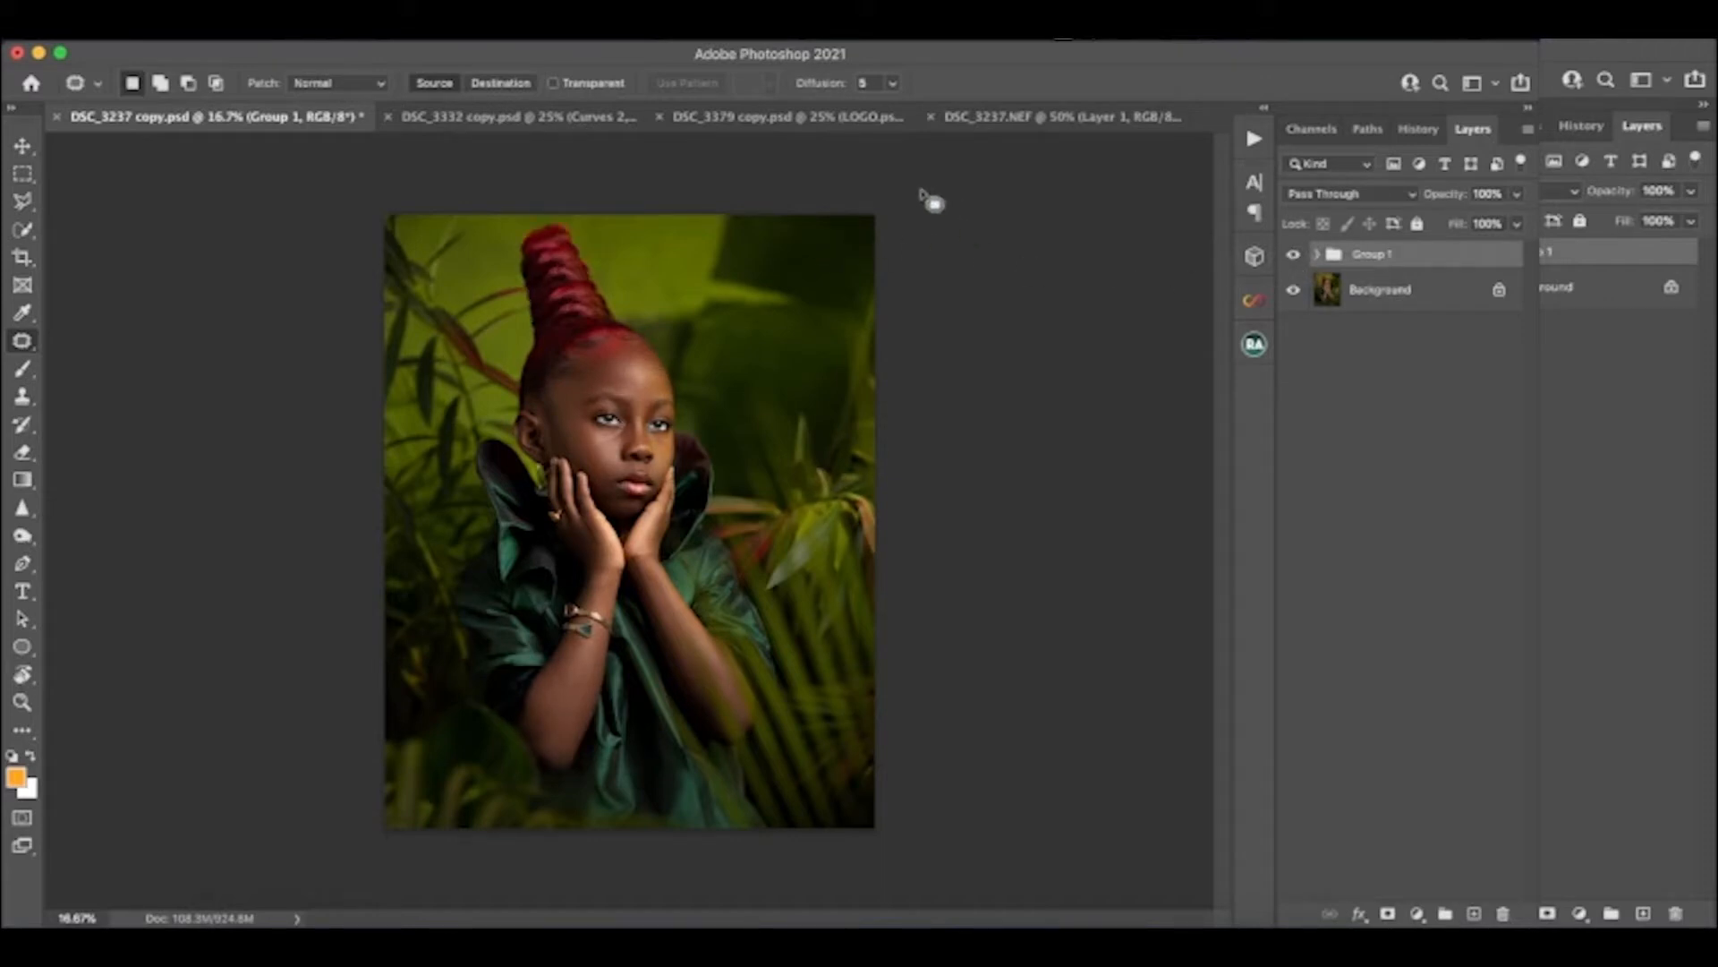
{"action": "left_click", "coordinate": [956, 118]}
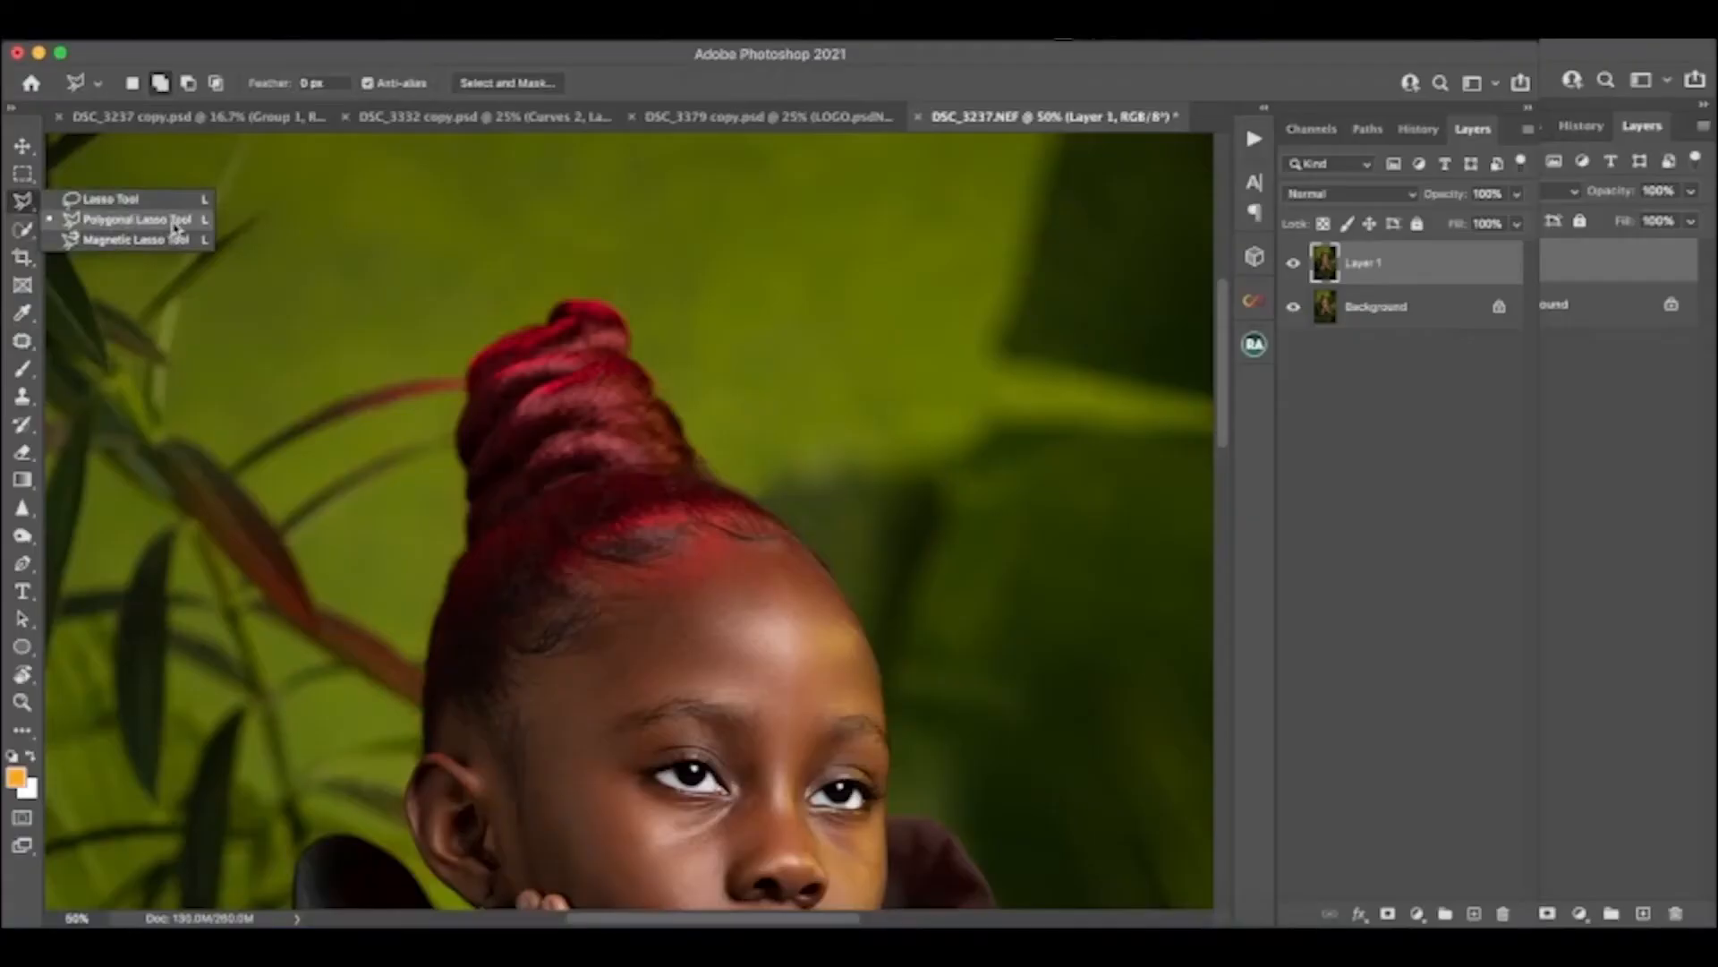
Outline the hair bun with the Polygonal Lasso tool and copy the selection to a new layer
{"action": "left_click", "coordinate": [176, 228]}
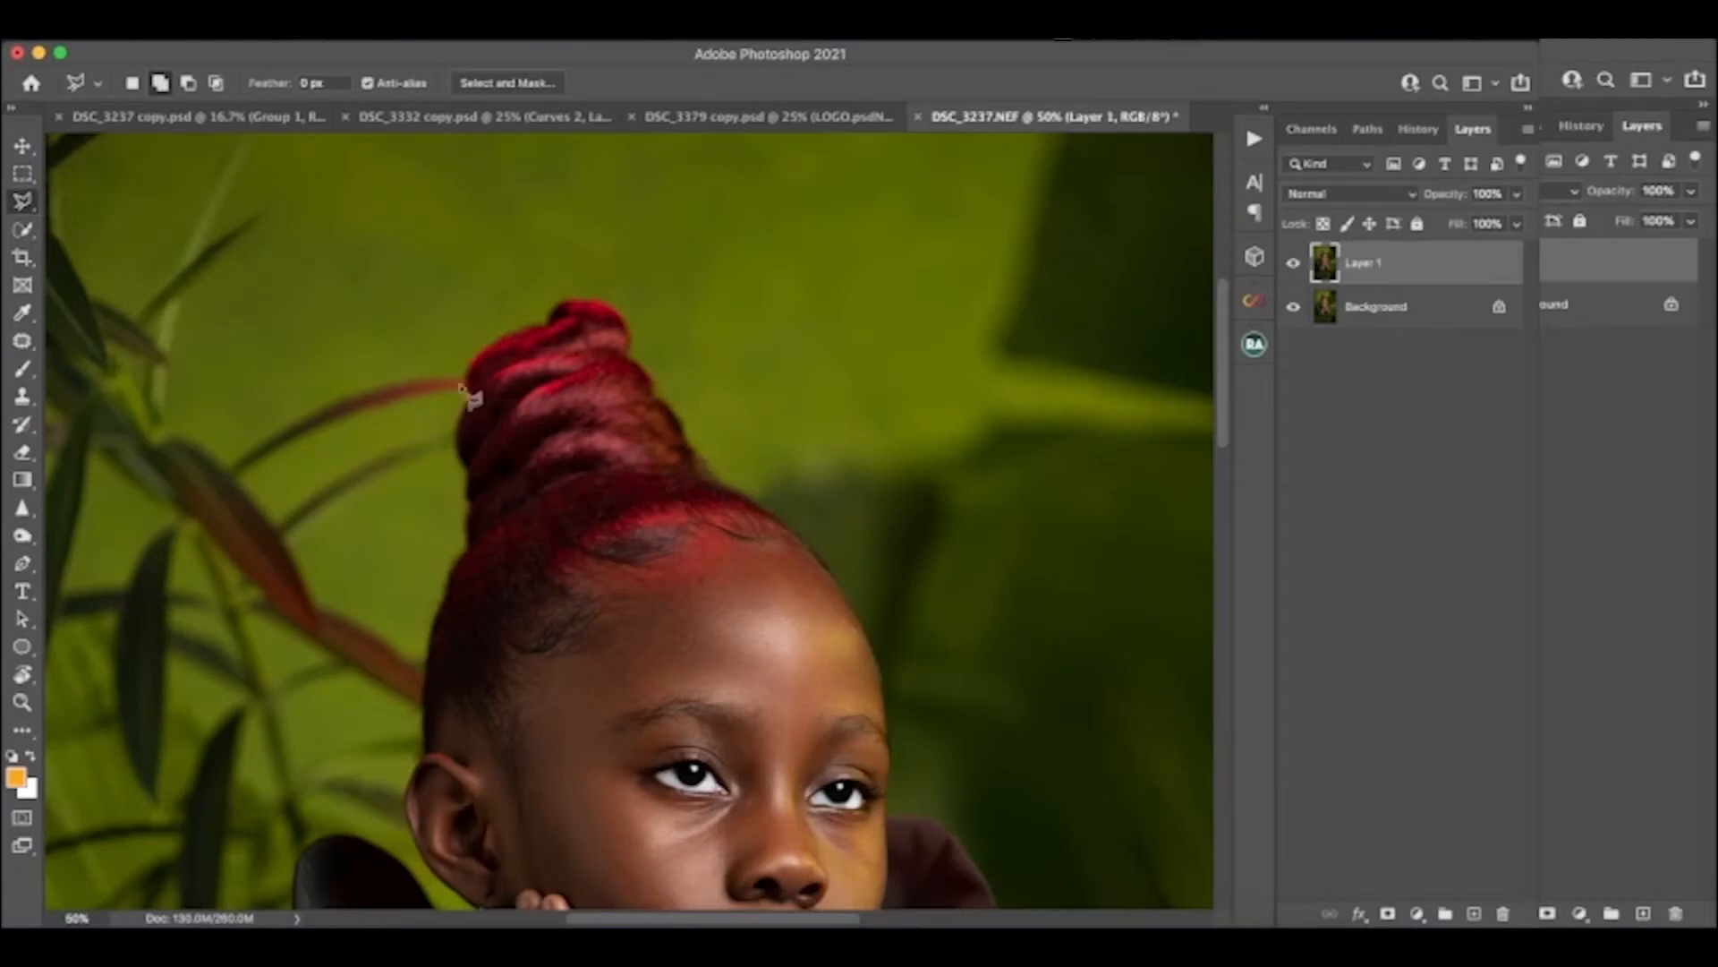
{"action": "left_click", "coordinate": [420, 321]}
{"action": "left_click", "coordinate": [431, 414]}
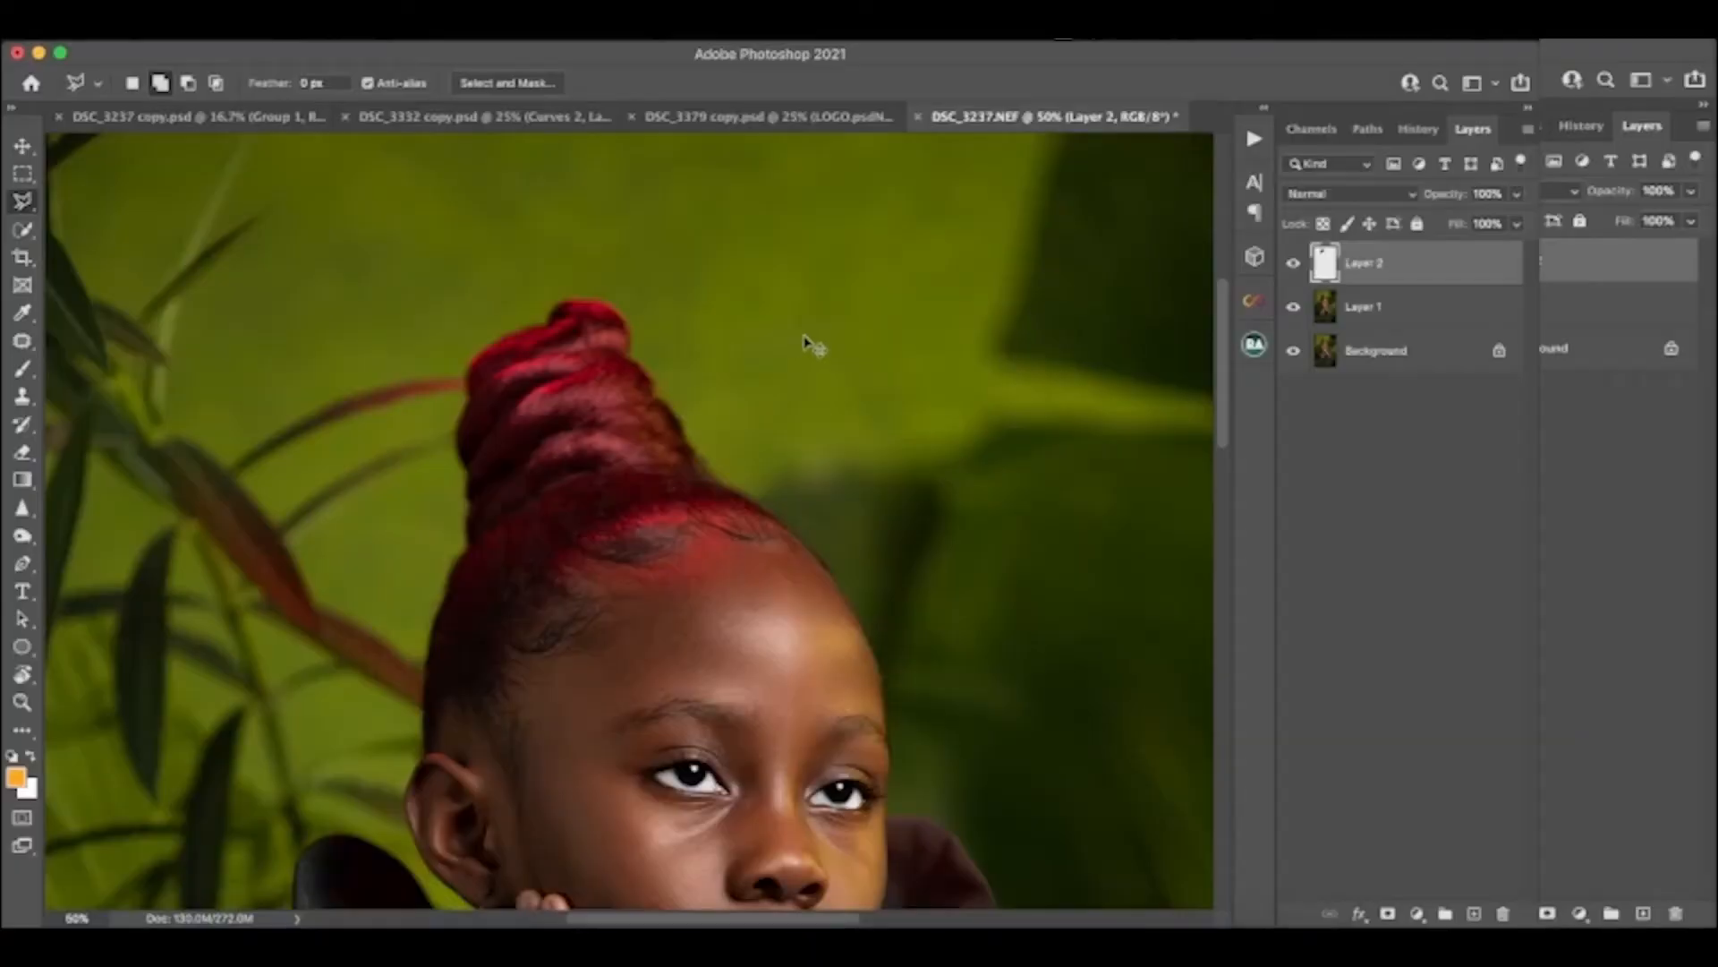
Move the copied bun with Free Transform so it stacks above the original bun and makes it taller
{"action": "key", "text": "super+t"}
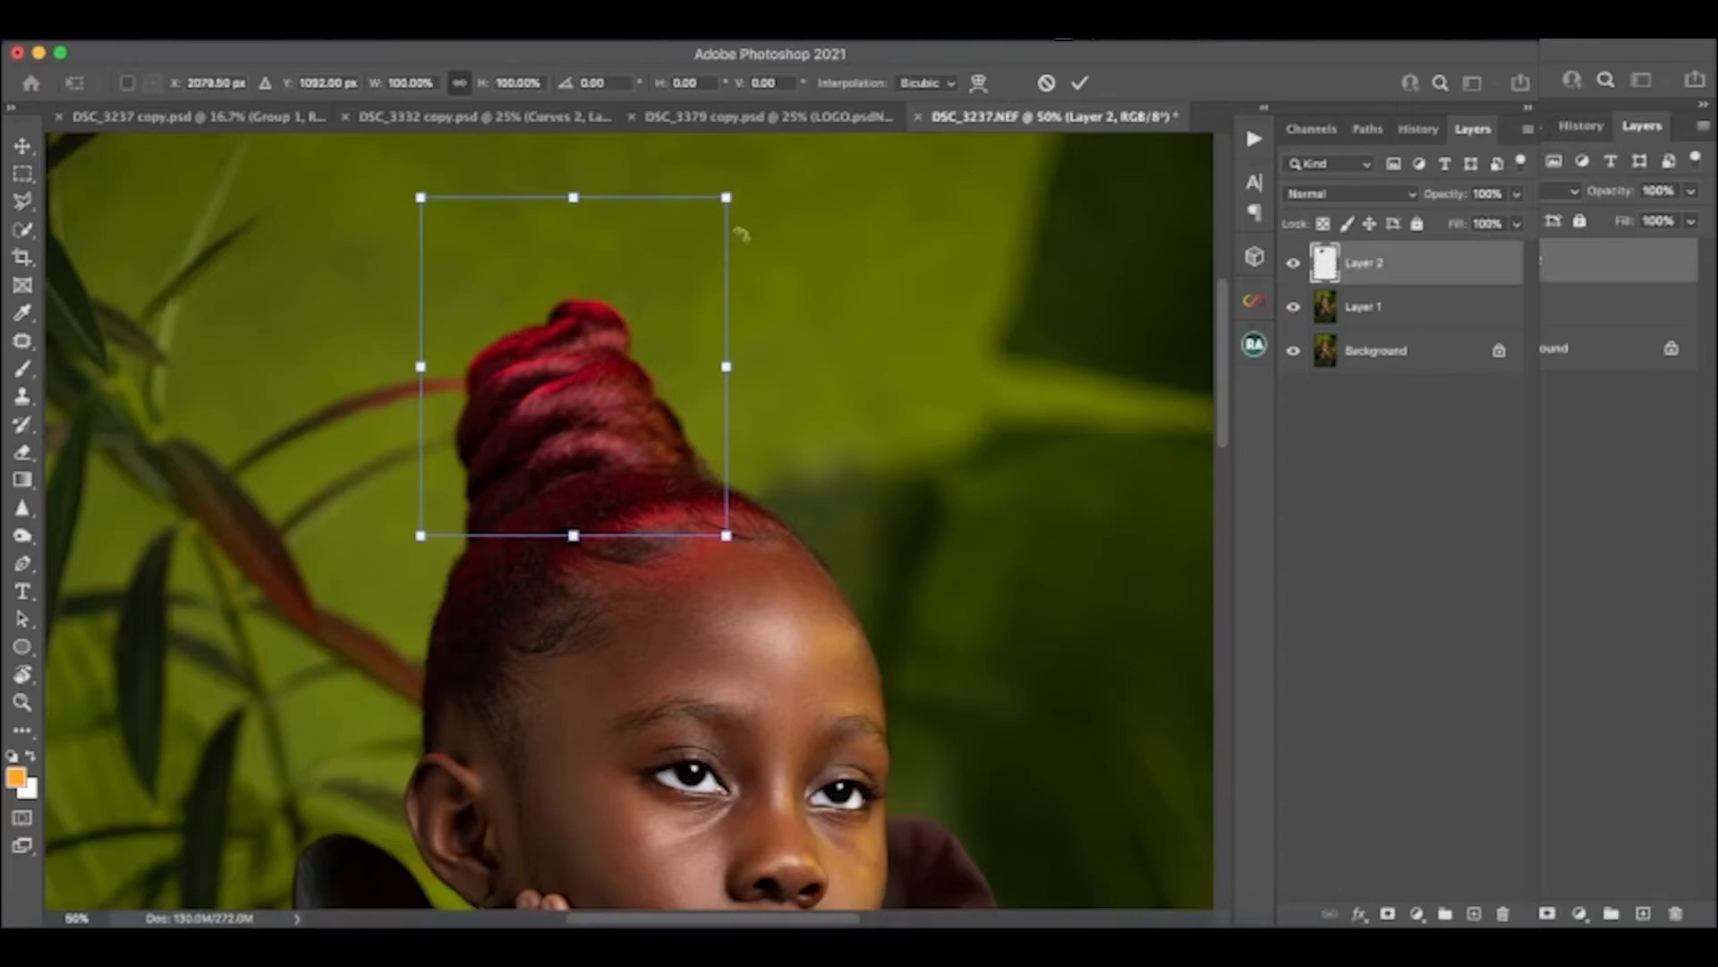
{"action": "left_click_drag", "start_coordinate": [669, 322], "coordinate": [867, 240]}
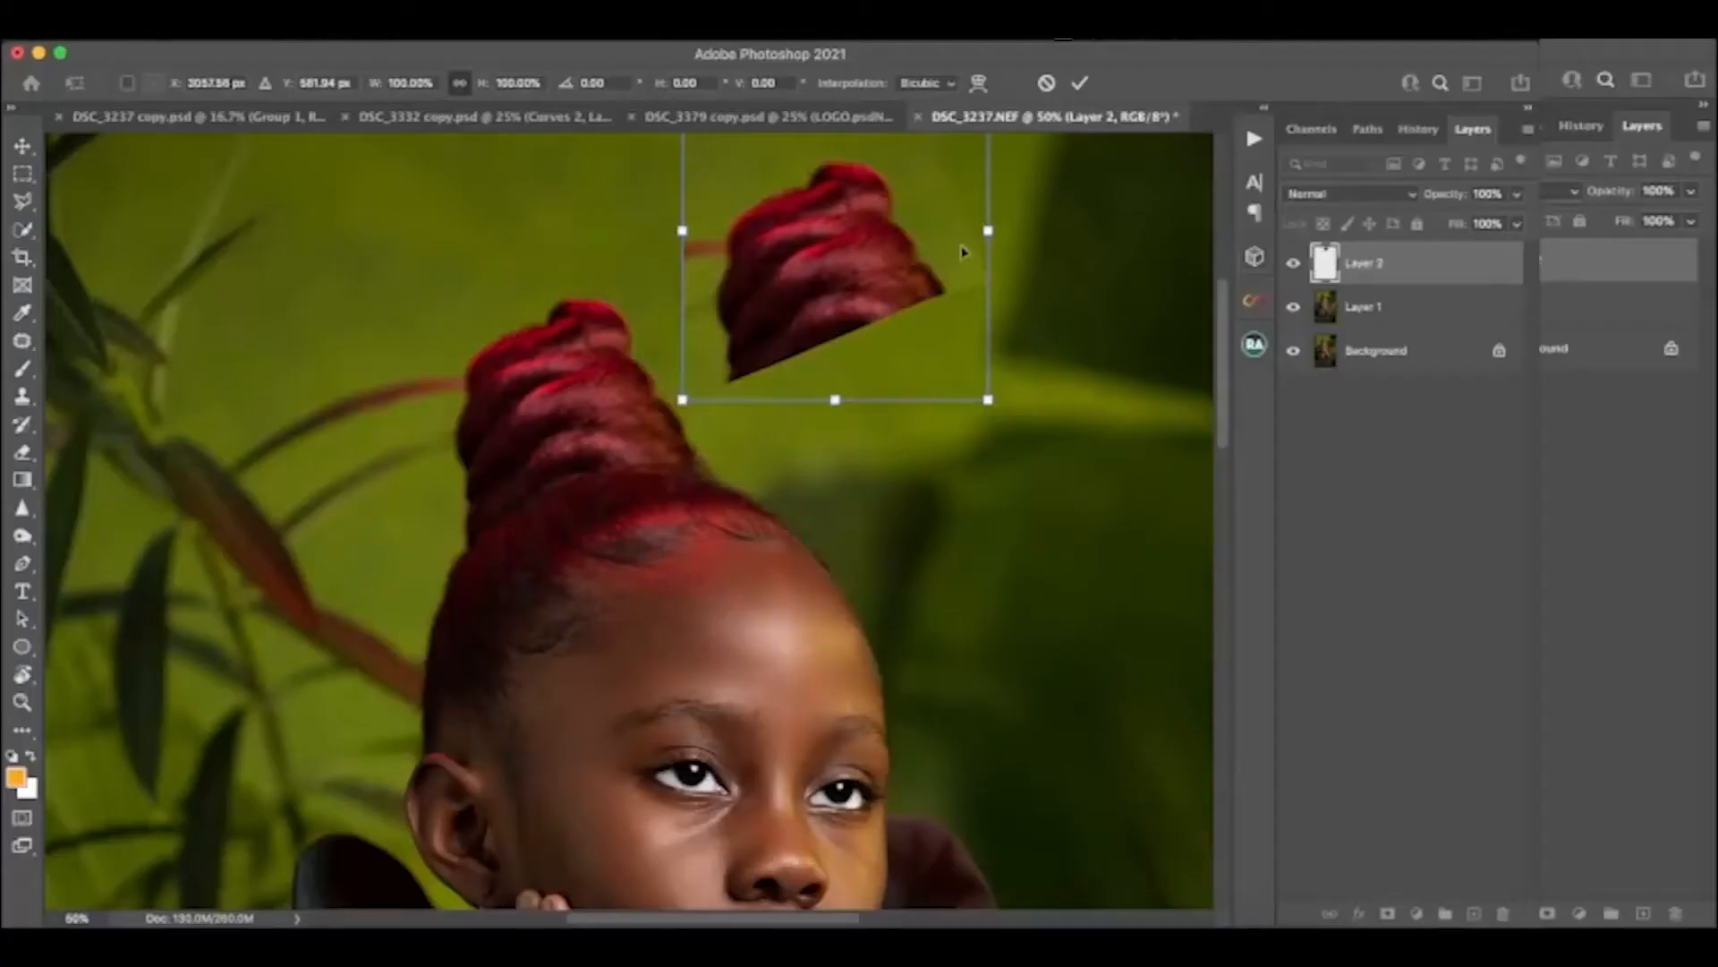
{"action": "left_click_drag", "start_coordinate": [880, 252], "coordinate": [593, 302]}
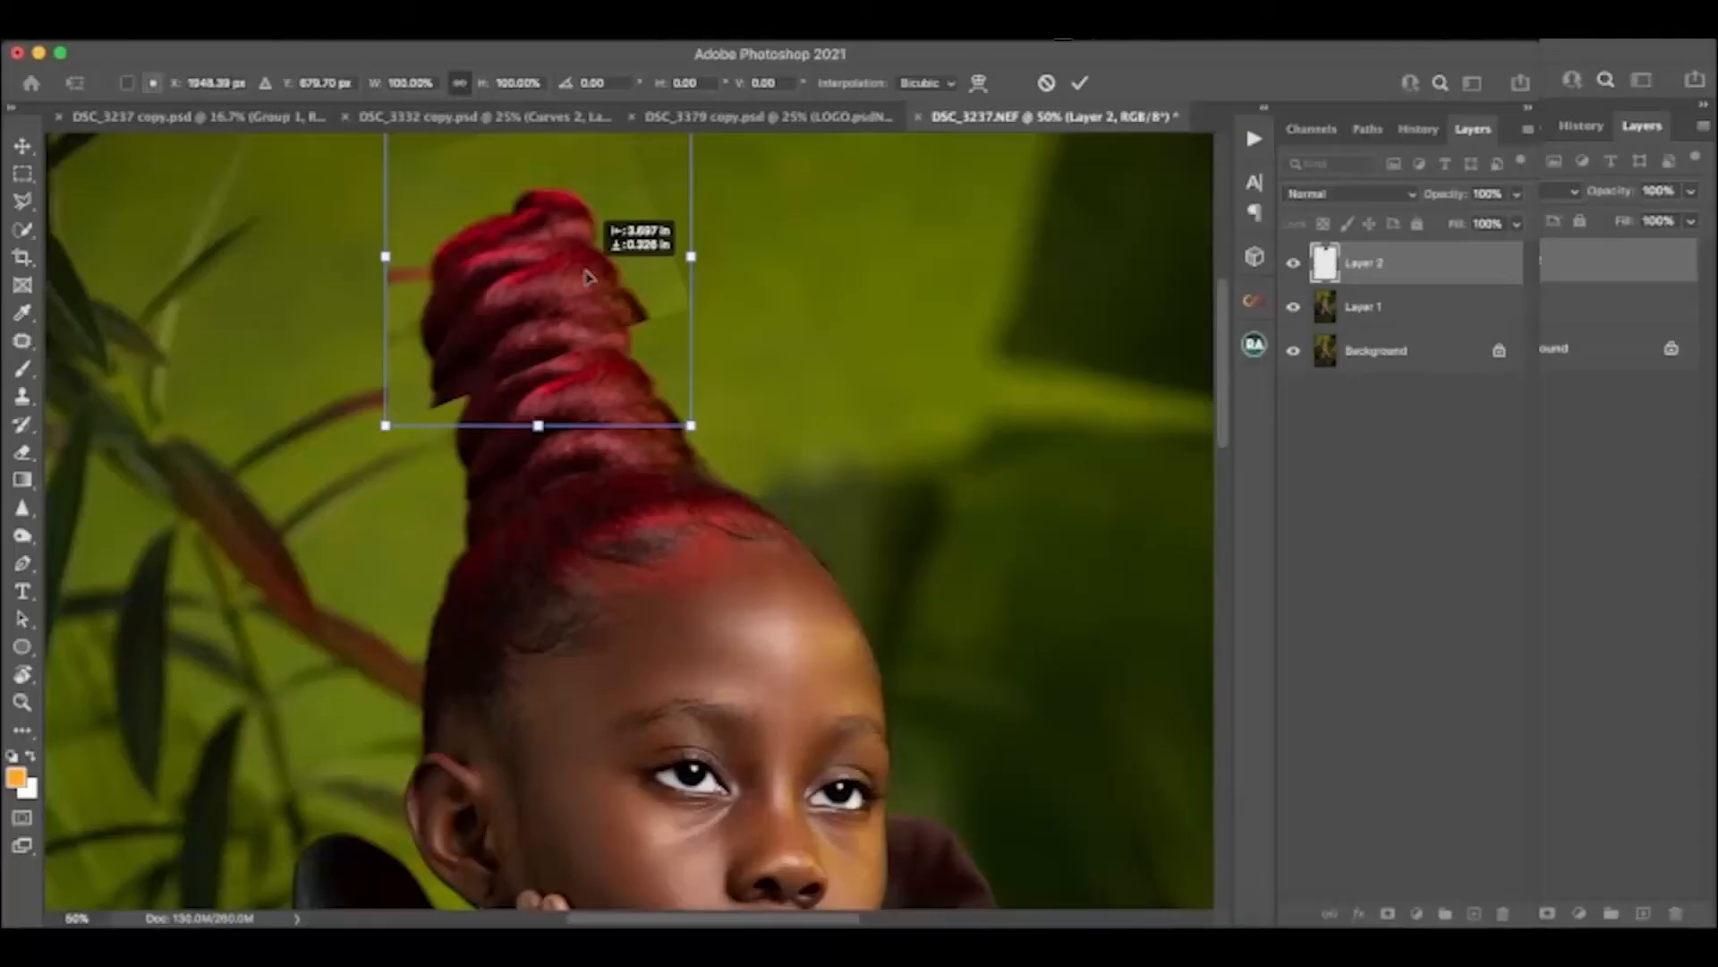
{"action": "left_click_drag", "start_coordinate": [588, 287], "coordinate": [591, 285]}
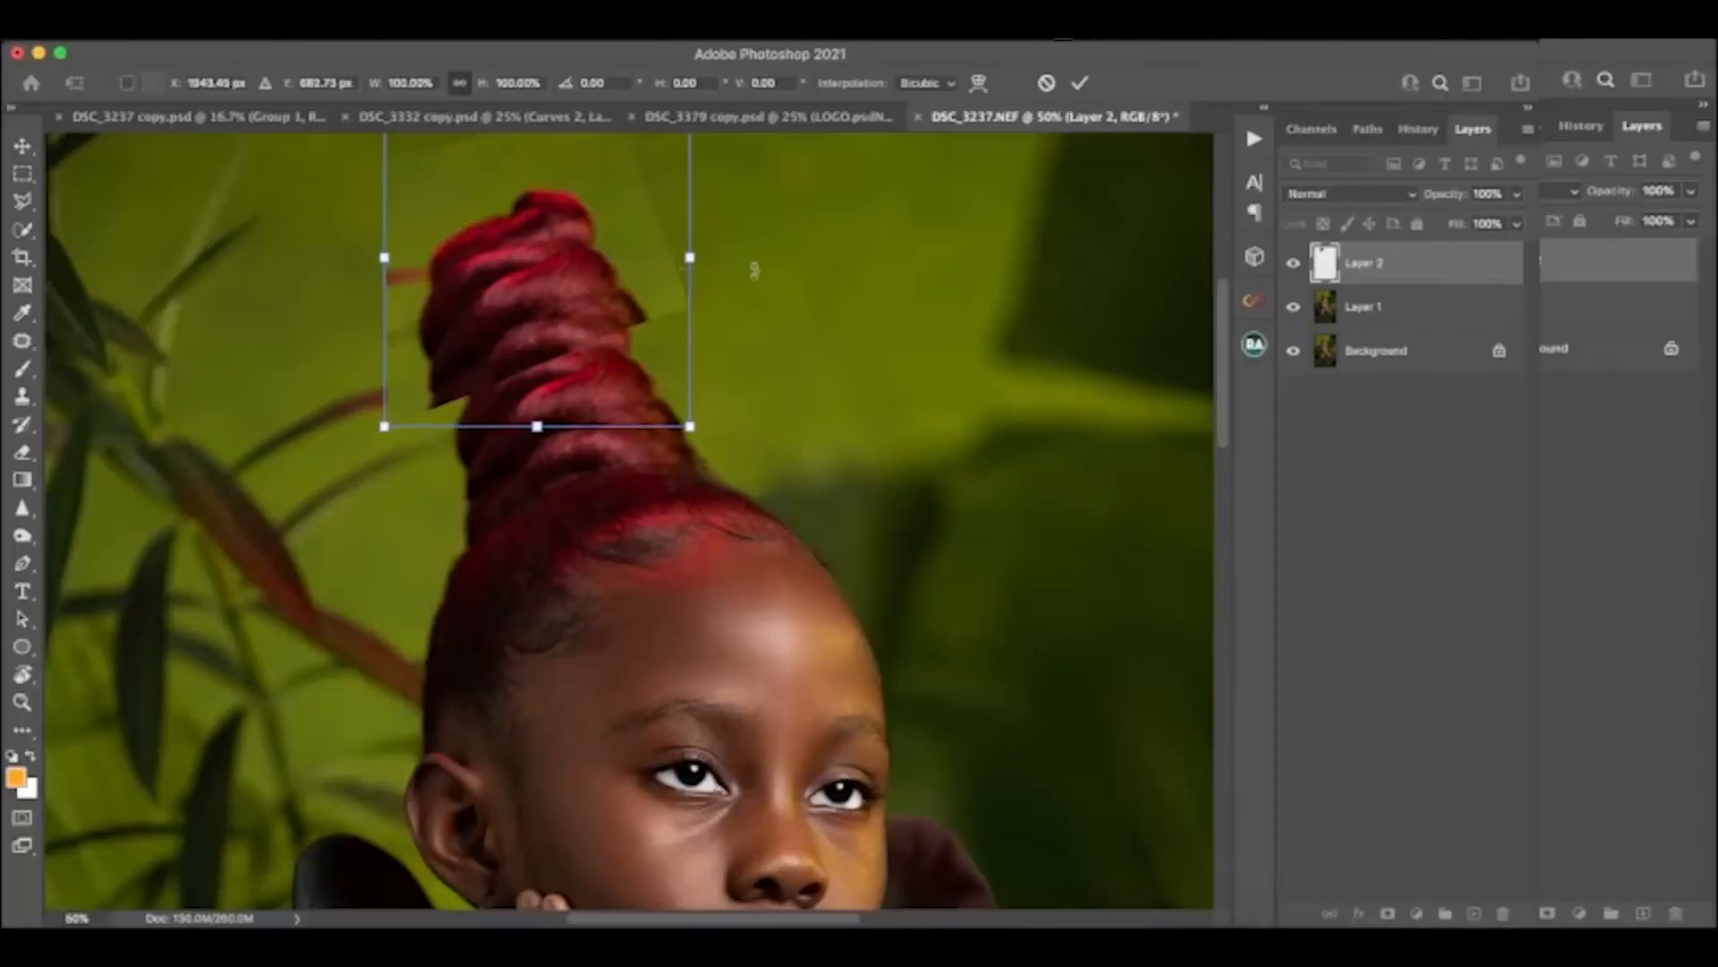
{"action": "key", "text": "super+minus"}
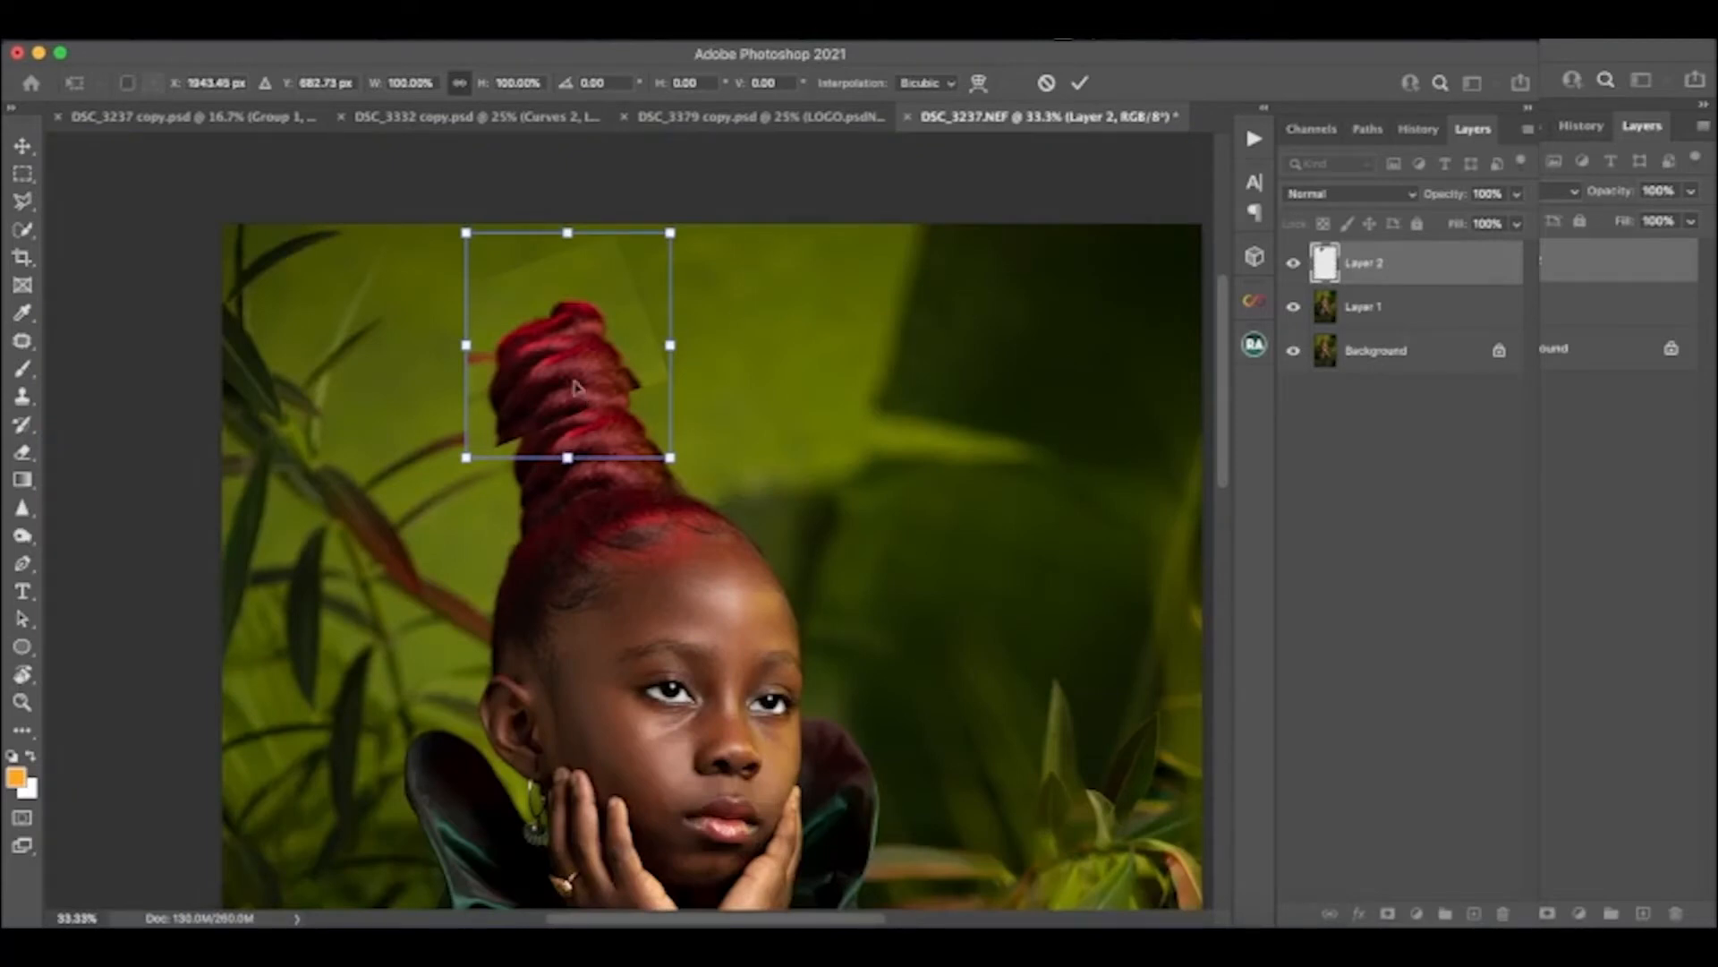
{"action": "left_click_drag", "start_coordinate": [576, 387], "coordinate": [566, 367]}
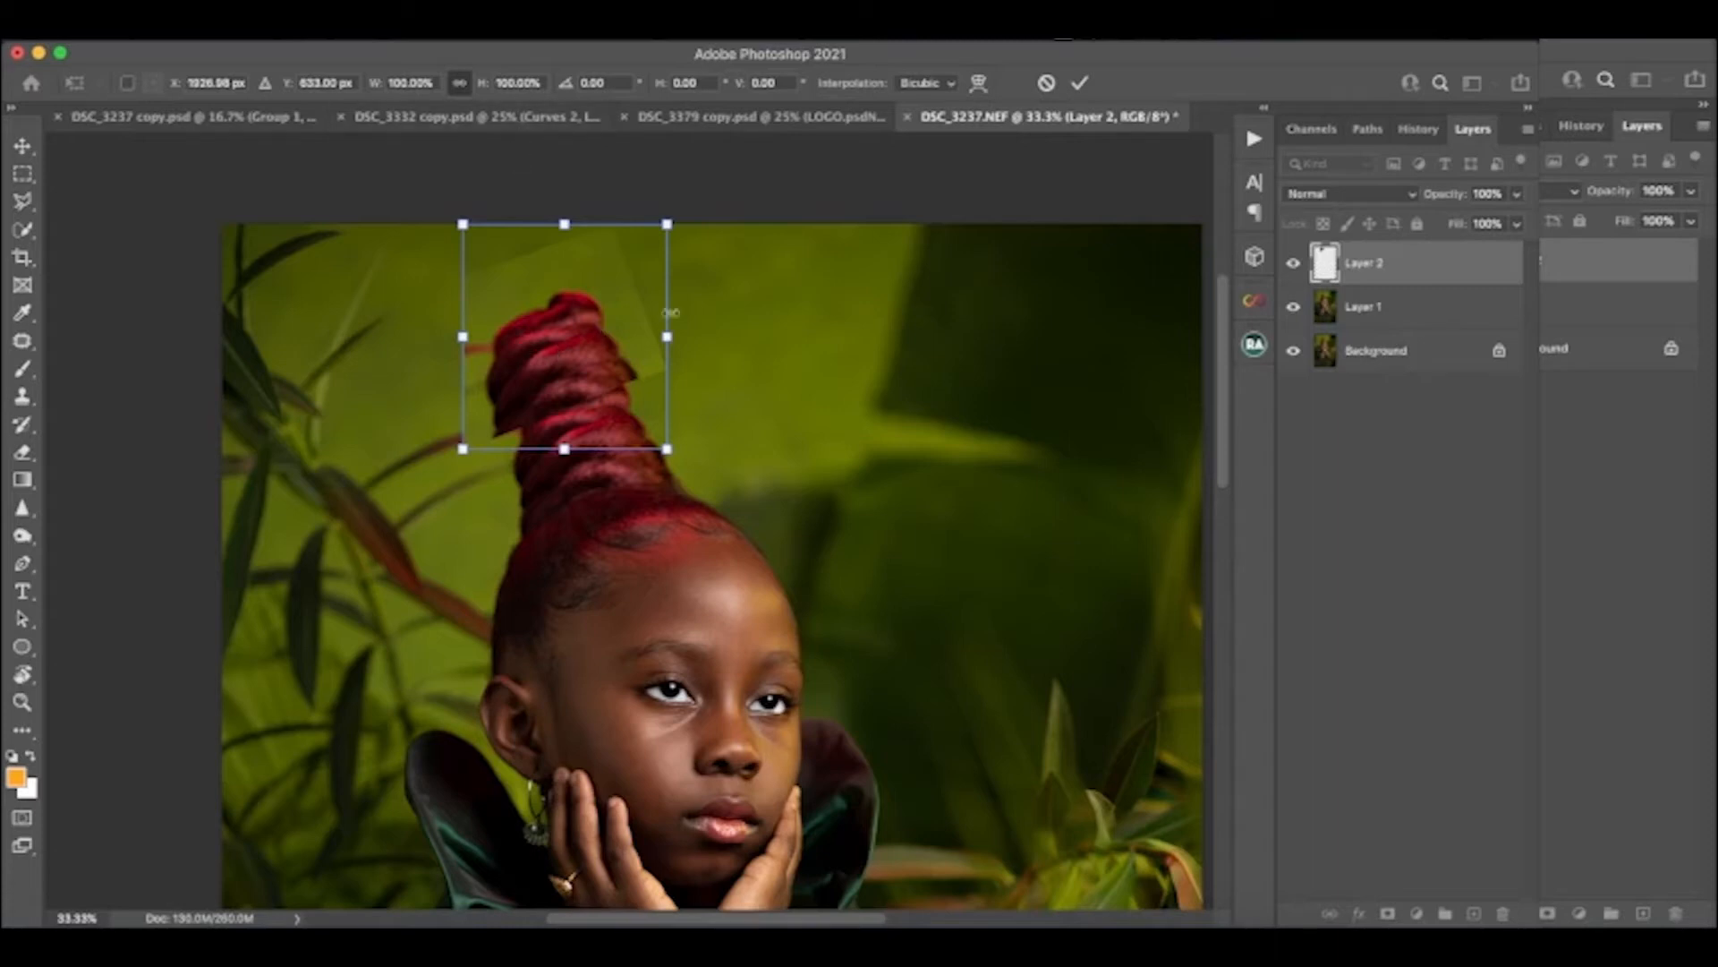
Warp the copied bun so its sides and base taper into the original bun, and apply the transform
{"action": "right_click", "coordinate": [586, 361]}
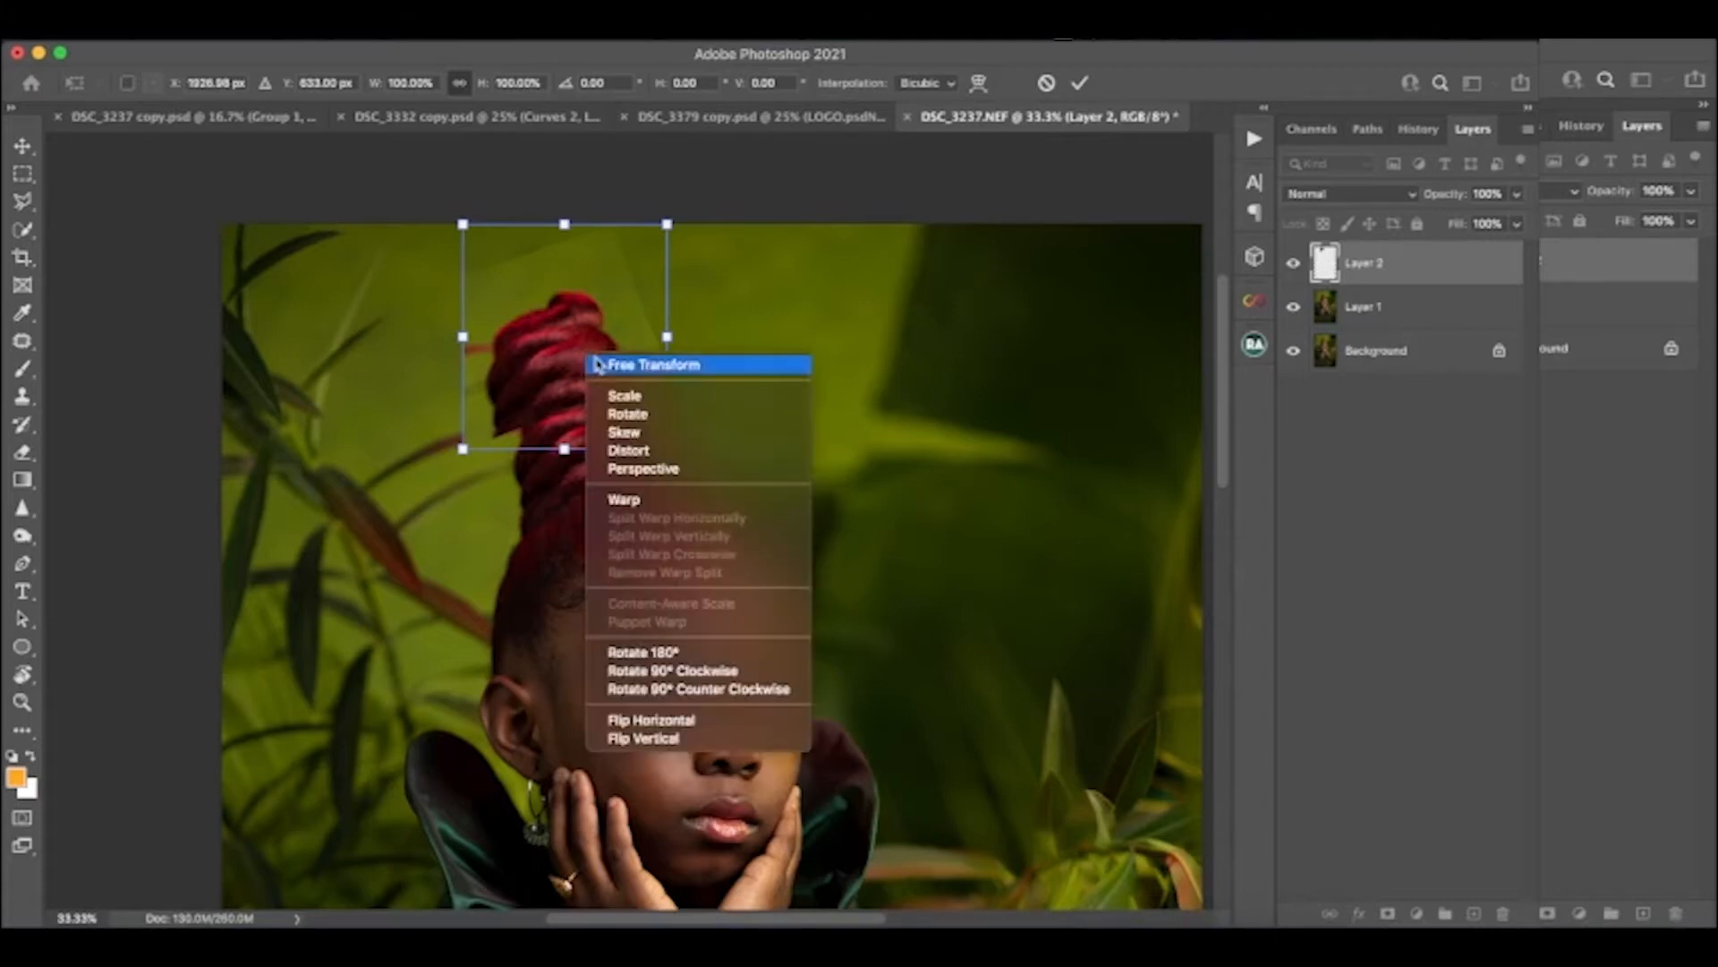
{"action": "left_click", "coordinate": [651, 504]}
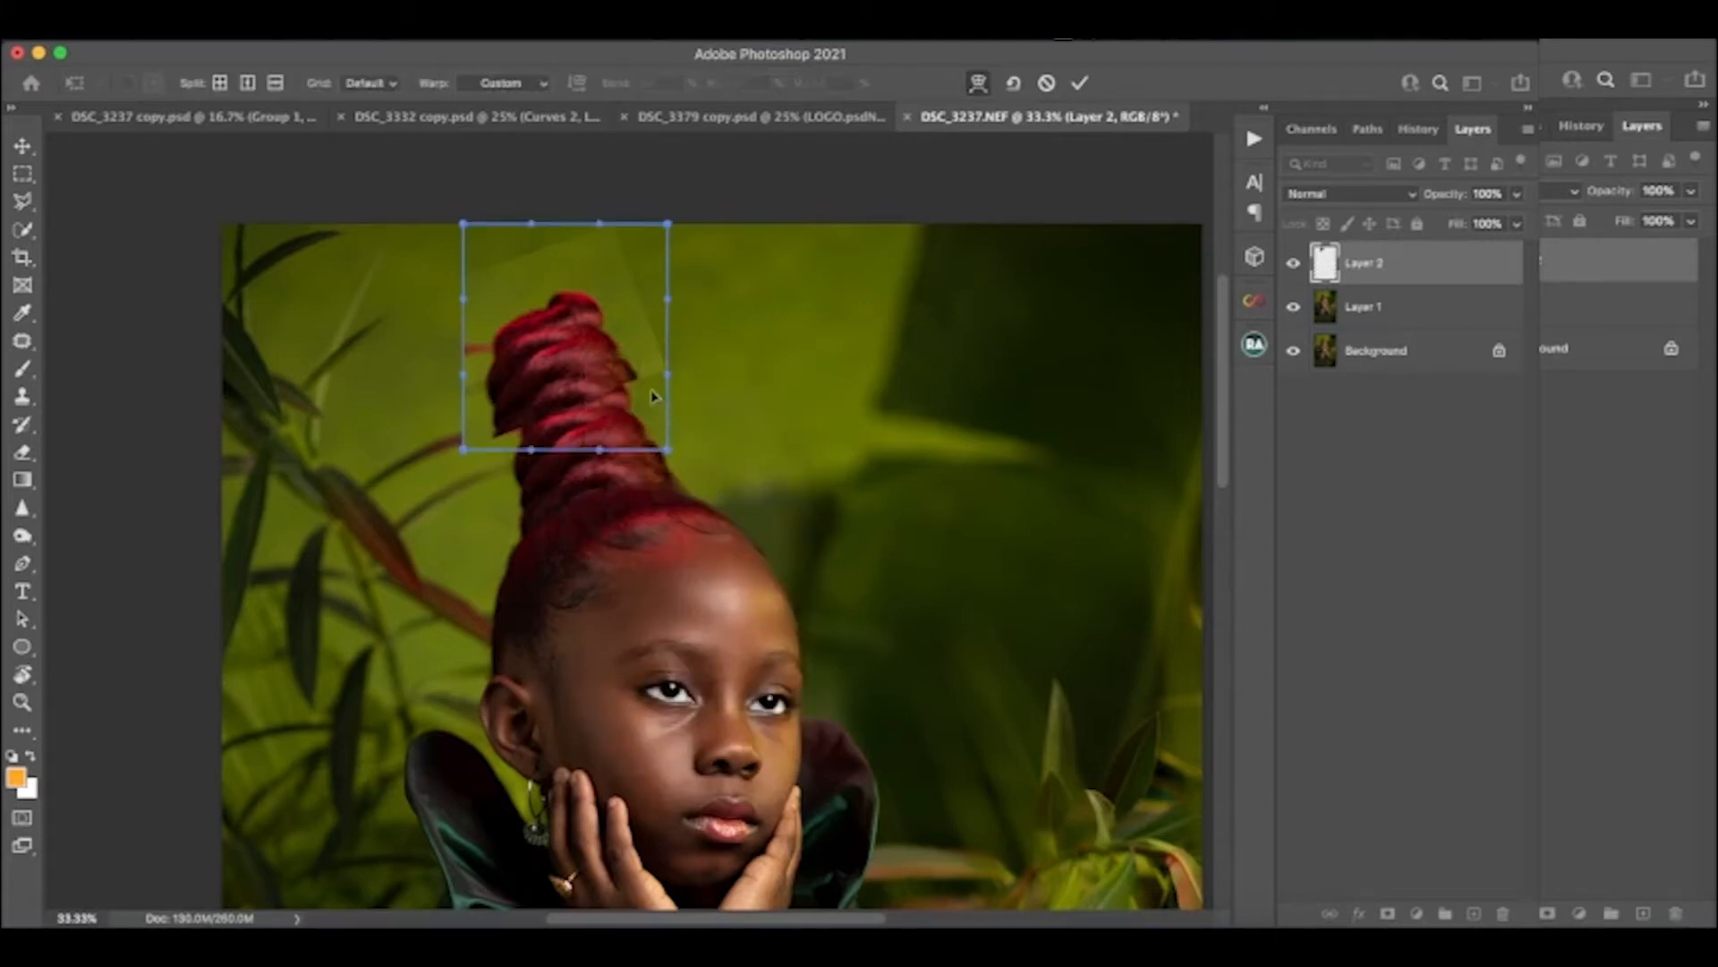
{"action": "left_click_drag", "start_coordinate": [650, 386], "coordinate": [639, 388]}
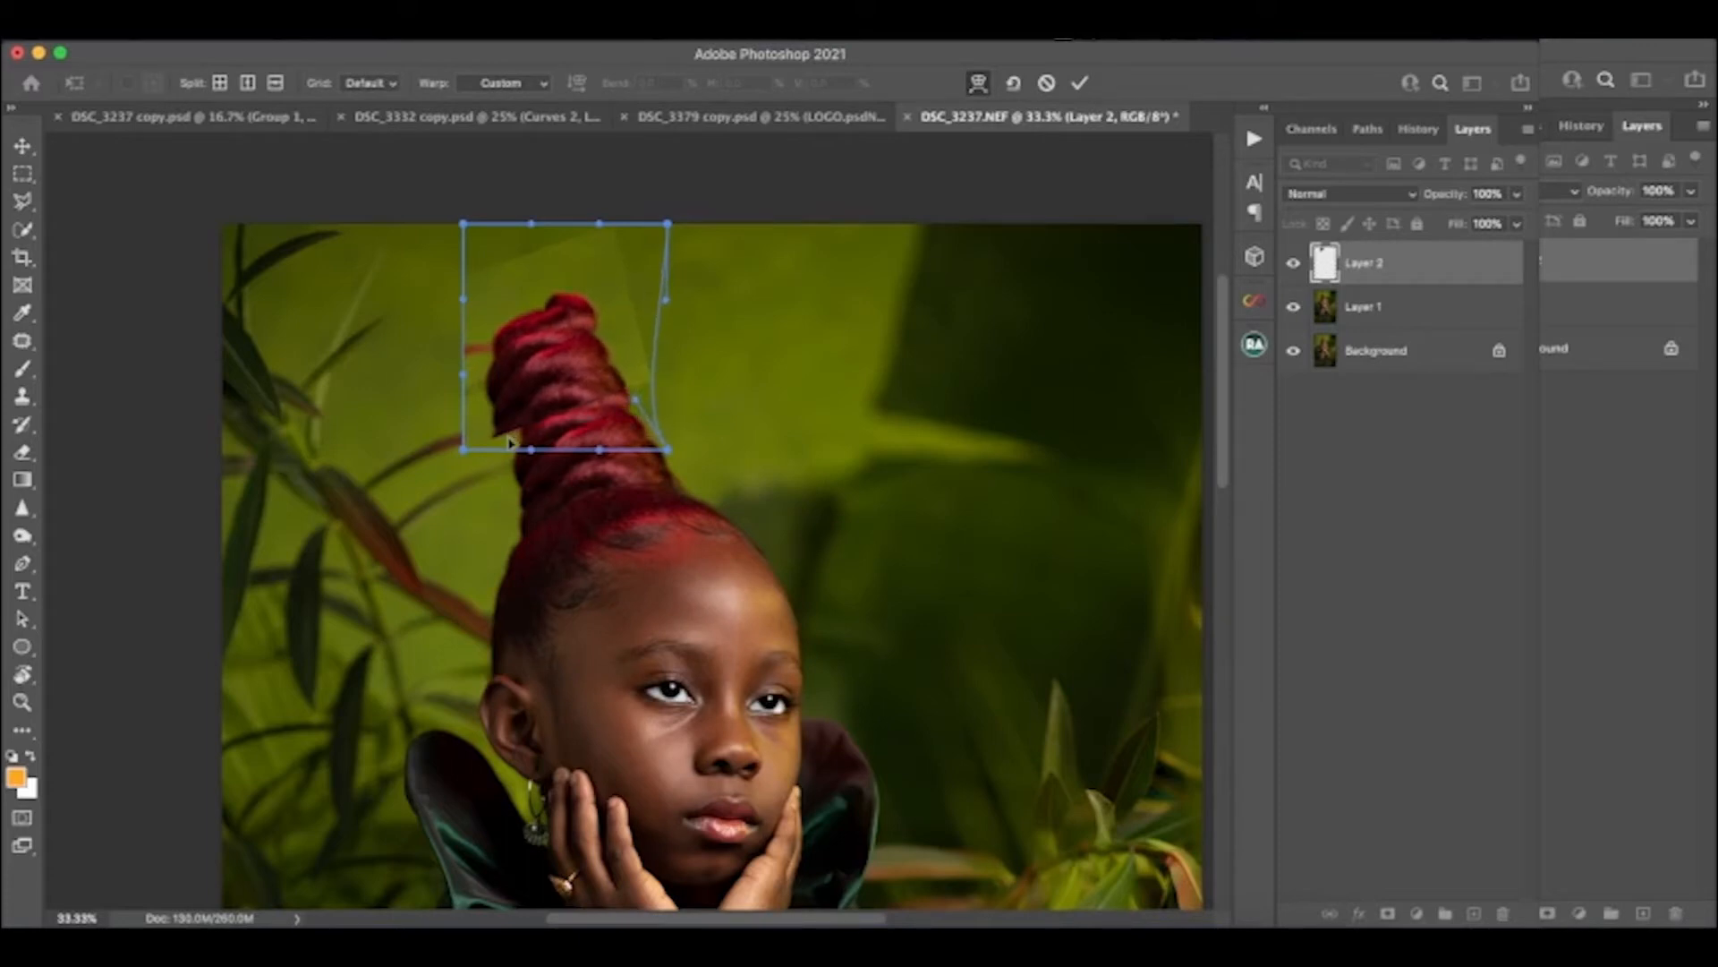
{"action": "left_click_drag", "start_coordinate": [493, 436], "coordinate": [508, 441]}
{"action": "left_click_drag", "start_coordinate": [519, 442], "coordinate": [526, 440]}
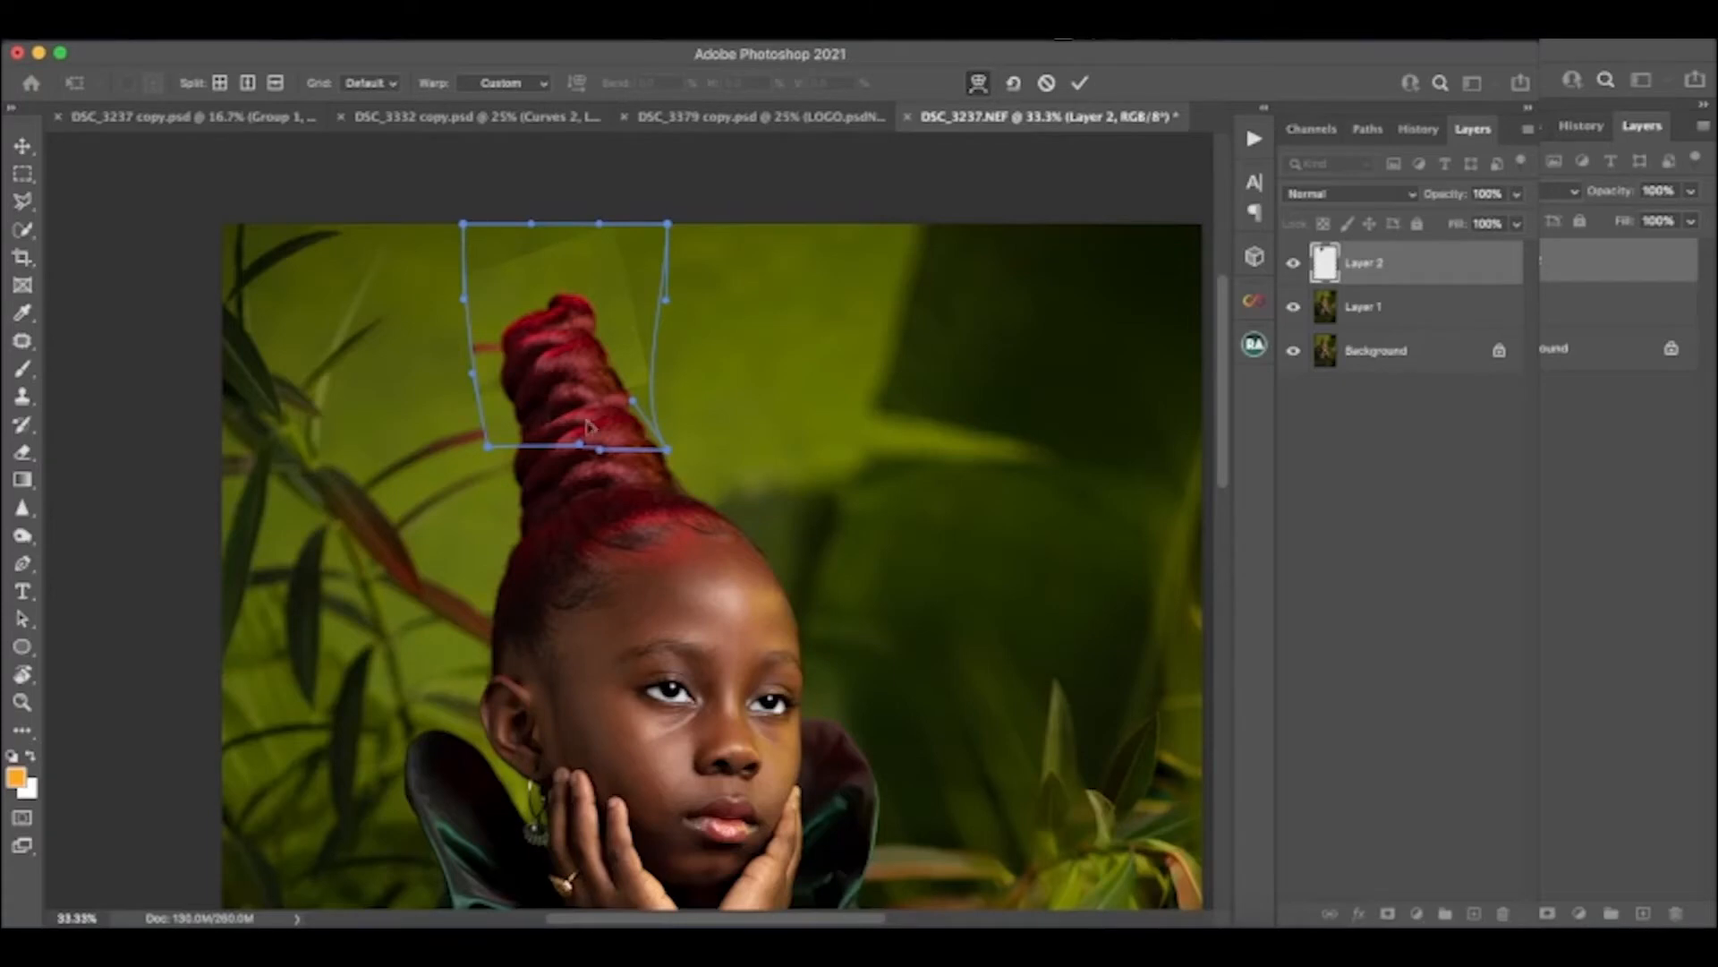
{"action": "left_click_drag", "start_coordinate": [588, 413], "coordinate": [526, 325]}
{"action": "left_click_drag", "start_coordinate": [597, 372], "coordinate": [558, 377]}
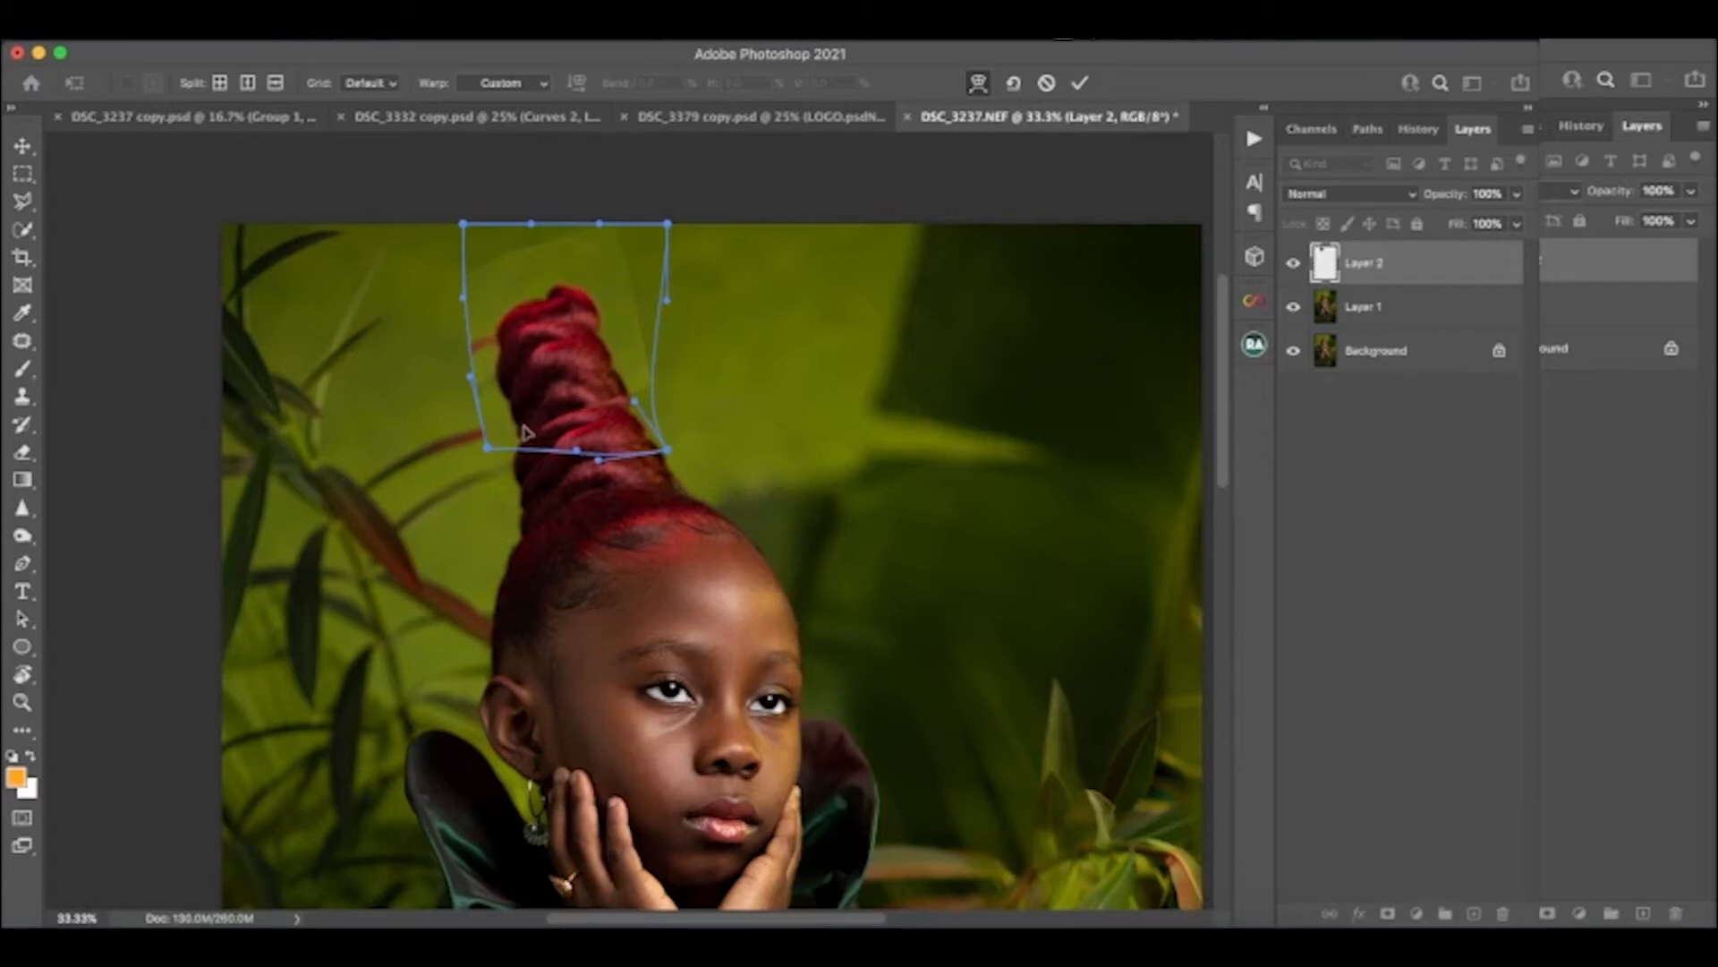
{"action": "left_click_drag", "start_coordinate": [516, 438], "coordinate": [520, 438]}
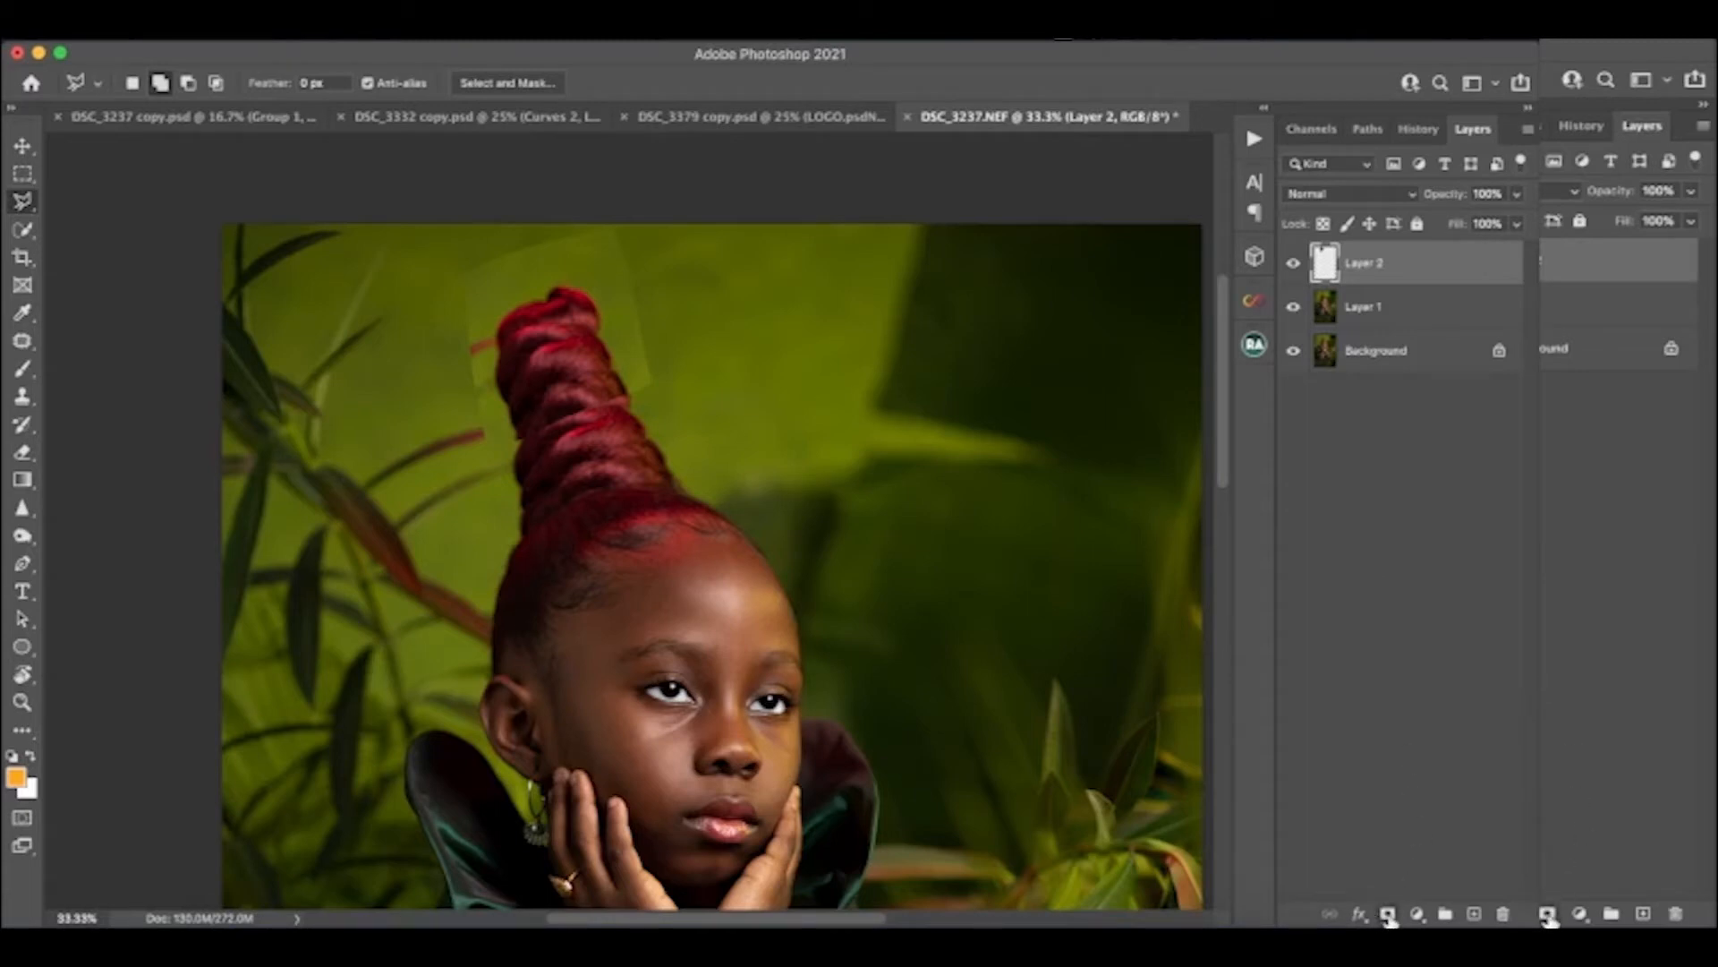
Mask out the visible background edges around the copied bun on Layer 2 with a black brush, and merge it with Layer 1
{"action": "left_click", "coordinate": [1387, 915]}
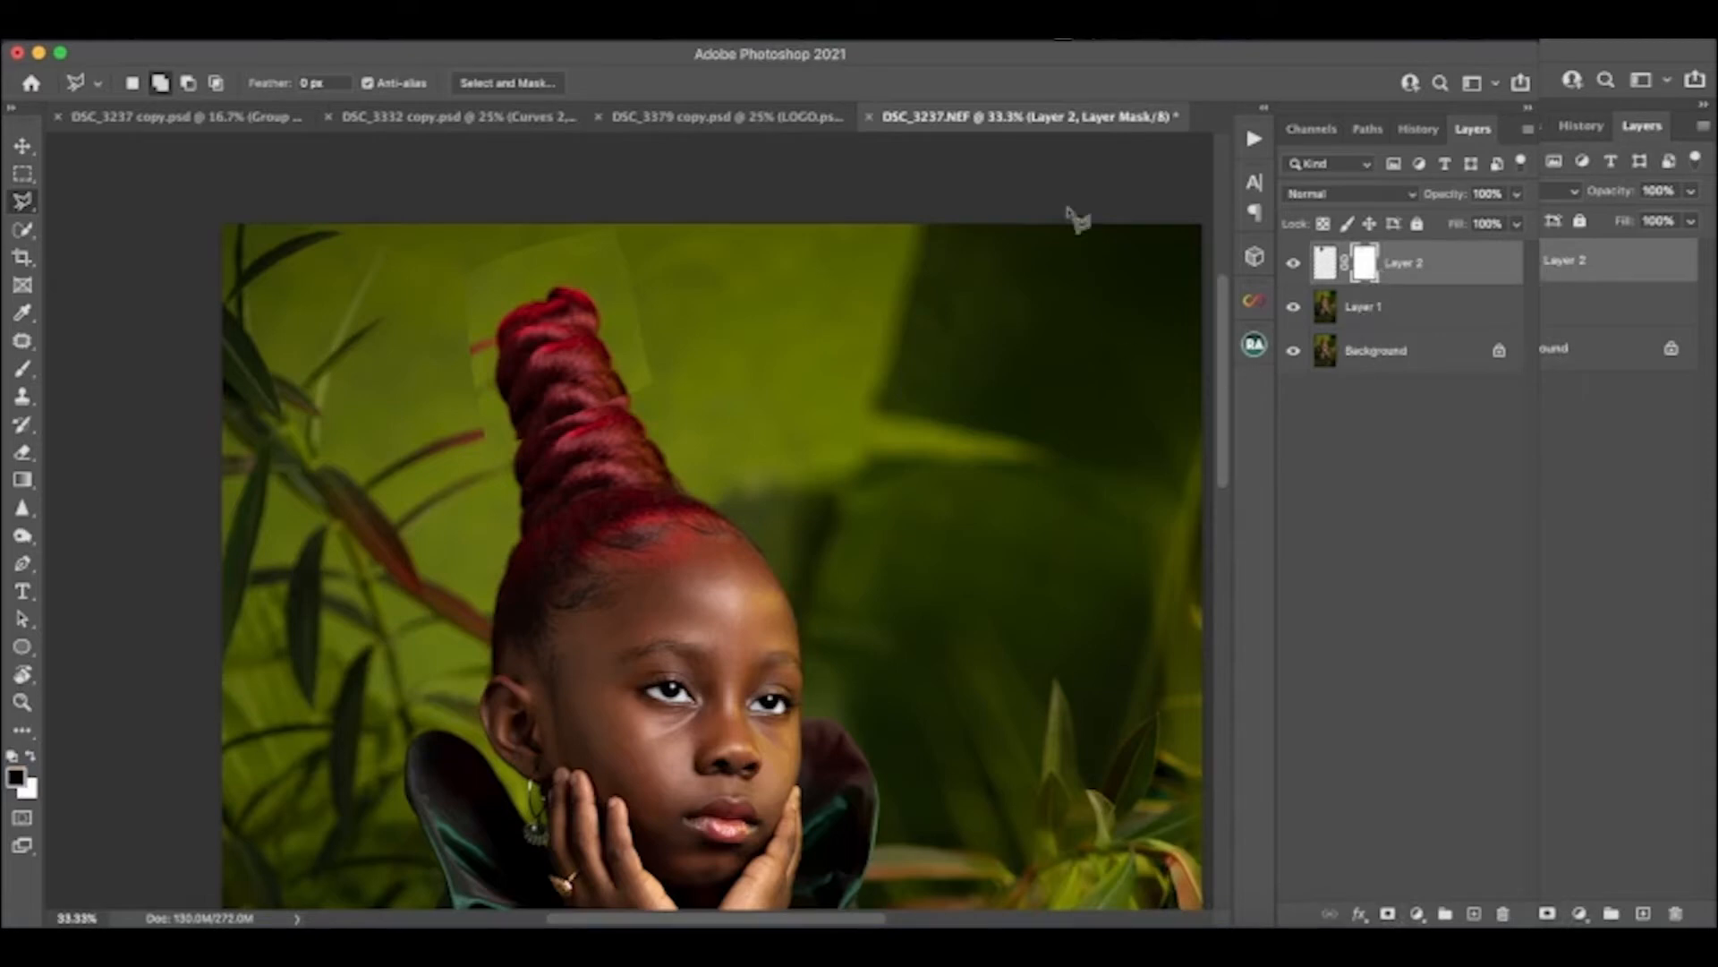
{"action": "key", "text": "b"}
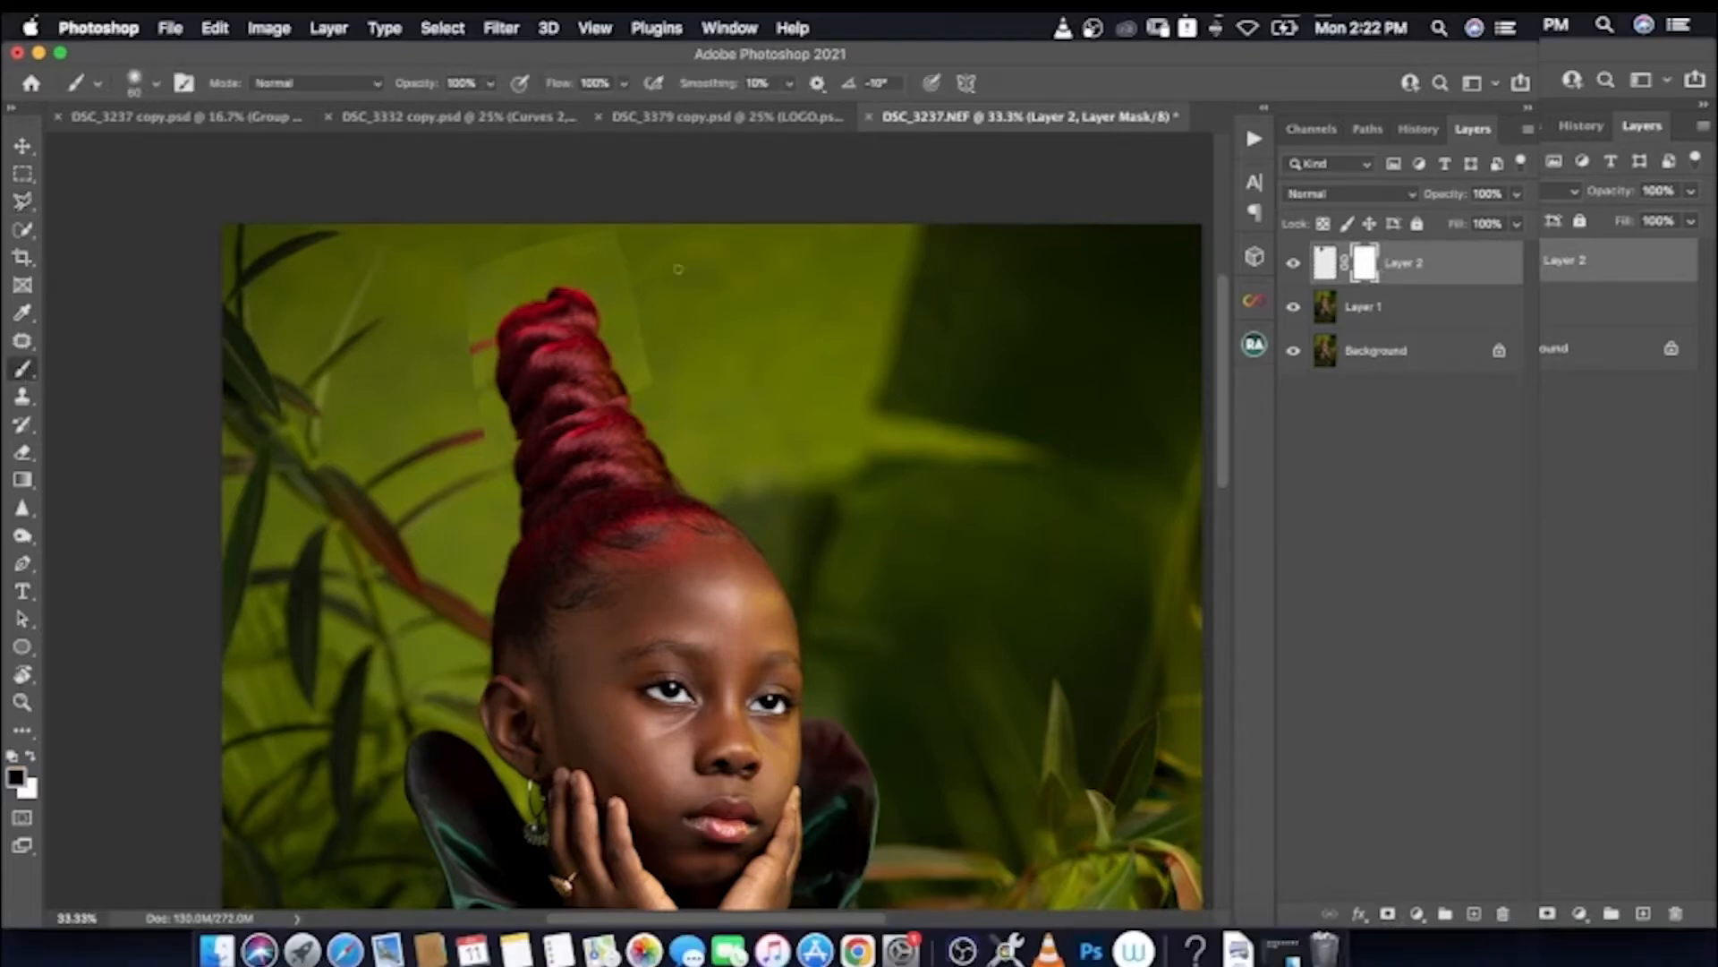
{"action": "mouse_move", "coordinate": [651, 386]}
{"action": "left_mouse_down"}
{"action": "mouse_move", "coordinate": [581, 220]}
{"action": "mouse_move", "coordinate": [531, 242]}
{"action": "mouse_move", "coordinate": [459, 325]}
{"action": "mouse_move", "coordinate": [494, 457]}
{"action": "left_mouse_up"}
{"action": "key", "text": "super+plus"}
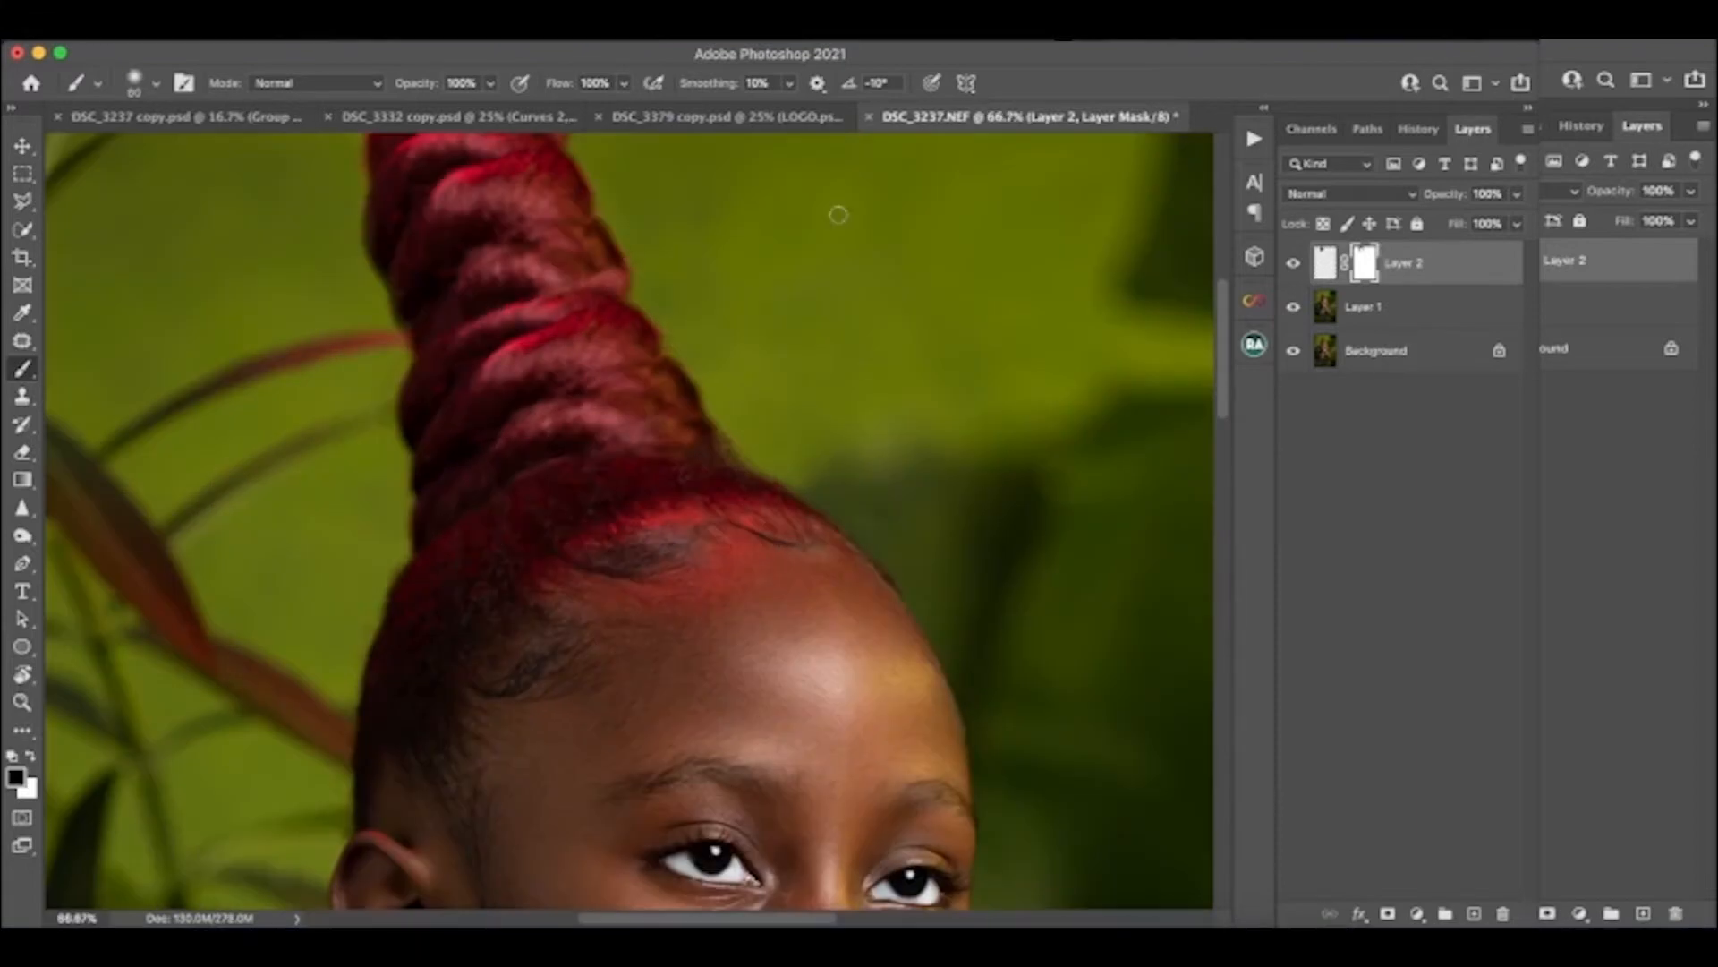
{"action": "key", "text": "super+minus"}
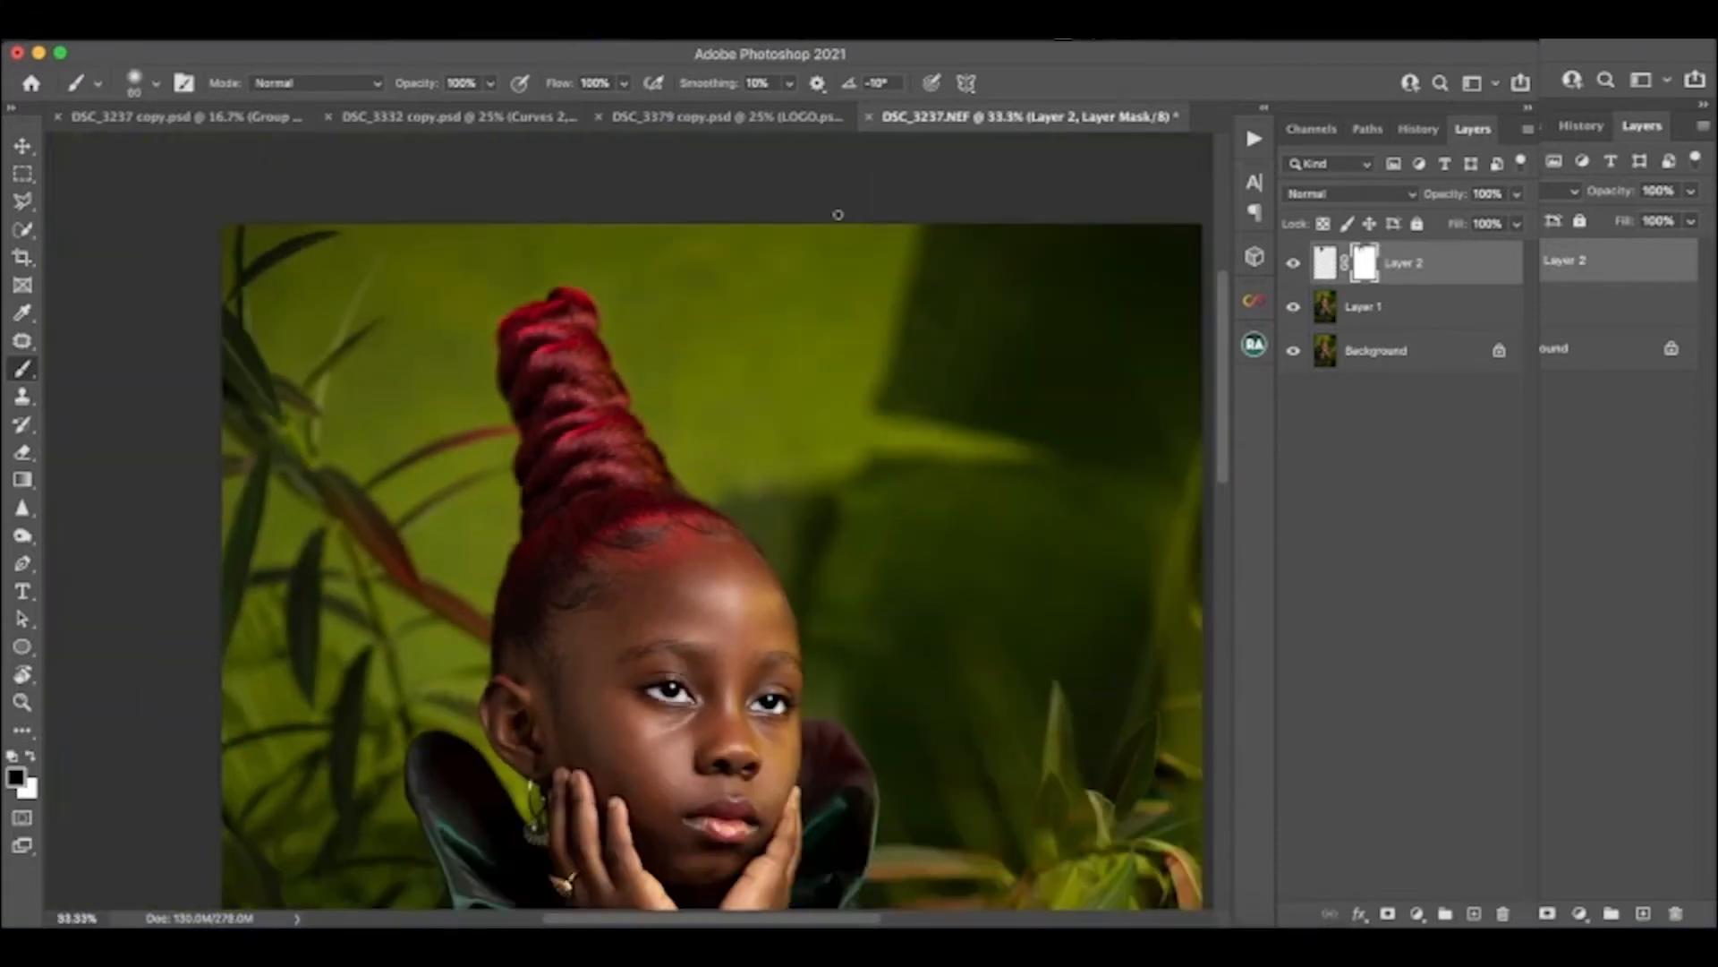
{"action": "left_click", "coordinate": [1394, 309]}
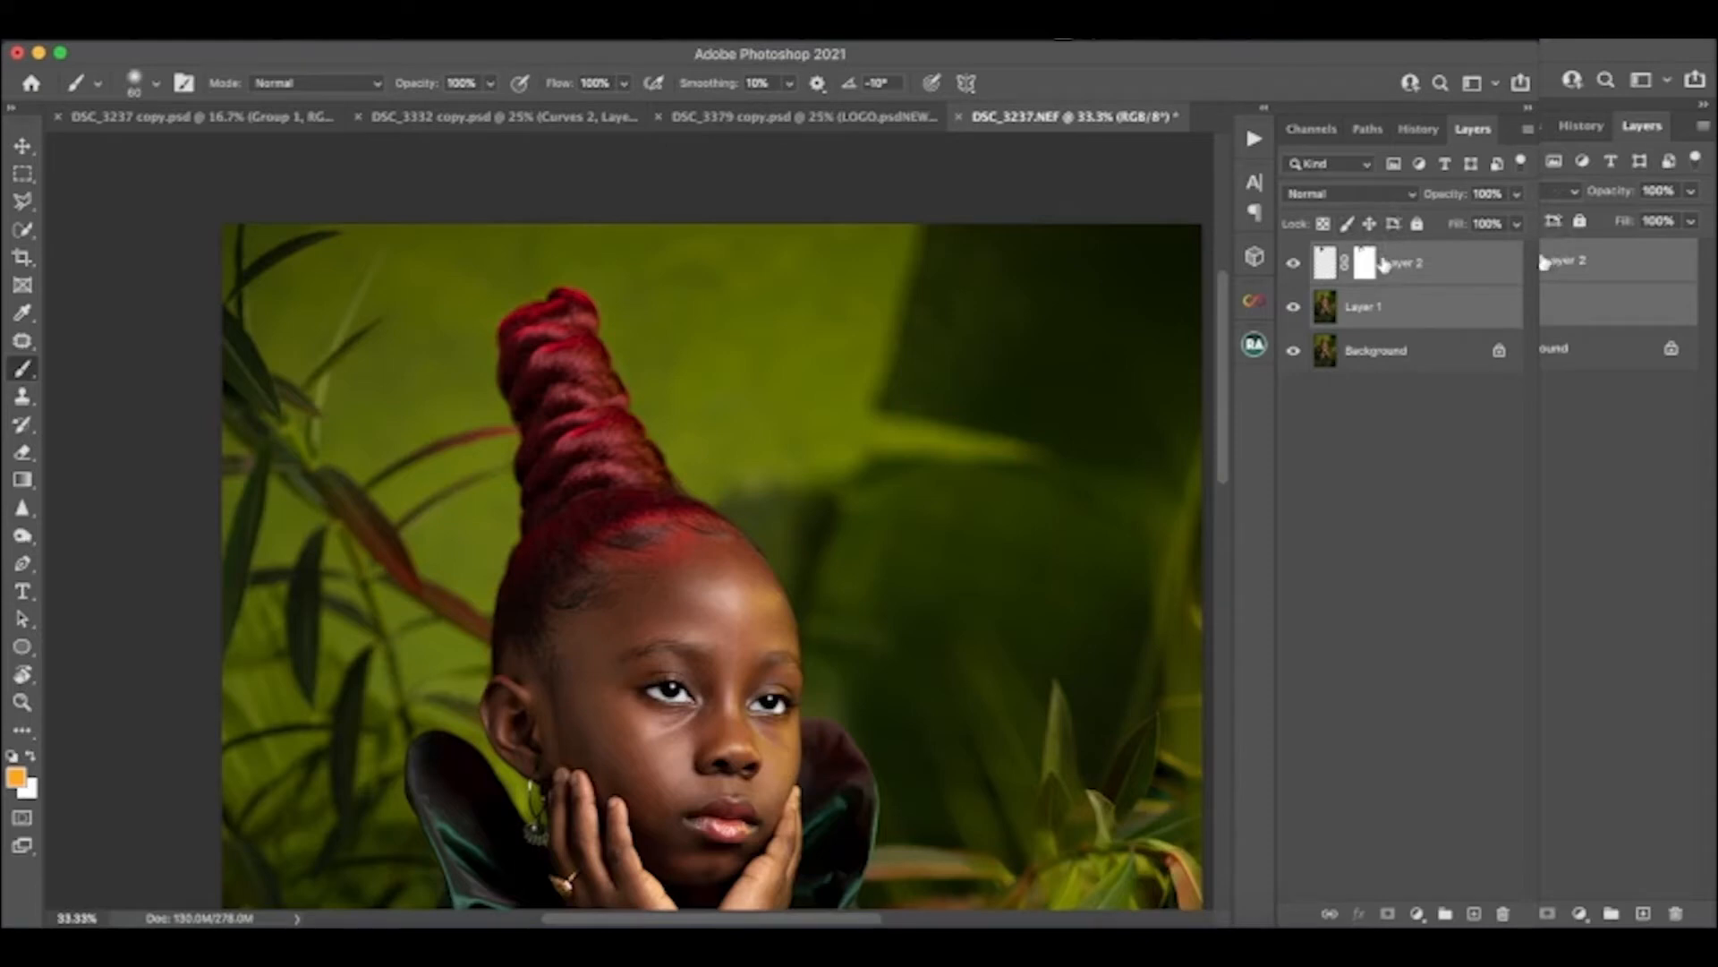
{"action": "key", "text": "super+e"}
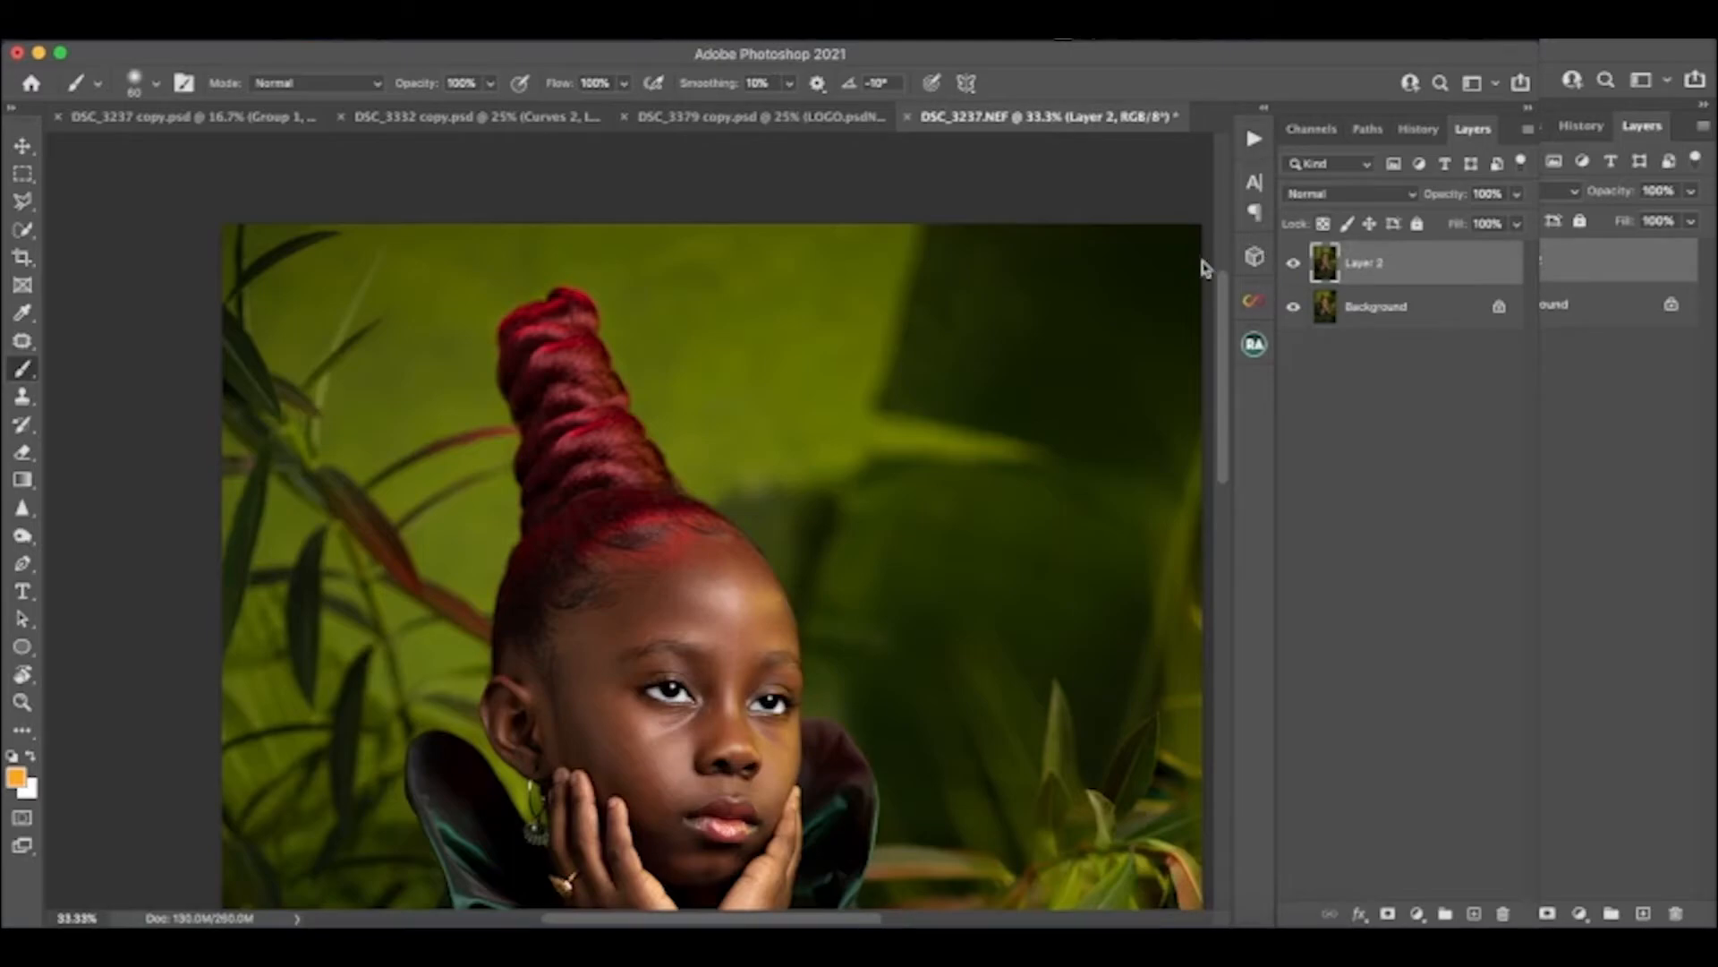
Open Liquify on Layer 2 and reshape the hair bun's outline with the Forward Warp brush at sizes 250 to 600
{"action": "key", "text": "super+shift+x"}
{"action": "key", "text": "bracketleft"}
{"action": "key", "text": "bracketleft"}
{"action": "key", "text": "bracketleft"}
{"action": "key", "text": "bracketleft"}
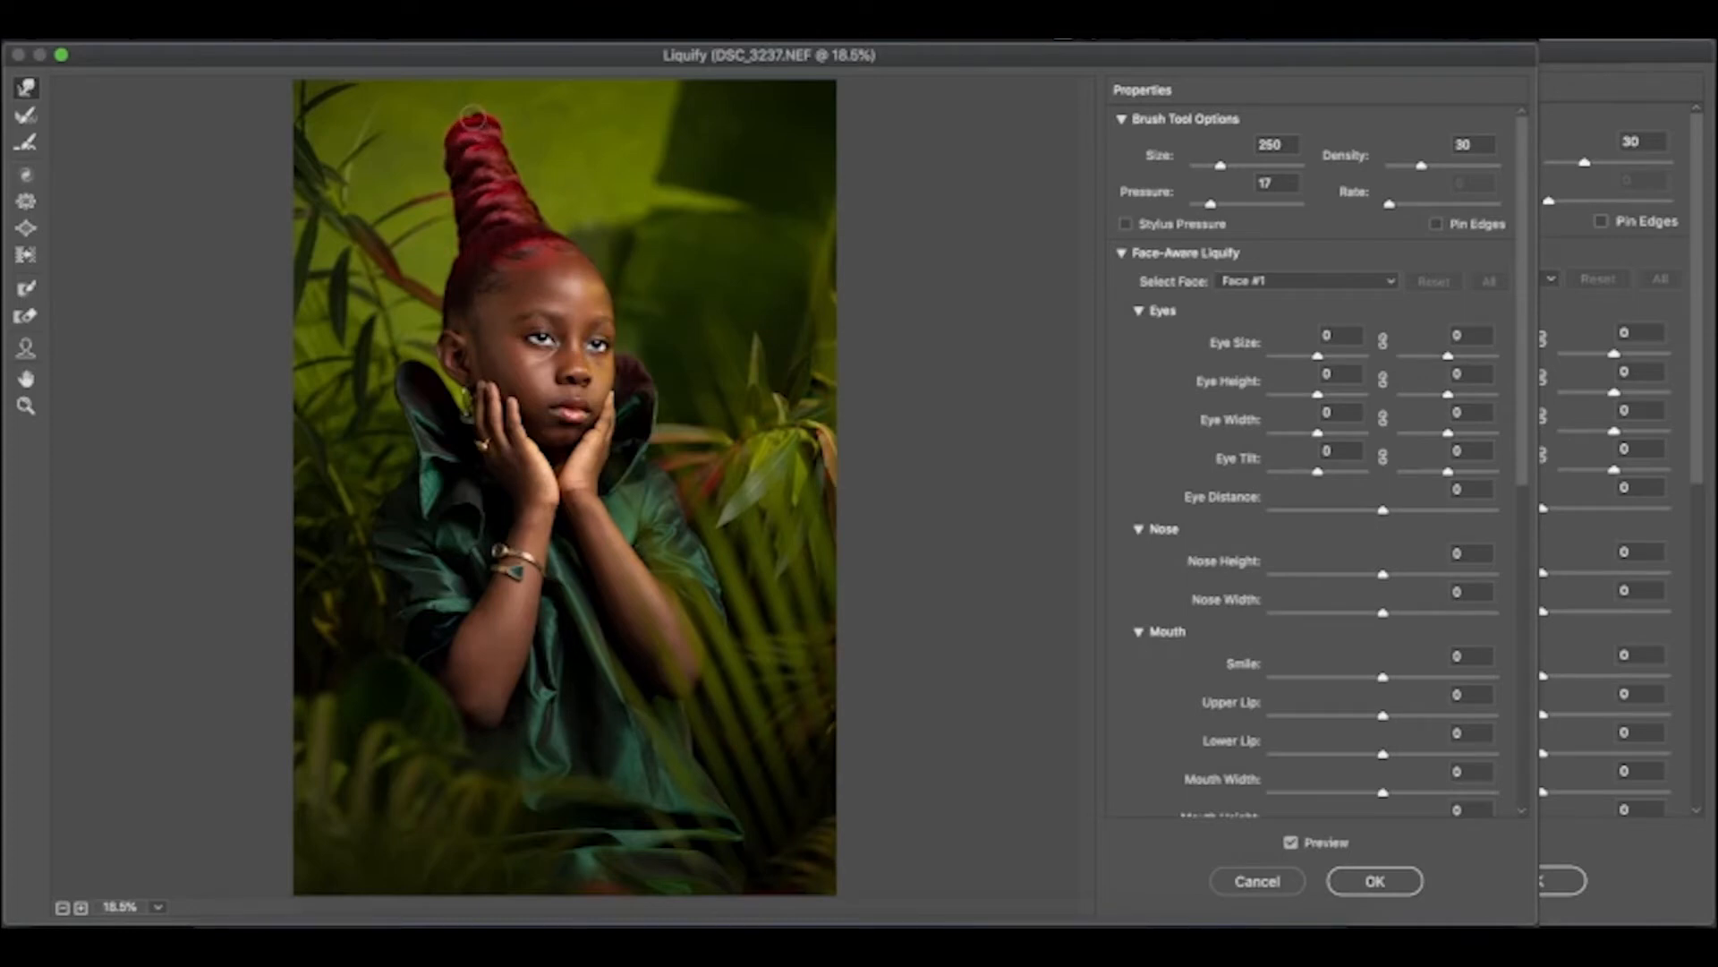
{"action": "key", "text": "bracketright"}
{"action": "key", "text": "bracketright"}
{"action": "key", "text": "bracketright"}
{"action": "key", "text": "bracketright"}
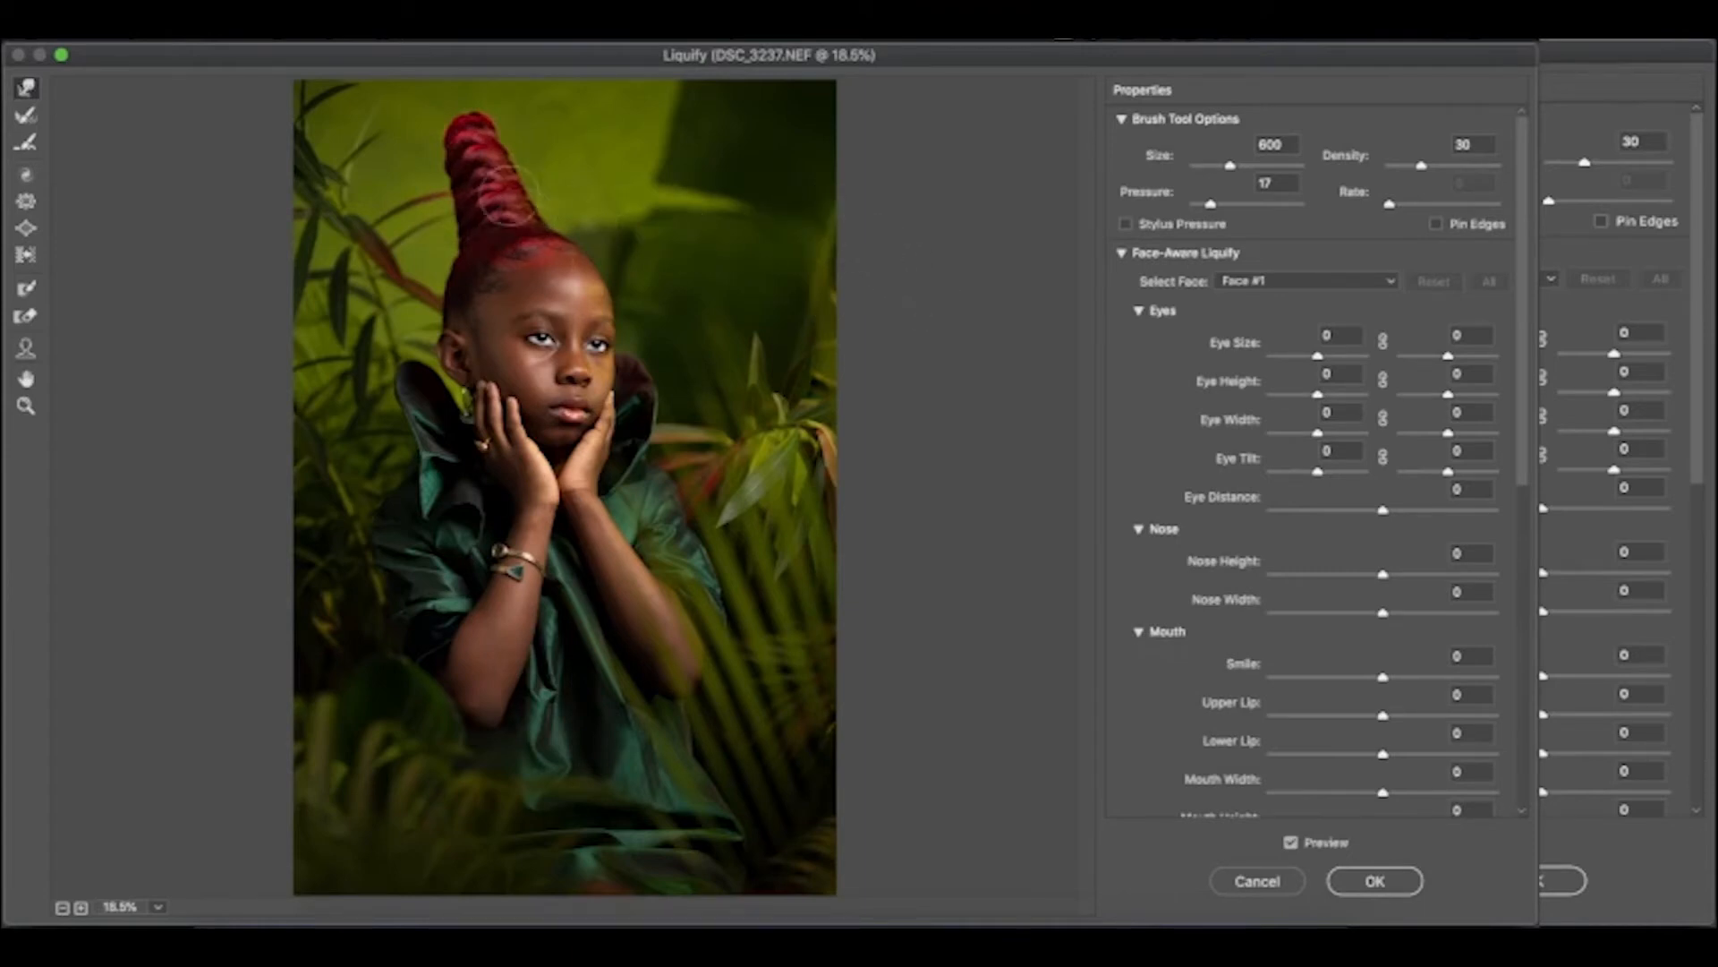
Refine the bun's shape in Liquify with a size 300 brush, compare it with the original image, and apply the filter
{"action": "key", "text": "bracketleft"}
{"action": "key", "text": "bracketleft"}
{"action": "key", "text": "bracketleft"}
{"action": "left_click", "coordinate": [1290, 843]}
{"action": "left_click", "coordinate": [1290, 843]}
{"action": "left_click", "coordinate": [1290, 843]}
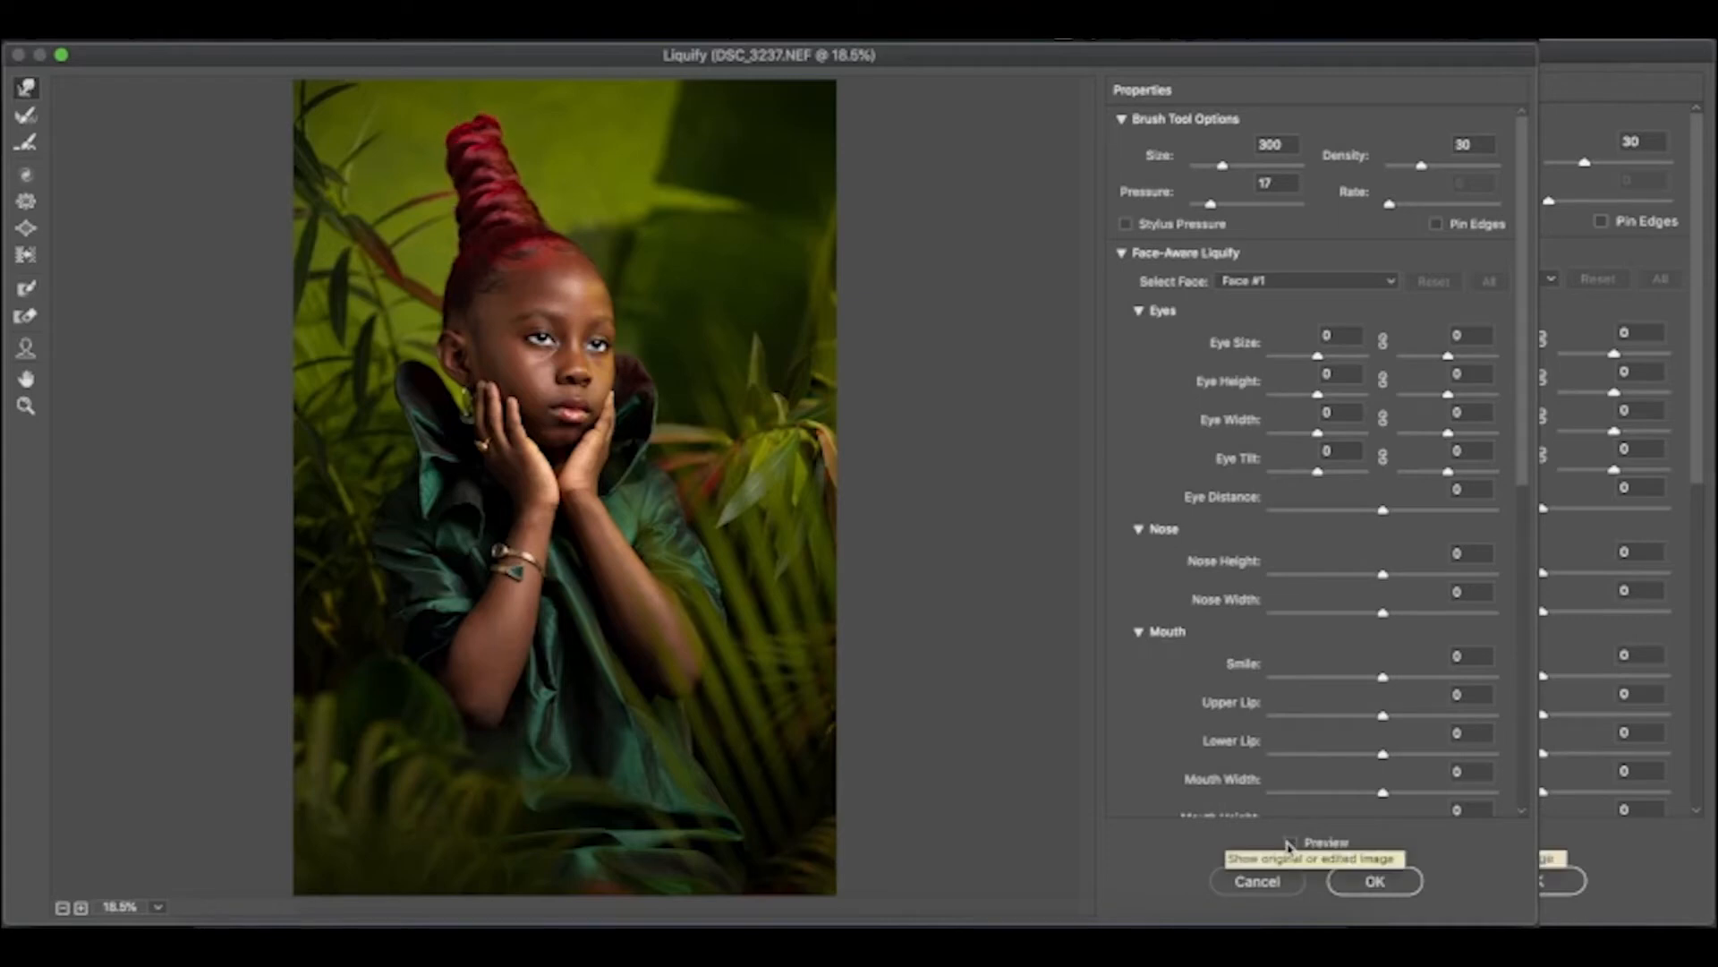
{"action": "left_click", "coordinate": [1290, 843]}
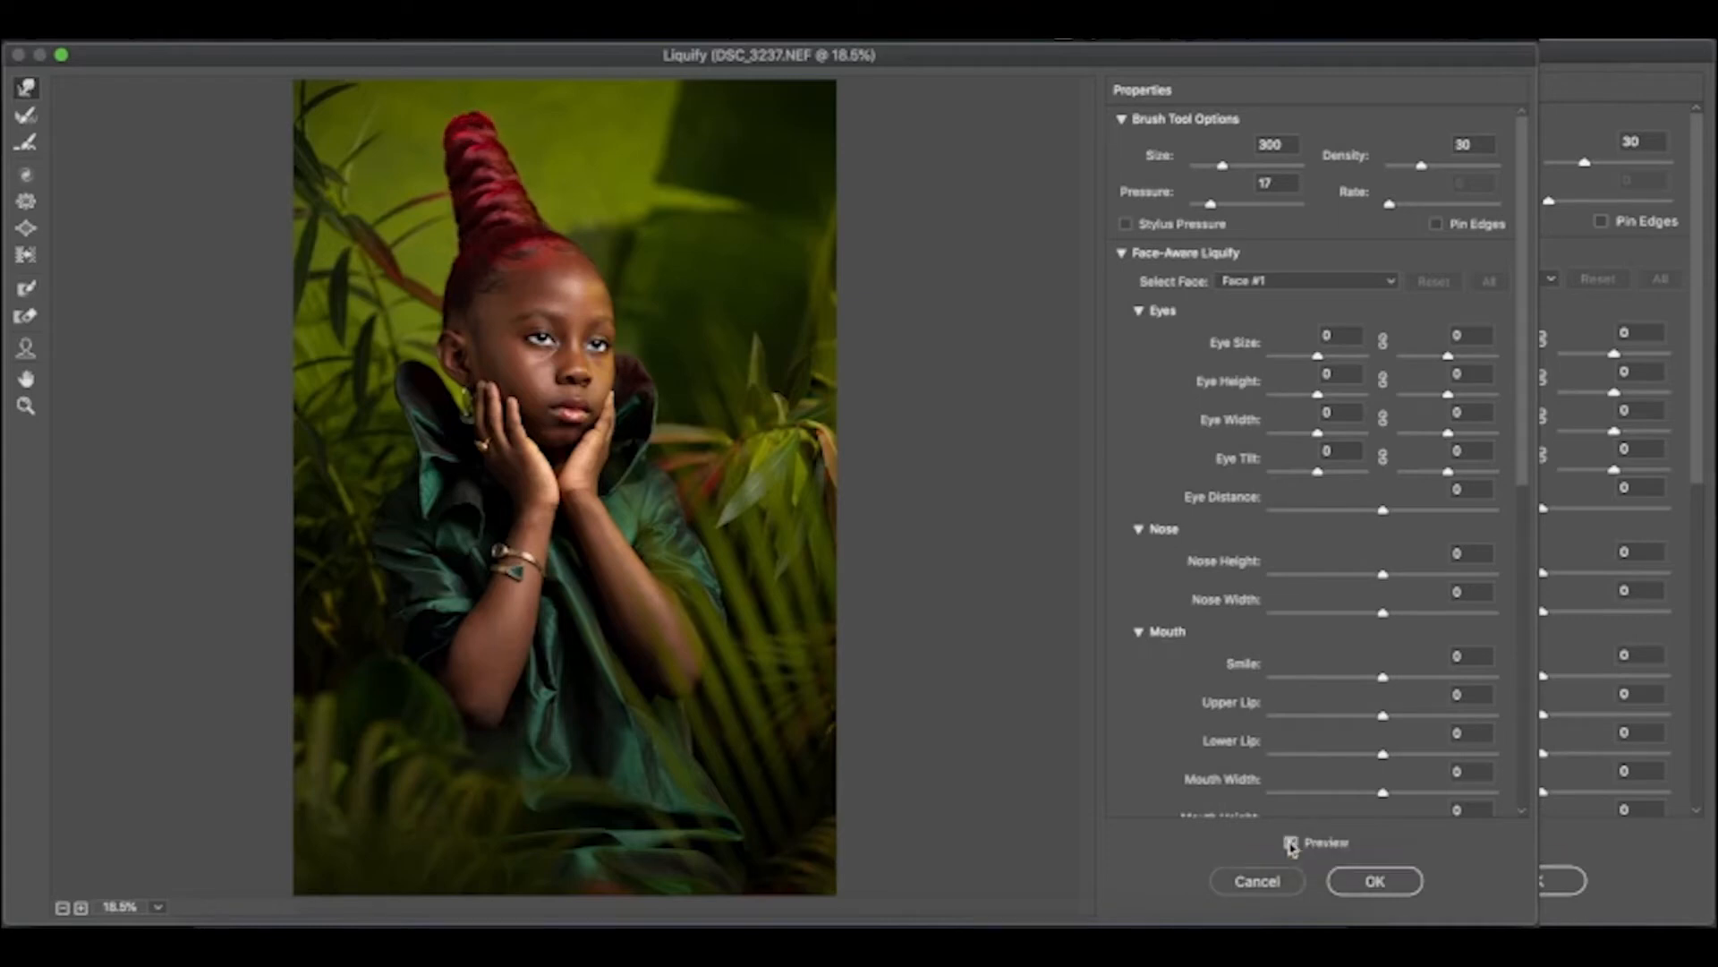
{"action": "left_click", "coordinate": [1377, 880]}
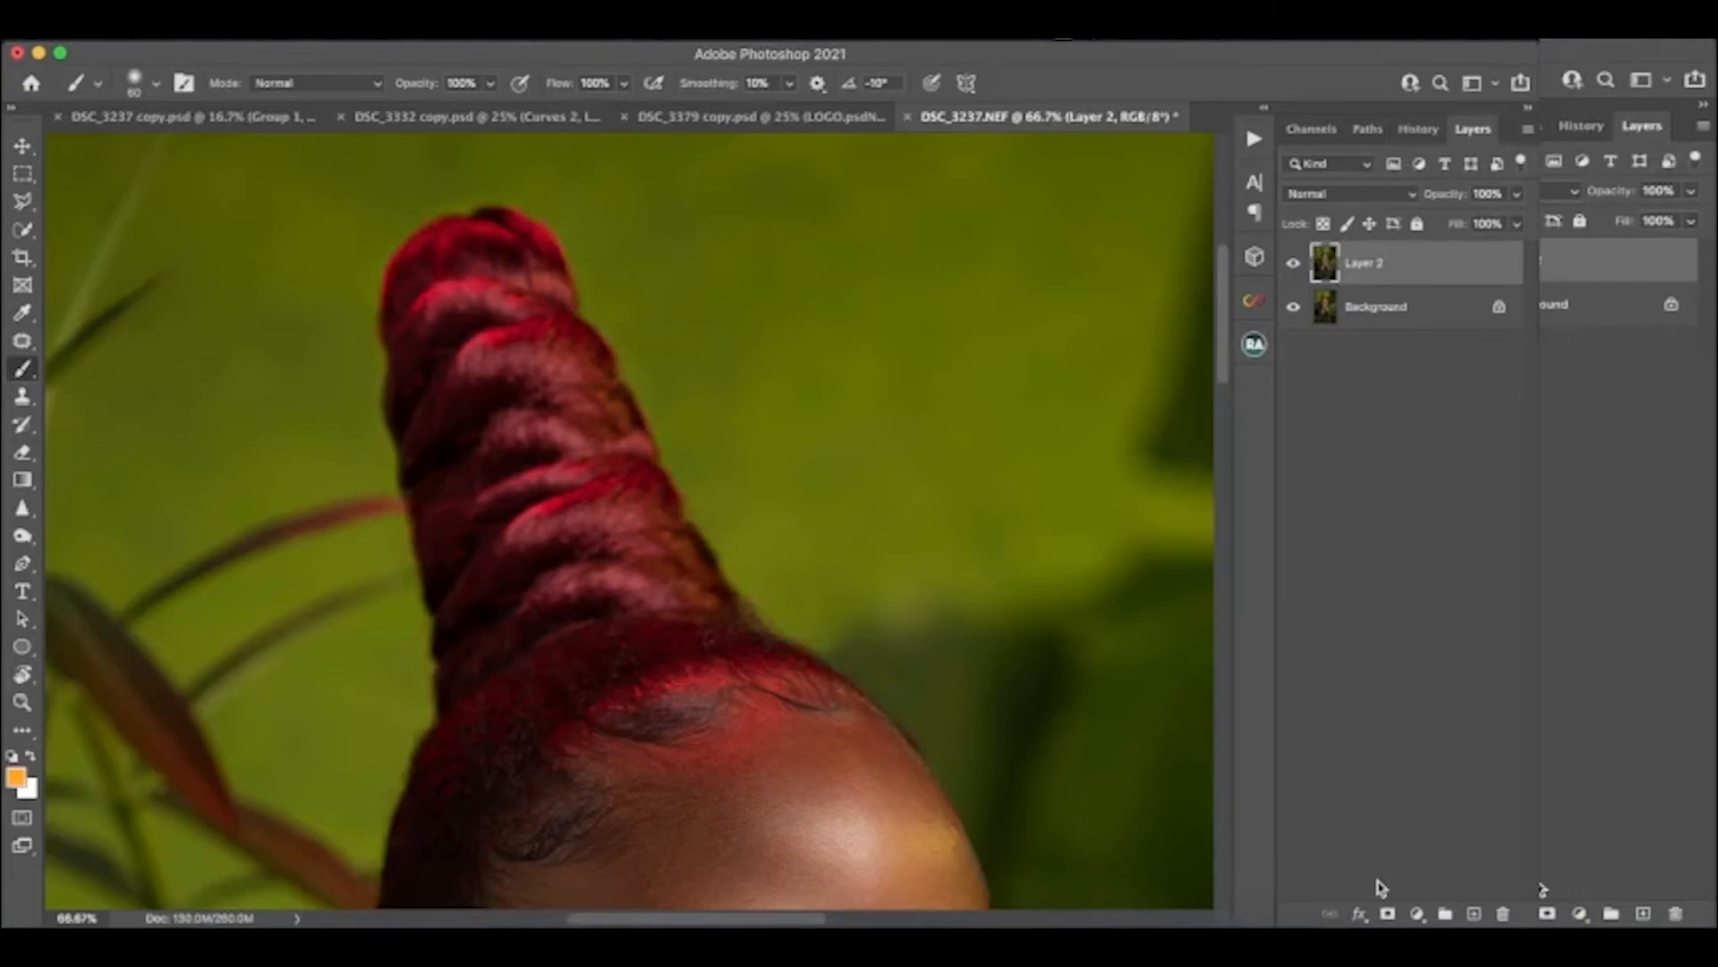
Crop the whole portrait to the 4:5 (8:10) ratio with cropped pixels deleted
{"action": "key", "text": "super+0"}
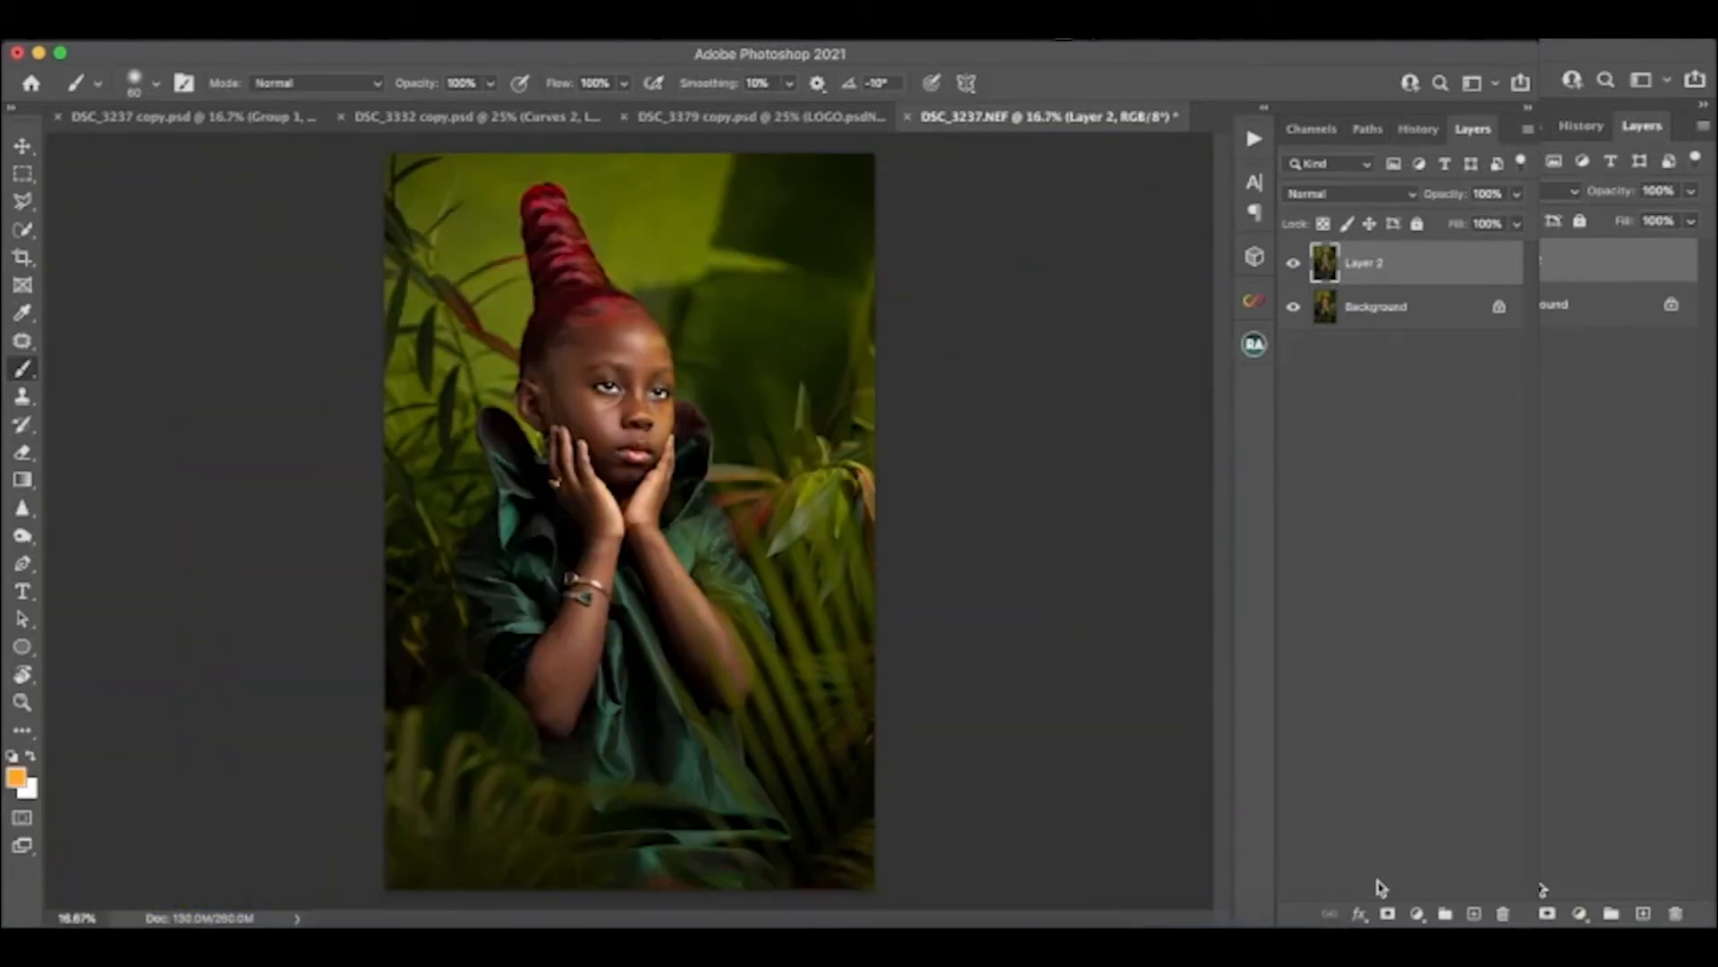
{"action": "key", "text": "c"}
{"action": "key", "text": "super+minus"}
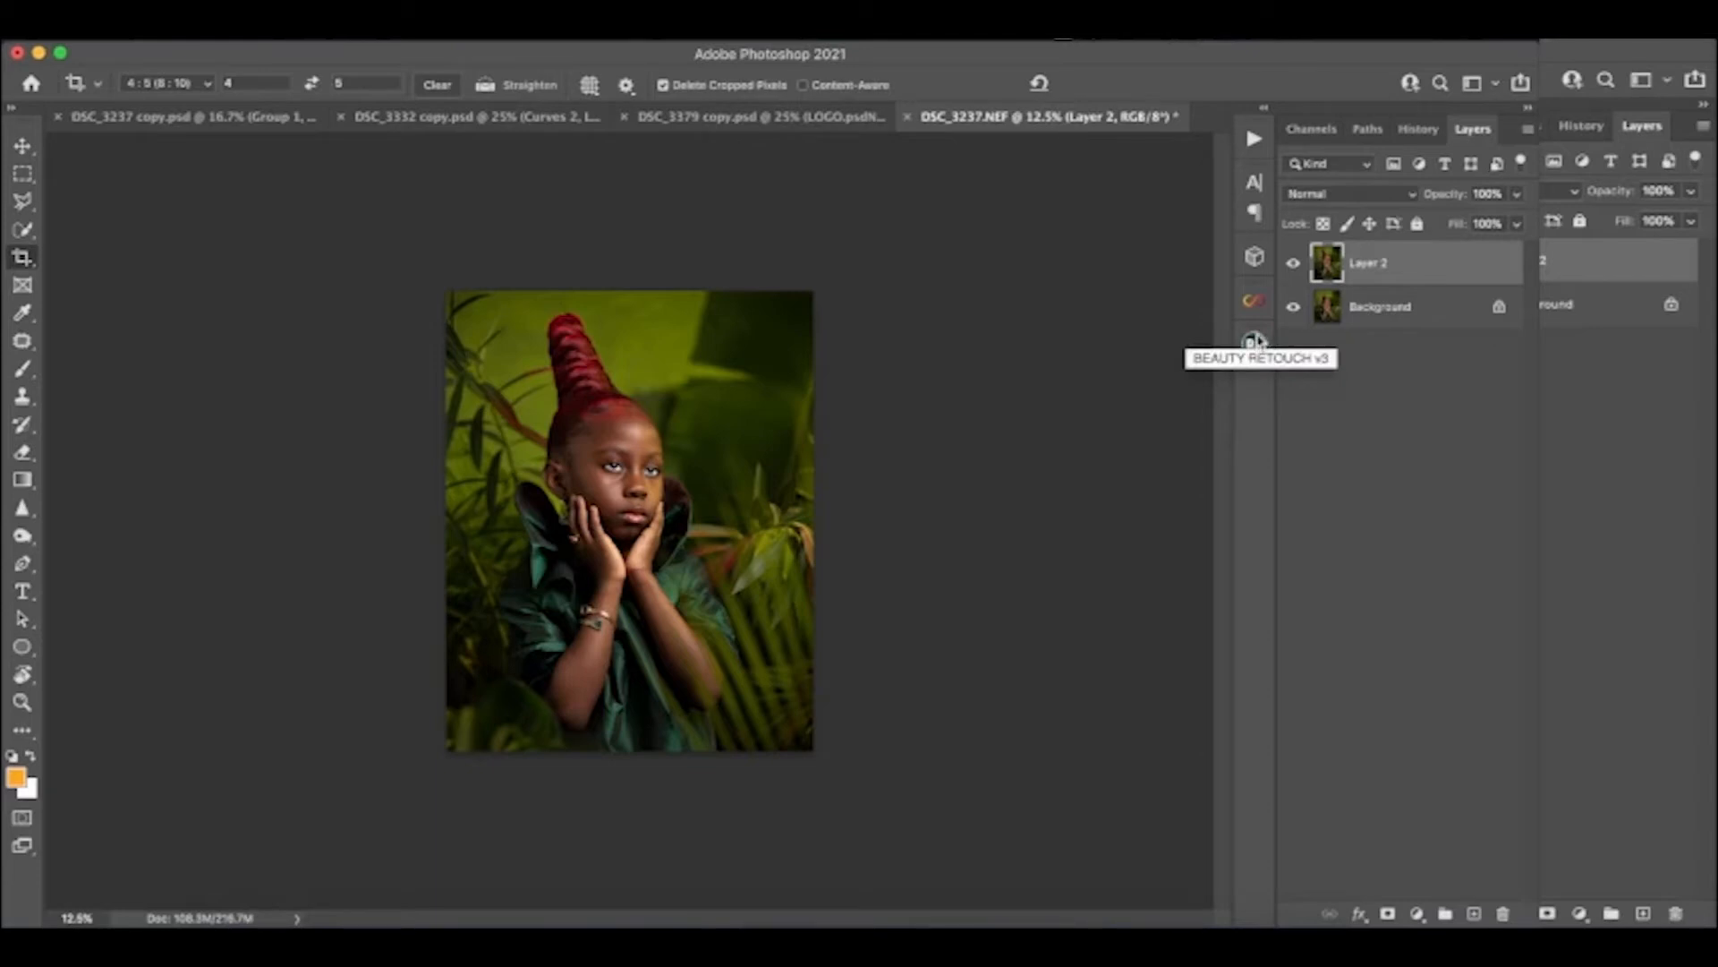
Run the Beauty Retouch frequency separation via Gaussian Blur and smooth the facial skin tones on the low-frequency layer with the Mixer Brush
{"action": "left_click", "coordinate": [1255, 344]}
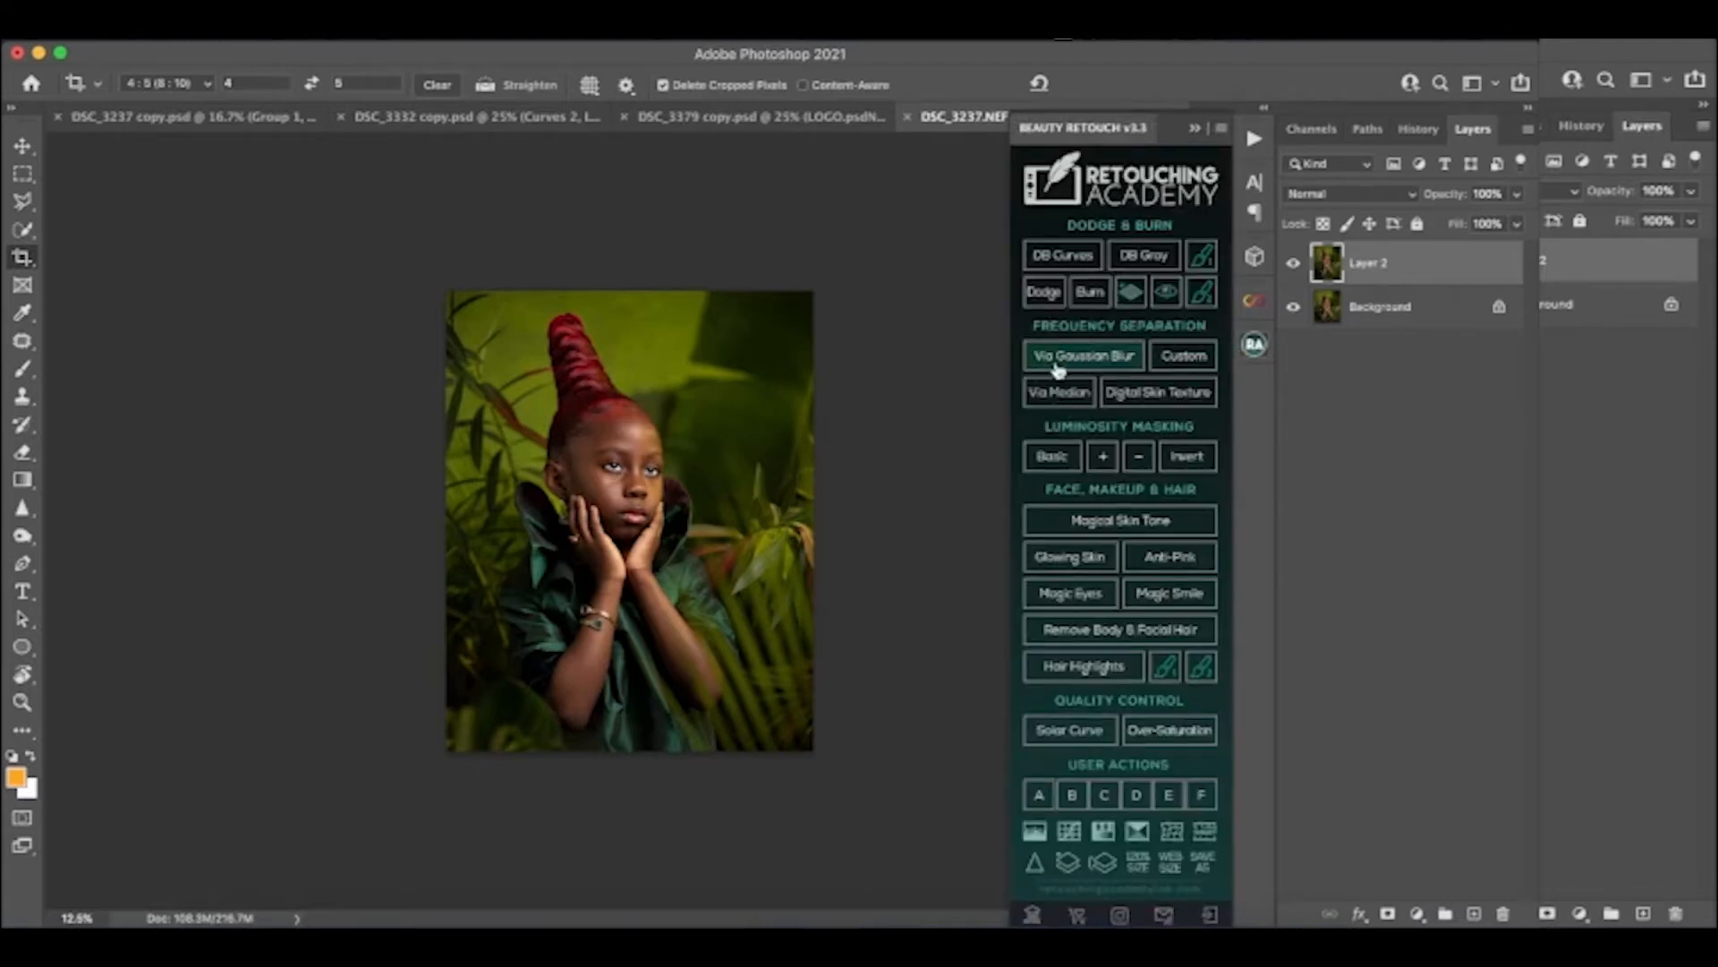
{"action": "left_click", "coordinate": [1133, 358]}
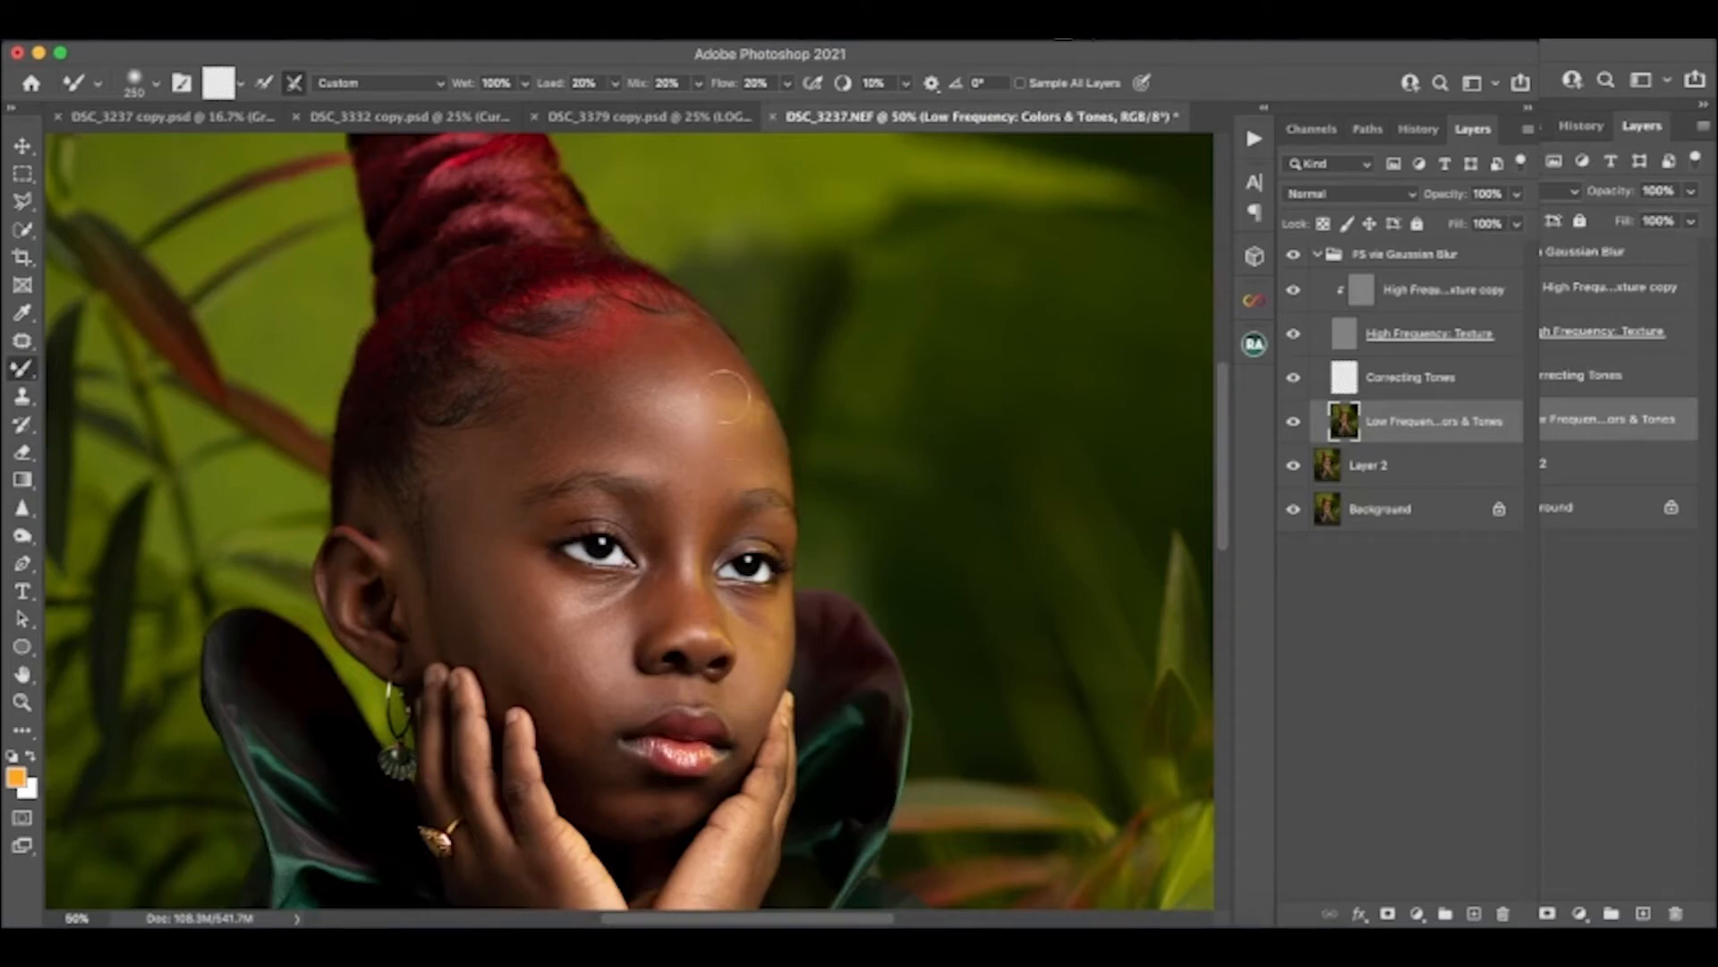
{"action": "key", "text": "bracketright"}
{"action": "key", "text": "bracketright"}
{"action": "key", "text": "bracketleft"}
{"action": "key", "text": "bracketleft"}
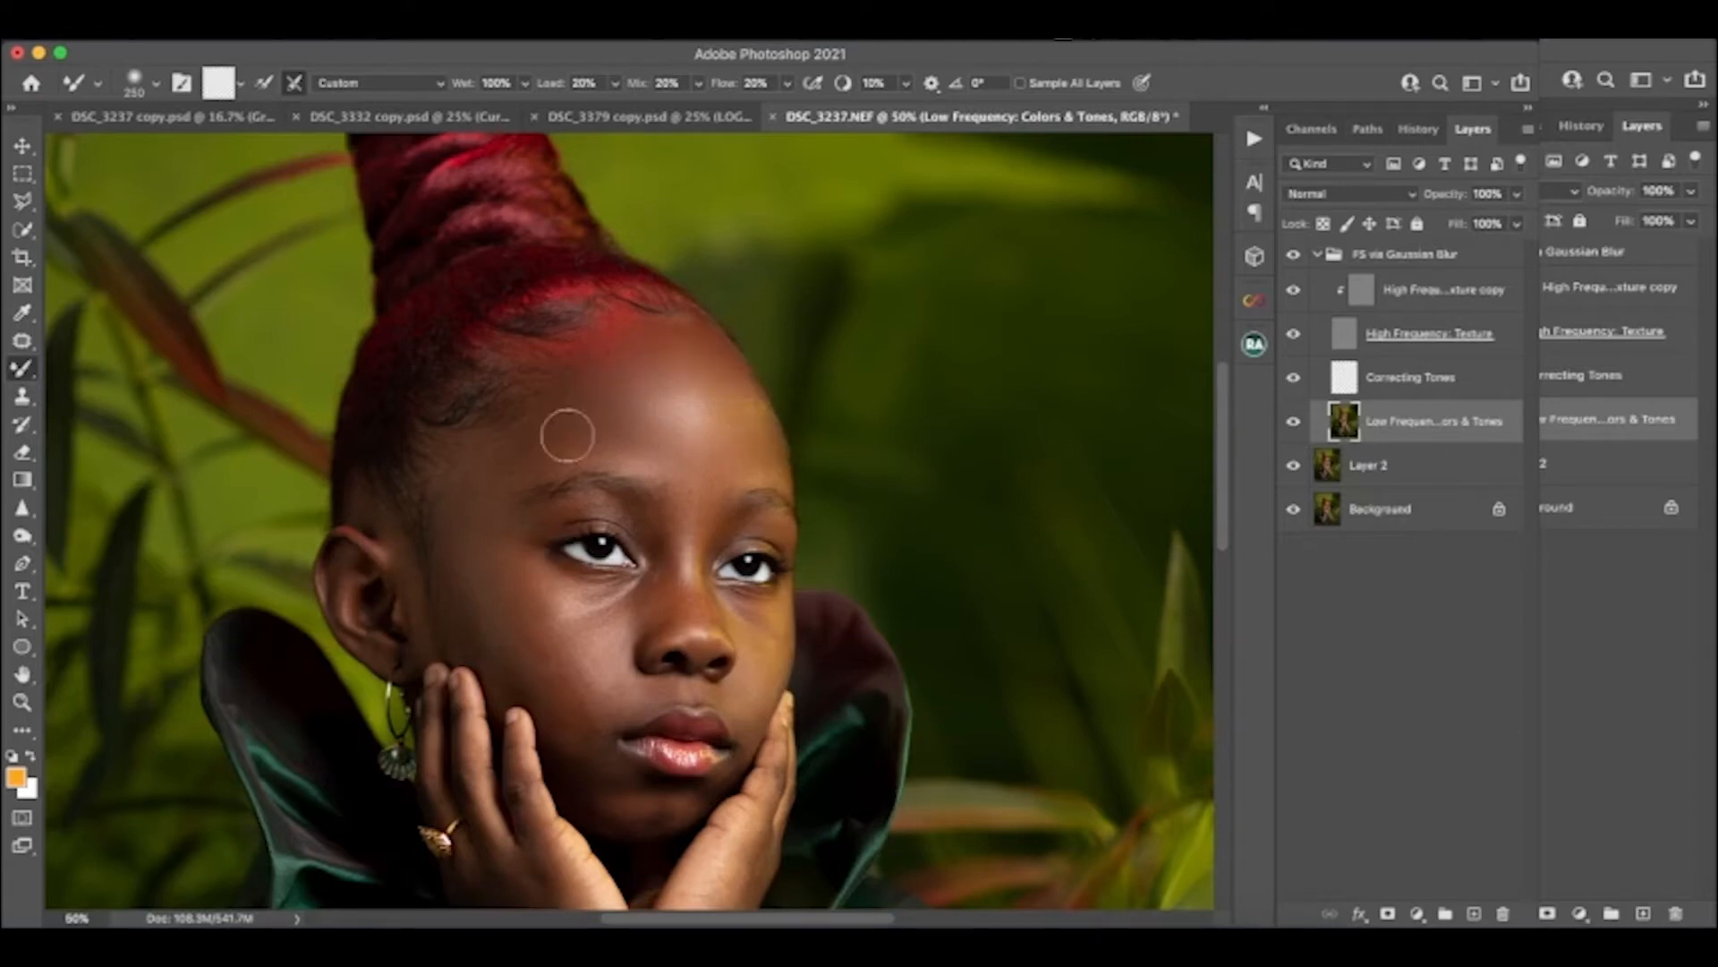
{"action": "key", "text": "bracketright"}
{"action": "key", "text": "bracketright"}
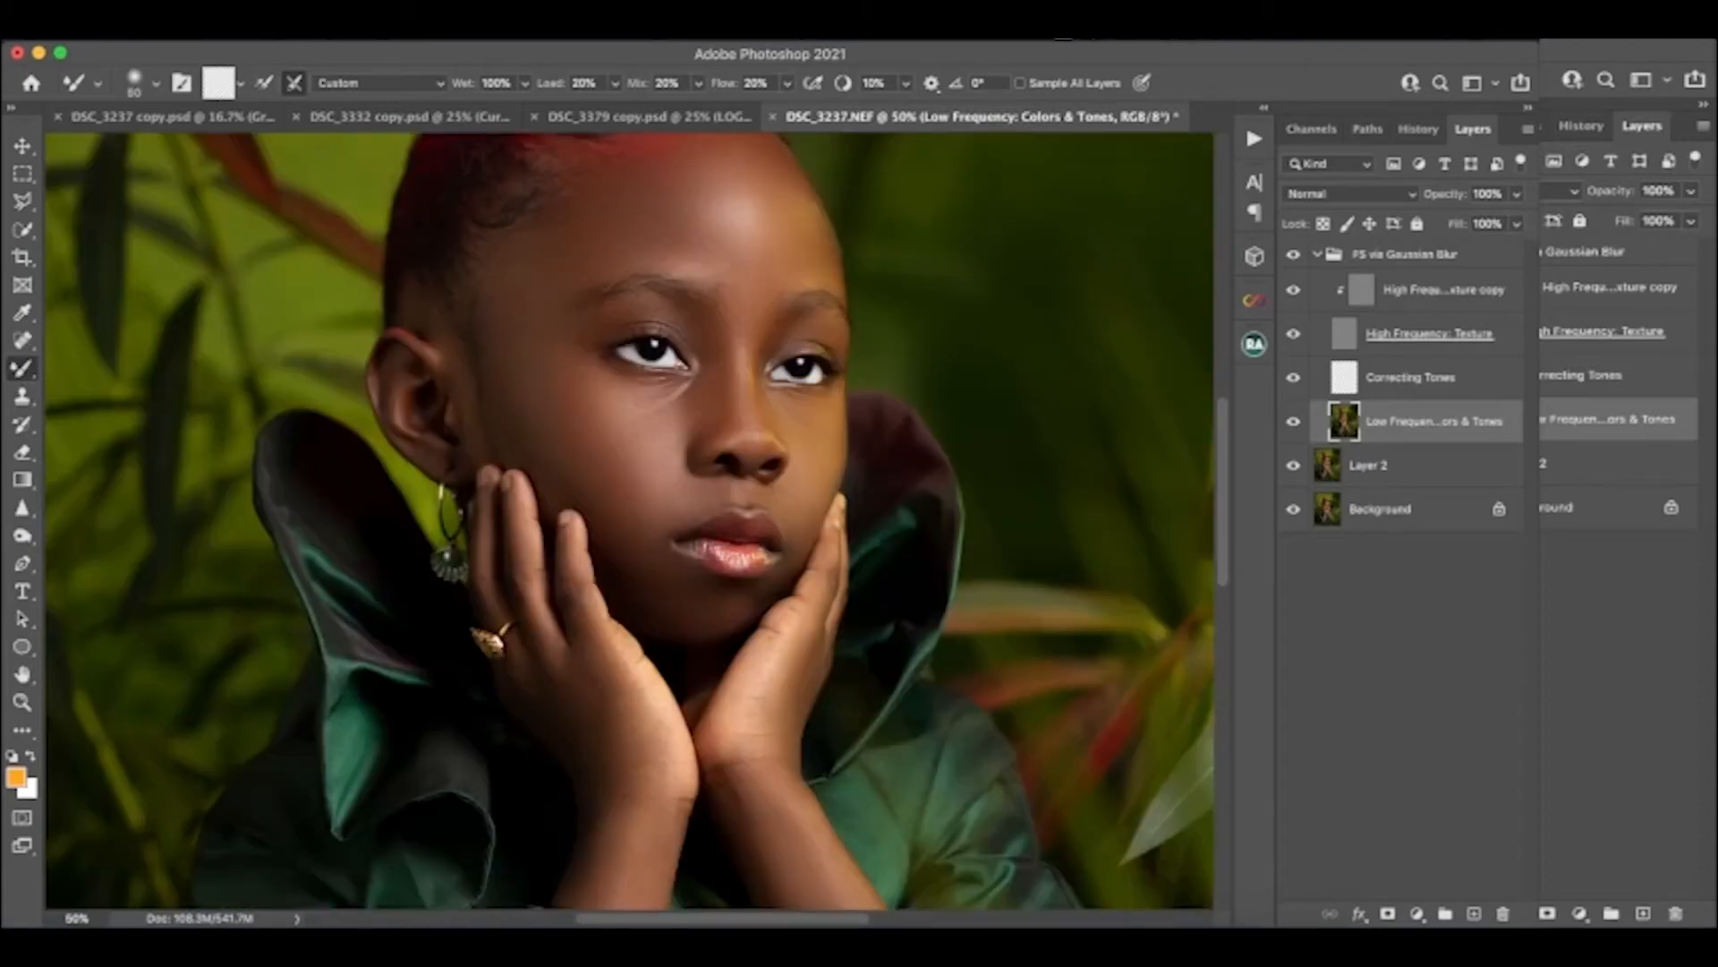
Examine the smoothed skin on the face and hands, both close up and in the full portrait
{"action": "key", "text": "super+minus"}
{"action": "key", "text": "super+minus"}
{"action": "key", "text": "super+minus"}
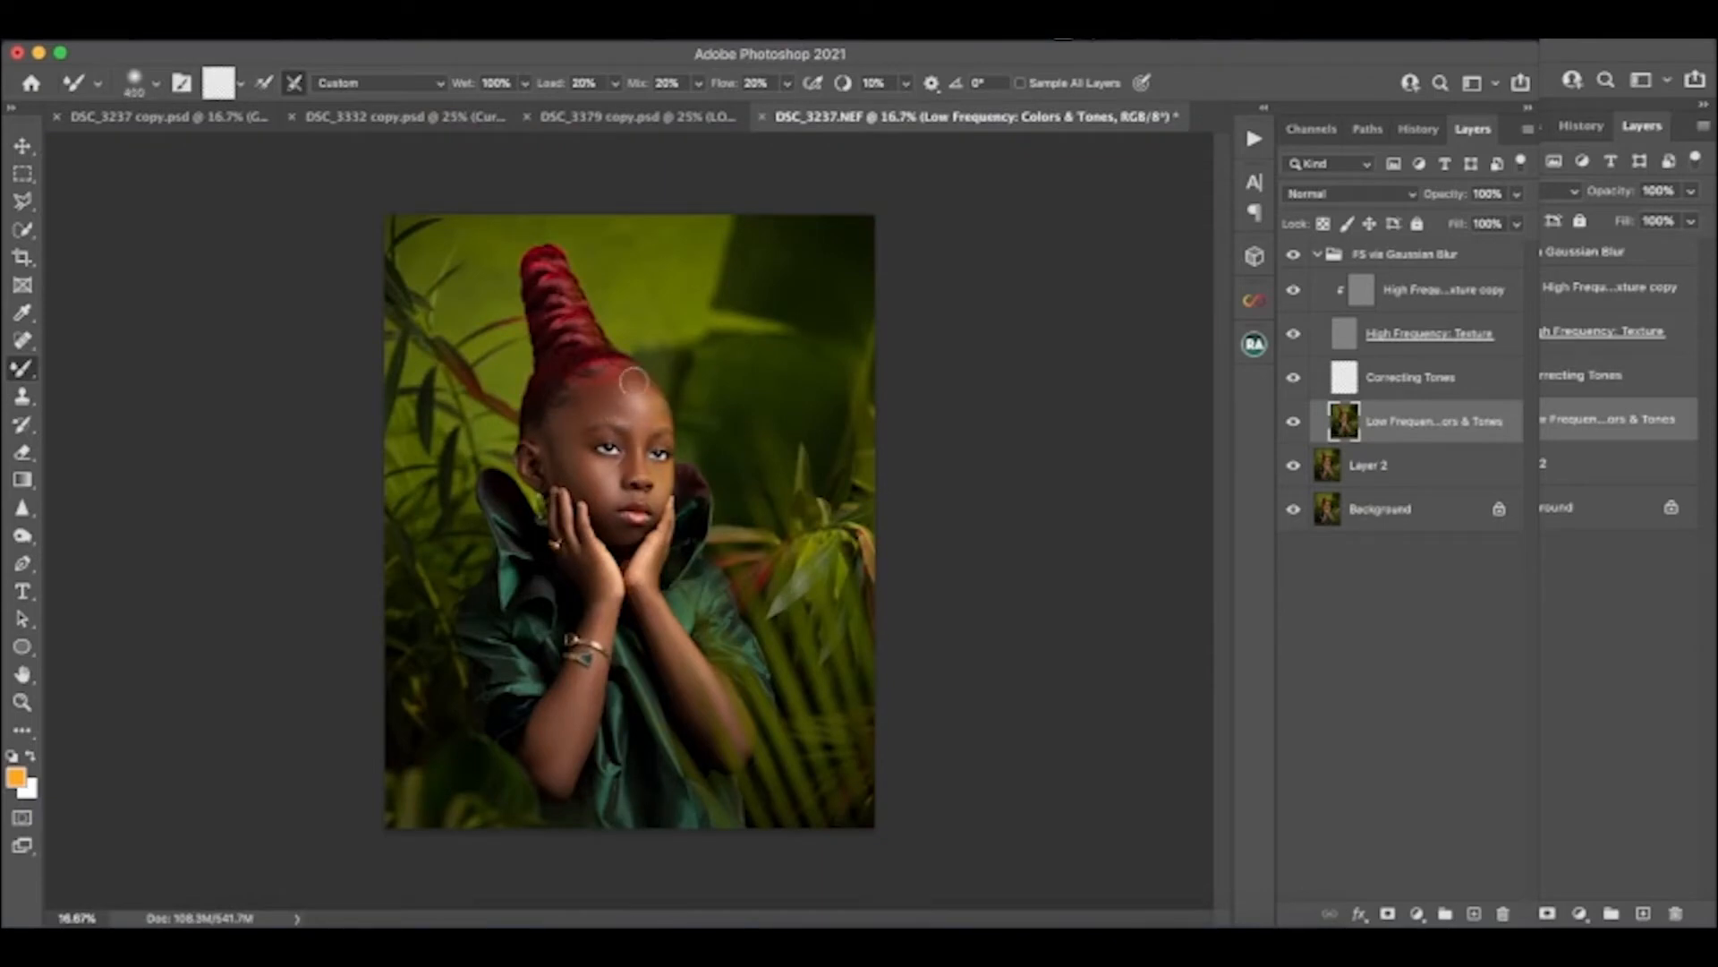
{"action": "key", "text": "super+plus"}
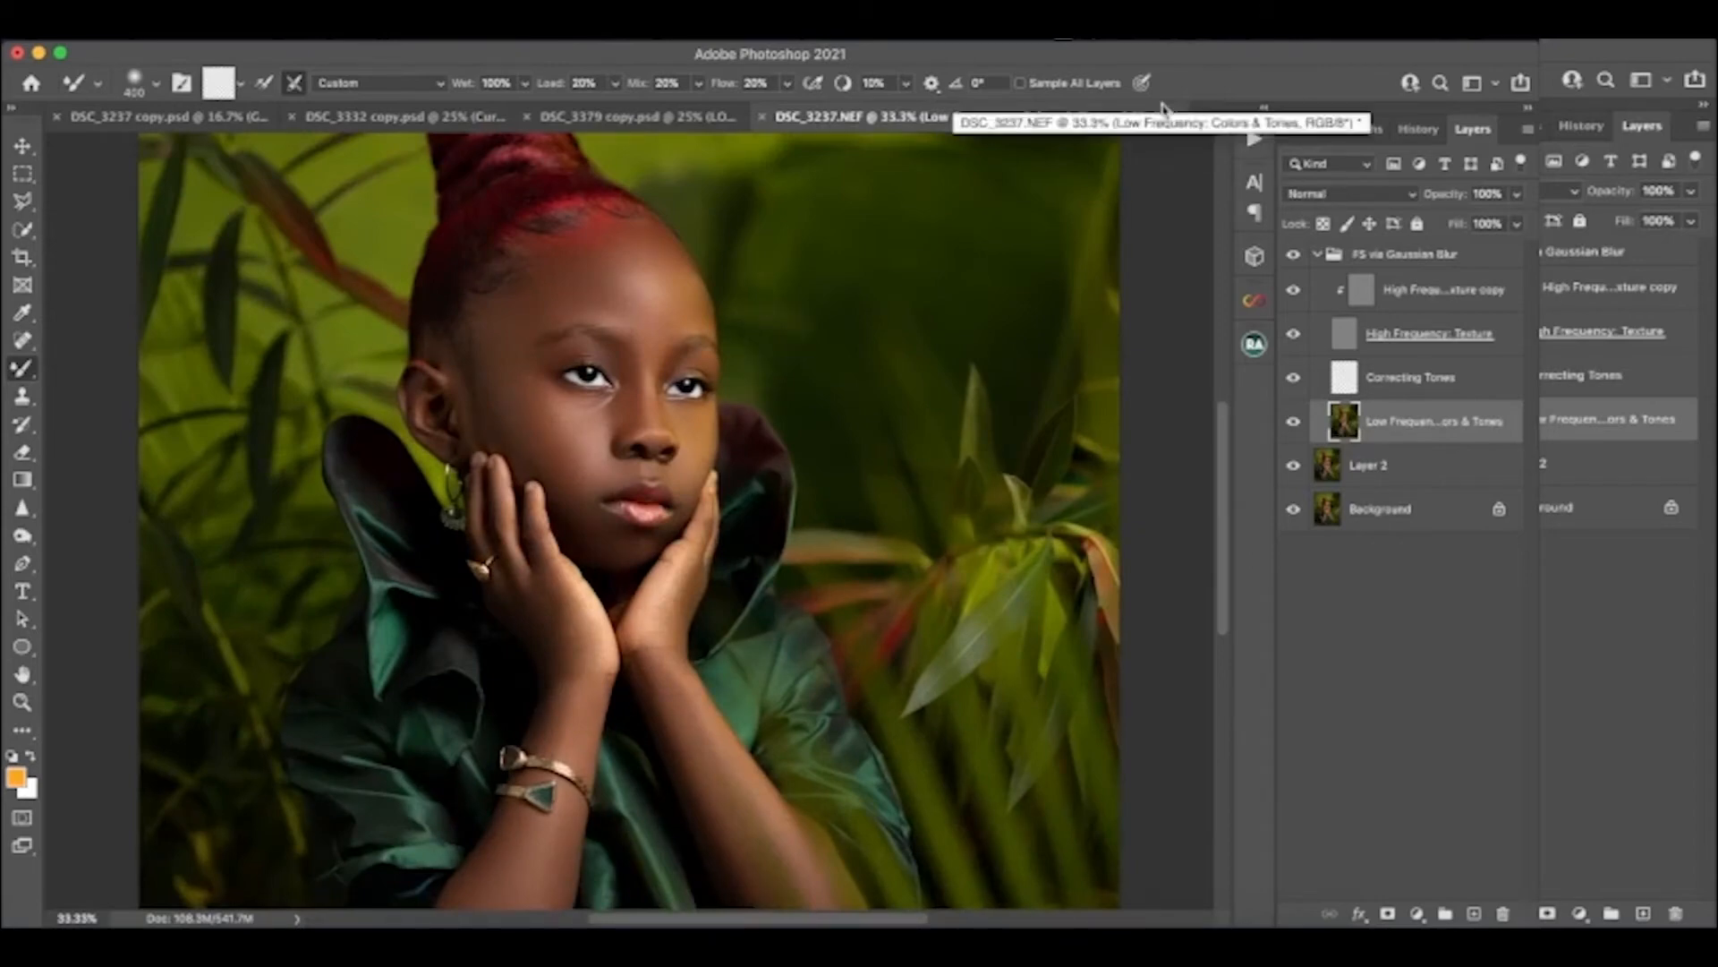
{"action": "key", "text": "super+minus"}
{"action": "key", "text": "super+minus"}
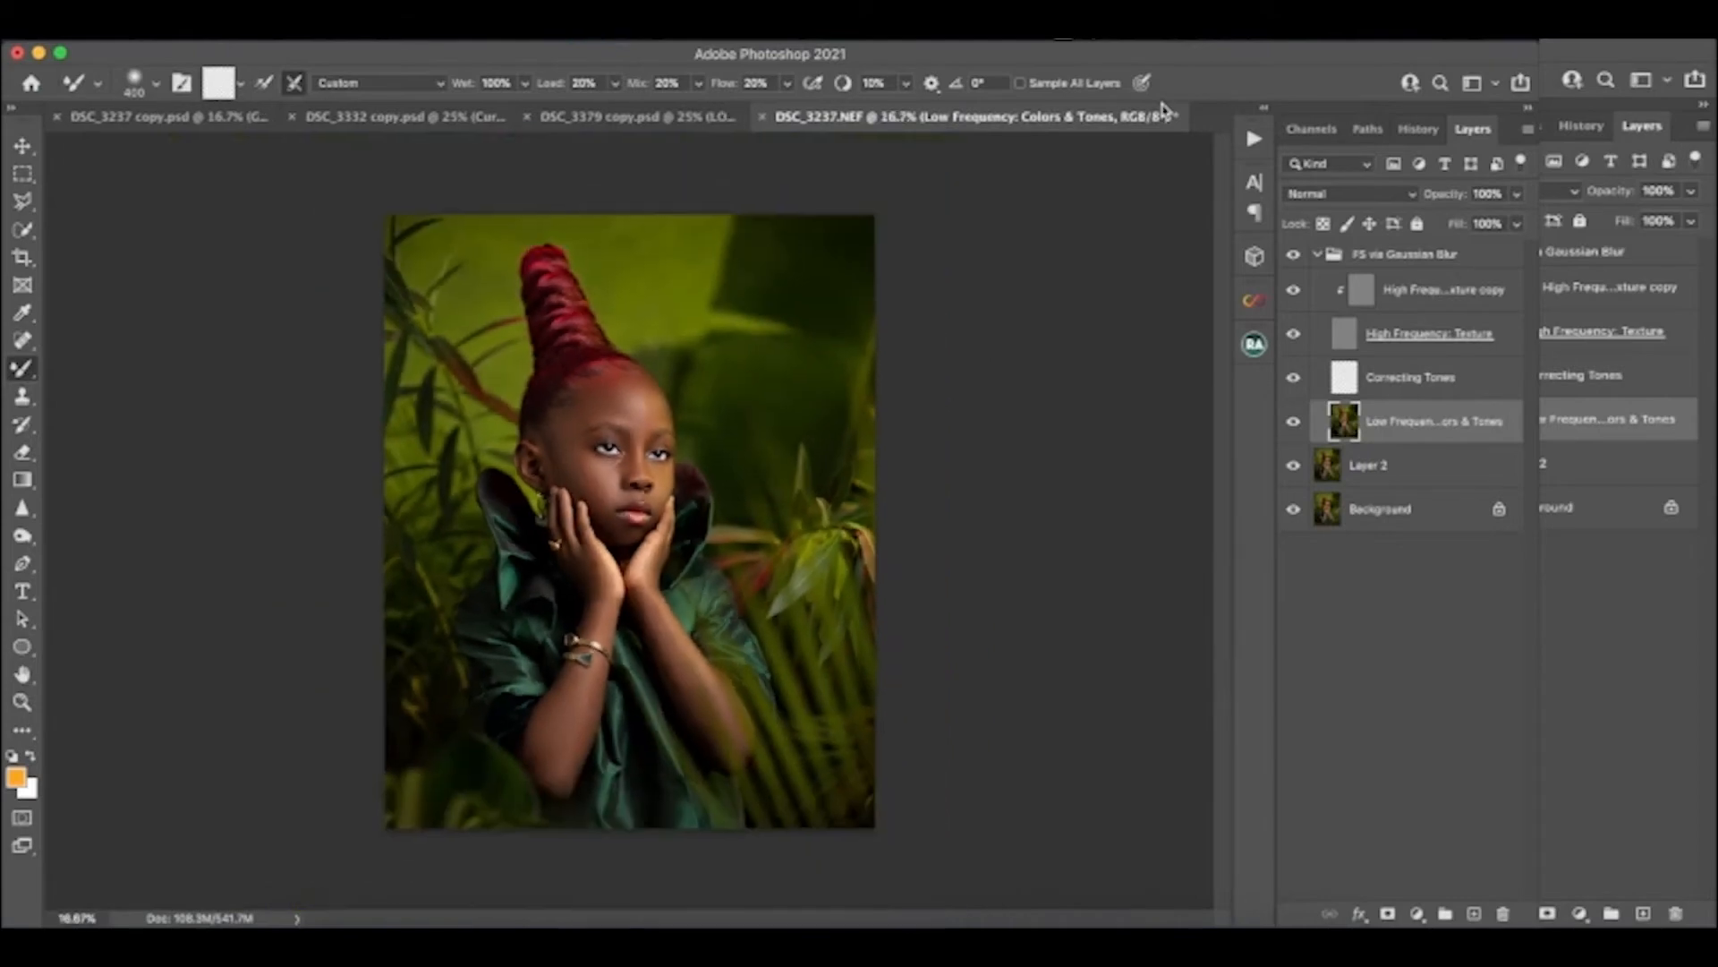
{"action": "key", "text": "super+plus"}
{"action": "key", "text": "super+plus"}
{"action": "key", "text": "super+plus"}
{"action": "key", "text": "super+plus"}
{"action": "key", "text": "super+plus"}
{"action": "key", "text": "super+plus"}
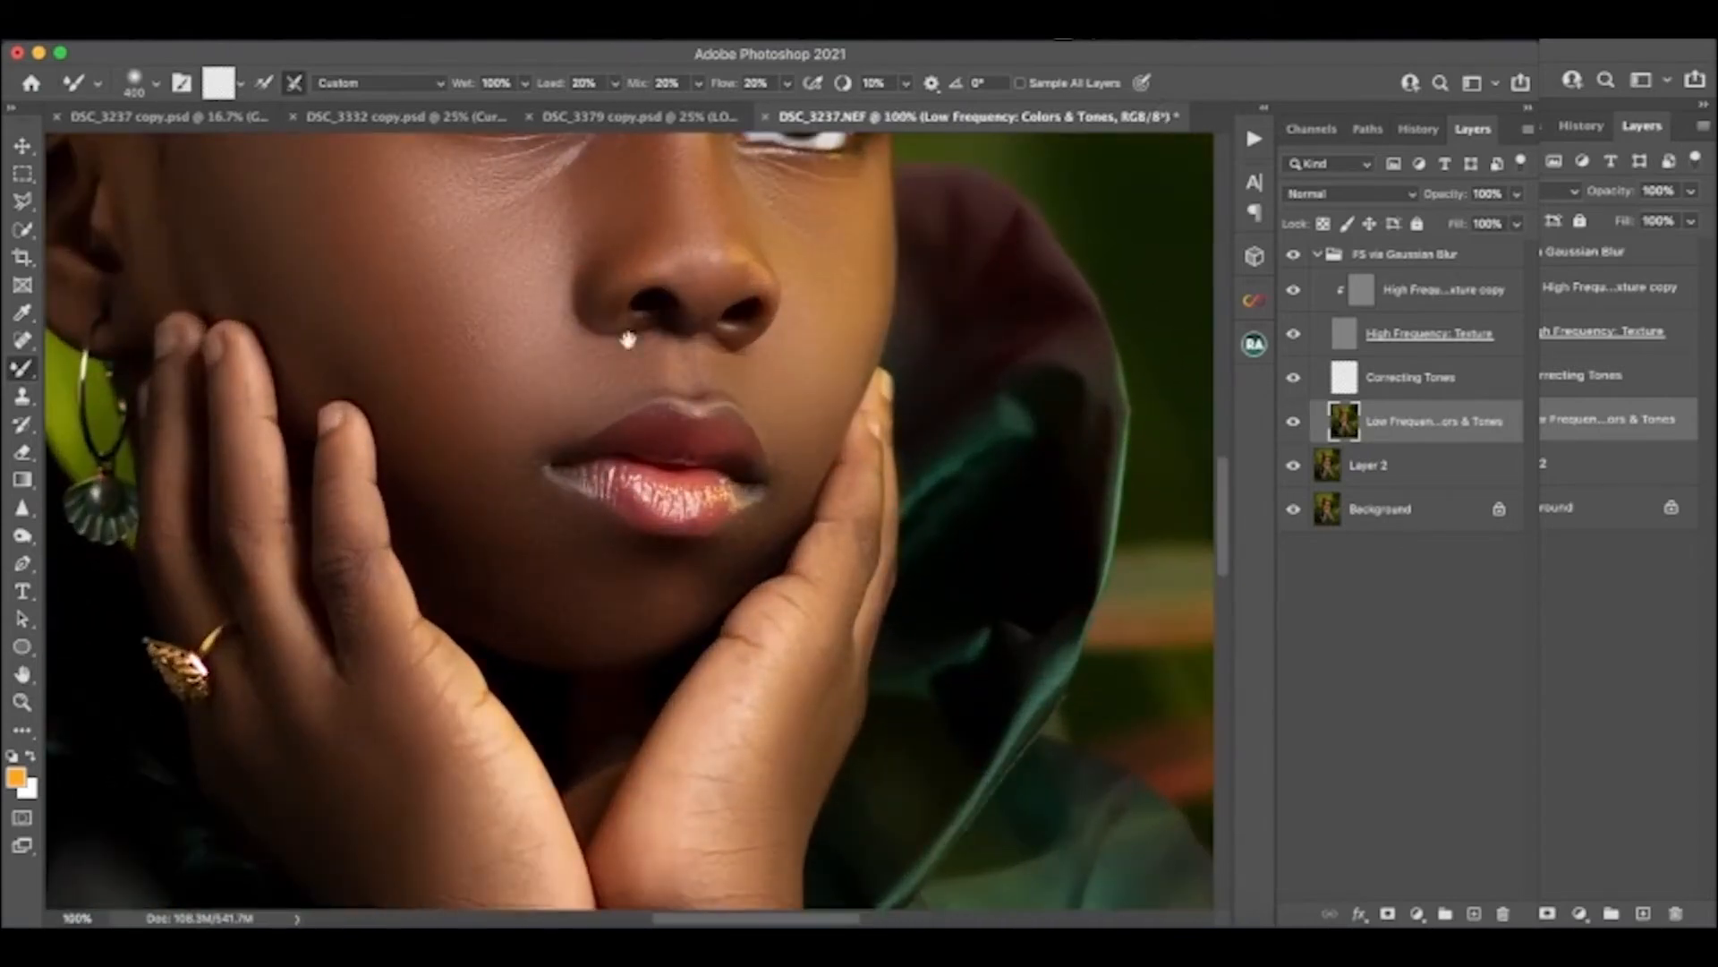
{"action": "mouse_move", "coordinate": [539, 407]}
{"action": "left_mouse_down"}
{"action": "mouse_move", "coordinate": [561, 873]}
{"action": "mouse_move", "coordinate": [529, 487]}
{"action": "mouse_move", "coordinate": [532, 517]}
{"action": "left_mouse_up"}
{"action": "key", "text": "super+minus"}
{"action": "key", "text": "super+minus"}
{"action": "key", "text": "super+minus"}
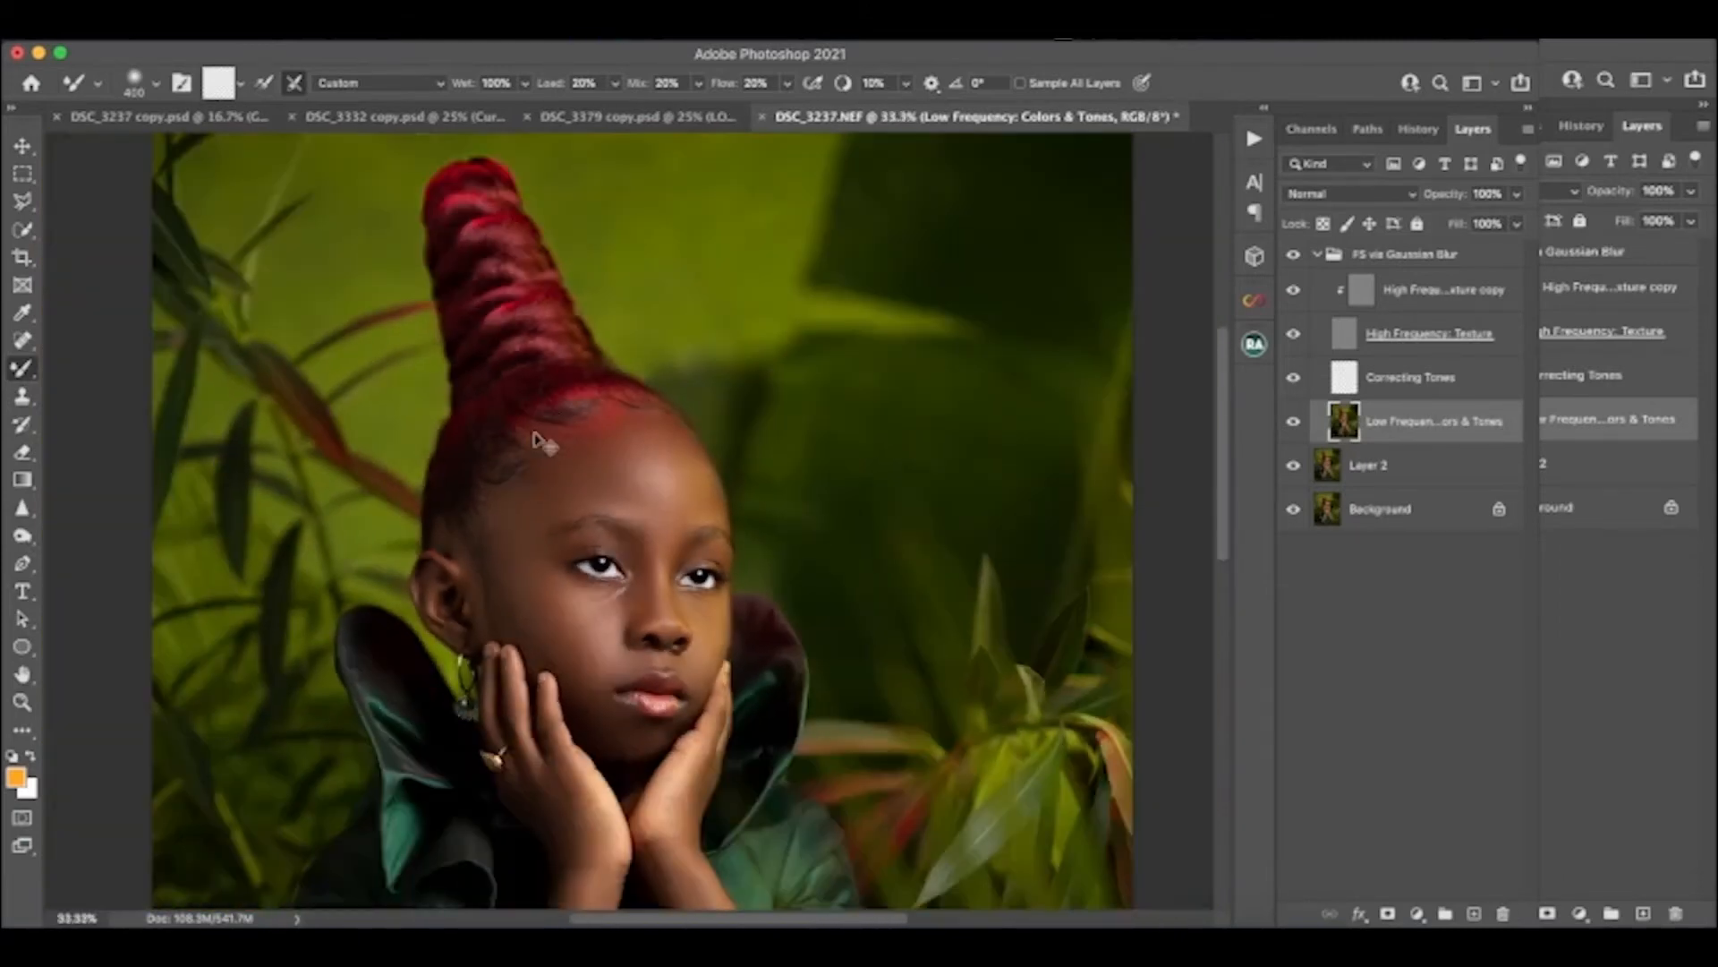
{"action": "key", "text": "super+plus"}
{"action": "key", "text": "super+plus"}
{"action": "key", "text": "super+minus"}
{"action": "key", "text": "super+minus"}
{"action": "key", "text": "super+minus"}
{"action": "key", "text": "super+minus"}
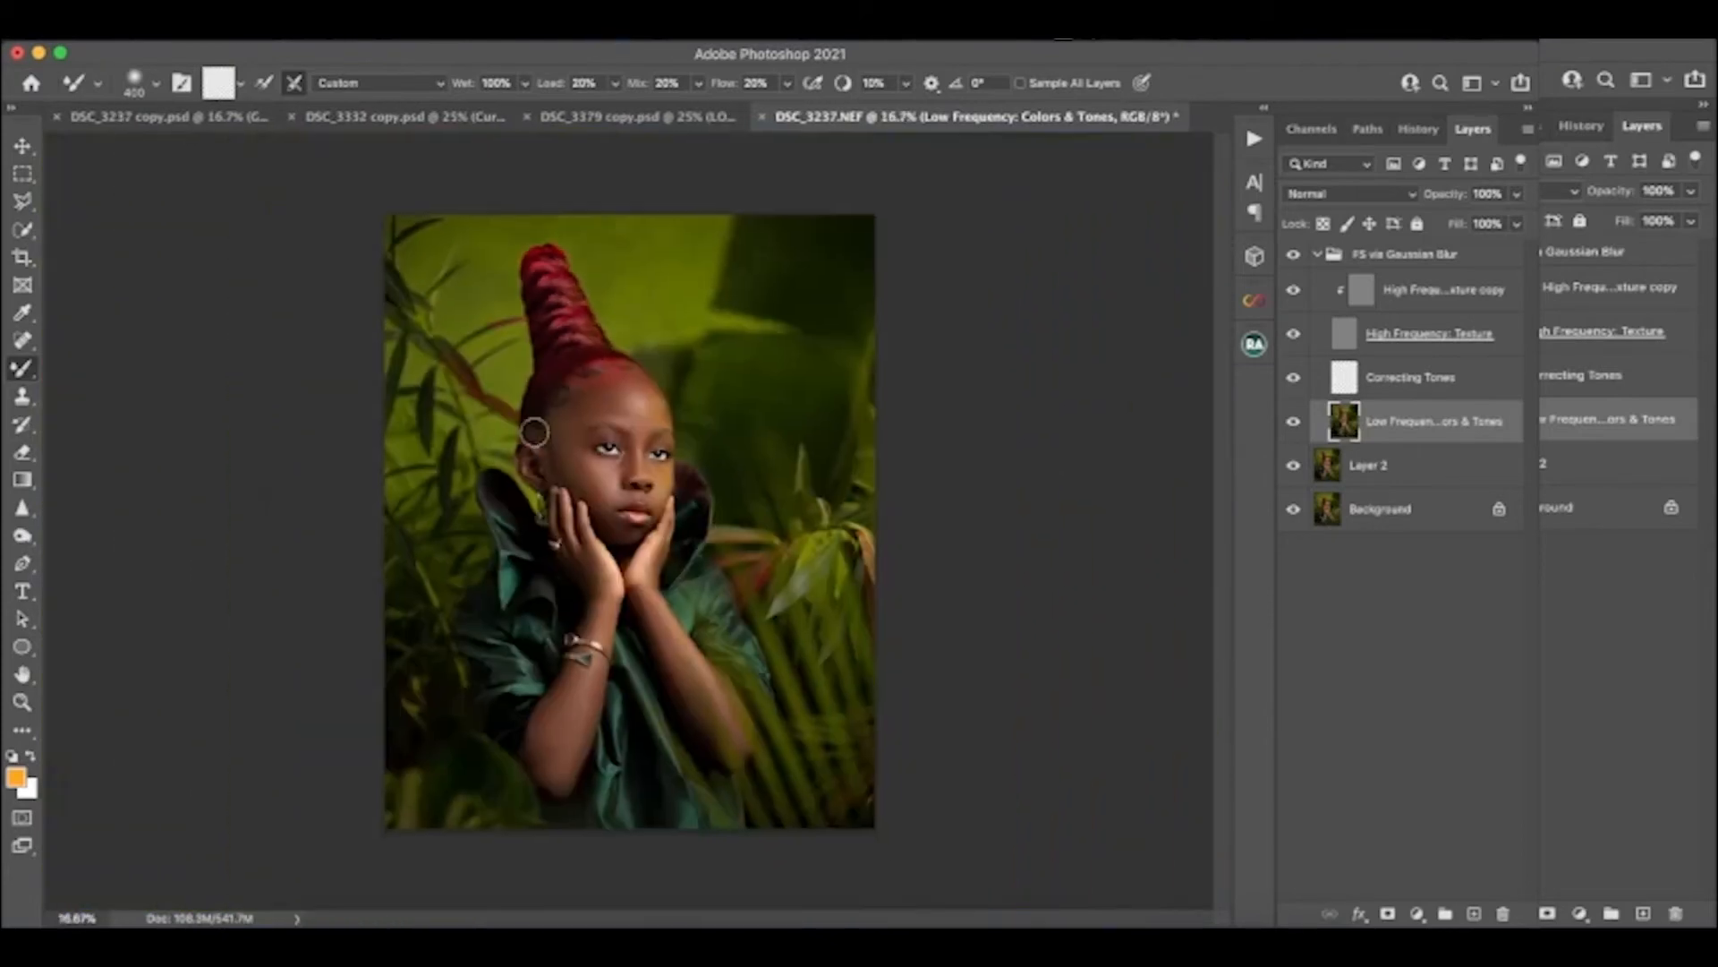
{"action": "key", "text": "super+plus"}
{"action": "key", "text": "super+plus"}
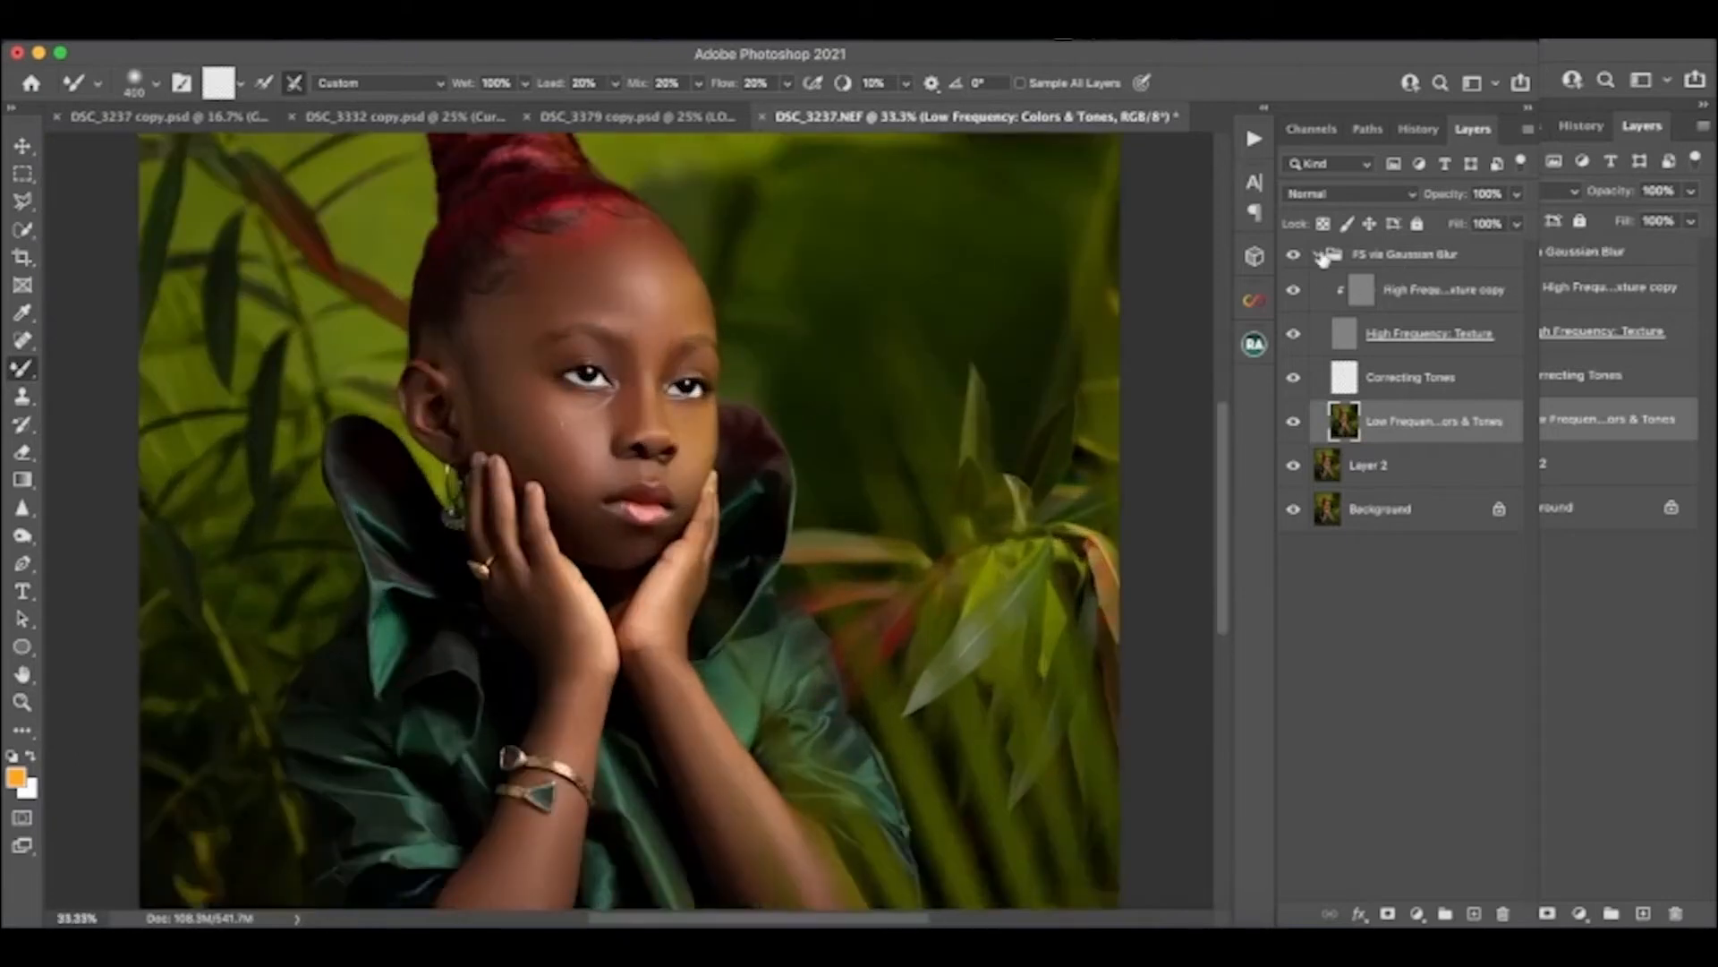
Collapse the frequency separation group, generate the Beauty Retouch DB Curves layers, and delete the Visual Aid group
{"action": "left_click", "coordinate": [1318, 254]}
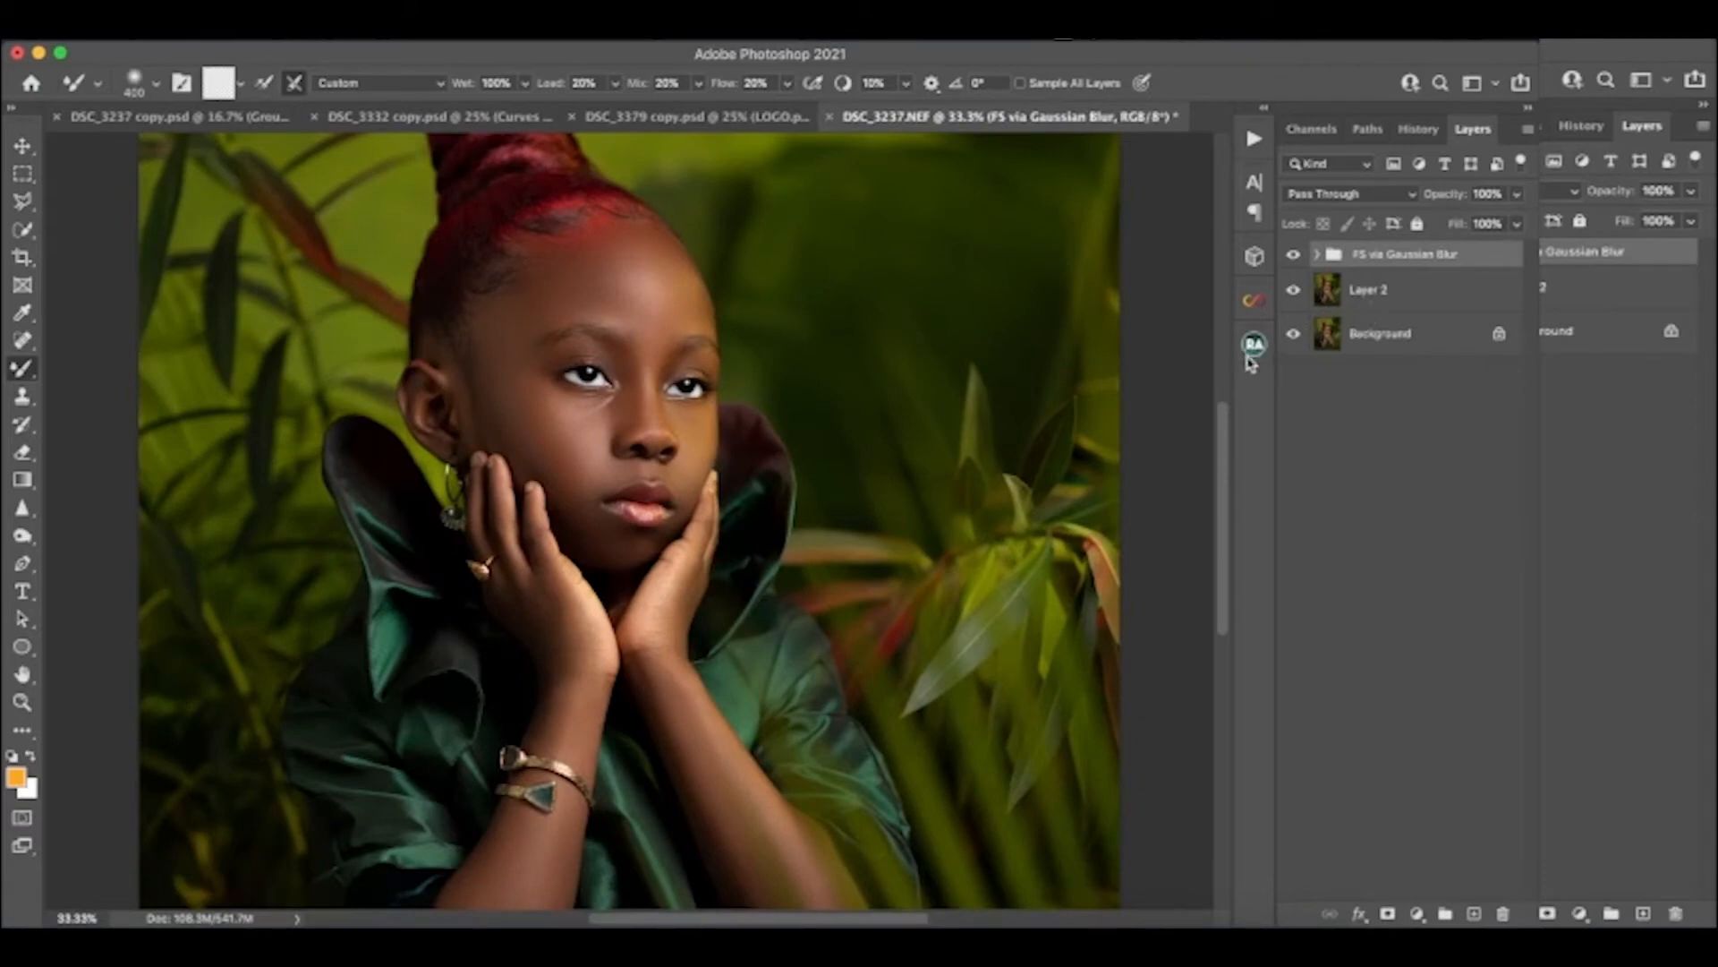
{"action": "left_click", "coordinate": [1255, 343]}
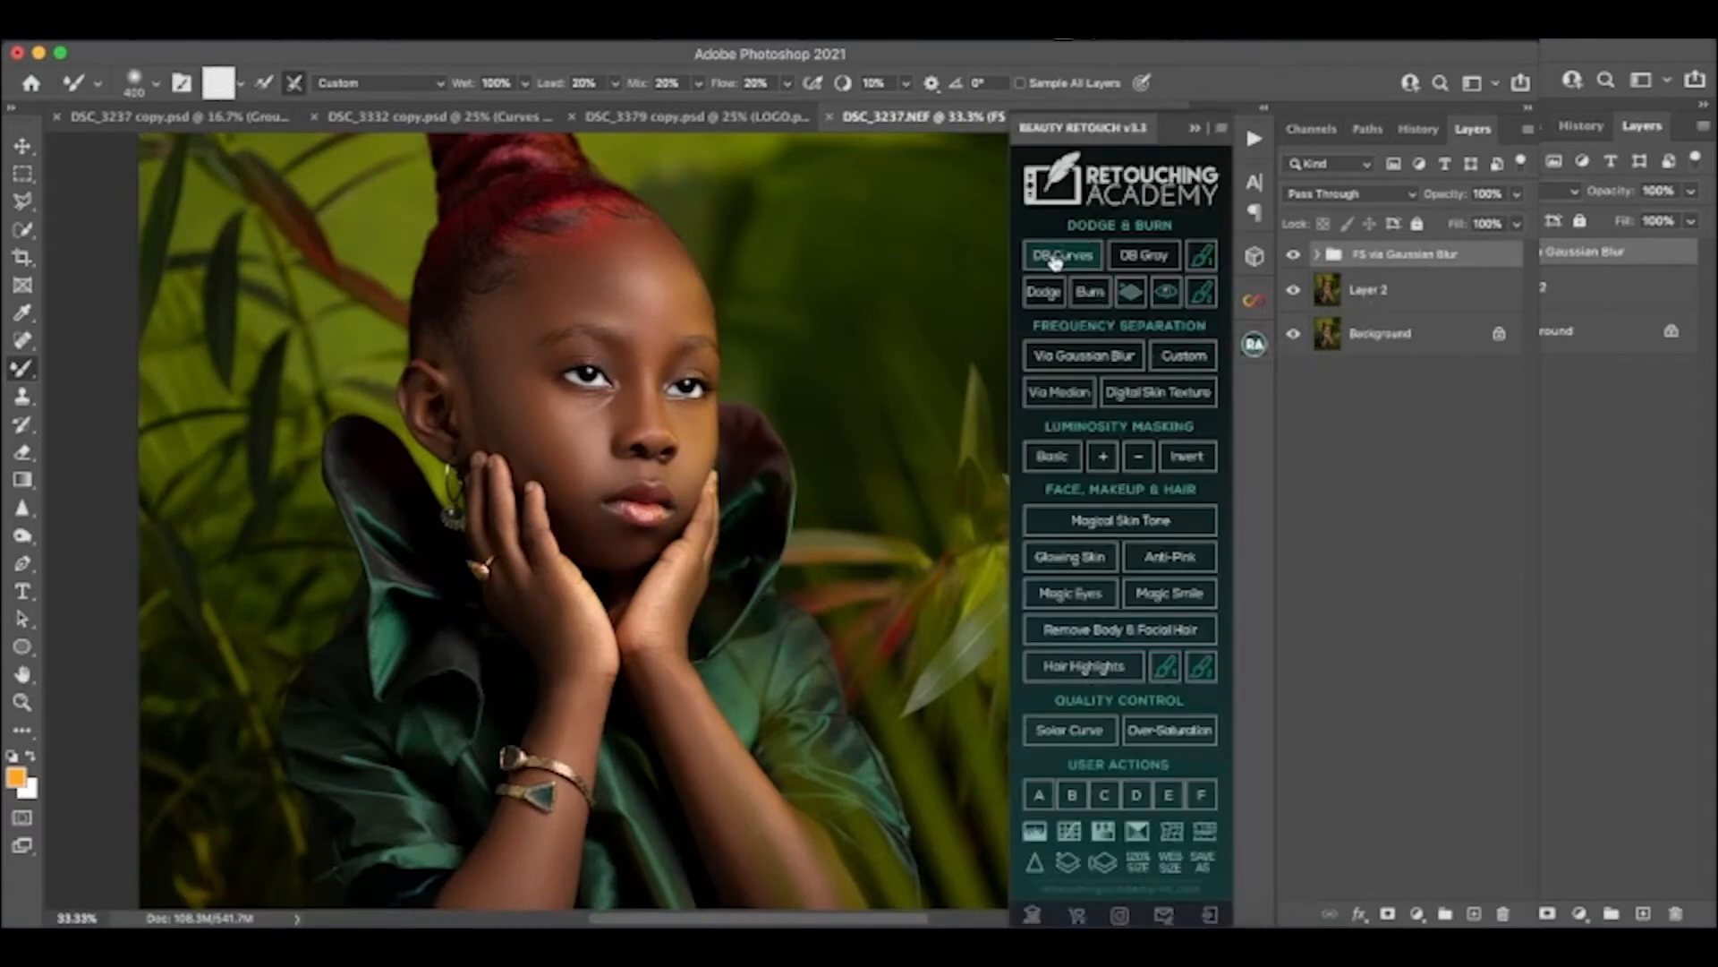
{"action": "left_click", "coordinate": [1086, 258]}
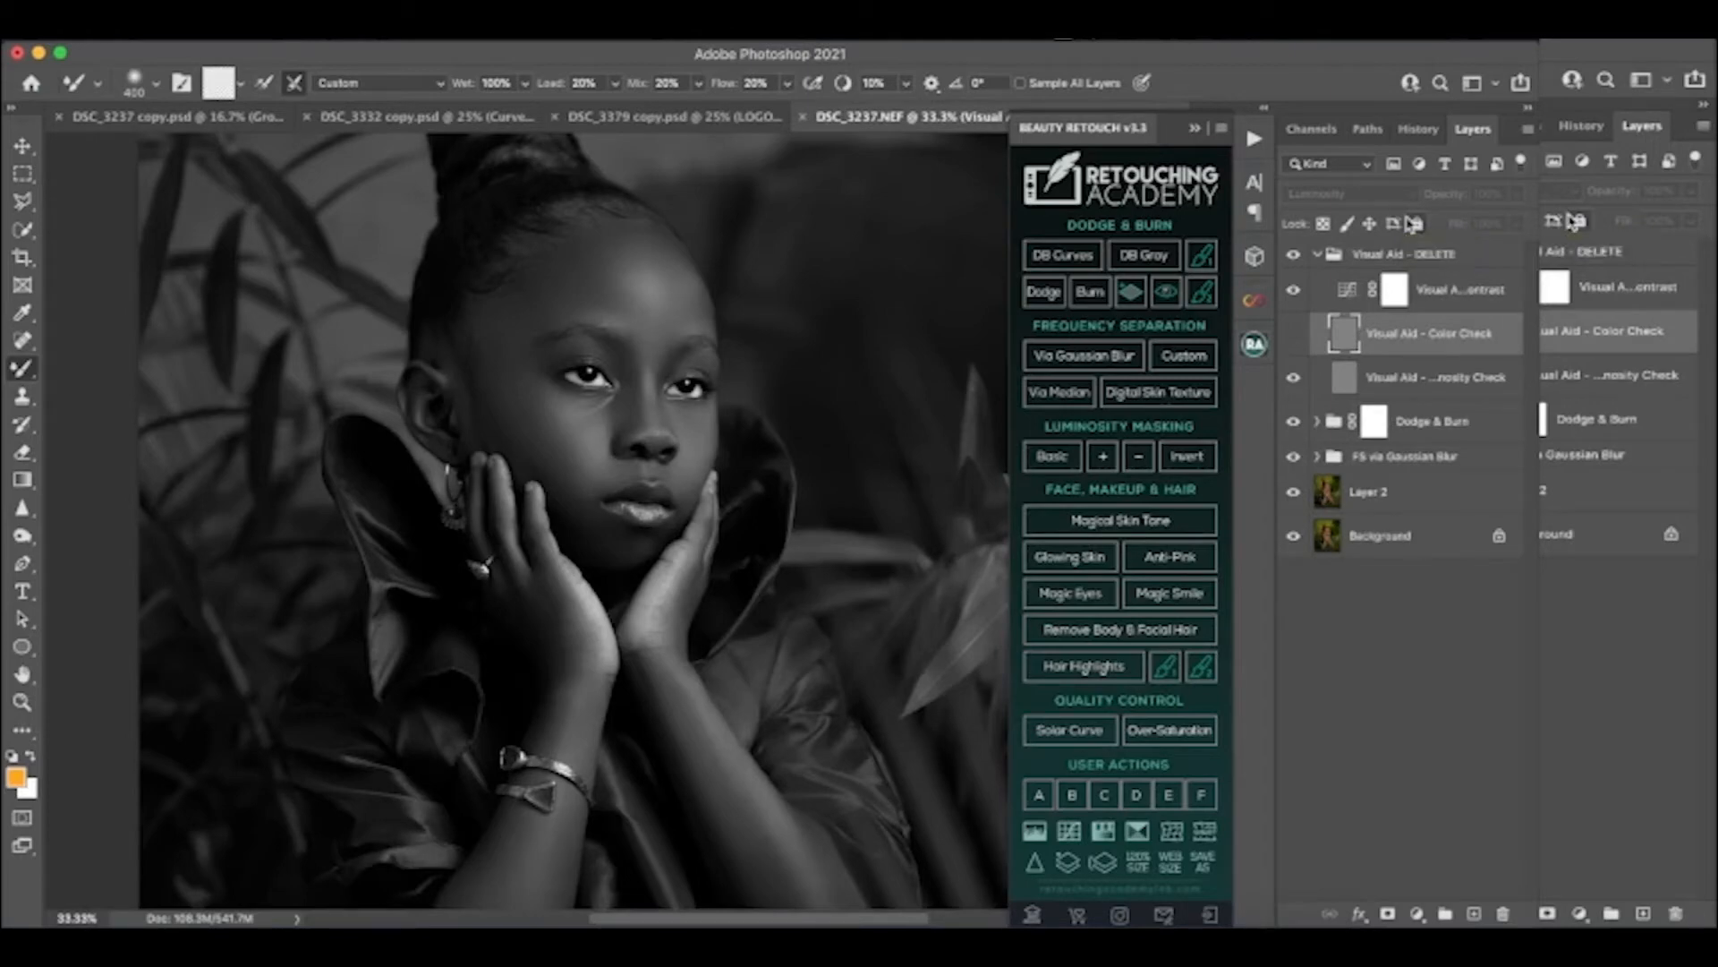
{"action": "left_click", "coordinate": [1460, 257]}
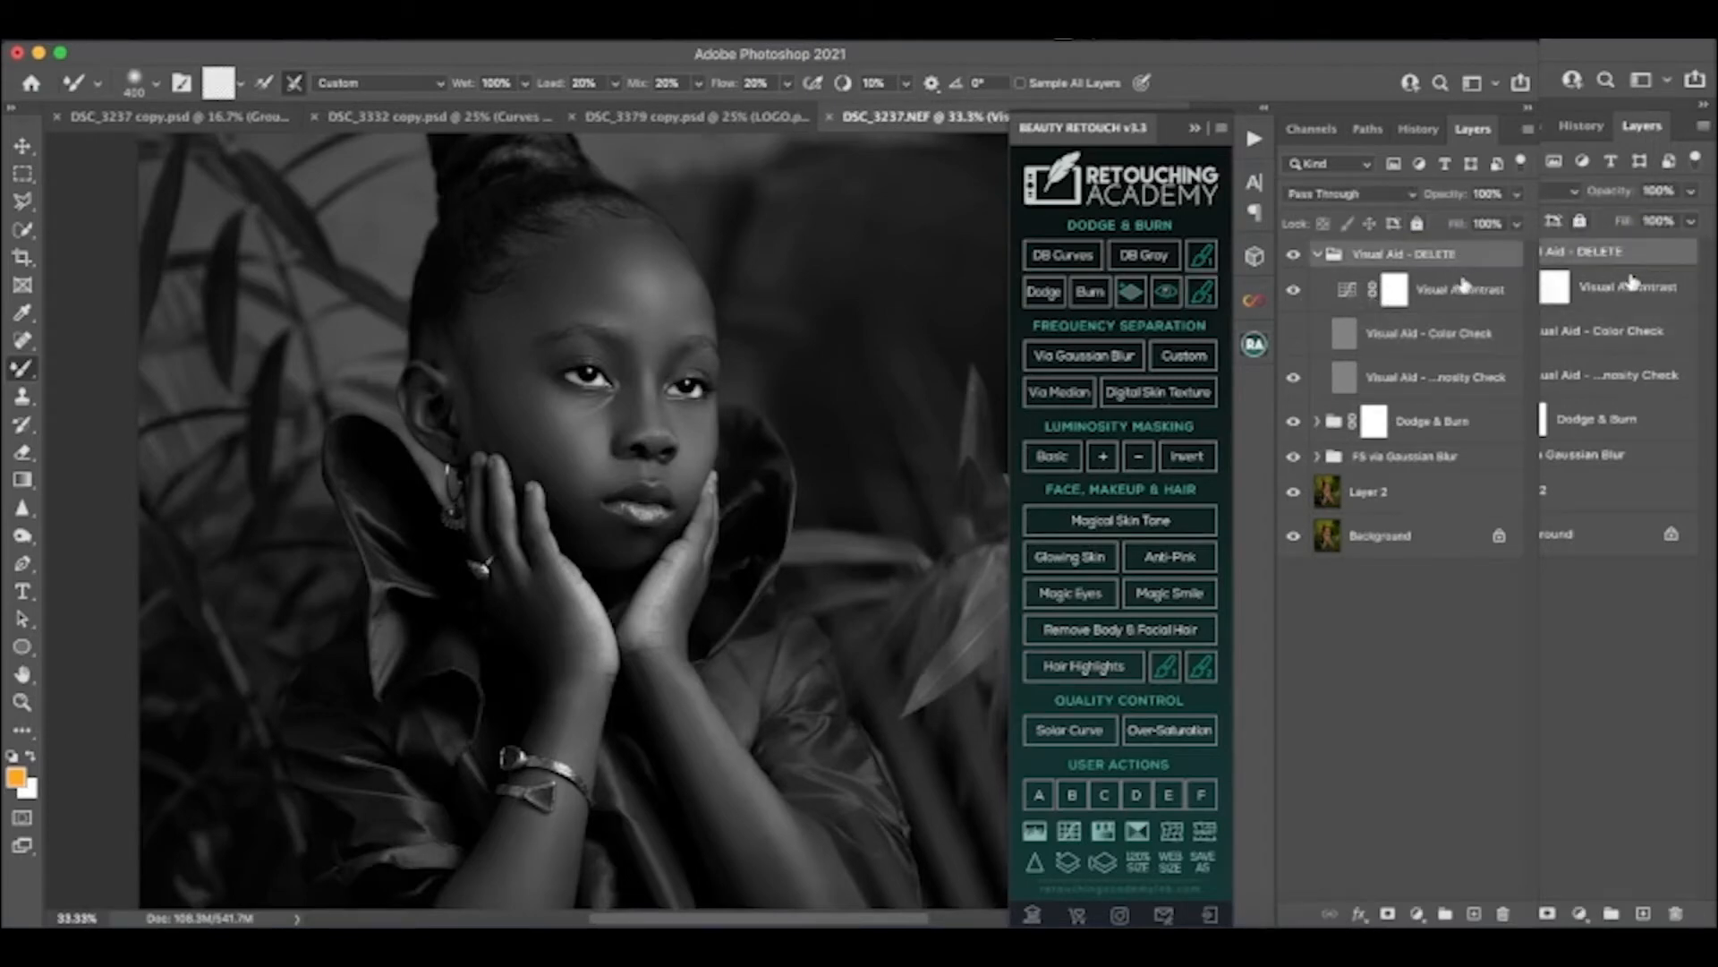
{"action": "key", "text": "Delete"}
{"action": "left_click", "coordinate": [1317, 263]}
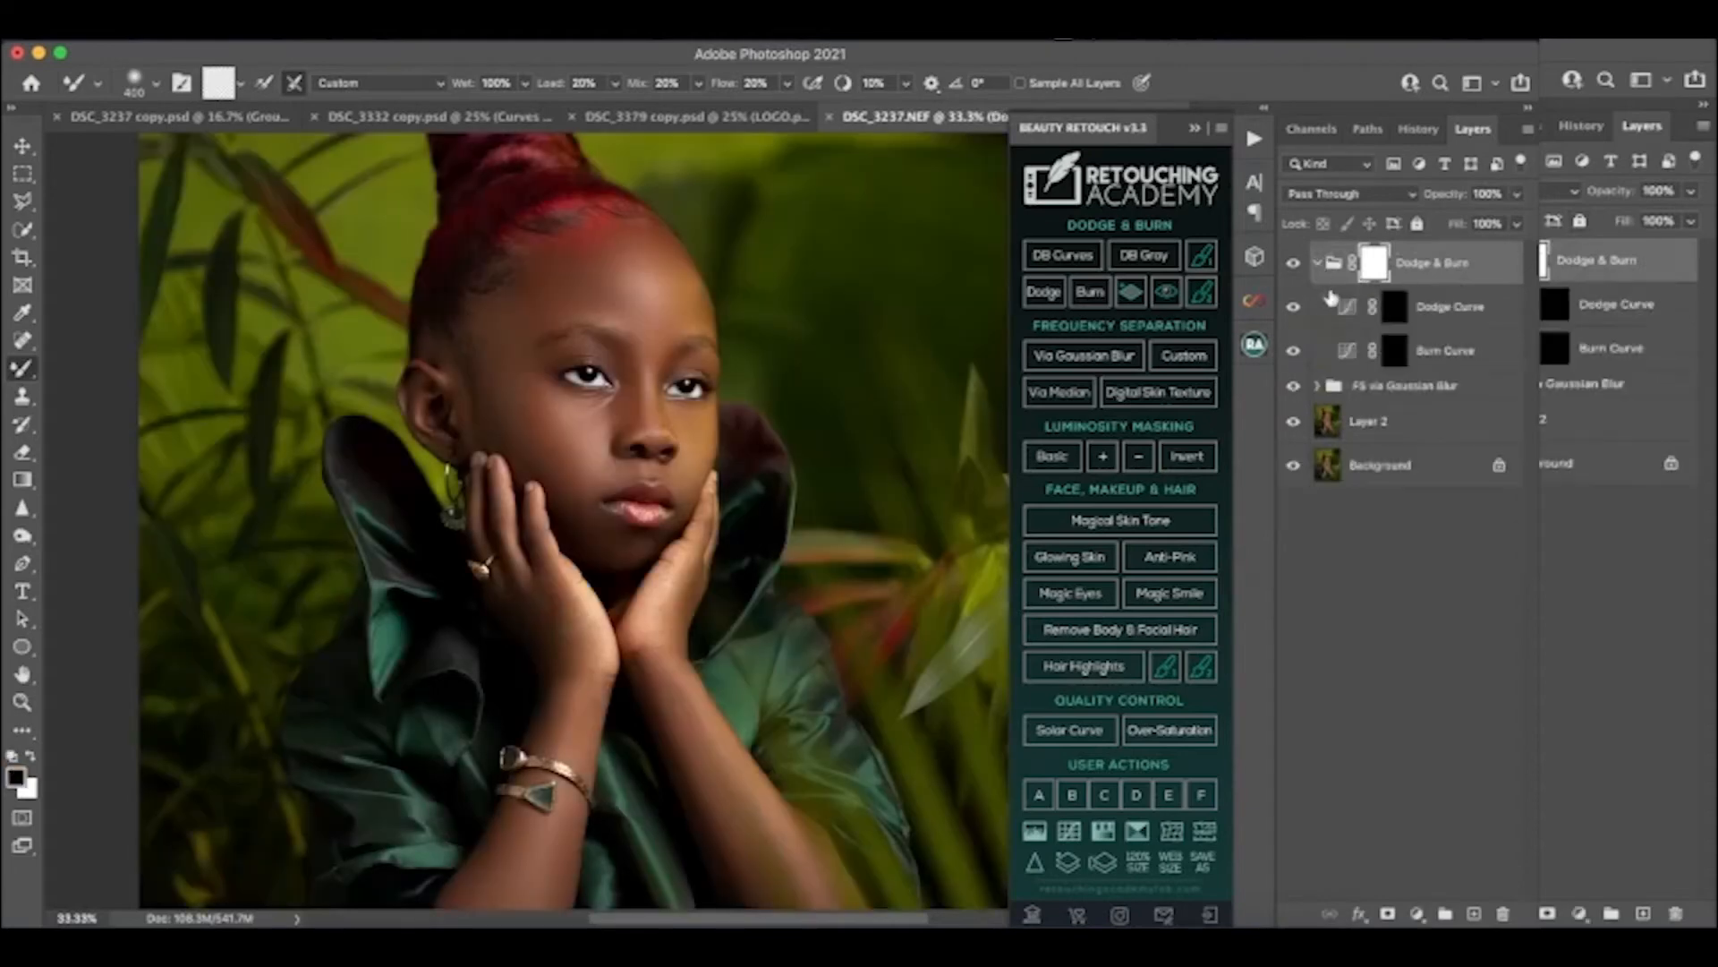
Paint white on the Burn Curve mask with the Brush at 2% flow to darken bright patches on the face
{"action": "left_click", "coordinate": [1398, 353]}
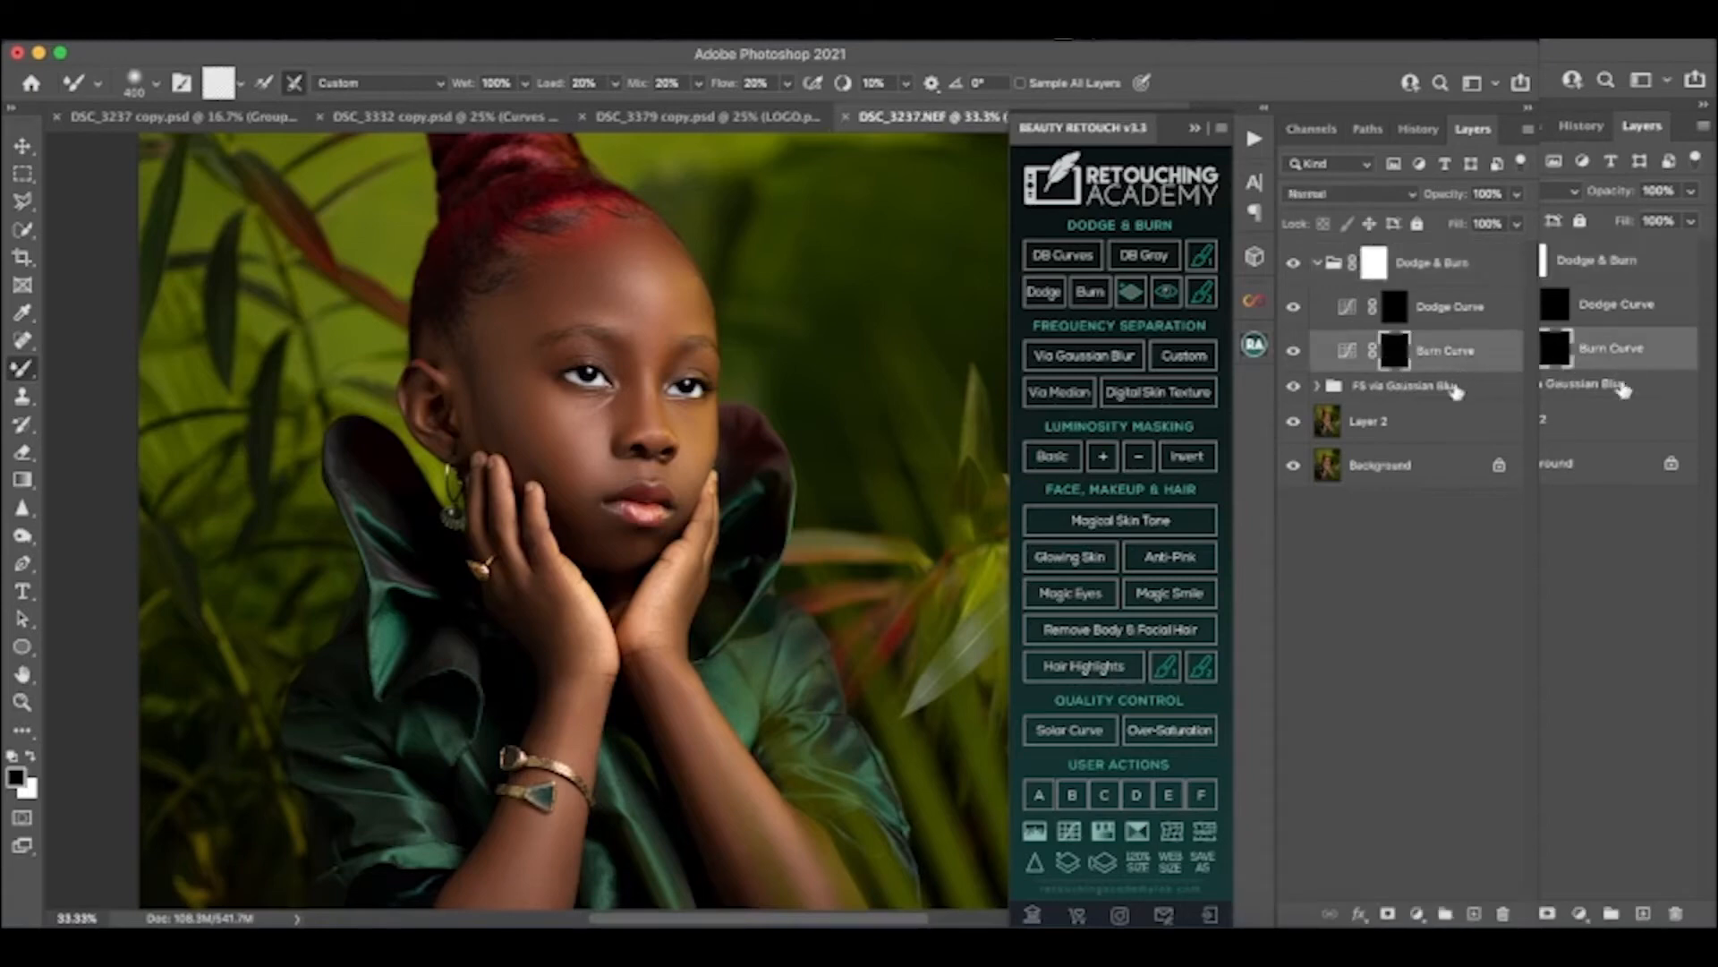
{"action": "left_click", "coordinate": [29, 379]}
{"action": "left_click", "coordinate": [80, 366]}
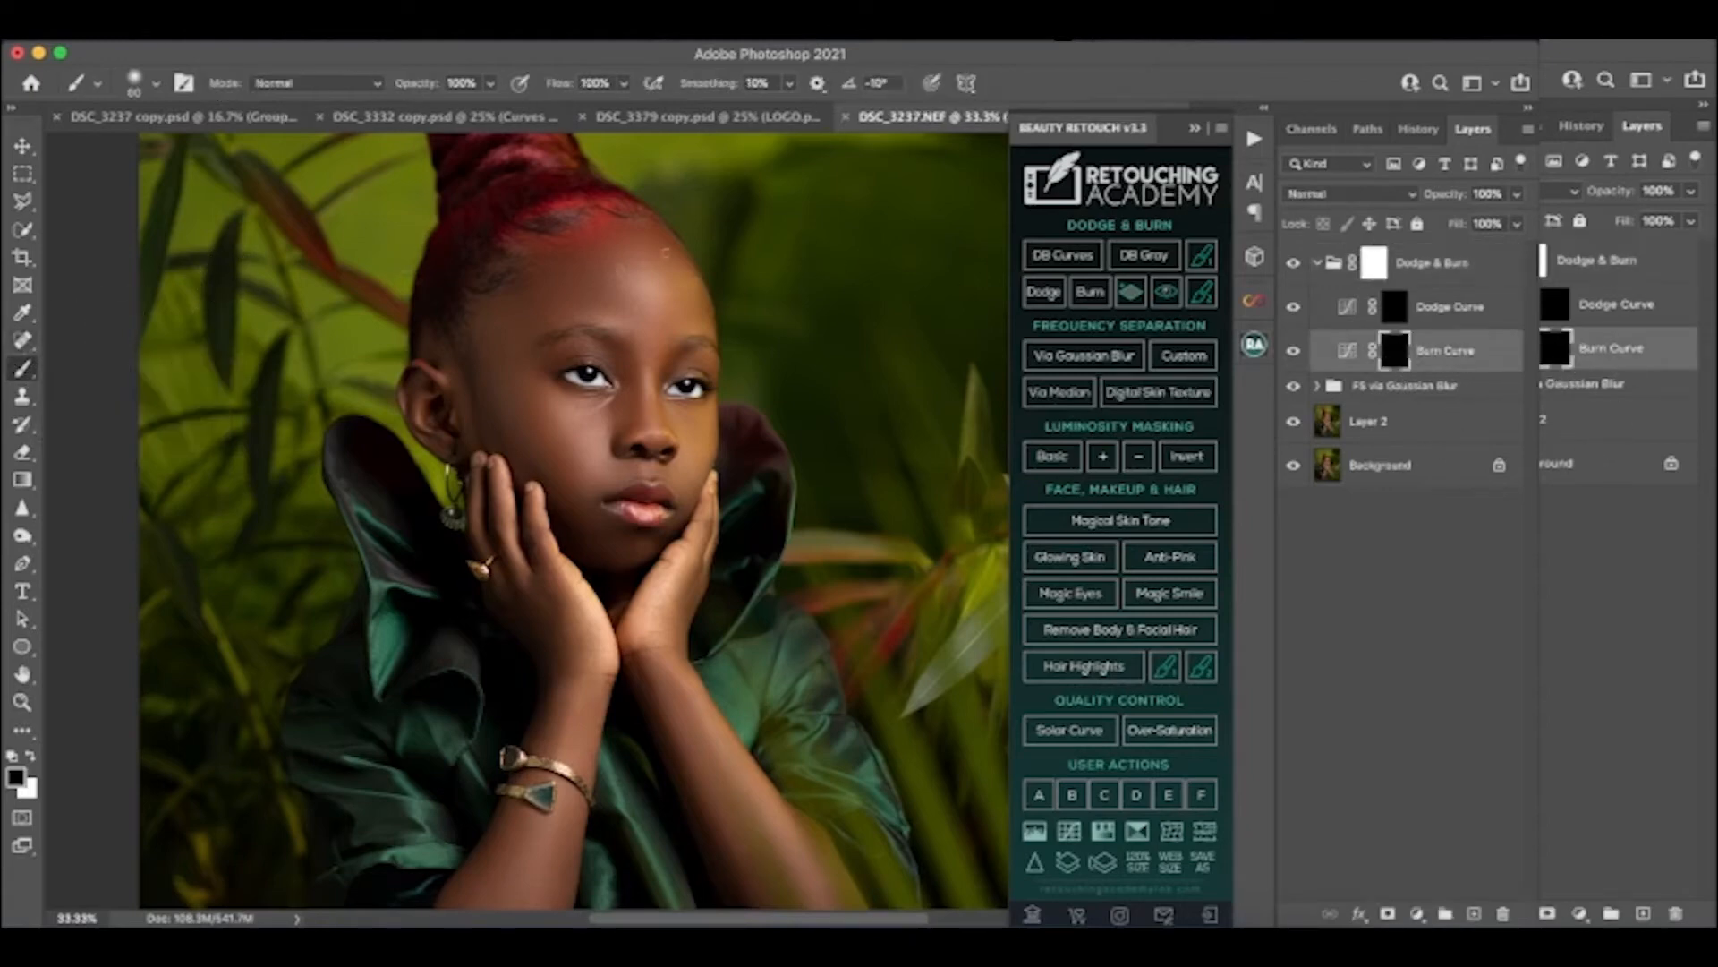
{"action": "left_click", "coordinate": [565, 87]}
{"action": "type", "text": "1"}
{"action": "key", "text": "Return"}
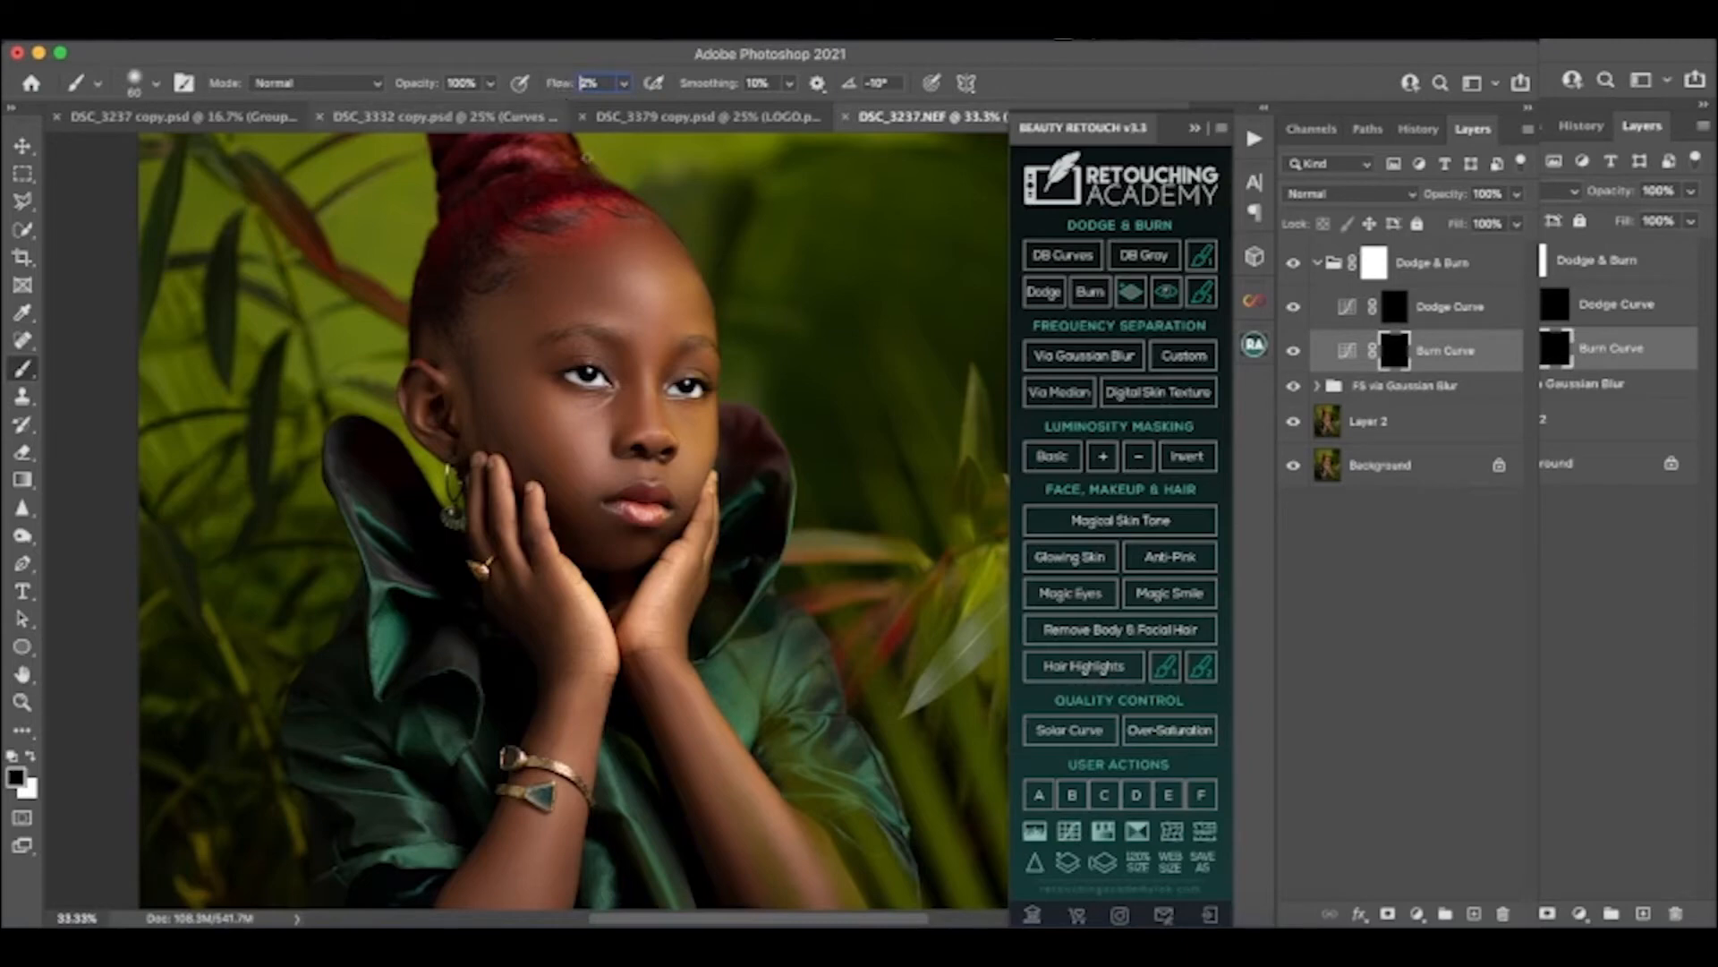
{"action": "key", "text": "super+equal"}
{"action": "key", "text": "super+equal"}
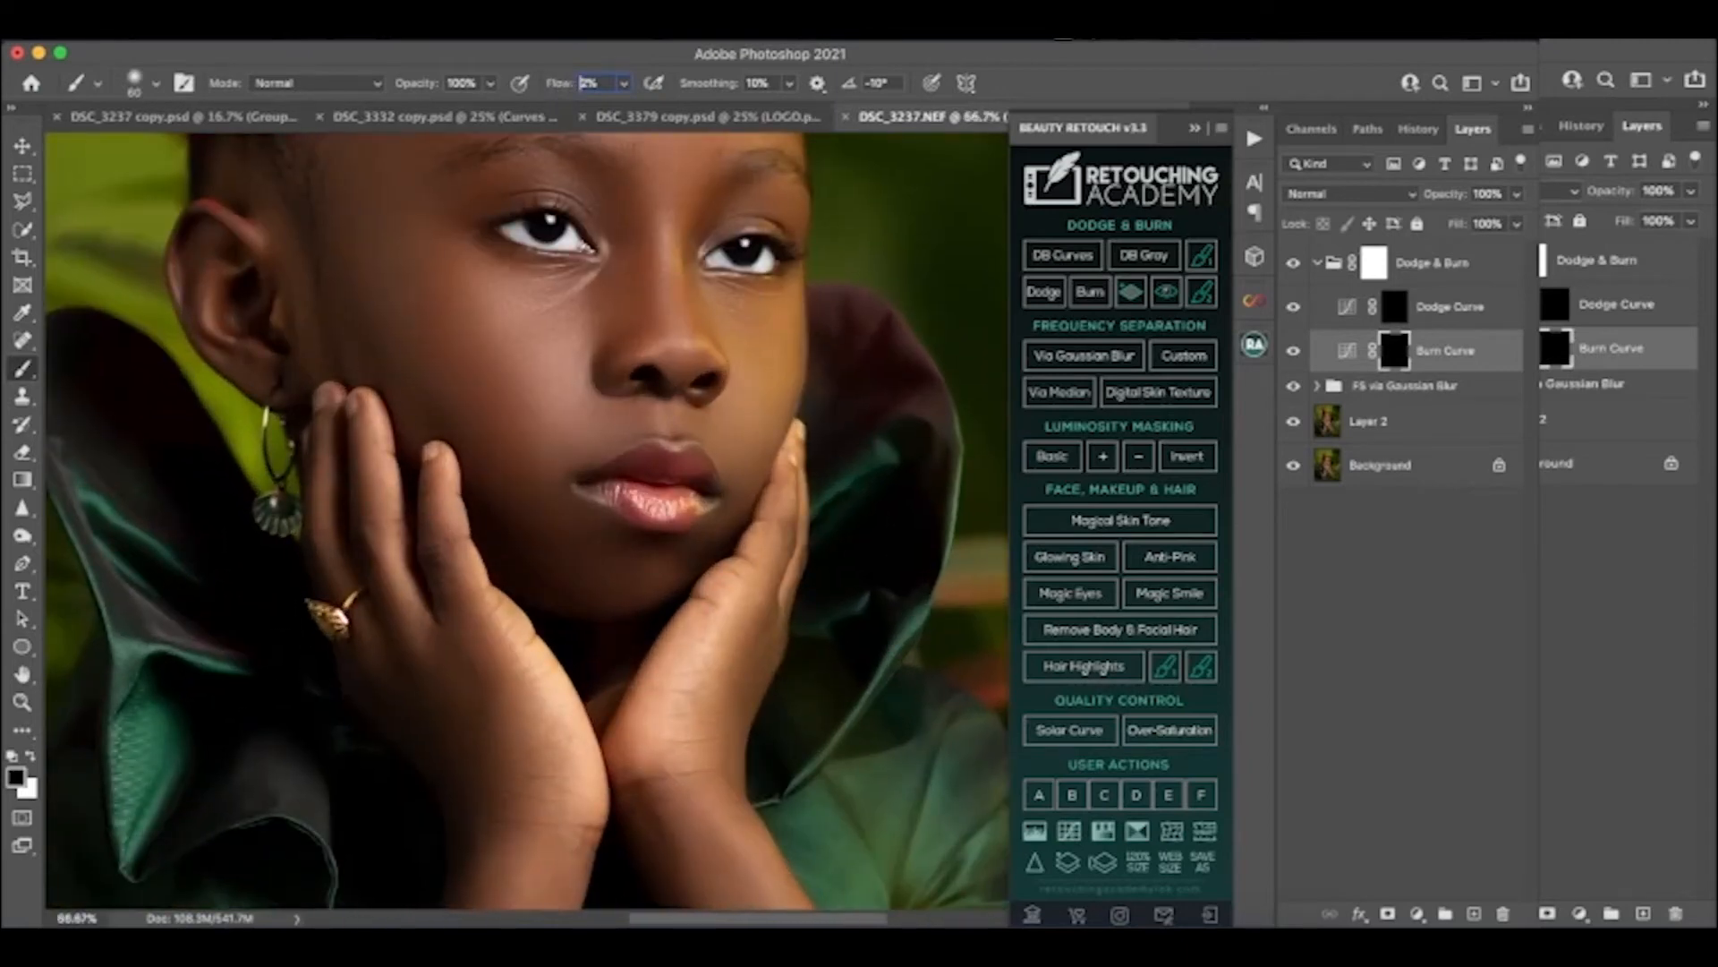
{"action": "scroll", "coordinate": [699, 407], "scroll_direction": "up", "scroll_amount": 5}
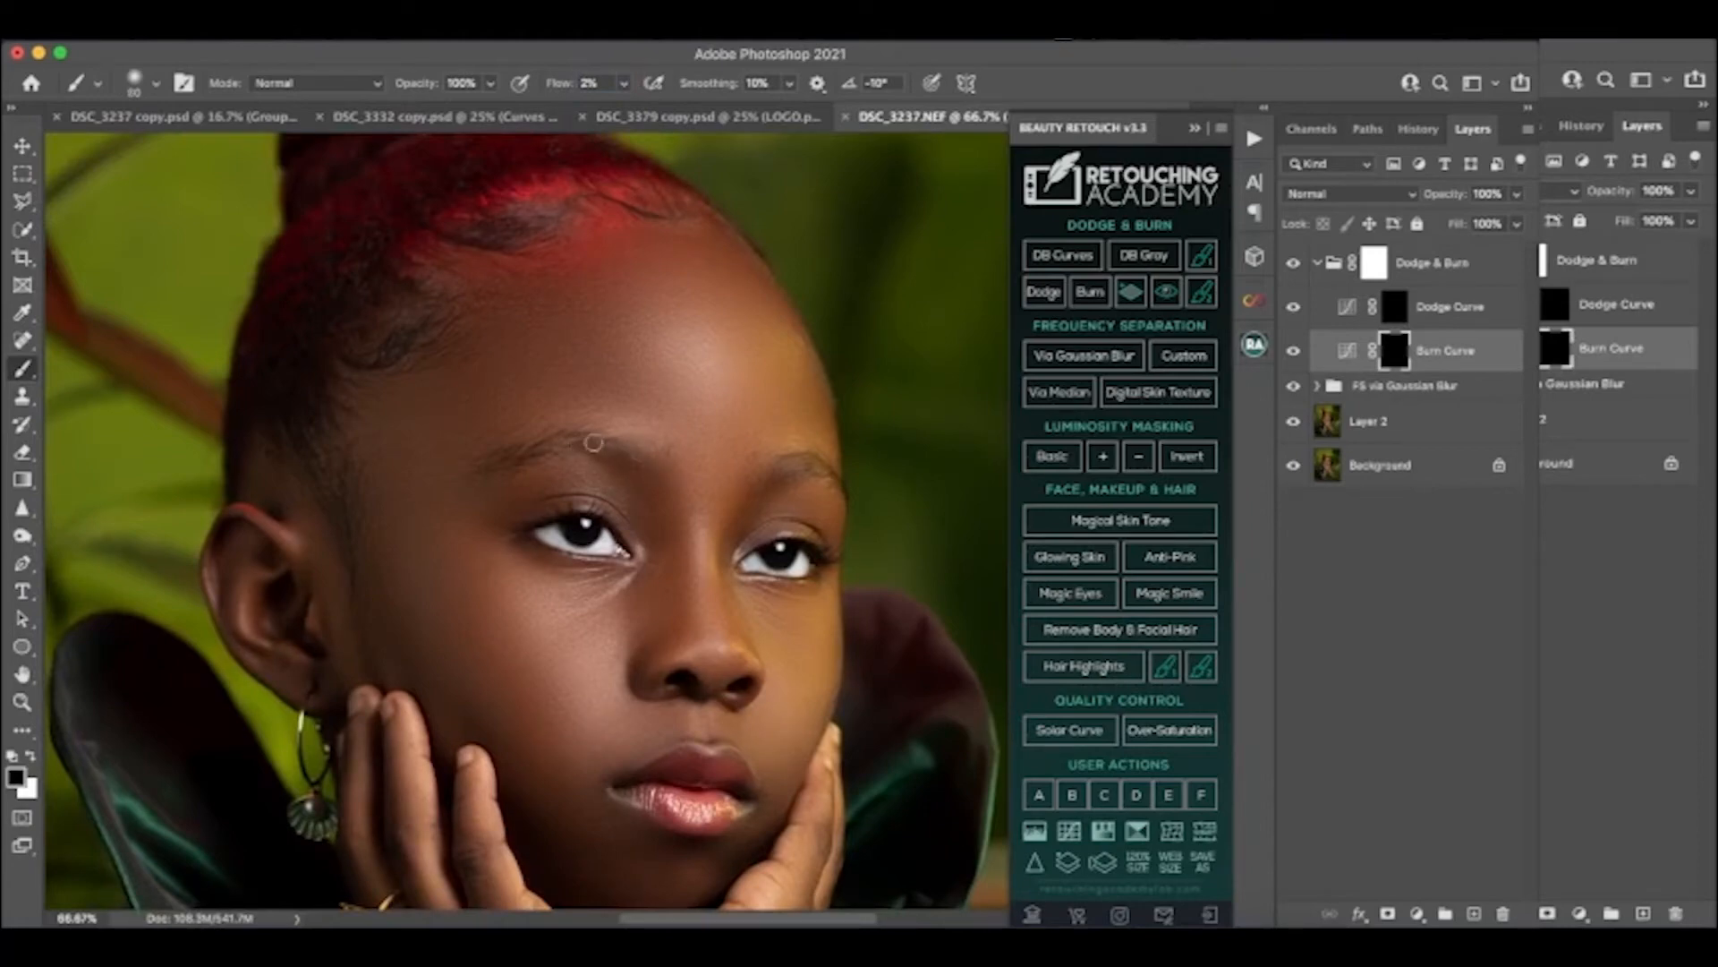
{"action": "key", "text": "x"}
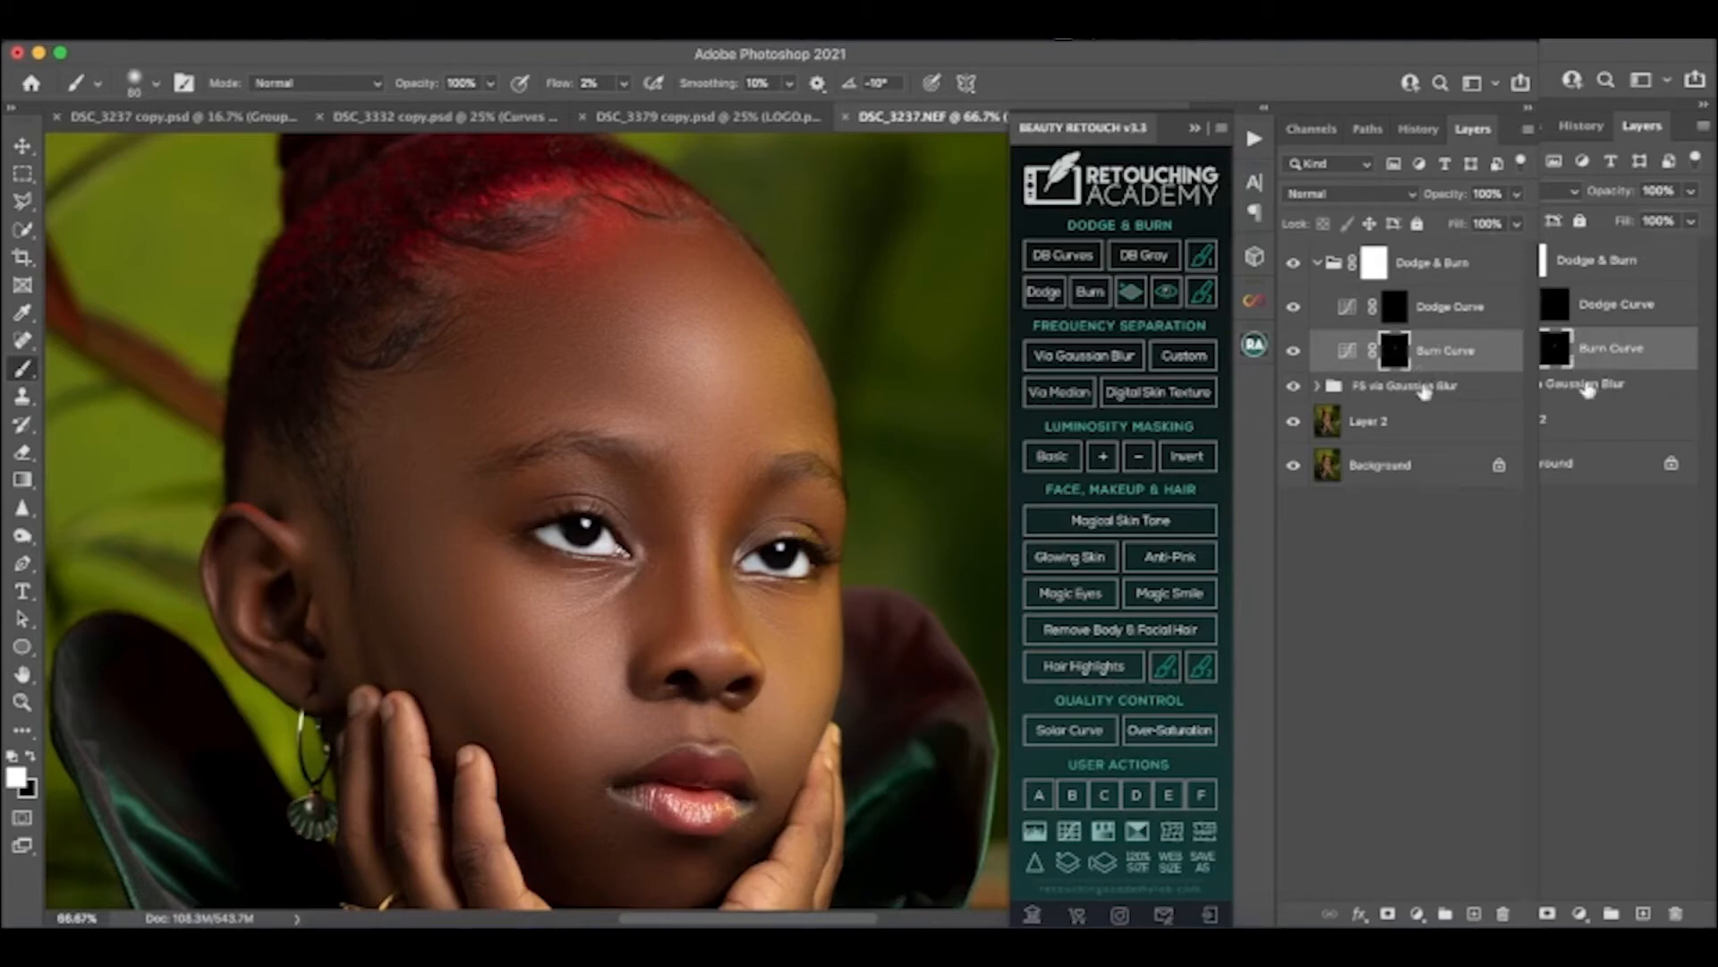
Paint white on the Dodge Curve mask with a larger brush at 2% flow to lighten dark areas of the face
{"action": "left_click", "coordinate": [1396, 309]}
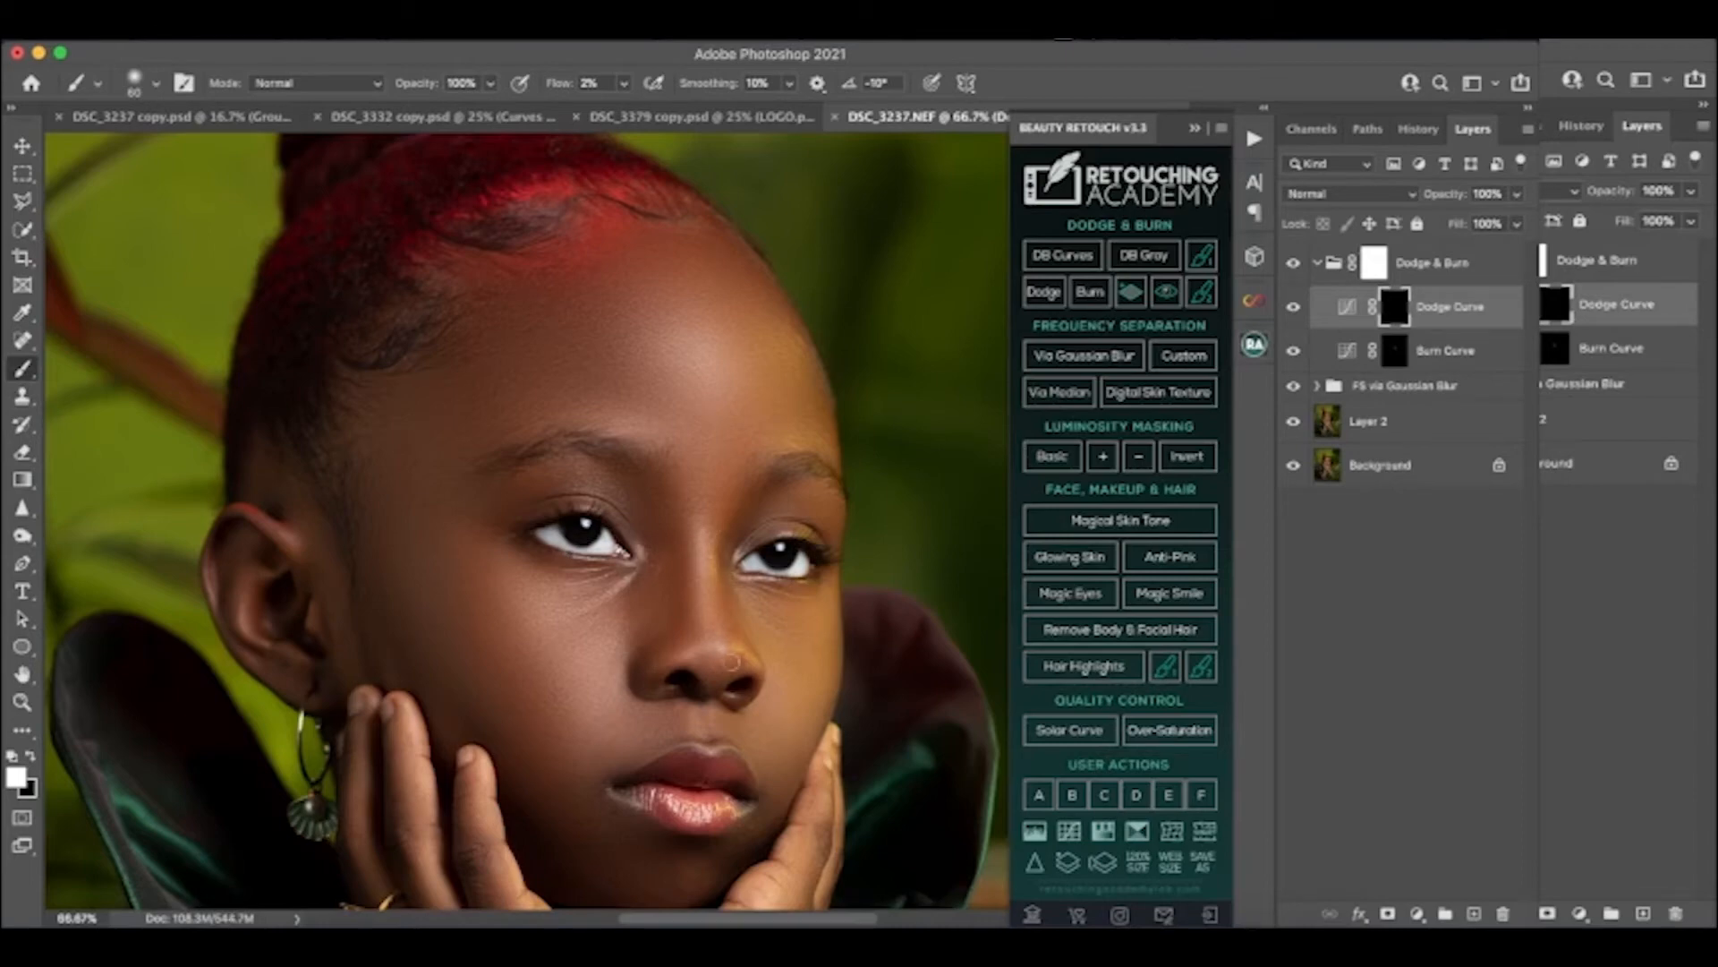
{"action": "key", "text": "bracketright"}
{"action": "key", "text": "bracketright"}
{"action": "key", "text": "bracketright"}
{"action": "key", "text": "bracketright"}
{"action": "mouse_move", "coordinate": [541, 475]}
{"action": "left_mouse_down"}
{"action": "mouse_move", "coordinate": [622, 512]}
{"action": "mouse_move", "coordinate": [592, 479]}
{"action": "mouse_move", "coordinate": [492, 515]}
{"action": "mouse_move", "coordinate": [567, 484]}
{"action": "mouse_move", "coordinate": [551, 477]}
{"action": "mouse_move", "coordinate": [596, 479]}
{"action": "mouse_move", "coordinate": [558, 482]}
{"action": "left_mouse_up"}
{"action": "mouse_move", "coordinate": [821, 498]}
{"action": "left_mouse_down"}
{"action": "mouse_move", "coordinate": [768, 515]}
{"action": "mouse_move", "coordinate": [833, 510]}
{"action": "mouse_move", "coordinate": [816, 500]}
{"action": "mouse_move", "coordinate": [770, 526]}
{"action": "left_mouse_up"}
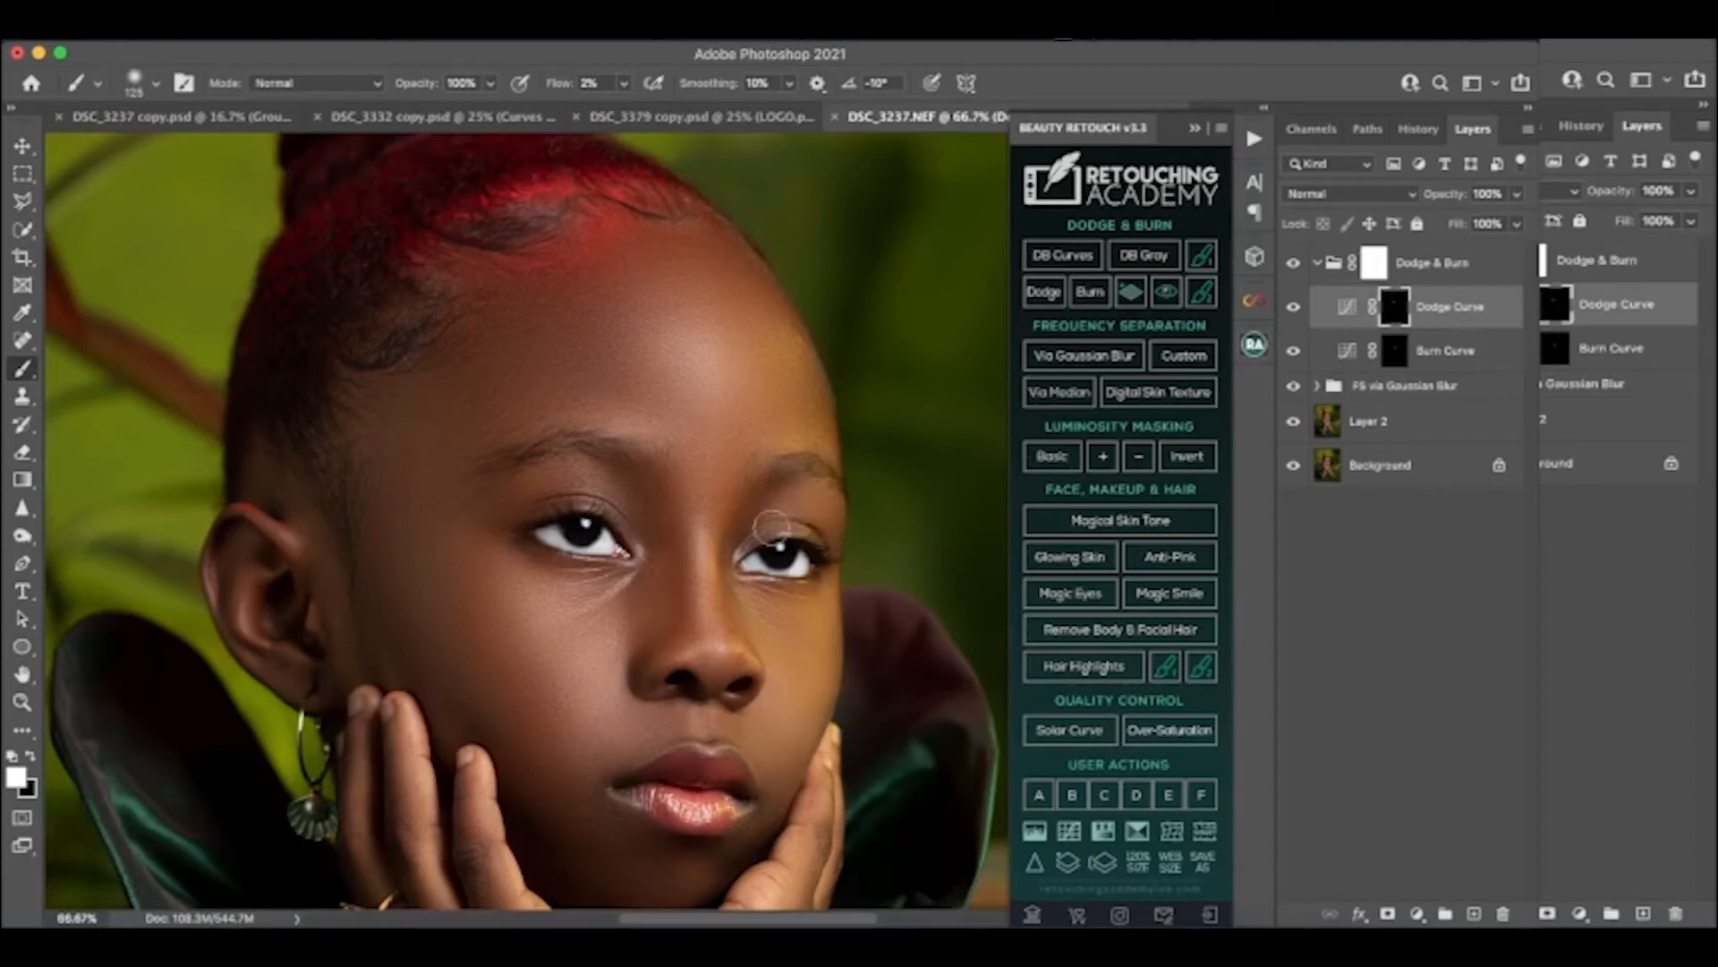
{"action": "mouse_move", "coordinate": [680, 894]}
{"action": "left_mouse_down"}
{"action": "mouse_move", "coordinate": [673, 862]}
{"action": "mouse_move", "coordinate": [671, 886]}
{"action": "left_mouse_up"}
{"action": "left_click_drag", "start_coordinate": [746, 835], "coordinate": [759, 696]}
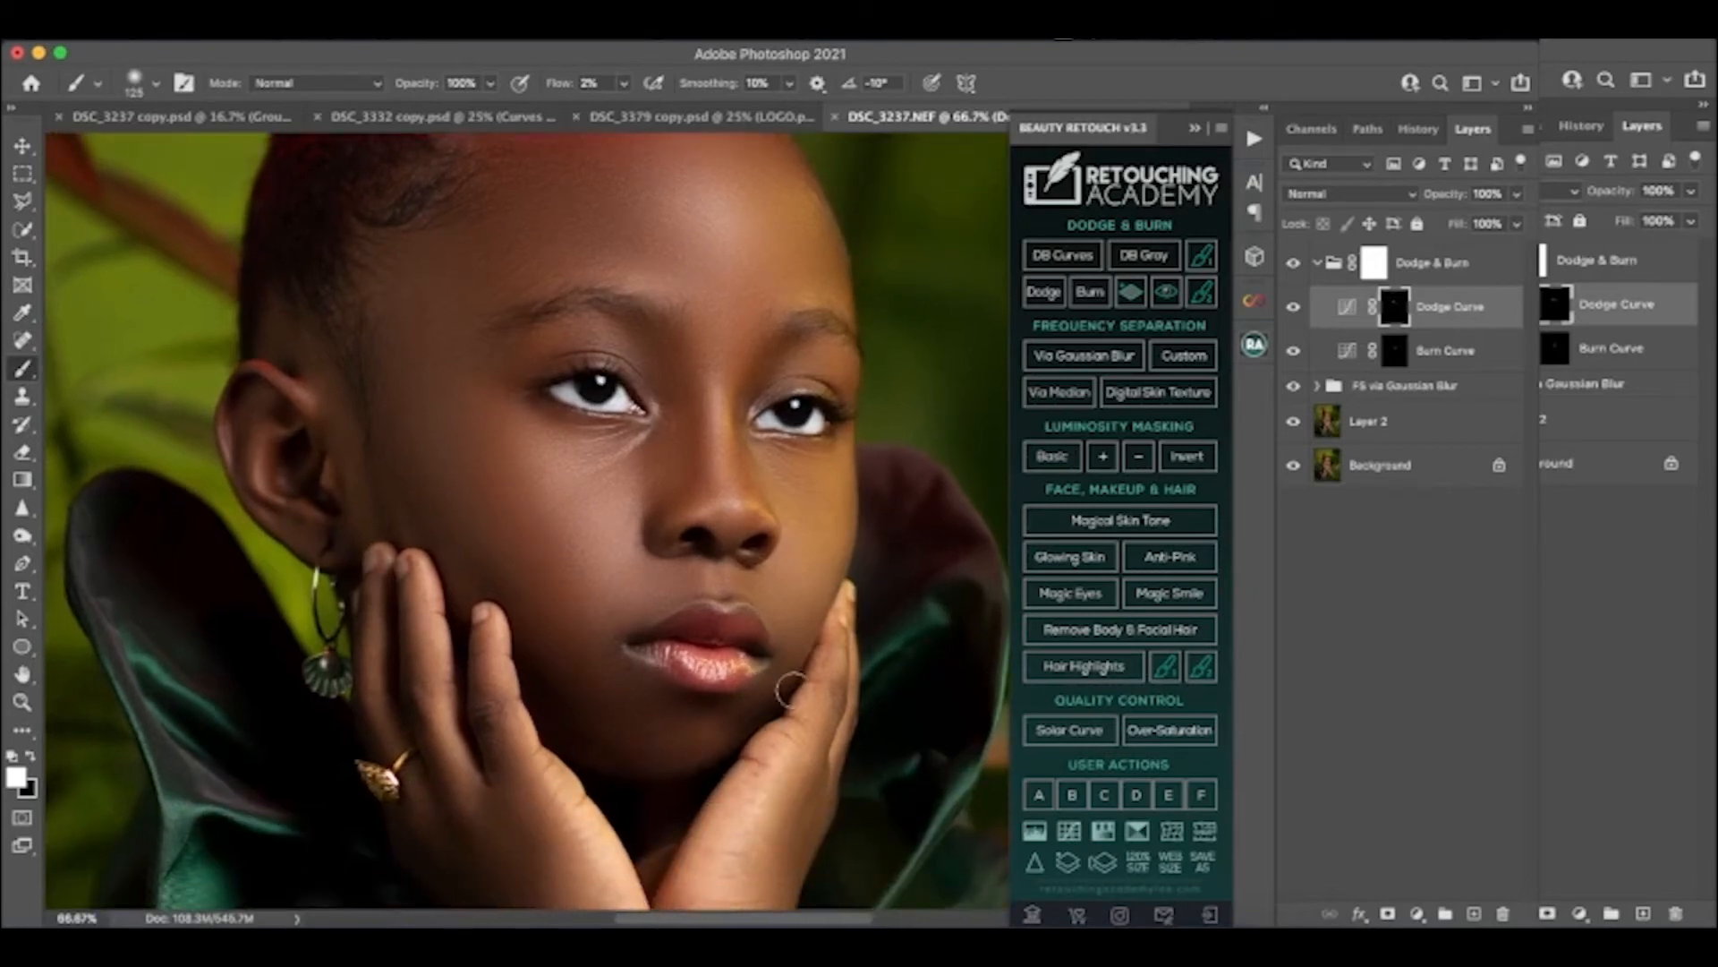
{"action": "key", "text": "bracketright"}
{"action": "key", "text": "bracketright"}
{"action": "key", "text": "bracketright"}
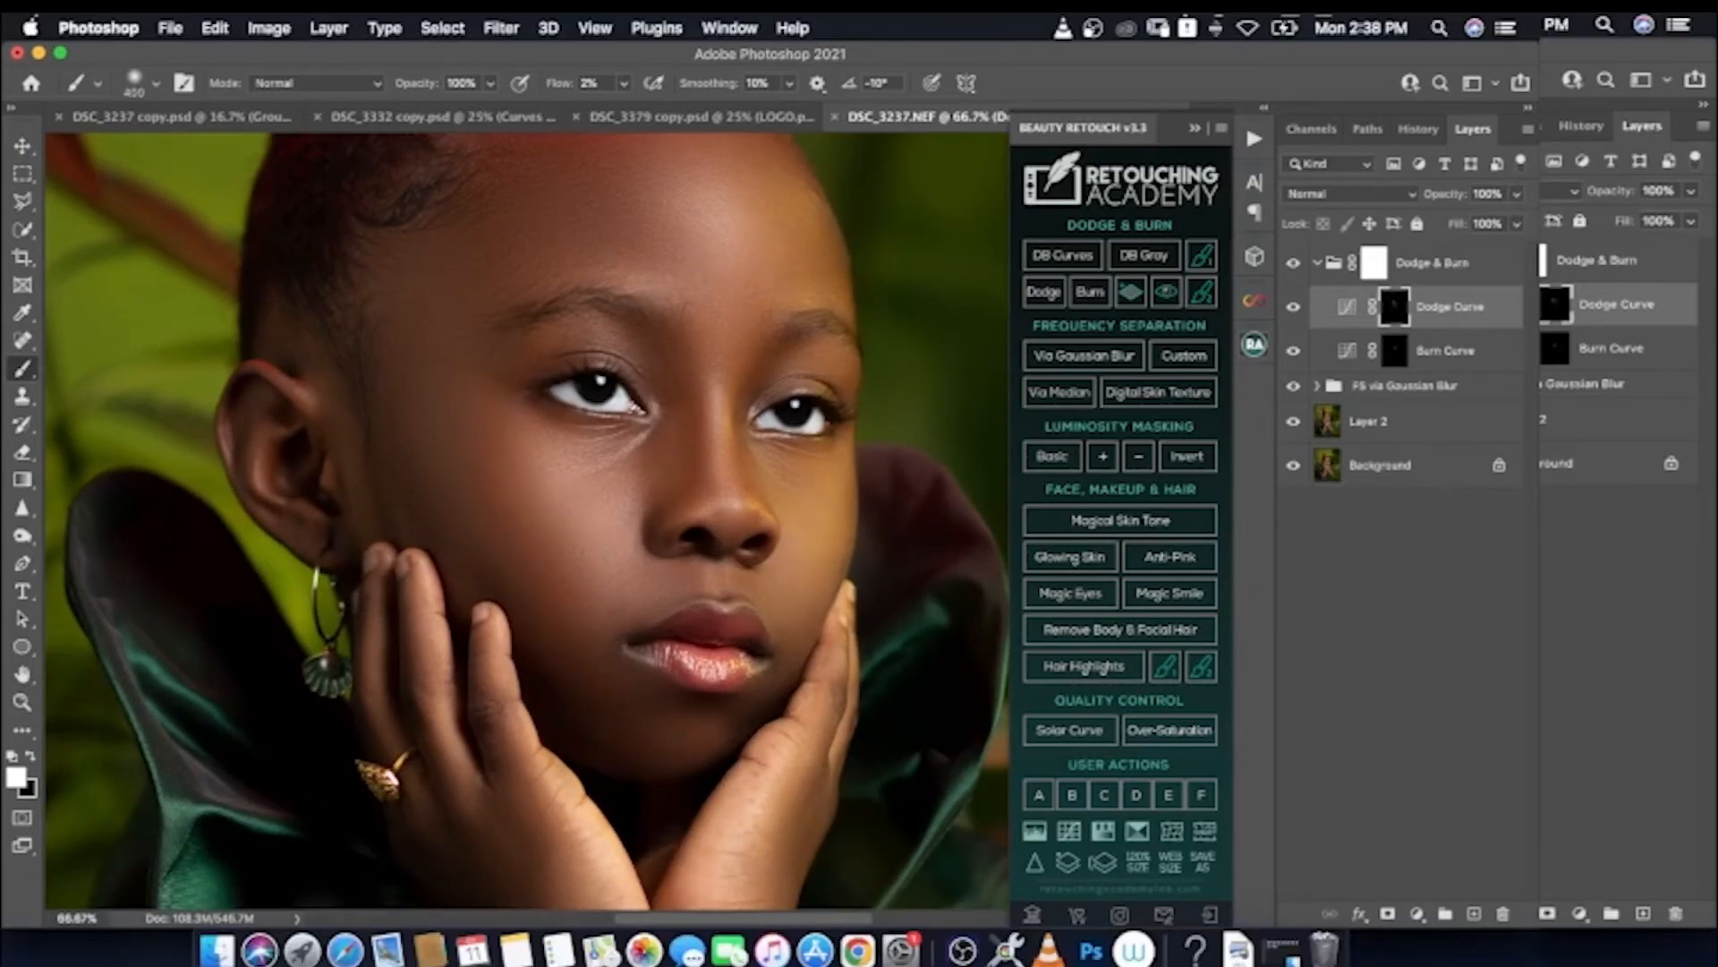
Burn fine details around the eyes on the Burn Curve mask with a size 25 brush at 12% flow
{"action": "key", "text": "super+minus"}
{"action": "key", "text": "super+minus"}
{"action": "left_click", "coordinate": [1395, 350]}
{"action": "mouse_move", "coordinate": [559, 89]}
{"action": "left_mouse_down"}
{"action": "mouse_move", "coordinate": [606, 97]}
{"action": "mouse_move", "coordinate": [584, 95]}
{"action": "left_mouse_up"}
{"action": "key", "text": "super+plus"}
{"action": "key", "text": "super+plus"}
{"action": "key", "text": "super+plus"}
{"action": "key", "text": "bracketleft"}
{"action": "key", "text": "bracketleft"}
{"action": "key", "text": "bracketleft"}
{"action": "key", "text": "bracketleft"}
{"action": "key", "text": "bracketleft"}
{"action": "key", "text": "bracketleft"}
{"action": "key", "text": "bracketleft"}
{"action": "key", "text": "bracketleft"}
{"action": "key", "text": "bracketleft"}
{"action": "key", "text": "bracketleft"}
{"action": "key", "text": "bracketleft"}
{"action": "key", "text": "bracketleft"}
{"action": "key", "text": "bracketleft"}
{"action": "key", "text": "bracketleft"}
{"action": "left_click_drag", "start_coordinate": [815, 394], "coordinate": [933, 383]}
{"action": "mouse_move", "coordinate": [601, 361]}
{"action": "left_mouse_down"}
{"action": "mouse_move", "coordinate": [512, 335]}
{"action": "mouse_move", "coordinate": [655, 360]}
{"action": "left_mouse_up"}
{"action": "key", "text": "super+minus"}
{"action": "key", "text": "super+minus"}
{"action": "key", "text": "super+minus"}
{"action": "key", "text": "super+plus"}
{"action": "key", "text": "super+plus"}
{"action": "key", "text": "super+plus"}
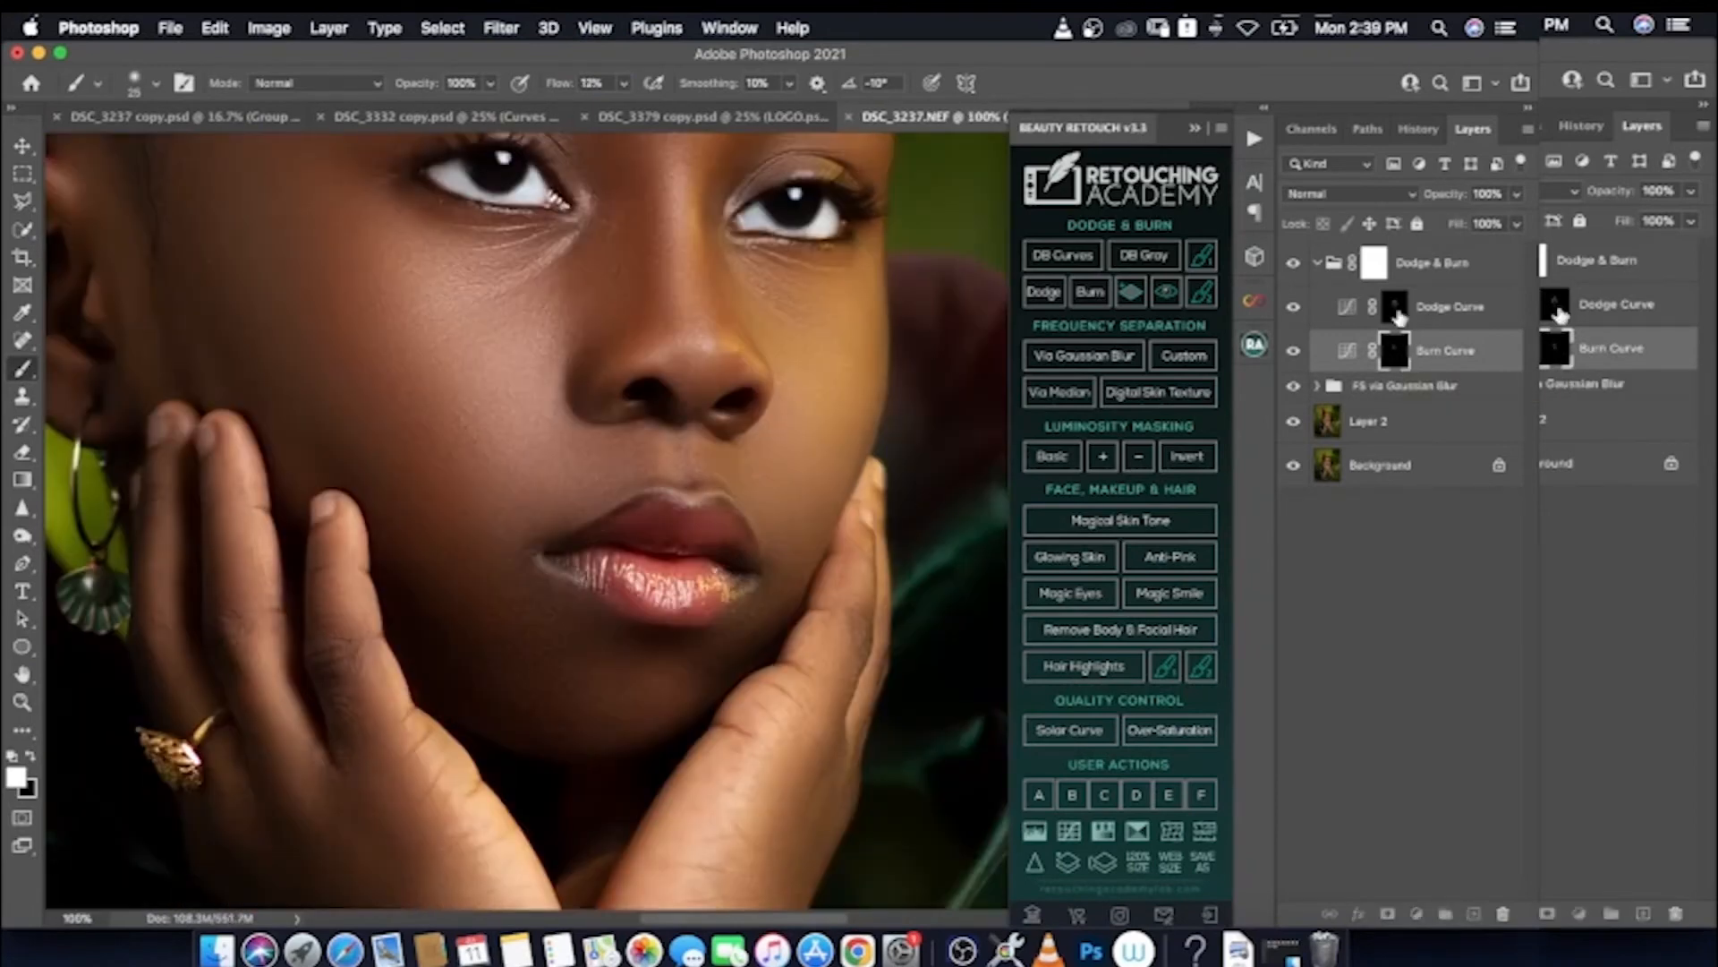
Dodge fine details on the Dodge Curve mask with a size 10 brush at 12% flow, and collapse the Dodge & Burn group
{"action": "key", "text": "alt+bracketright"}
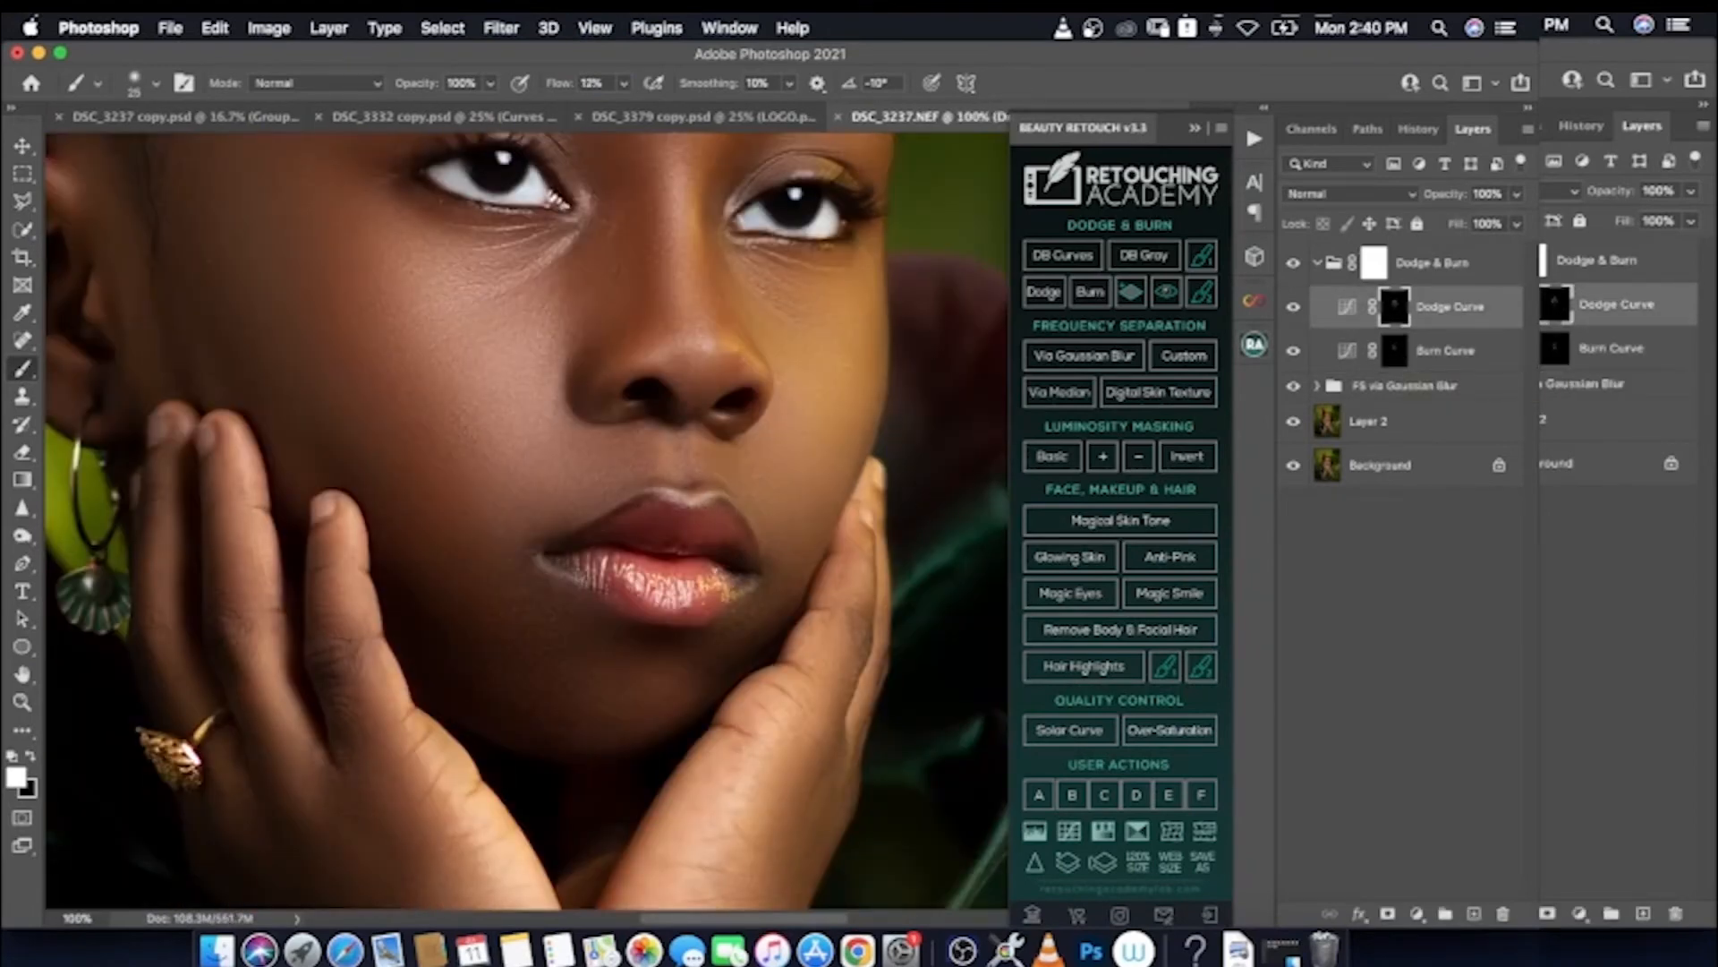
{"action": "key", "text": "super+plus"}
{"action": "key", "text": "super+plus"}
{"action": "key", "text": "bracketleft"}
{"action": "key", "text": "bracketleft"}
{"action": "key", "text": "bracketleft"}
{"action": "key", "text": "super+minus"}
{"action": "key", "text": "super+minus"}
{"action": "key", "text": "super+minus"}
{"action": "key", "text": "super+minus"}
{"action": "key", "text": "super+minus"}
{"action": "left_click", "coordinate": [1317, 263]}
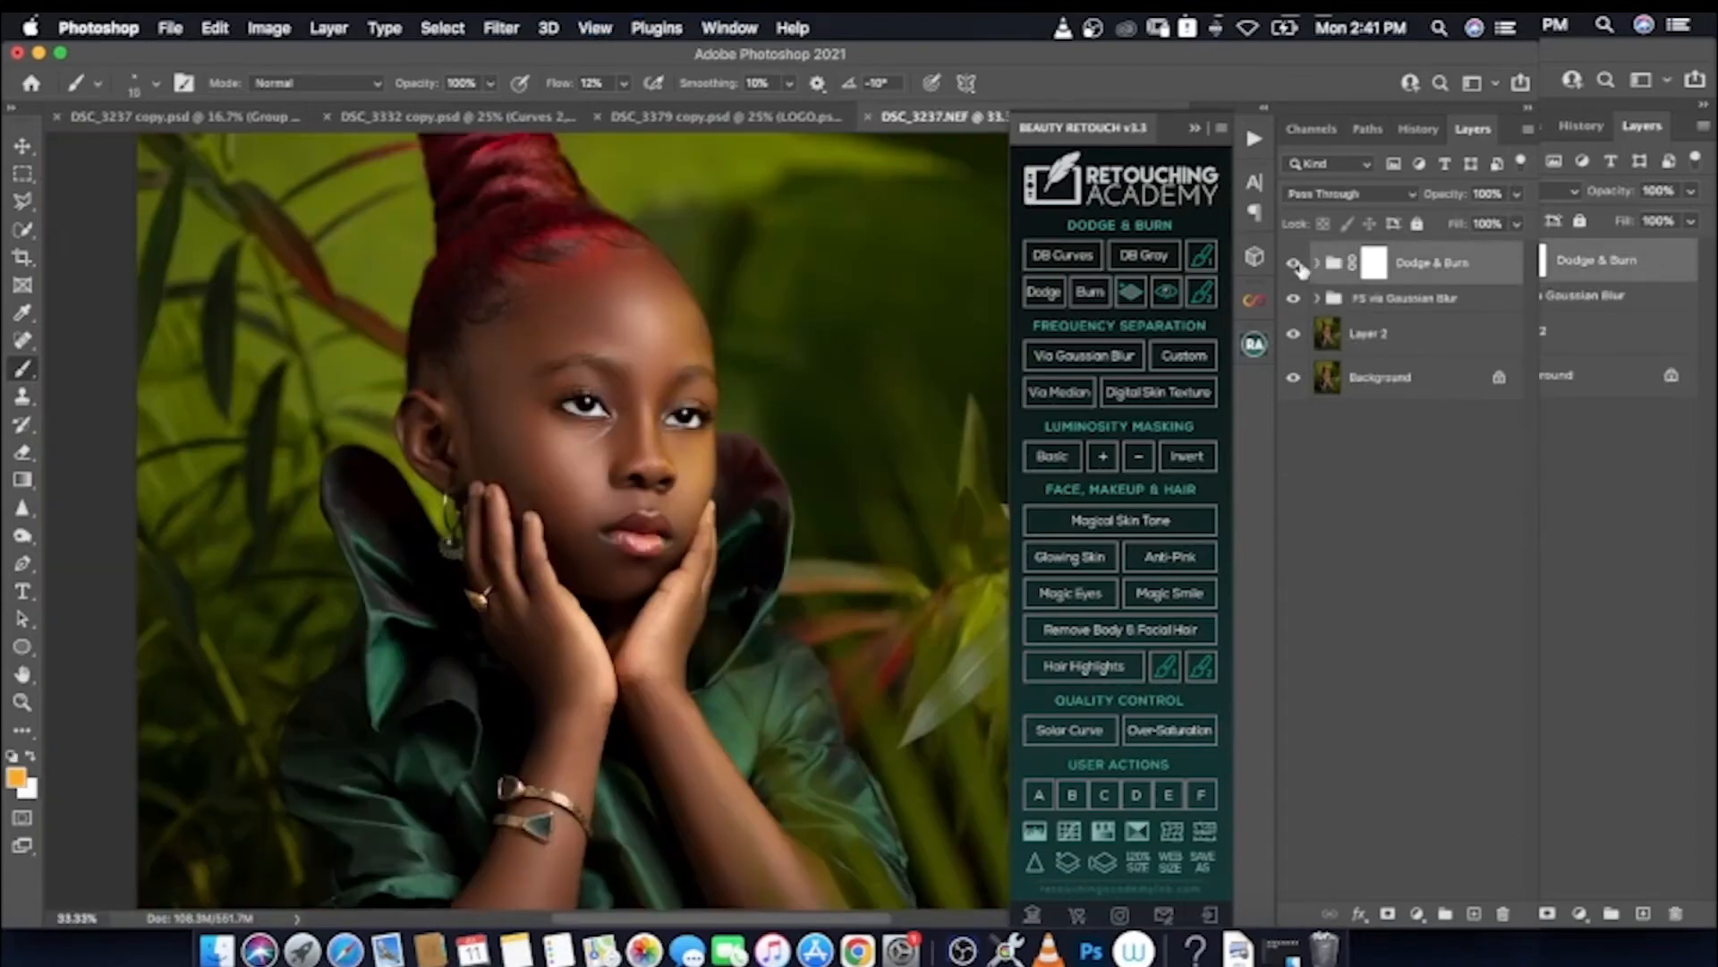
Compare the portrait with the Dodge & Burn group hidden and shown, both in close-up and at full view
{"action": "left_click", "coordinate": [1293, 264]}
{"action": "key", "text": "super+plus"}
{"action": "key", "text": "super+plus"}
{"action": "scroll", "coordinate": [572, 501], "scroll_direction": "up", "scroll_amount": 3}
{"action": "left_click", "coordinate": [1292, 264]}
{"action": "key", "text": "super+minus"}
{"action": "key", "text": "super+minus"}
{"action": "key", "text": "super+minus"}
{"action": "key", "text": "super+minus"}
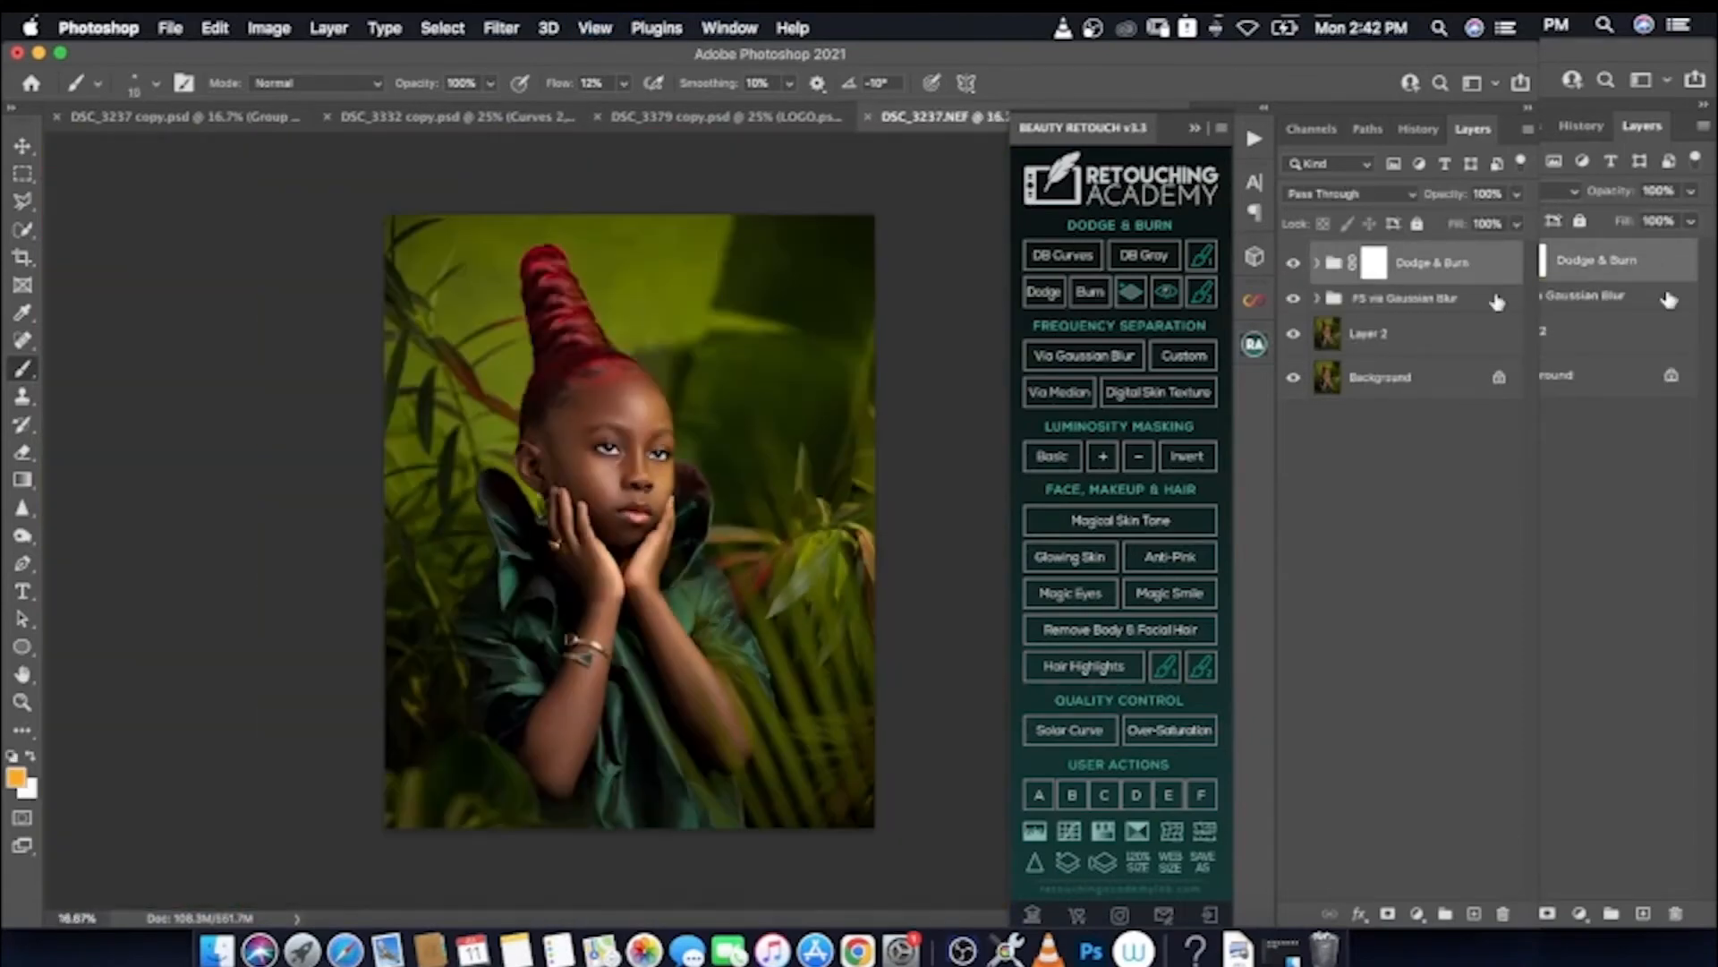
{"action": "left_click", "coordinate": [1477, 334]}
{"action": "key", "text": "bracketright"}
{"action": "key", "text": "bracketright"}
{"action": "key", "text": "bracketright"}
{"action": "key", "text": "bracketright"}
{"action": "key", "text": "bracketright"}
Open LSP-DRY ROSE-desat.jpg from the LSP - CAMDEN textures folder on the Desktop and place it above the Dodge & Burn group, covering the portrait
{"action": "left_click", "coordinate": [1453, 276]}
{"action": "left_click", "coordinate": [170, 27]}
{"action": "left_click", "coordinate": [182, 77]}
{"action": "left_click", "coordinate": [414, 281]}
{"action": "scroll", "coordinate": [733, 384], "scroll_direction": "down", "scroll_amount": 10}
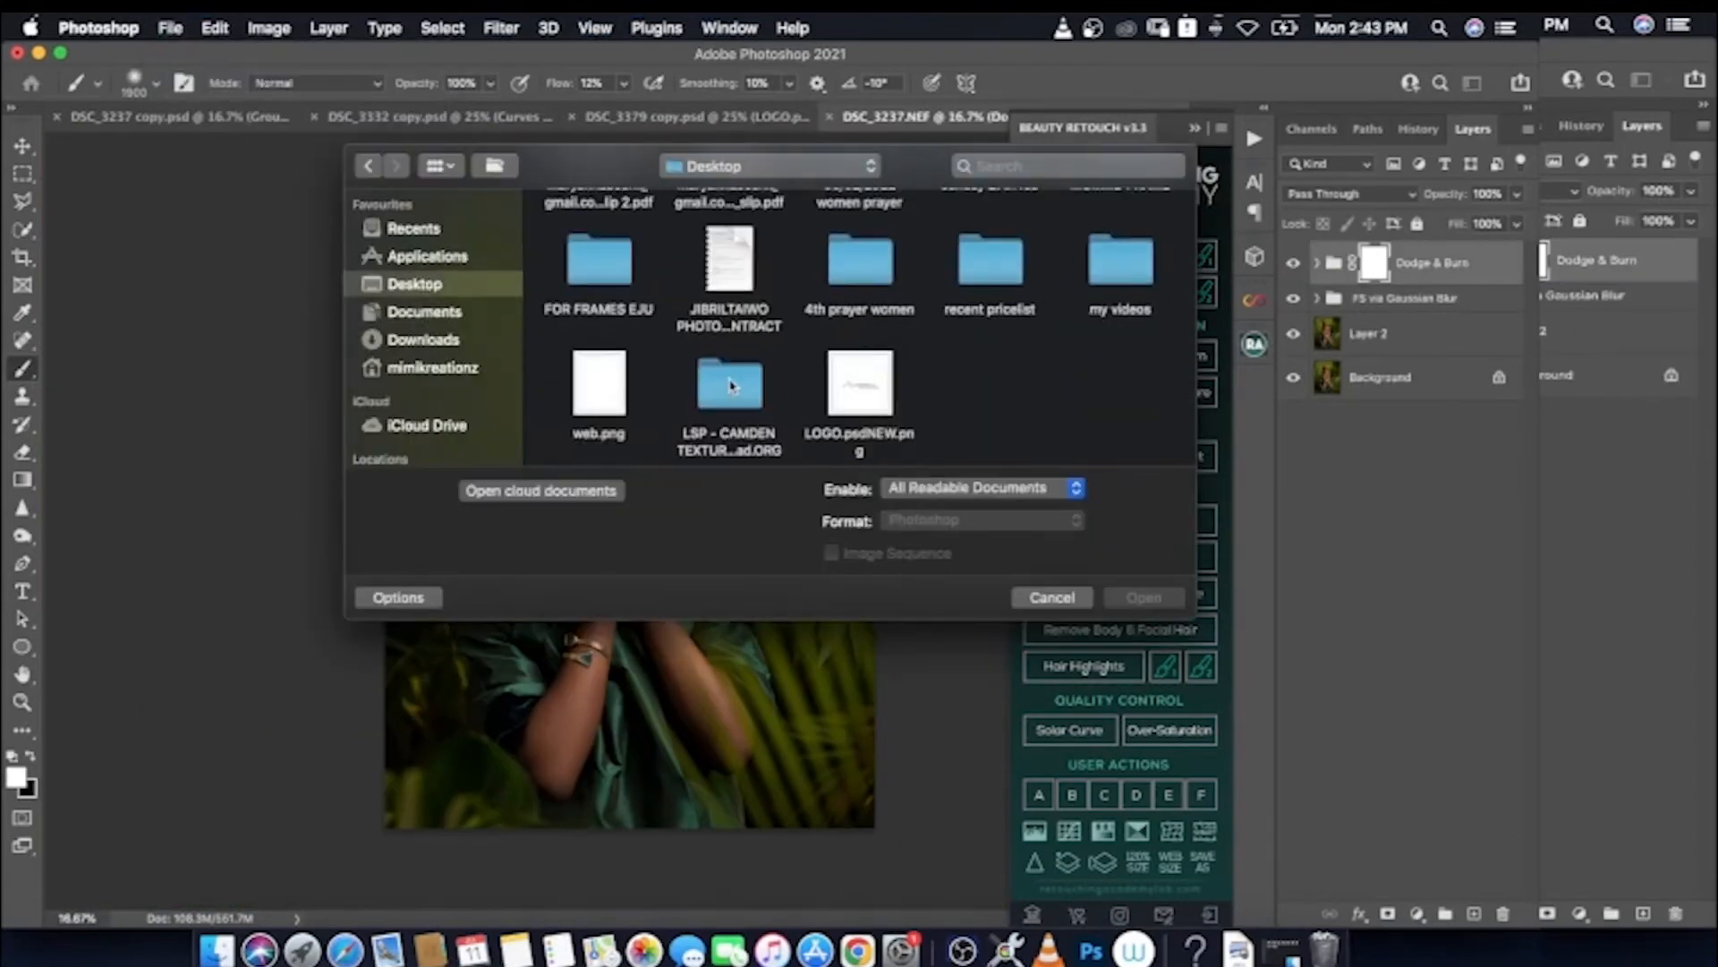
{"action": "double_click", "coordinate": [733, 384]}
{"action": "scroll", "coordinate": [859, 358], "scroll_direction": "down", "scroll_amount": 10}
{"action": "left_click", "coordinate": [986, 288]}
{"action": "left_click", "coordinate": [1163, 599]}
{"action": "key", "text": "v"}
{"action": "left_click_drag", "start_coordinate": [627, 501], "coordinate": [650, 503]}
Stamp the Dodge & Burn group, the FS via Gaussian Blur group and Layer 2 into a new merged layer
{"action": "left_click", "coordinate": [1432, 306]}
{"action": "left_click", "coordinate": [1408, 376], "text": "shift"}
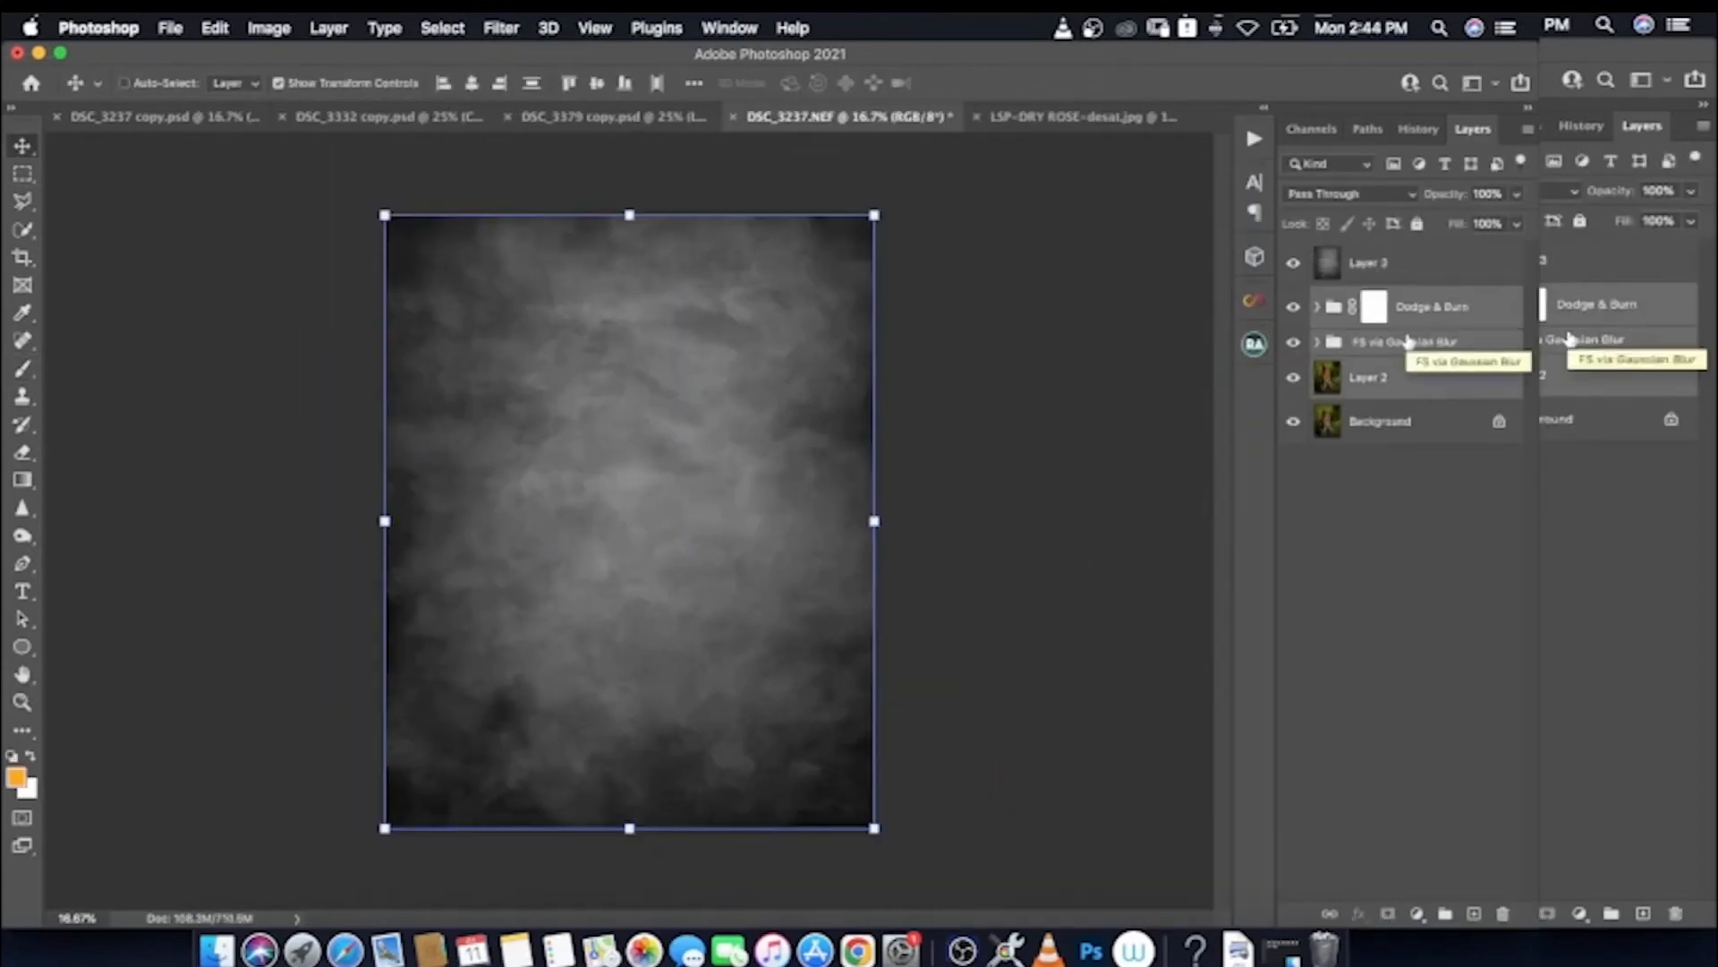
{"action": "key", "text": "super+alt+e"}
Select the subject, mask it out of the texture on Layer 3, and set that layer's blend mode to Soft Light
{"action": "left_click", "coordinate": [442, 27]}
{"action": "left_click", "coordinate": [469, 309]}
{"action": "left_click", "coordinate": [1426, 273]}
{"action": "left_click", "coordinate": [1388, 914], "text": "alt"}
{"action": "left_click", "coordinate": [1350, 194]}
{"action": "left_click", "coordinate": [1317, 441]}
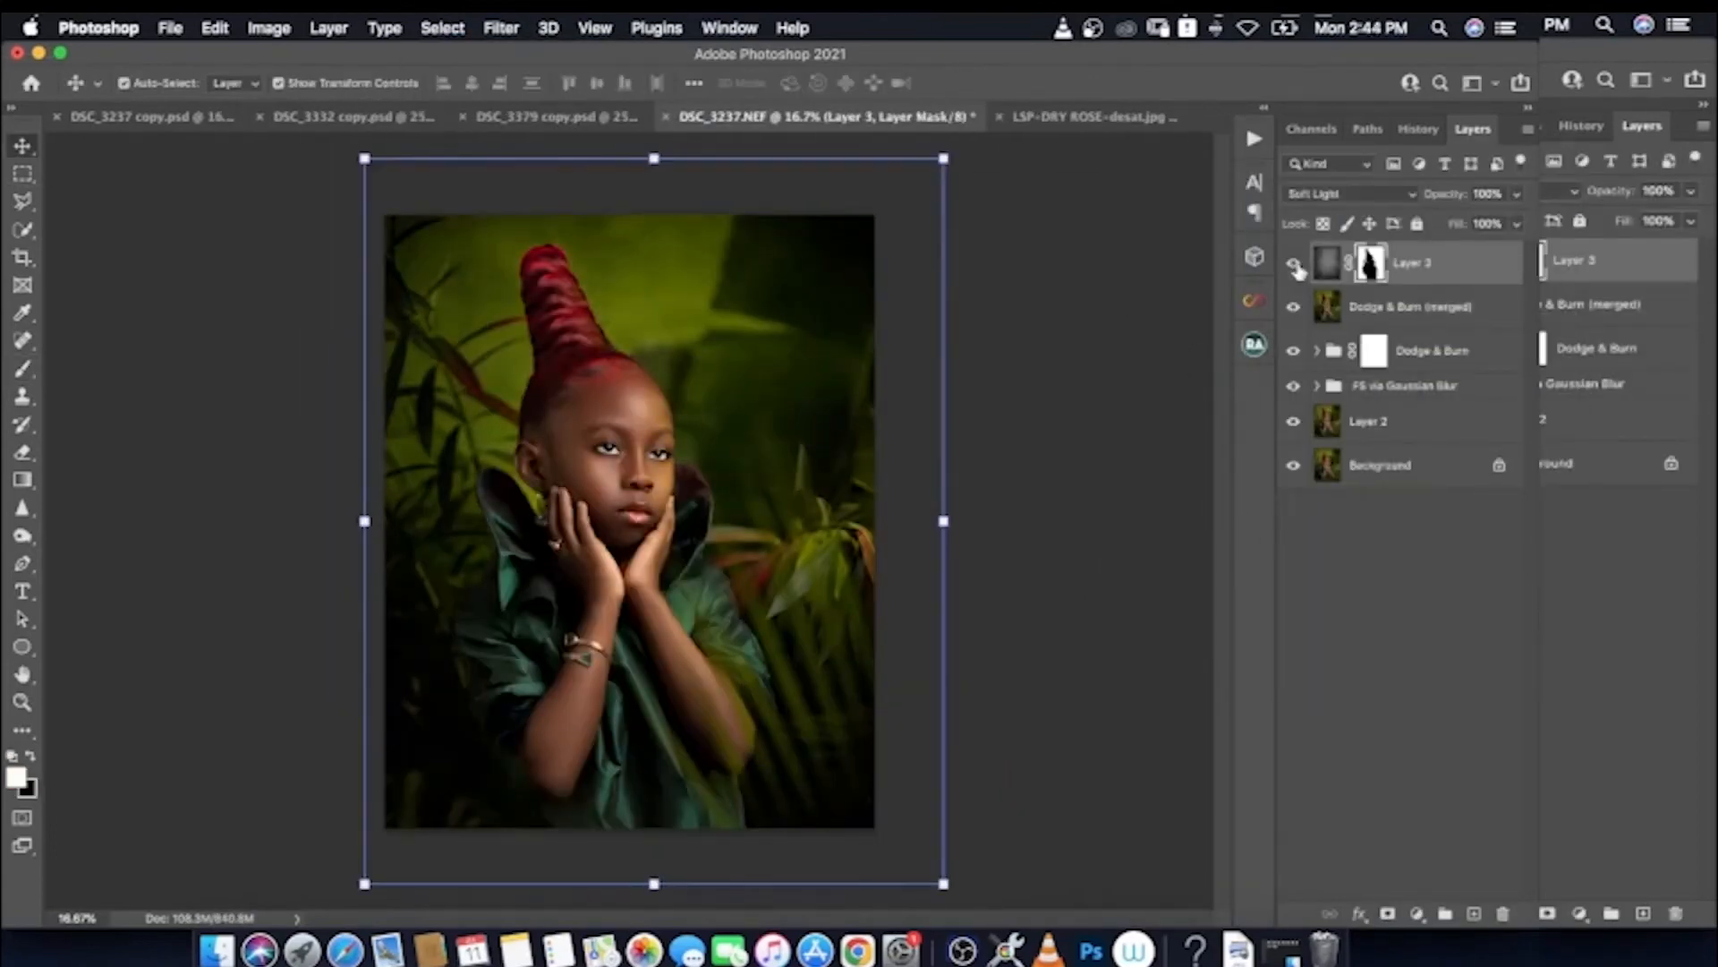
Stamp Layer 3 and Dodge & Burn (merged) into a new merged layer
{"action": "key", "text": "super+minus"}
{"action": "left_click", "coordinate": [1423, 315], "text": "shift"}
{"action": "key", "text": "super+alt+e"}
Add a Color Lookup adjustment layer with a 3D LUT above the merged layer and invert its mask to black
{"action": "left_click", "coordinate": [1419, 914]}
{"action": "left_click", "coordinate": [1424, 768]}
{"action": "left_click", "coordinate": [1154, 251]}
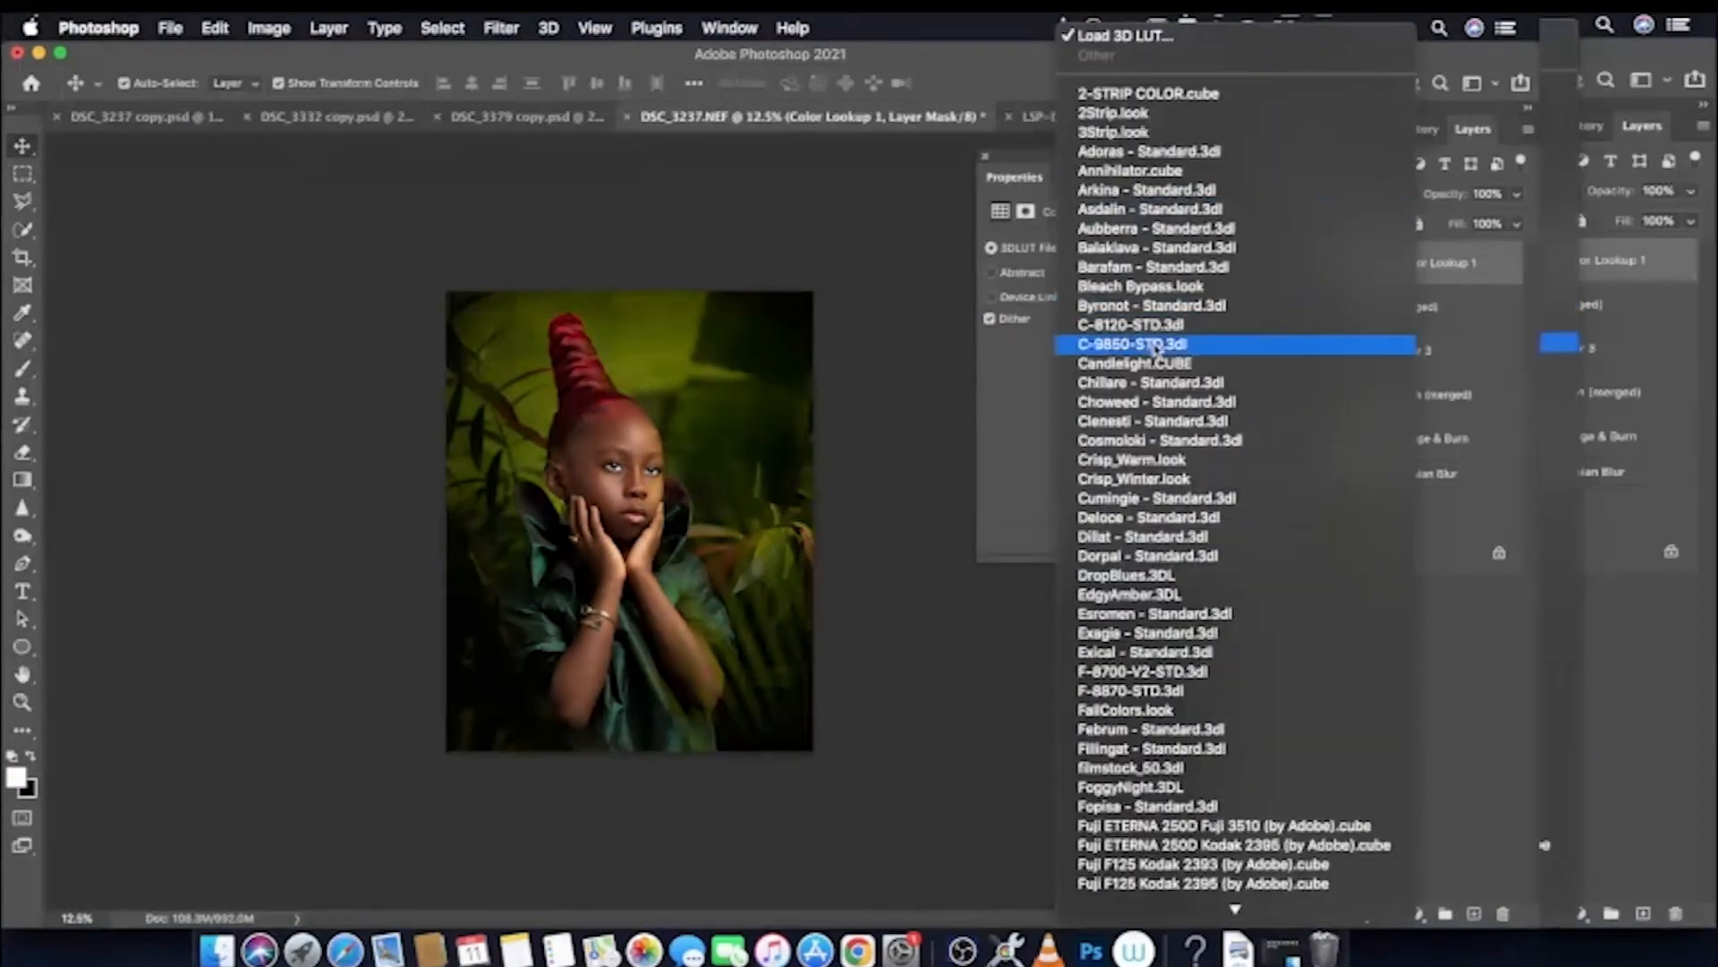
{"action": "left_click", "coordinate": [1227, 311]}
{"action": "left_click", "coordinate": [1473, 268]}
{"action": "key", "text": "super+i"}
Paint white on the Color Lookup 1 mask over the face, hands and arms with the Brush at 100% flow
{"action": "key", "text": "b"}
{"action": "key", "text": "super+plus"}
{"action": "key", "text": "super+plus"}
{"action": "key", "text": "bracketleft"}
{"action": "key", "text": "bracketleft"}
{"action": "key", "text": "bracketleft"}
{"action": "left_click_drag", "start_coordinate": [637, 349], "coordinate": [627, 465]}
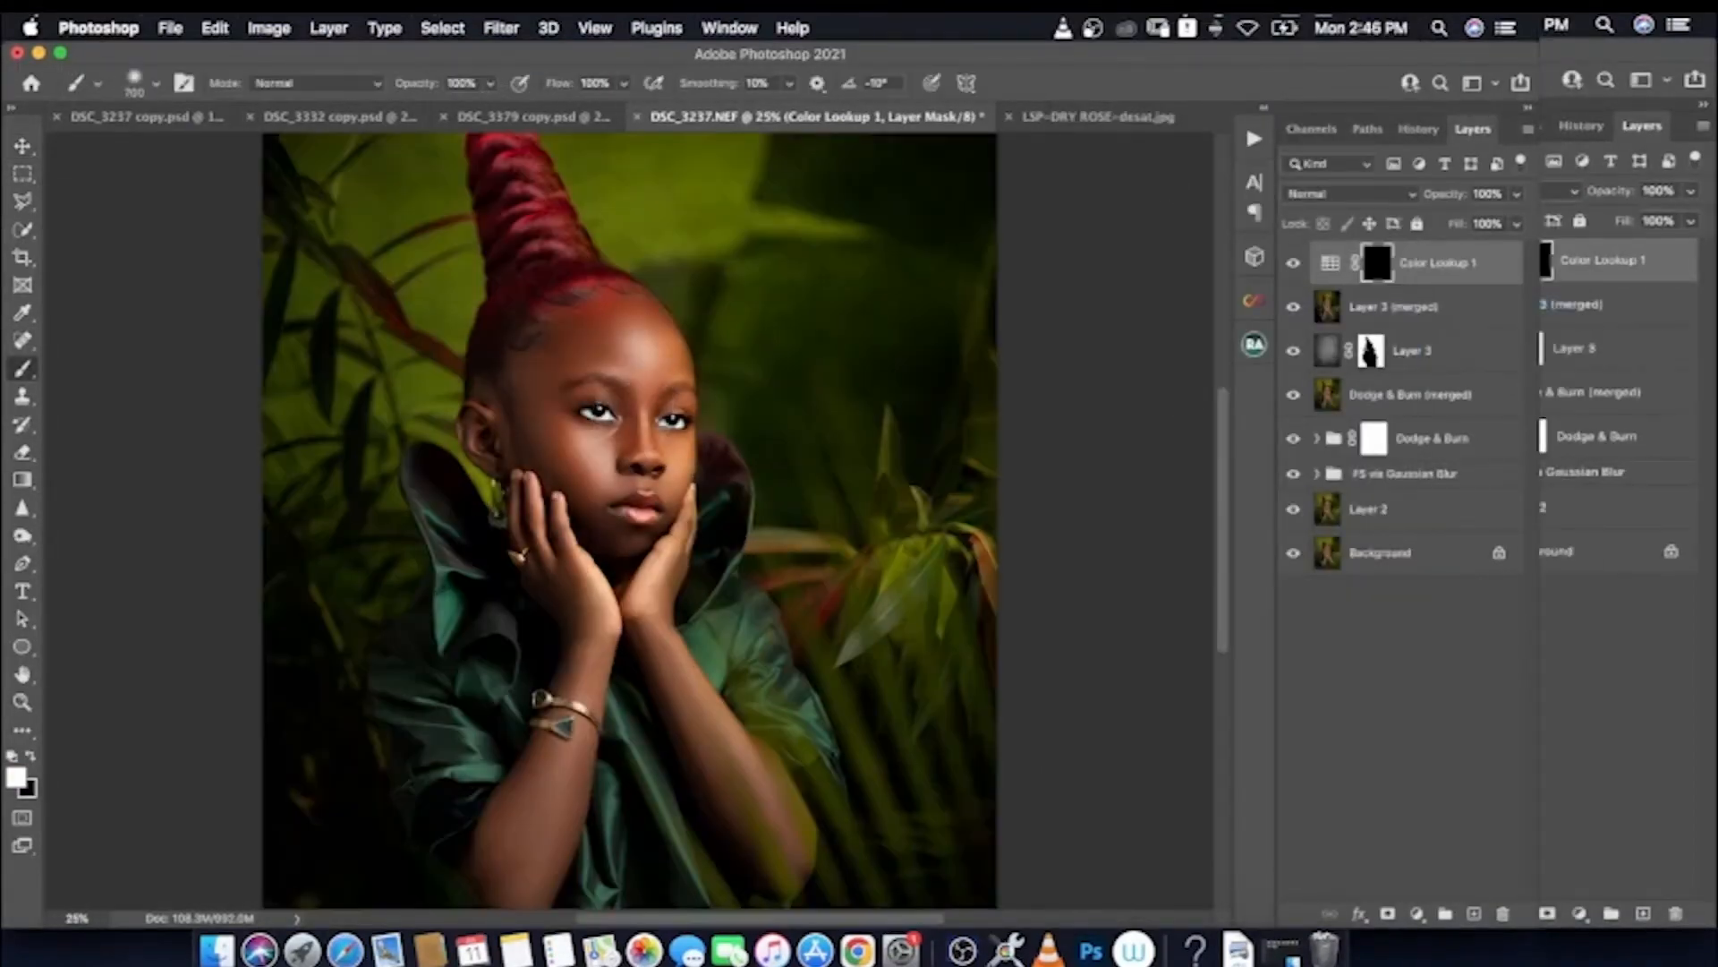
{"action": "left_click_drag", "start_coordinate": [586, 595], "coordinate": [542, 886]}
{"action": "mouse_move", "coordinate": [662, 537]}
{"action": "left_mouse_down"}
{"action": "mouse_move", "coordinate": [713, 801]}
{"action": "mouse_move", "coordinate": [730, 698]}
{"action": "left_mouse_up"}
Refine the Color Lookup 1 mask around the forearms and face, alternating black and white brush colors
{"action": "key", "text": "super+plus"}
{"action": "scroll", "coordinate": [729, 583], "scroll_direction": "down", "scroll_amount": 5}
{"action": "key", "text": "x"}
{"action": "left_click_drag", "start_coordinate": [626, 372], "coordinate": [587, 273]}
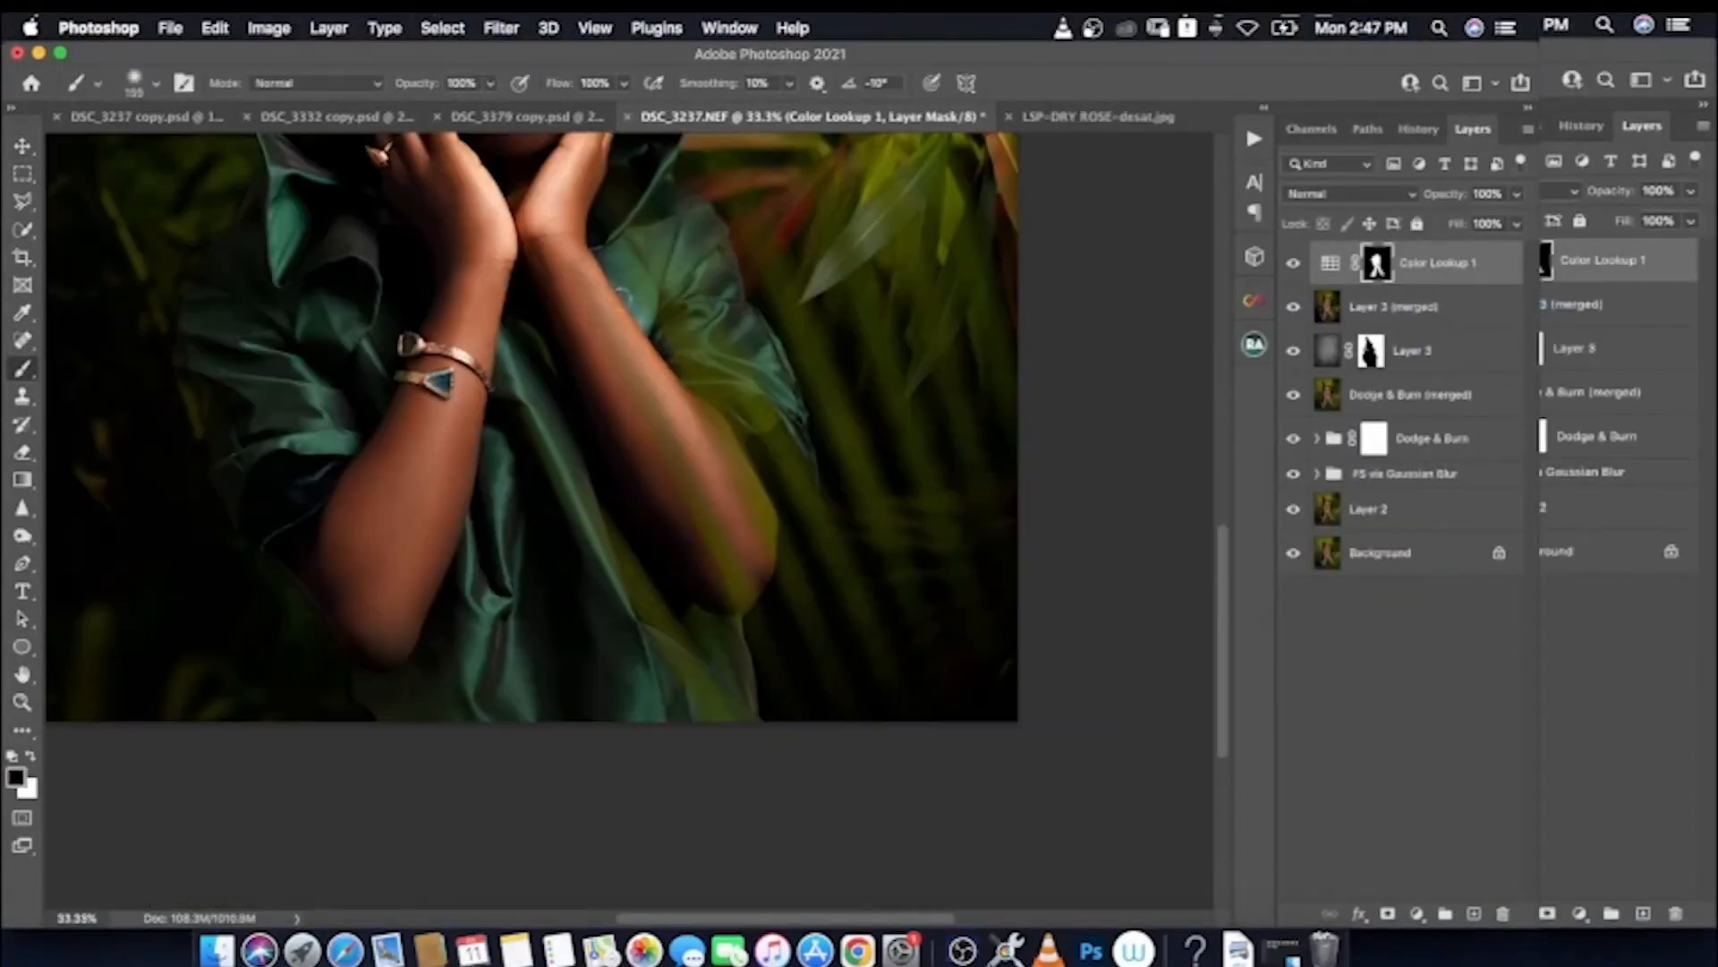
{"action": "key", "text": "x"}
{"action": "key", "text": "x"}
{"action": "key", "text": "bracketright"}
{"action": "key", "text": "bracketright"}
{"action": "key", "text": "bracketright"}
{"action": "key", "text": "x"}
{"action": "scroll", "coordinate": [622, 508], "scroll_direction": "up", "scroll_amount": 5}
{"action": "key", "text": "x"}
Lower the Color Lookup 1 layer's opacity to about 66%
{"action": "left_click_drag", "start_coordinate": [1468, 195], "coordinate": [1448, 196]}
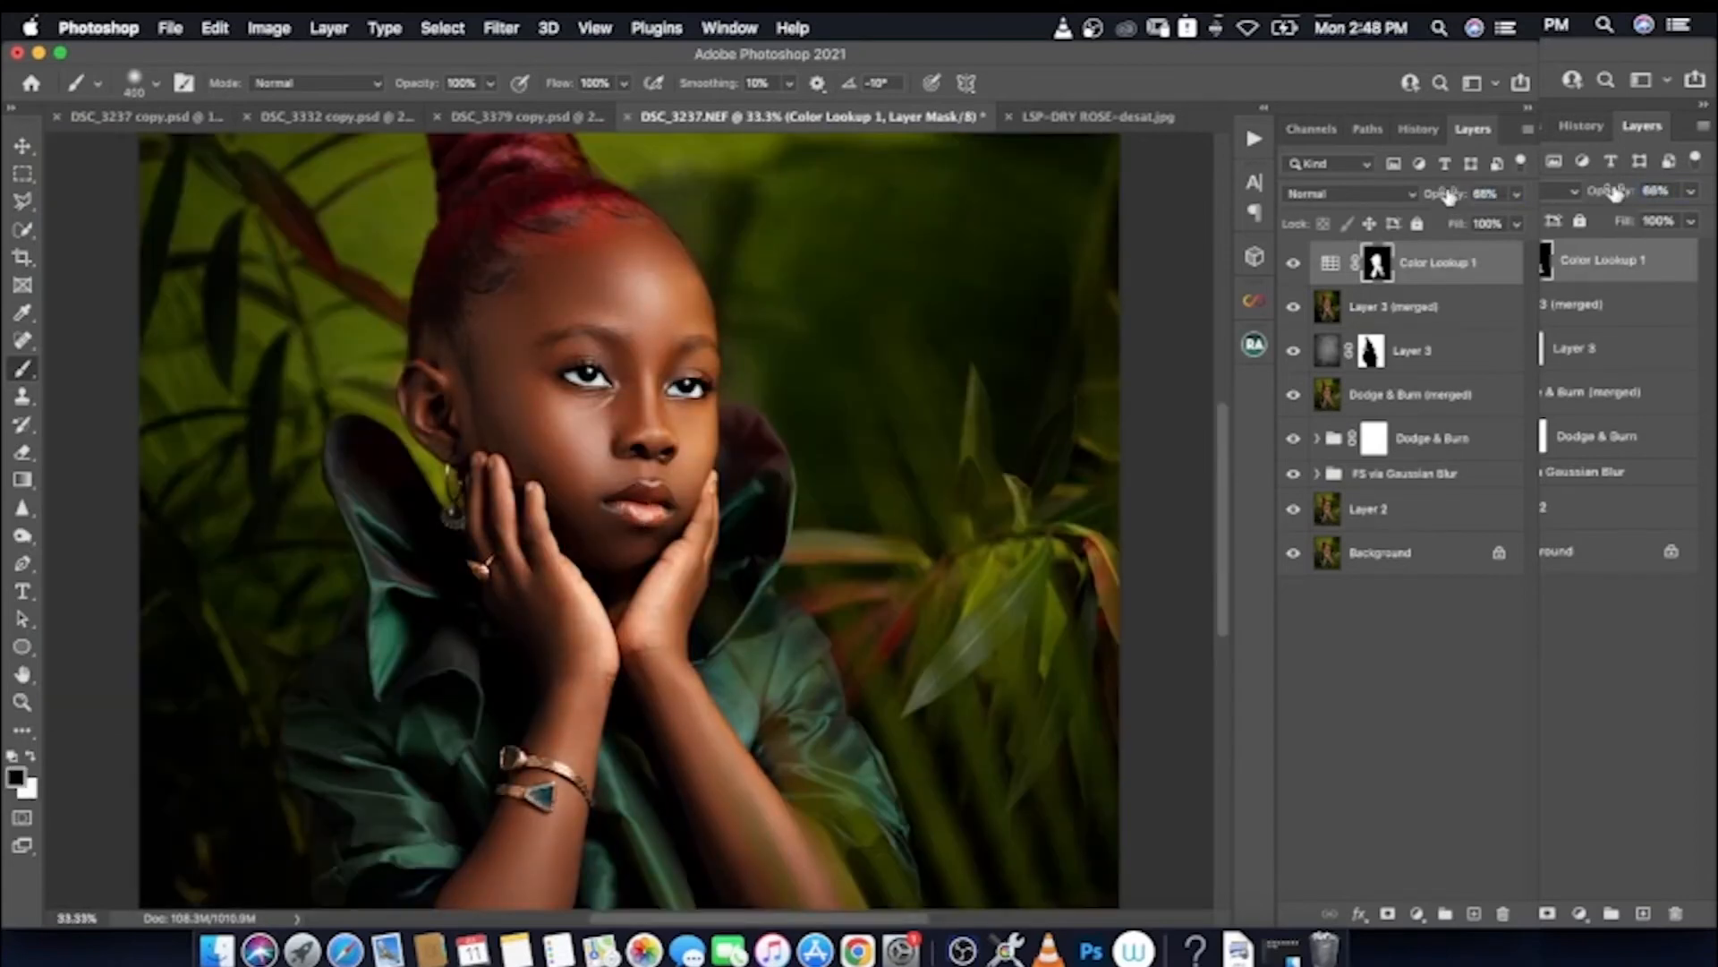
{"action": "key", "text": "super+minus"}
{"action": "key", "text": "super+minus"}
{"action": "key", "text": "super+minus"}
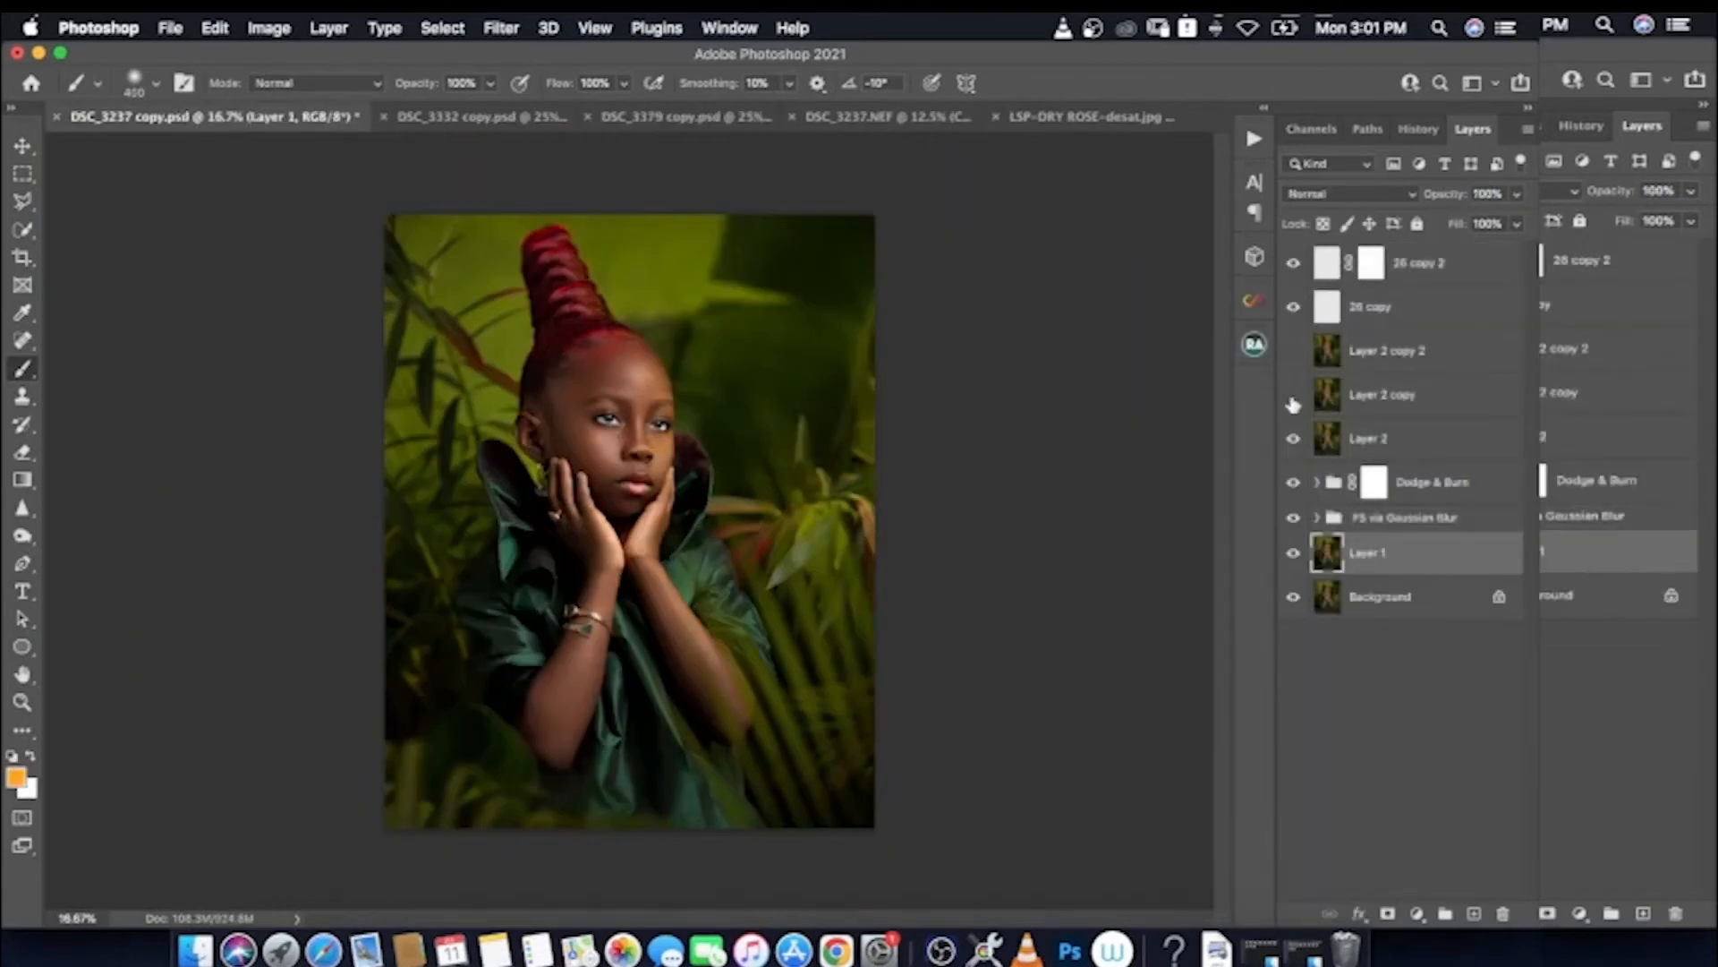
Add a second Color Lookup layer in DSC_3237.NEF, try the Chillare and Choweed LUTs, and apply Giperna - Standard.3dl
{"action": "left_click", "coordinate": [972, 119]}
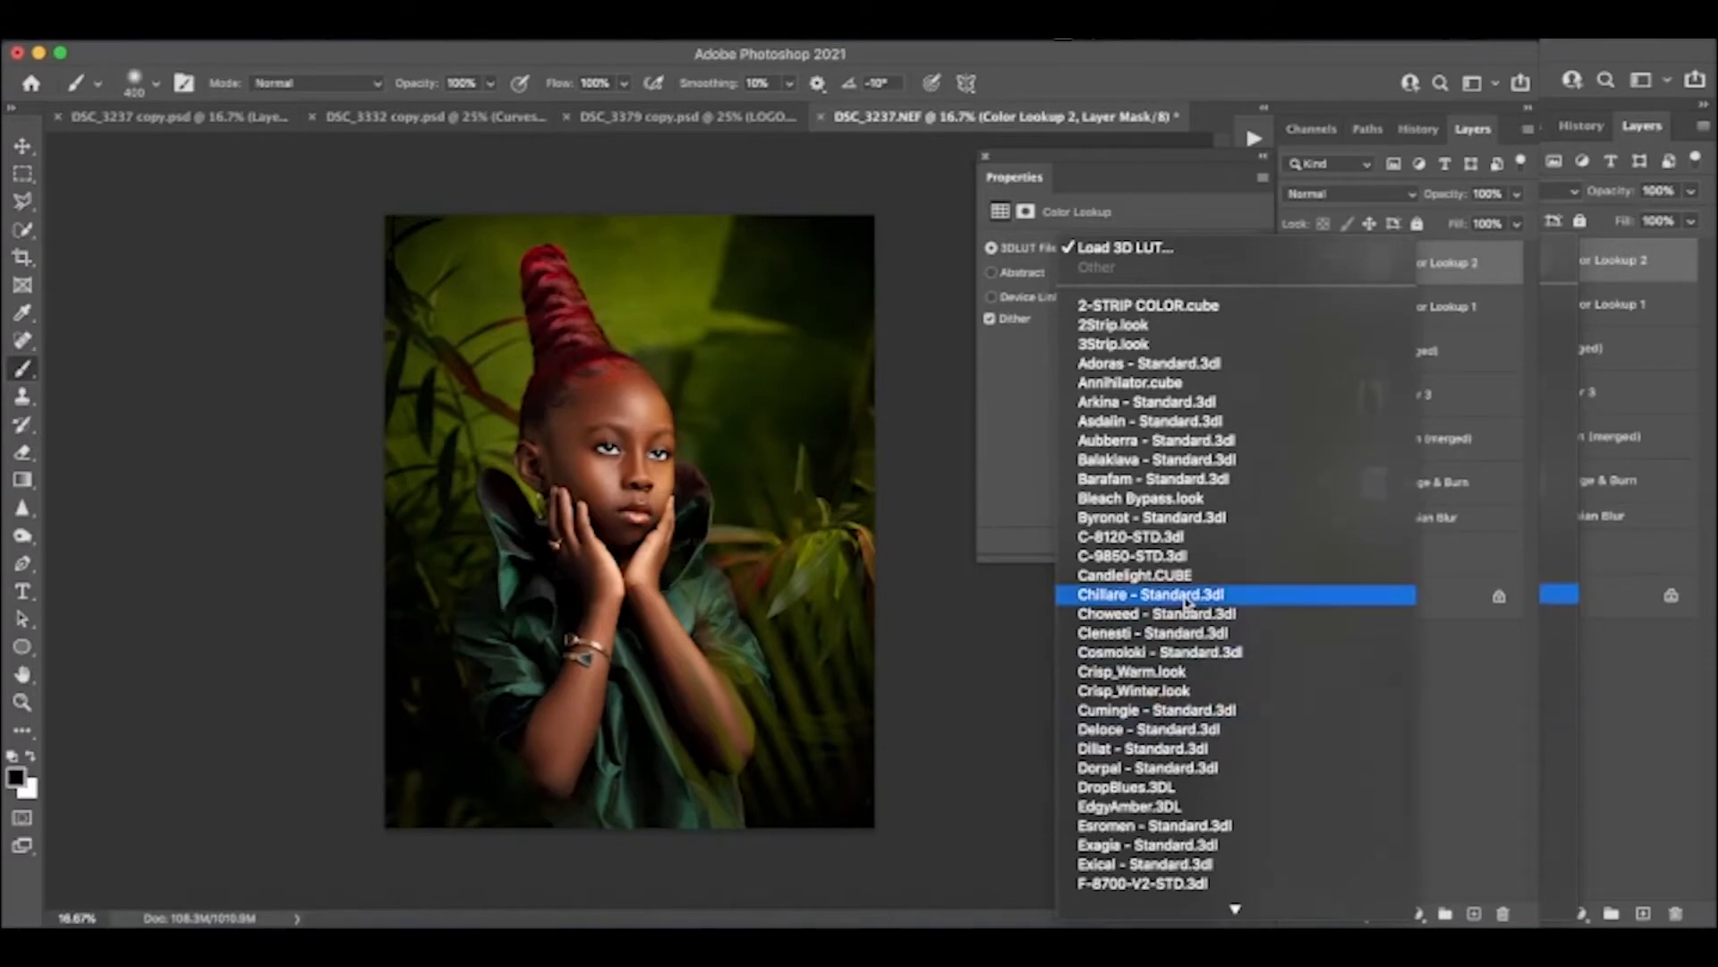
{"action": "left_click", "coordinate": [1187, 598]}
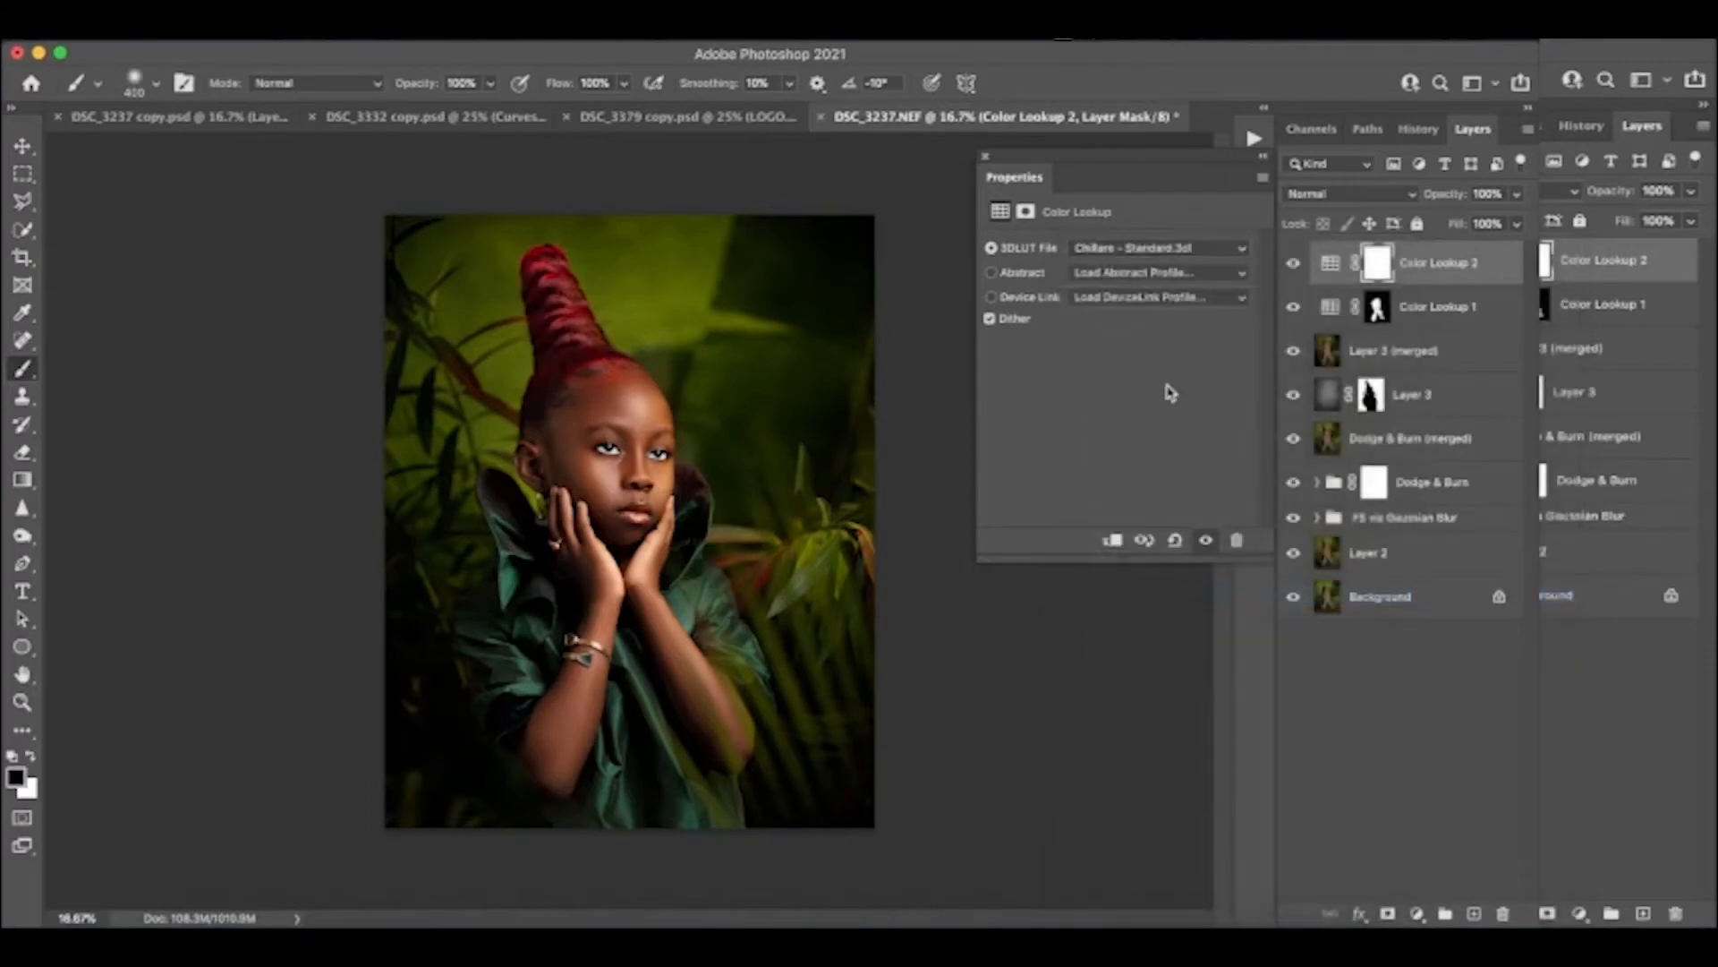
{"action": "left_click", "coordinate": [1205, 249]}
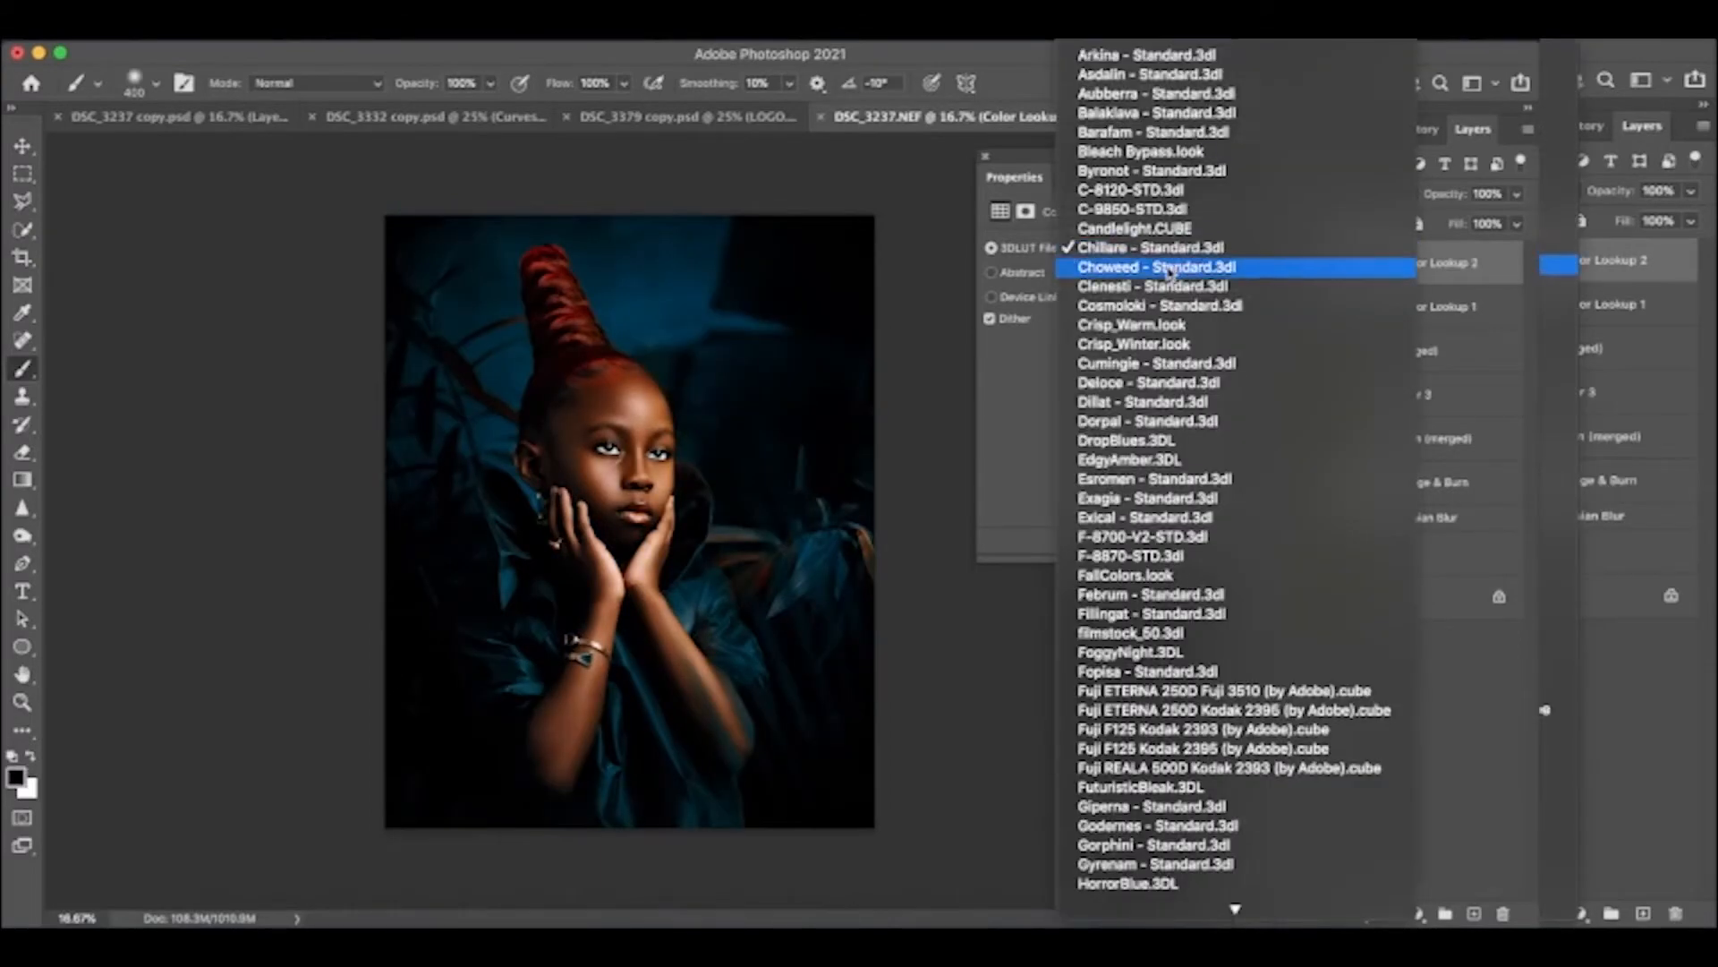
{"action": "left_click", "coordinate": [1185, 266]}
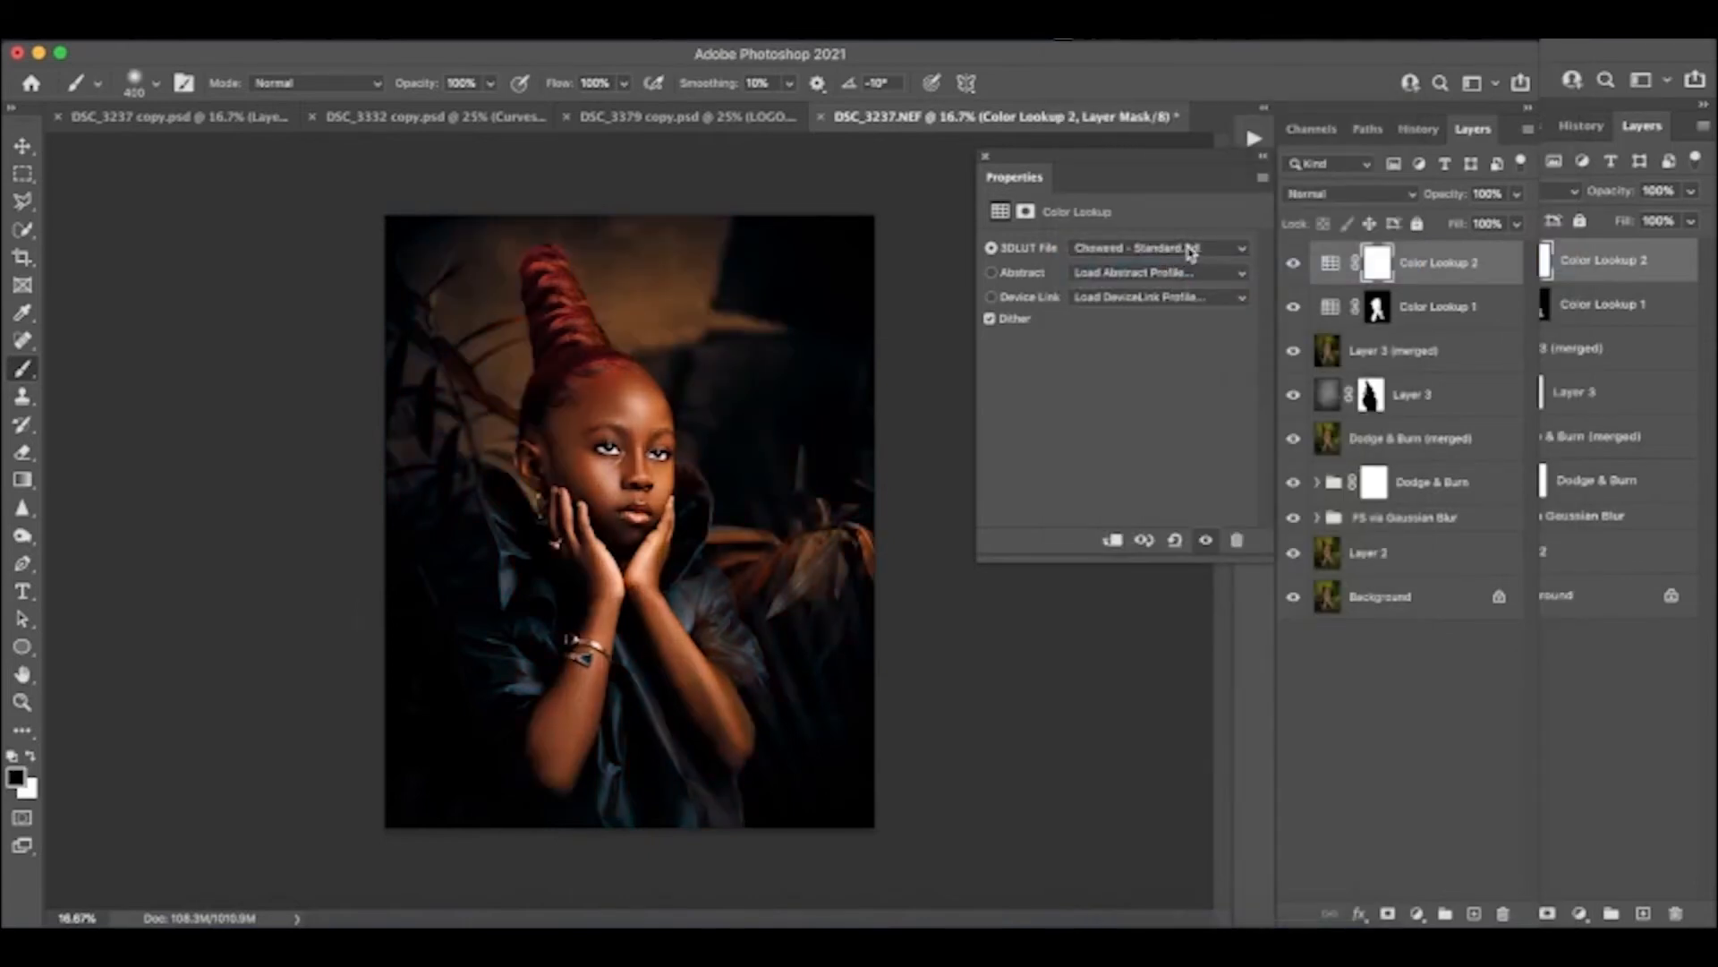
{"action": "left_click", "coordinate": [1190, 253]}
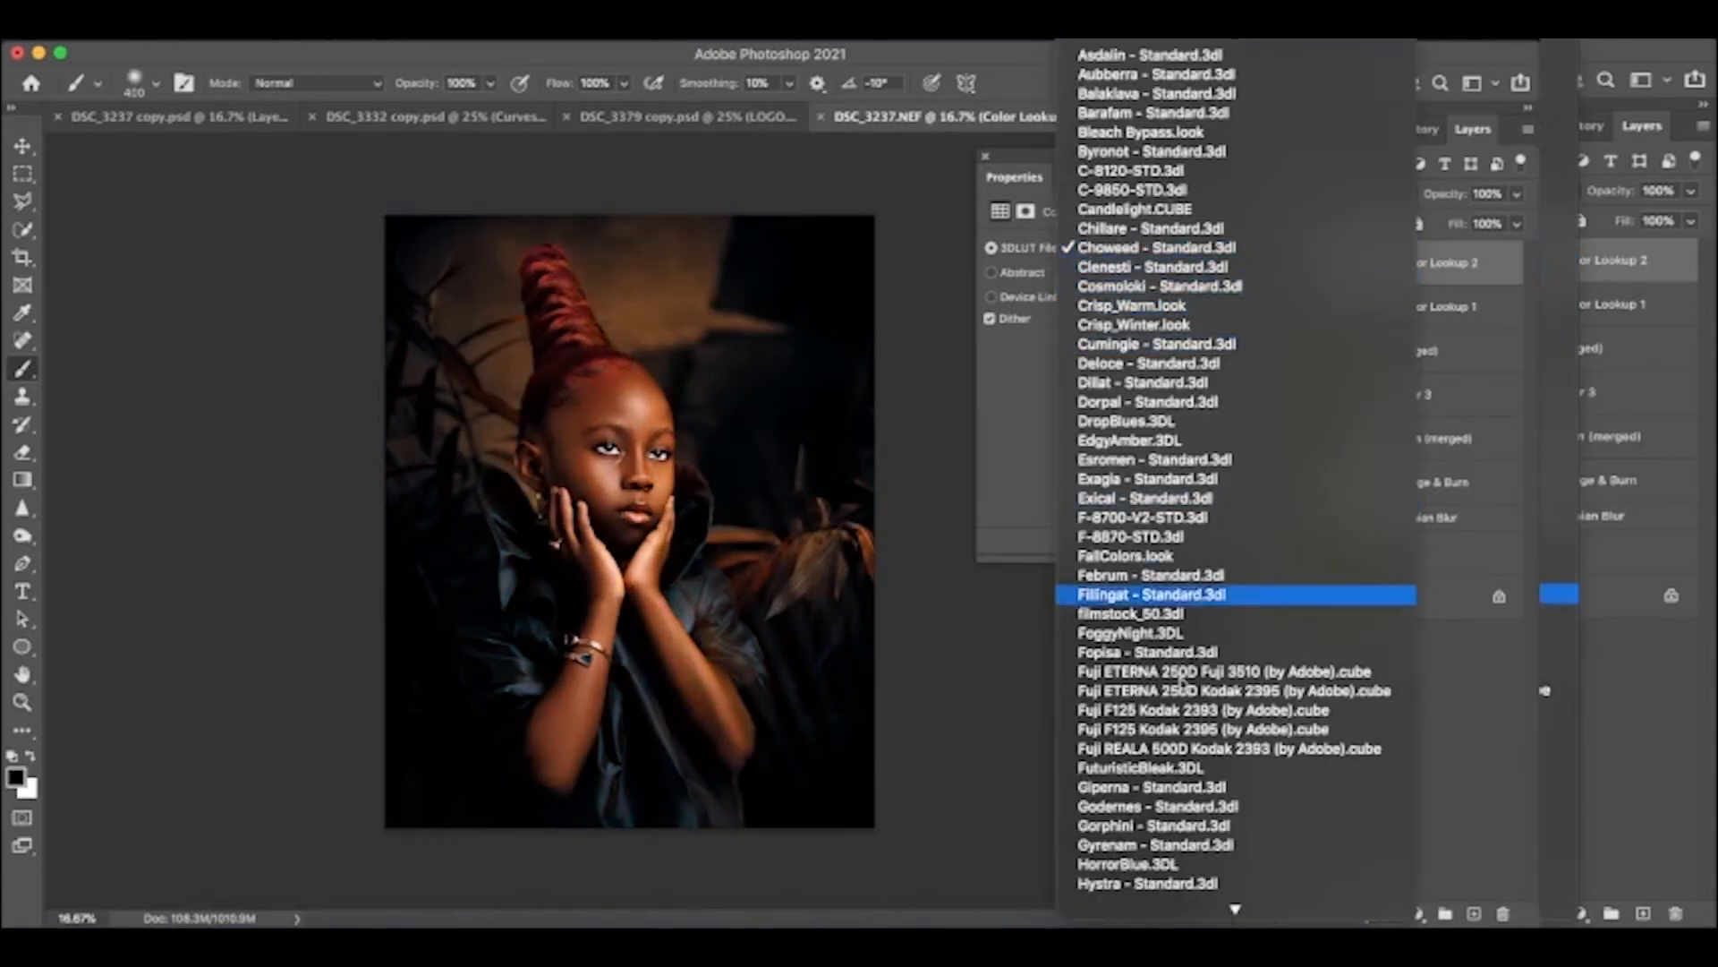
{"action": "scroll", "coordinate": [1183, 694], "scroll_direction": "down", "scroll_amount": 5}
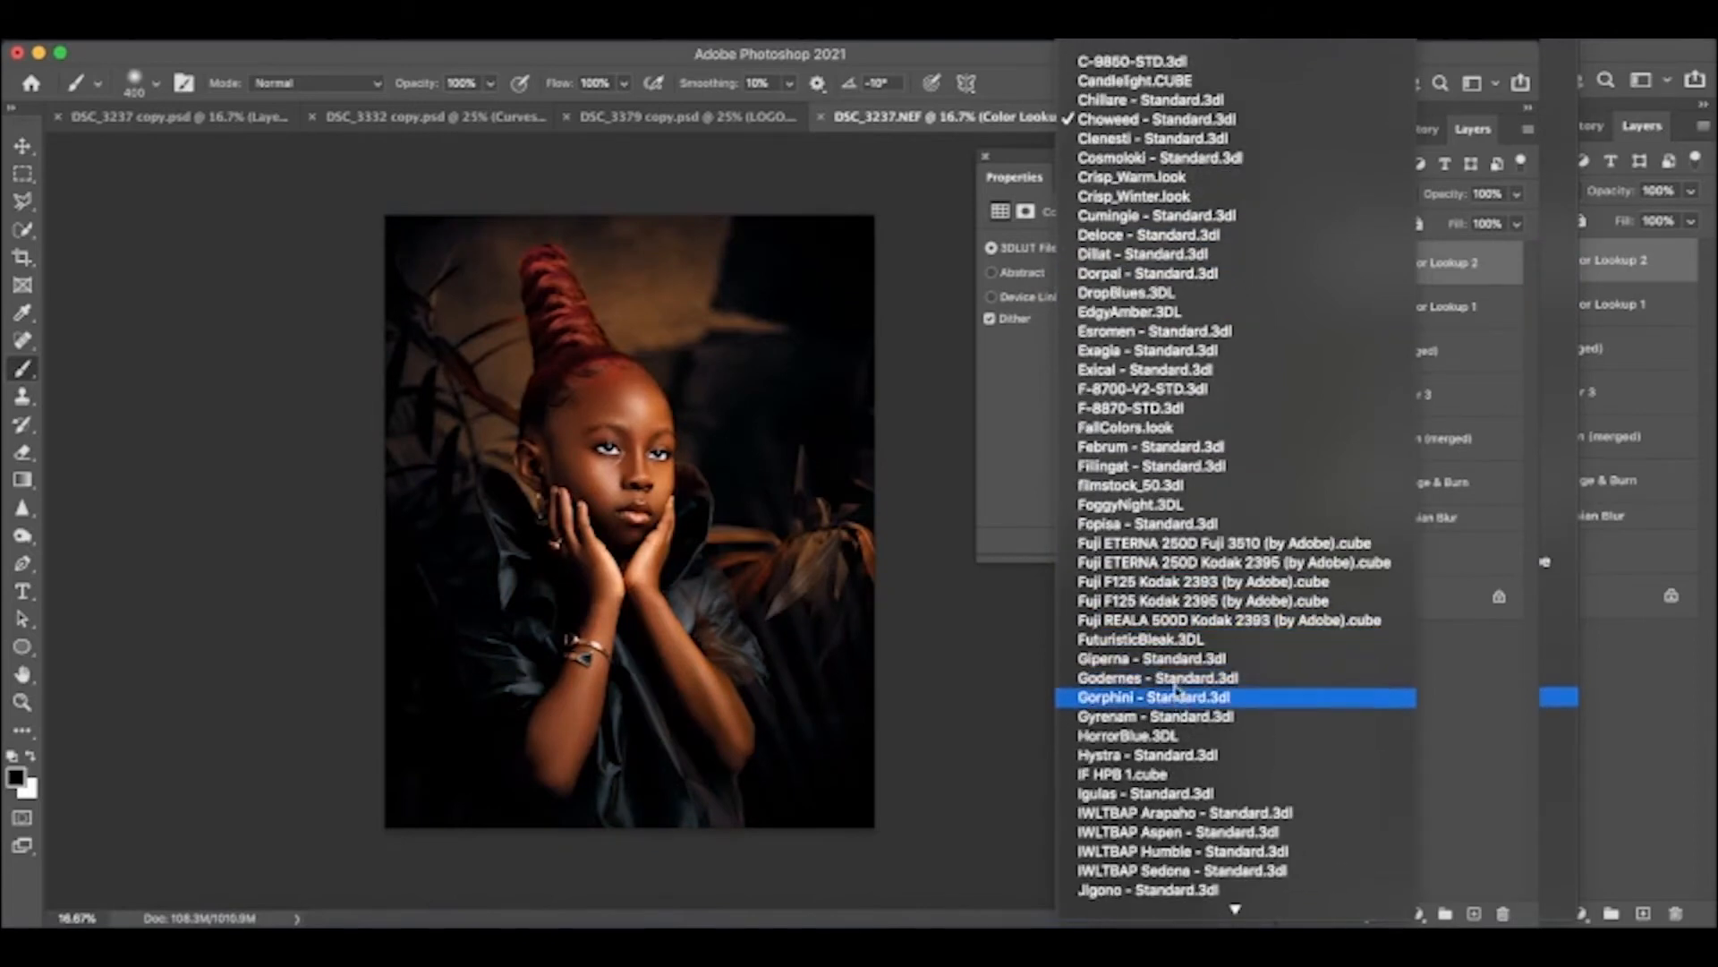
{"action": "left_click", "coordinate": [1169, 667]}
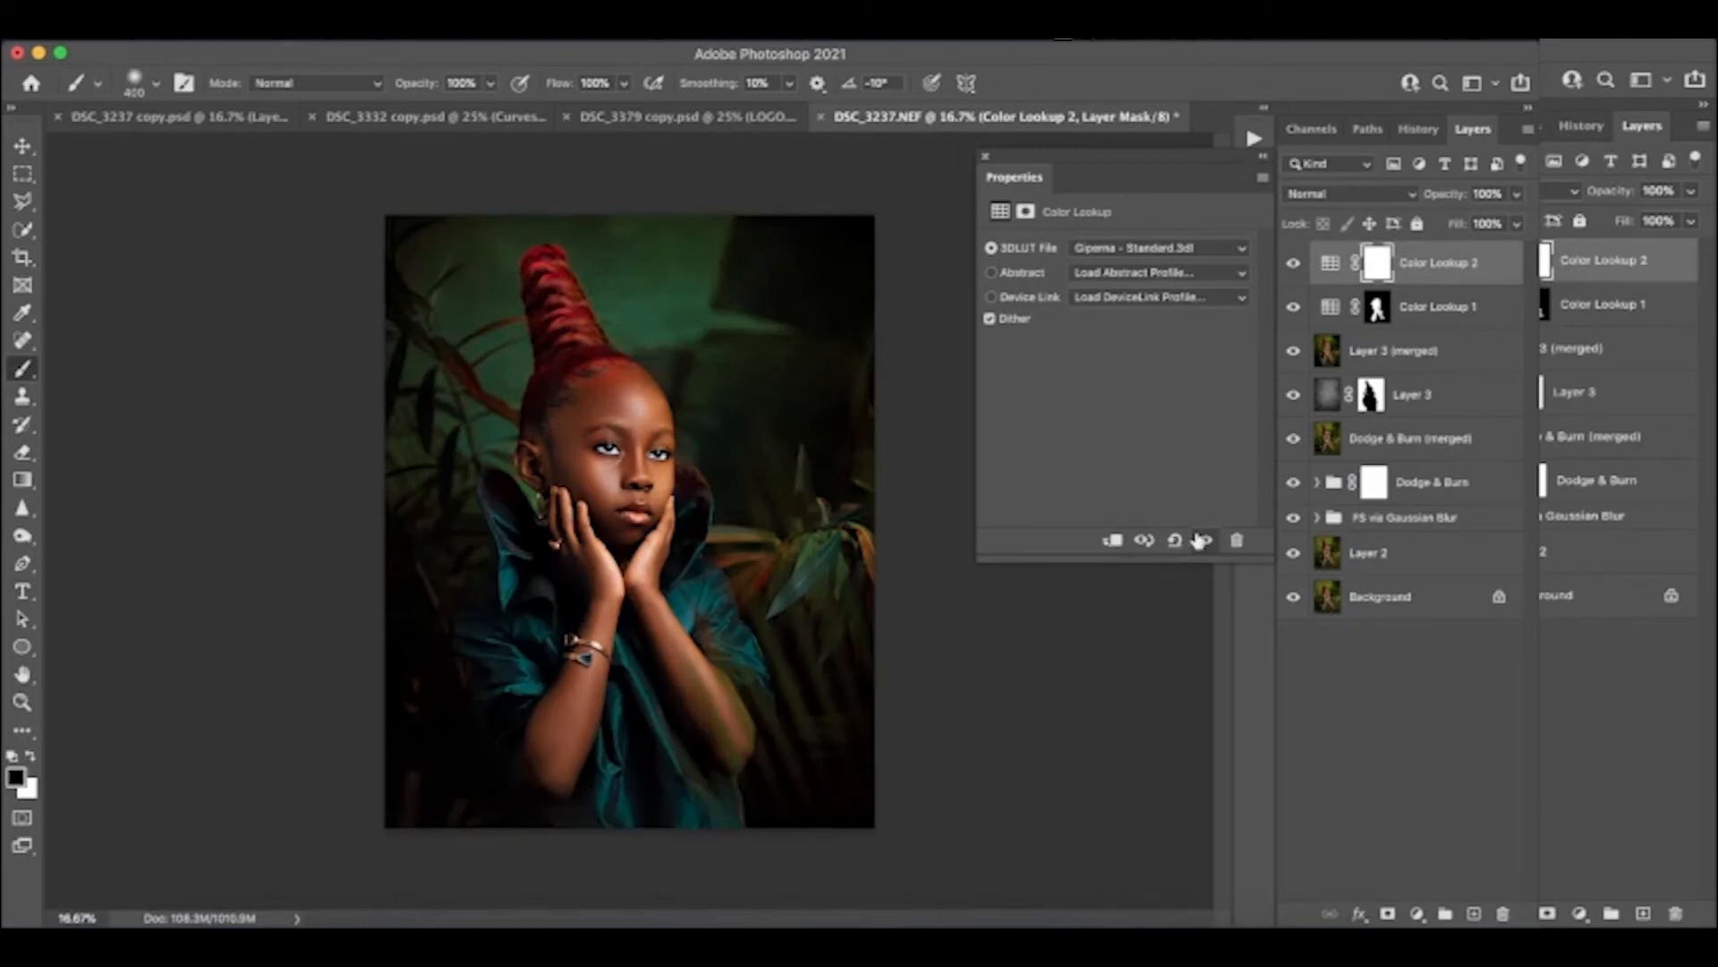
{"action": "left_click", "coordinate": [985, 161]}
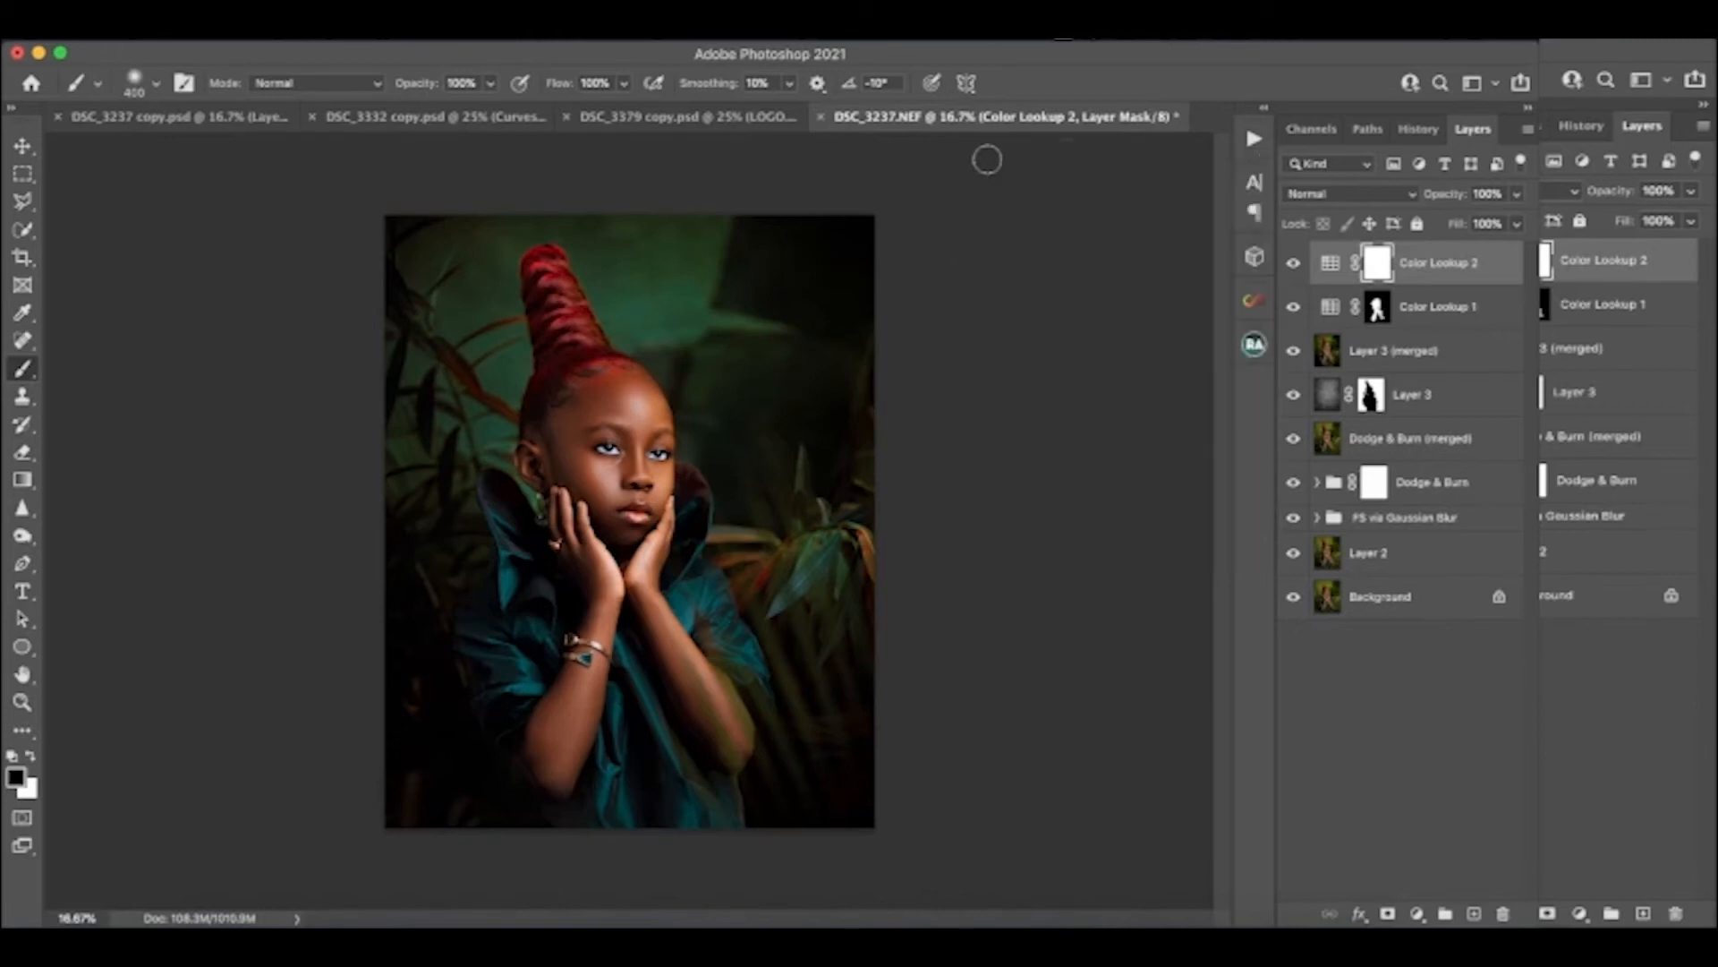
Compare the image with the Color Lookup 2 layer hidden and shown, and examine the grade in close-up and at full view
{"action": "left_click", "coordinate": [1293, 263]}
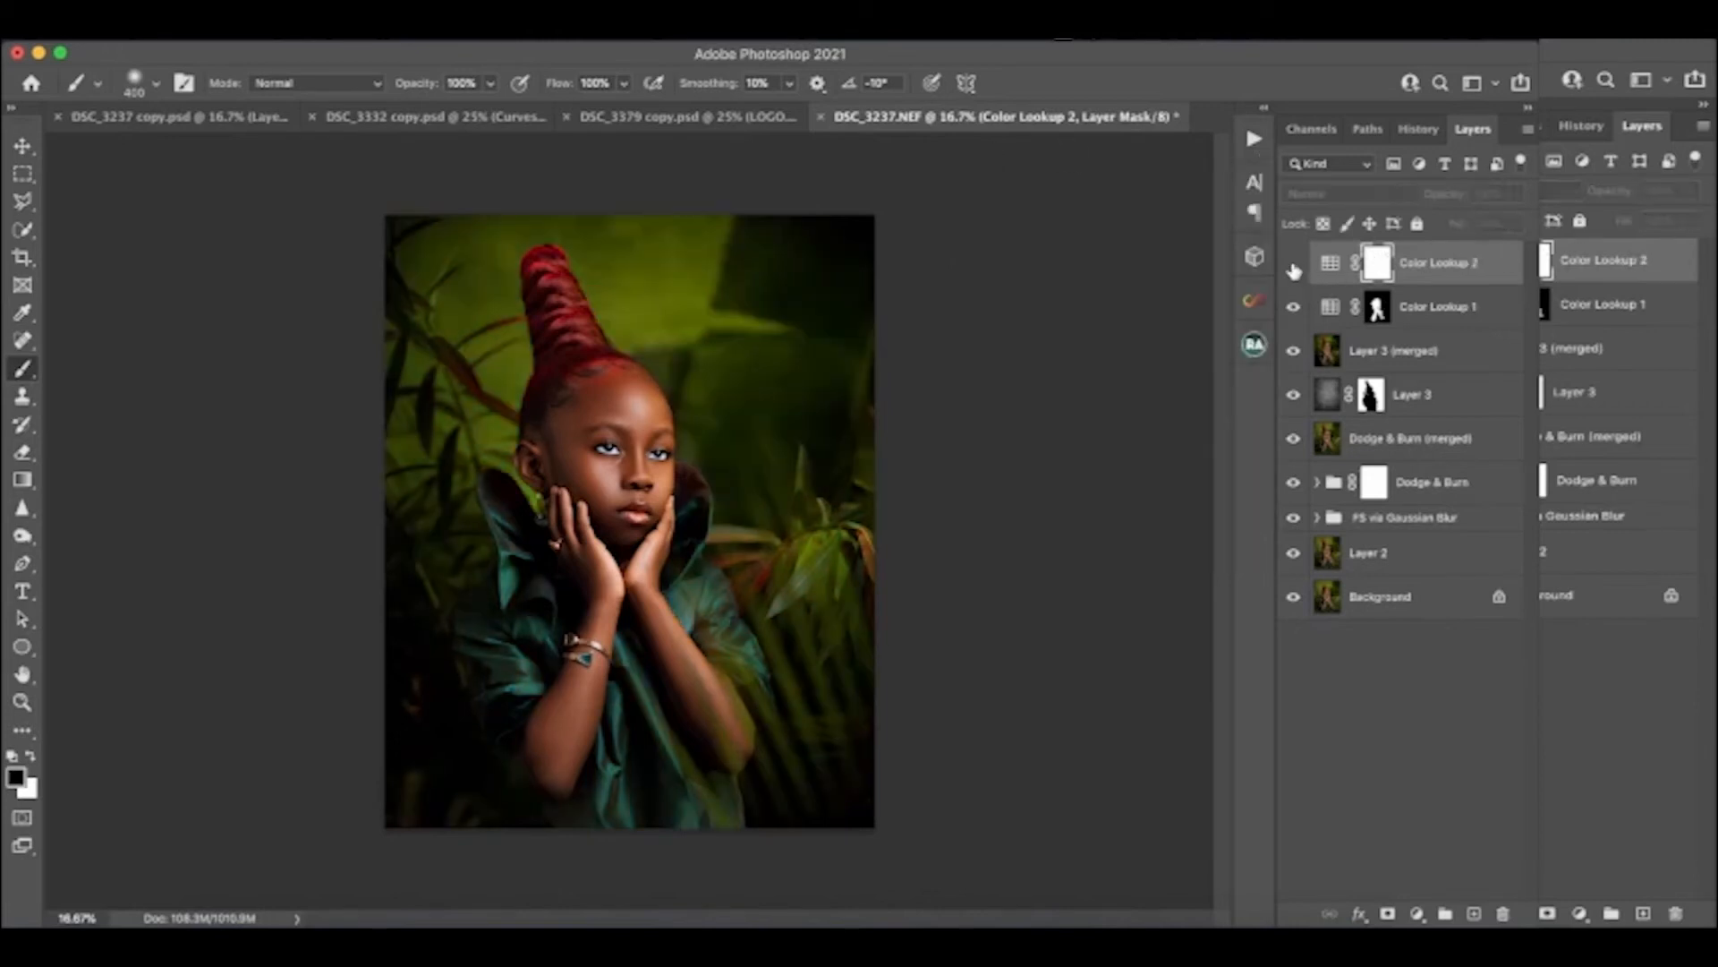
{"action": "left_click", "coordinate": [1293, 263]}
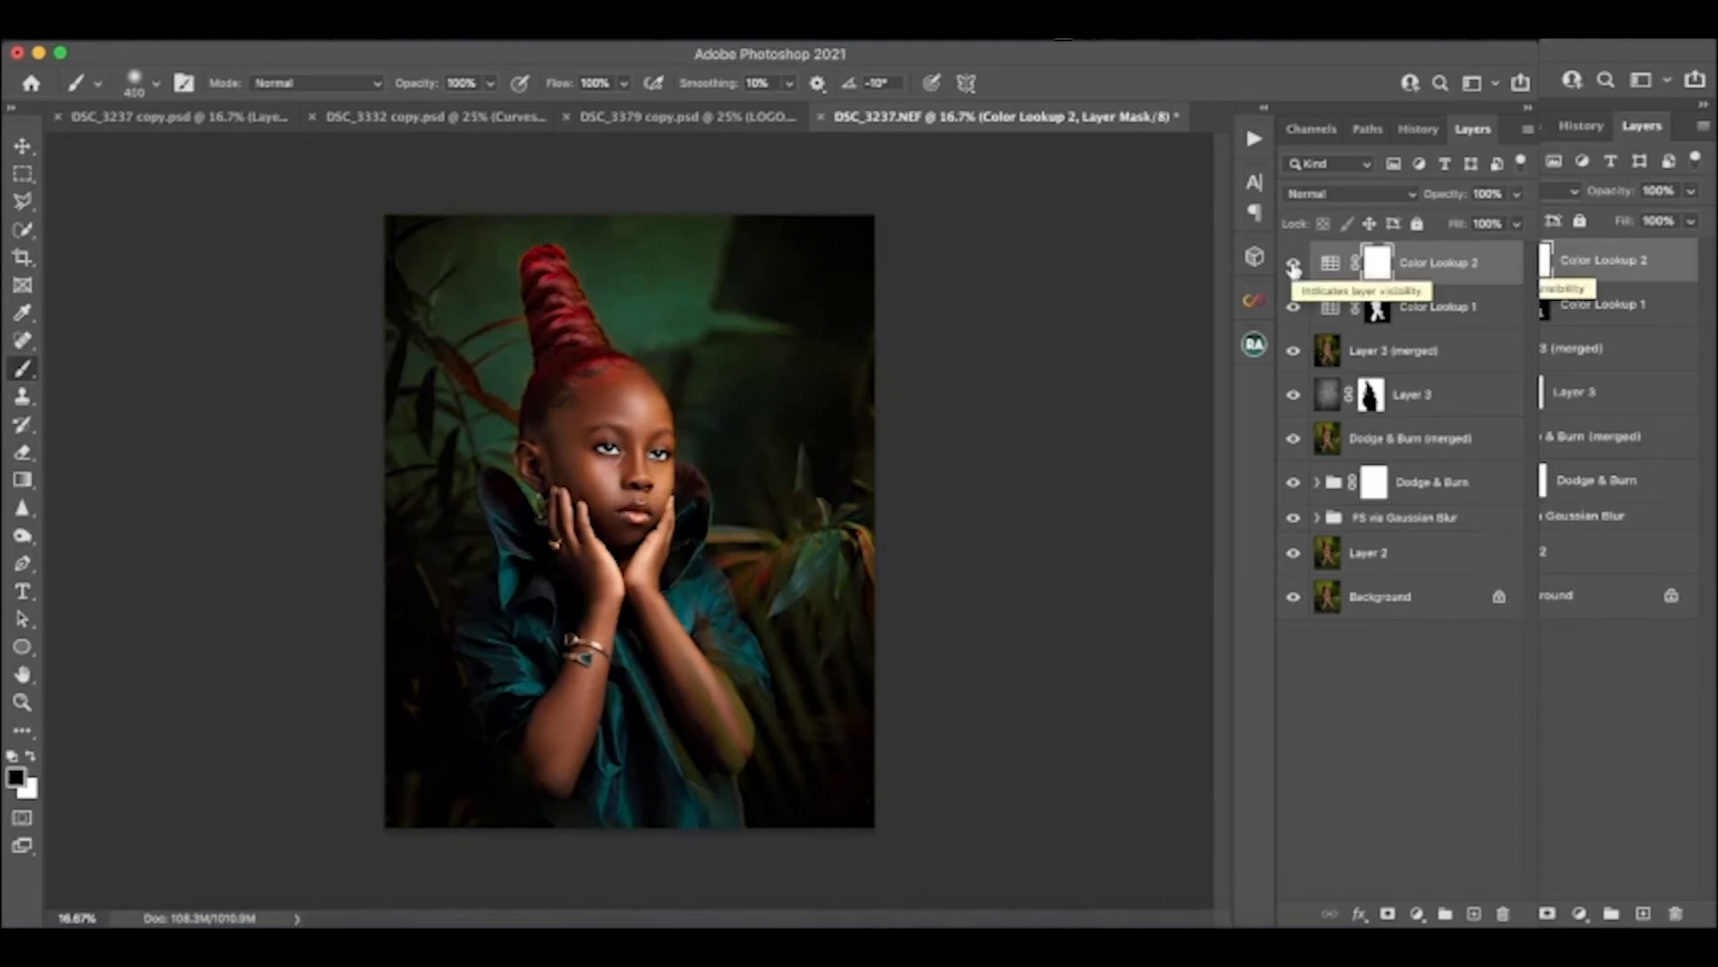
{"action": "key", "text": "super+equal"}
{"action": "key", "text": "super+equal"}
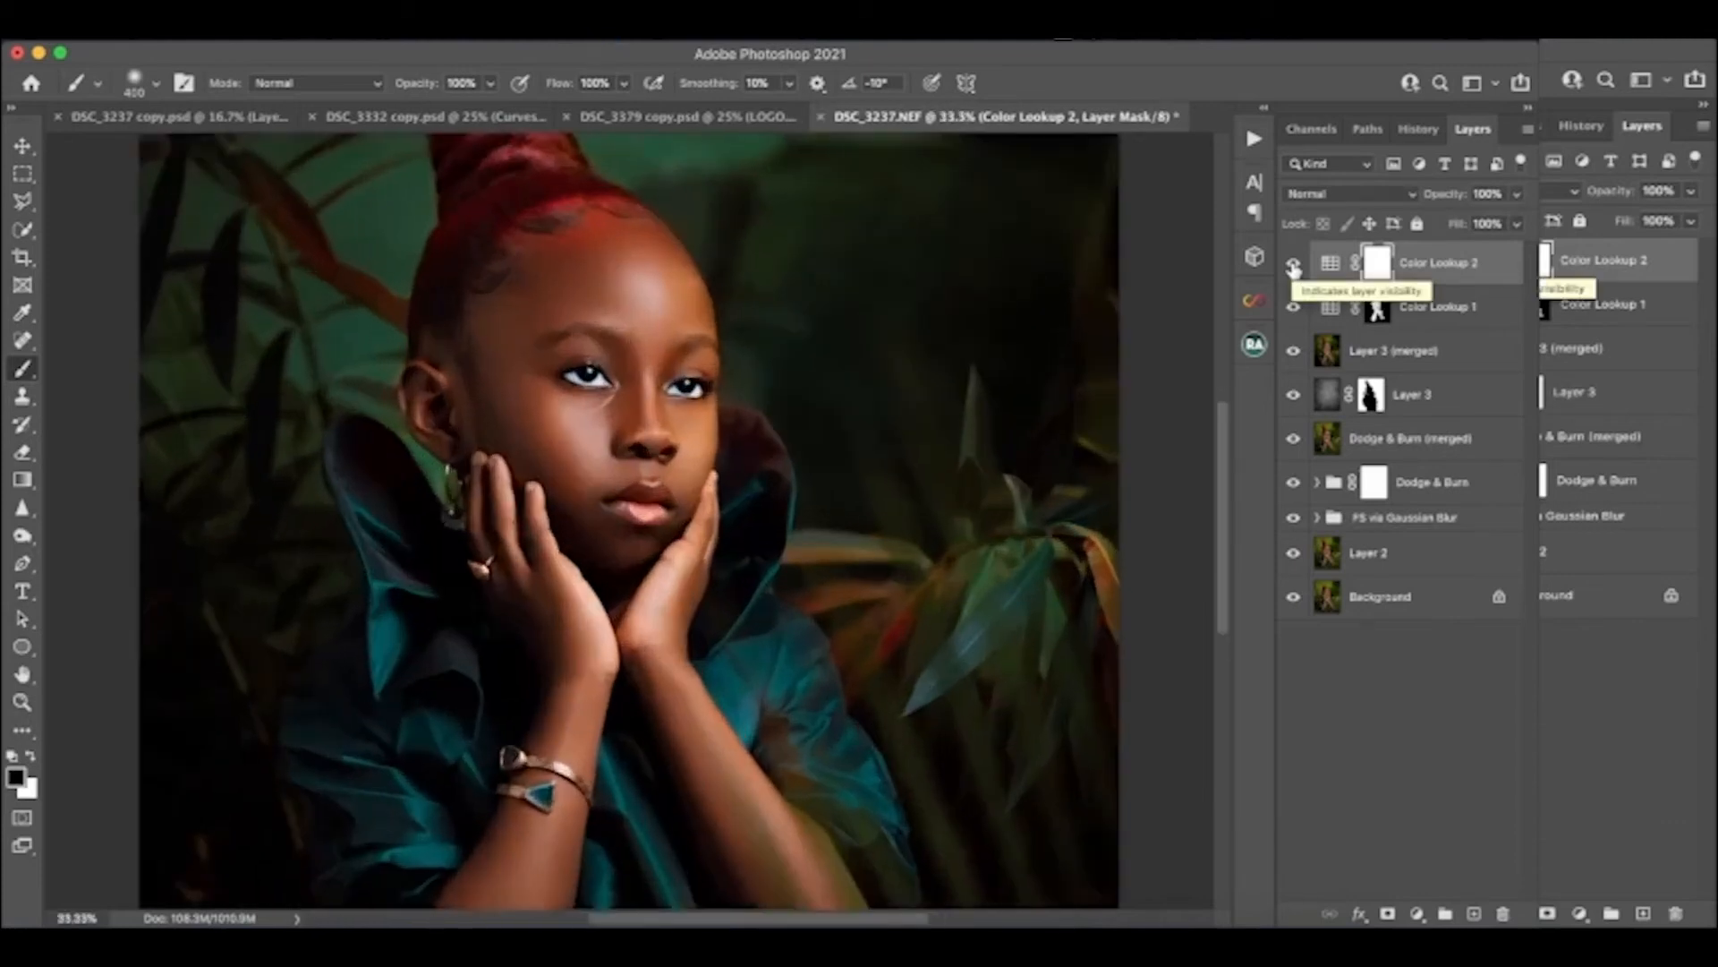
{"action": "key", "text": "super+minus"}
{"action": "key", "text": "super+minus"}
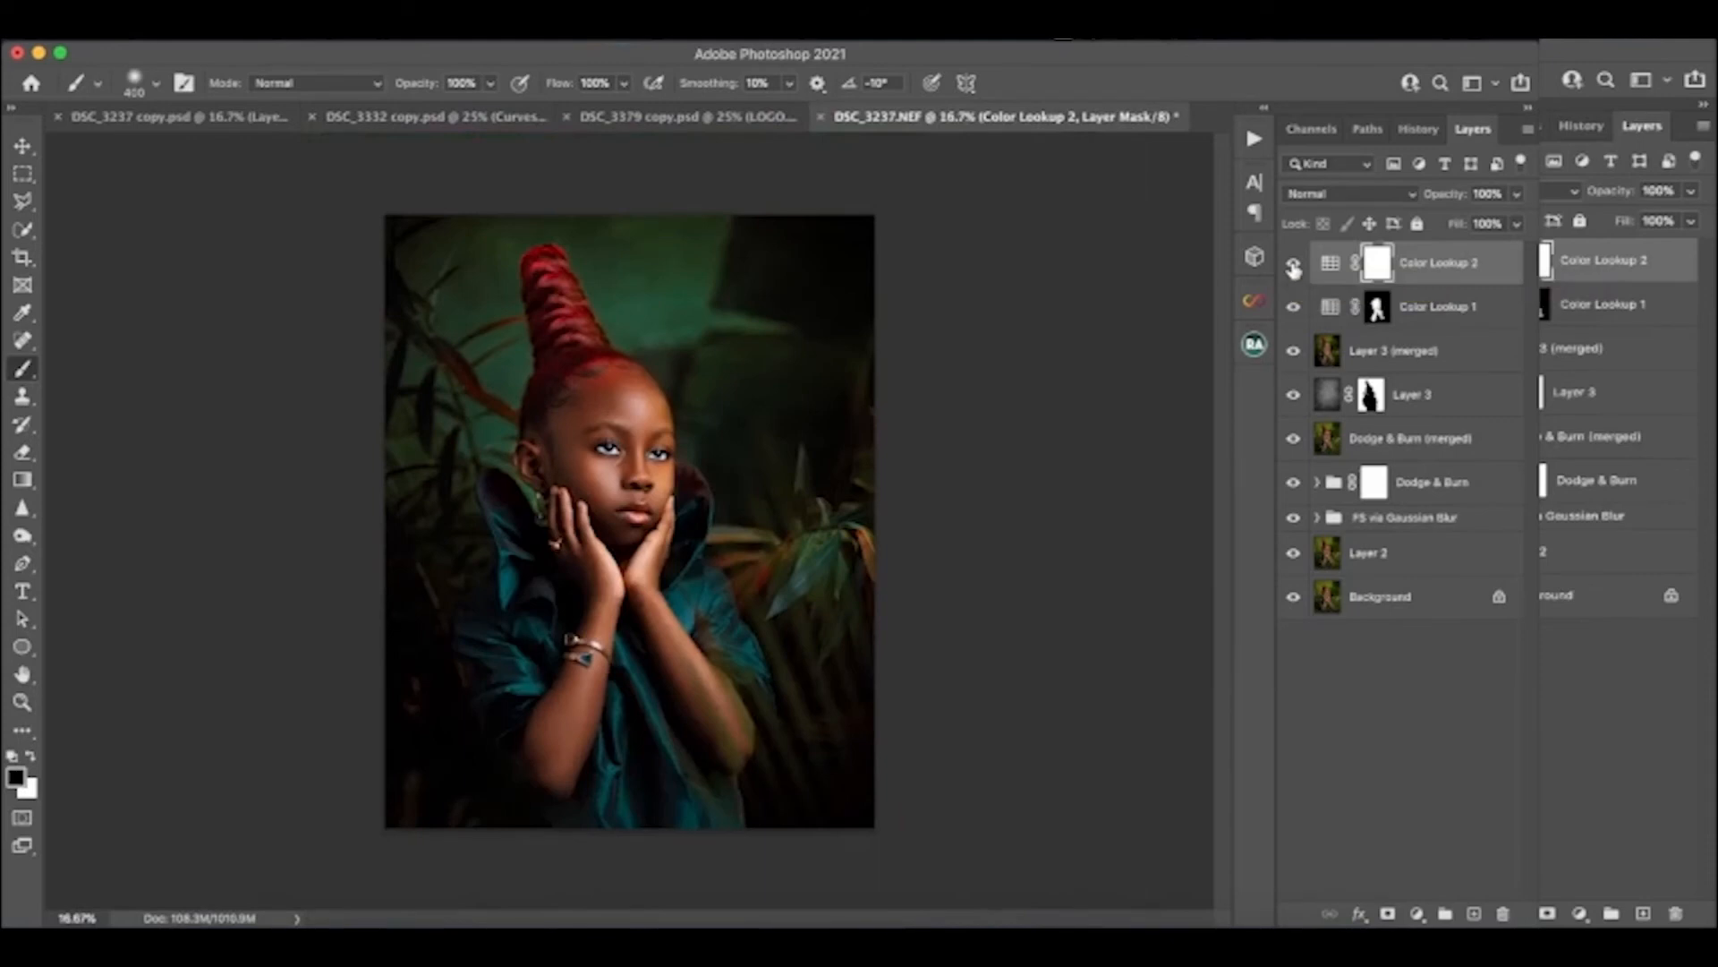
{"action": "key", "text": "super+equal"}
{"action": "key", "text": "super+equal"}
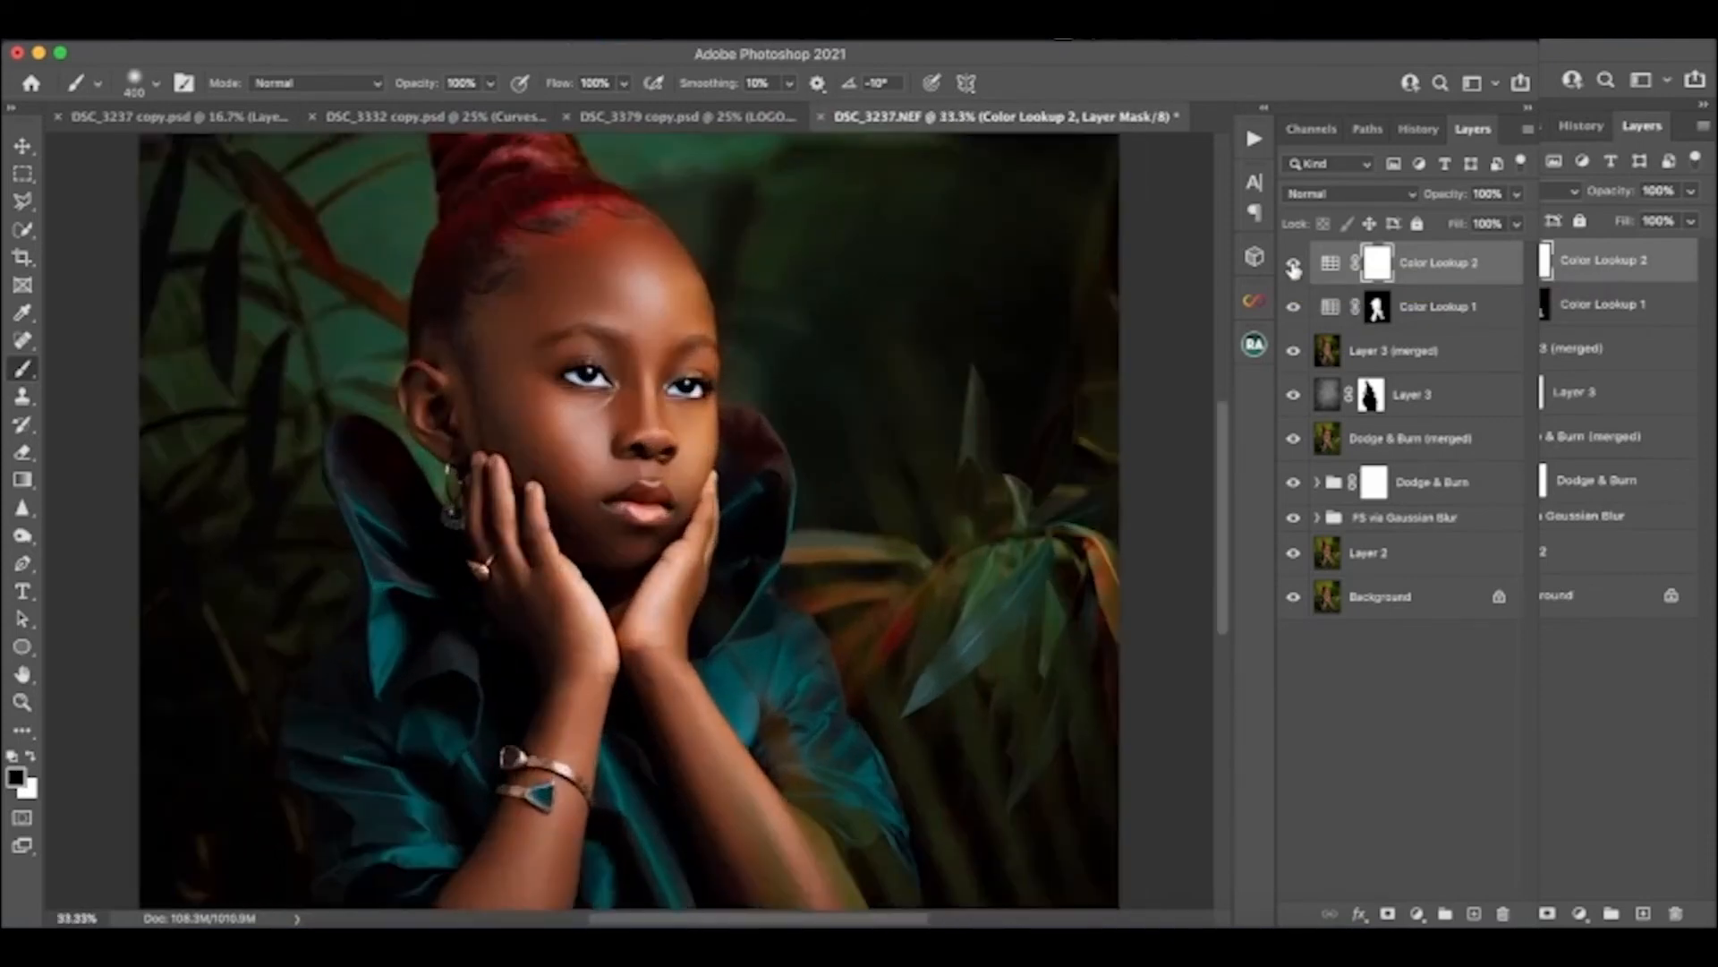
{"action": "key", "text": "super+minus"}
{"action": "key", "text": "super+minus"}
{"action": "key", "text": "super+minus"}
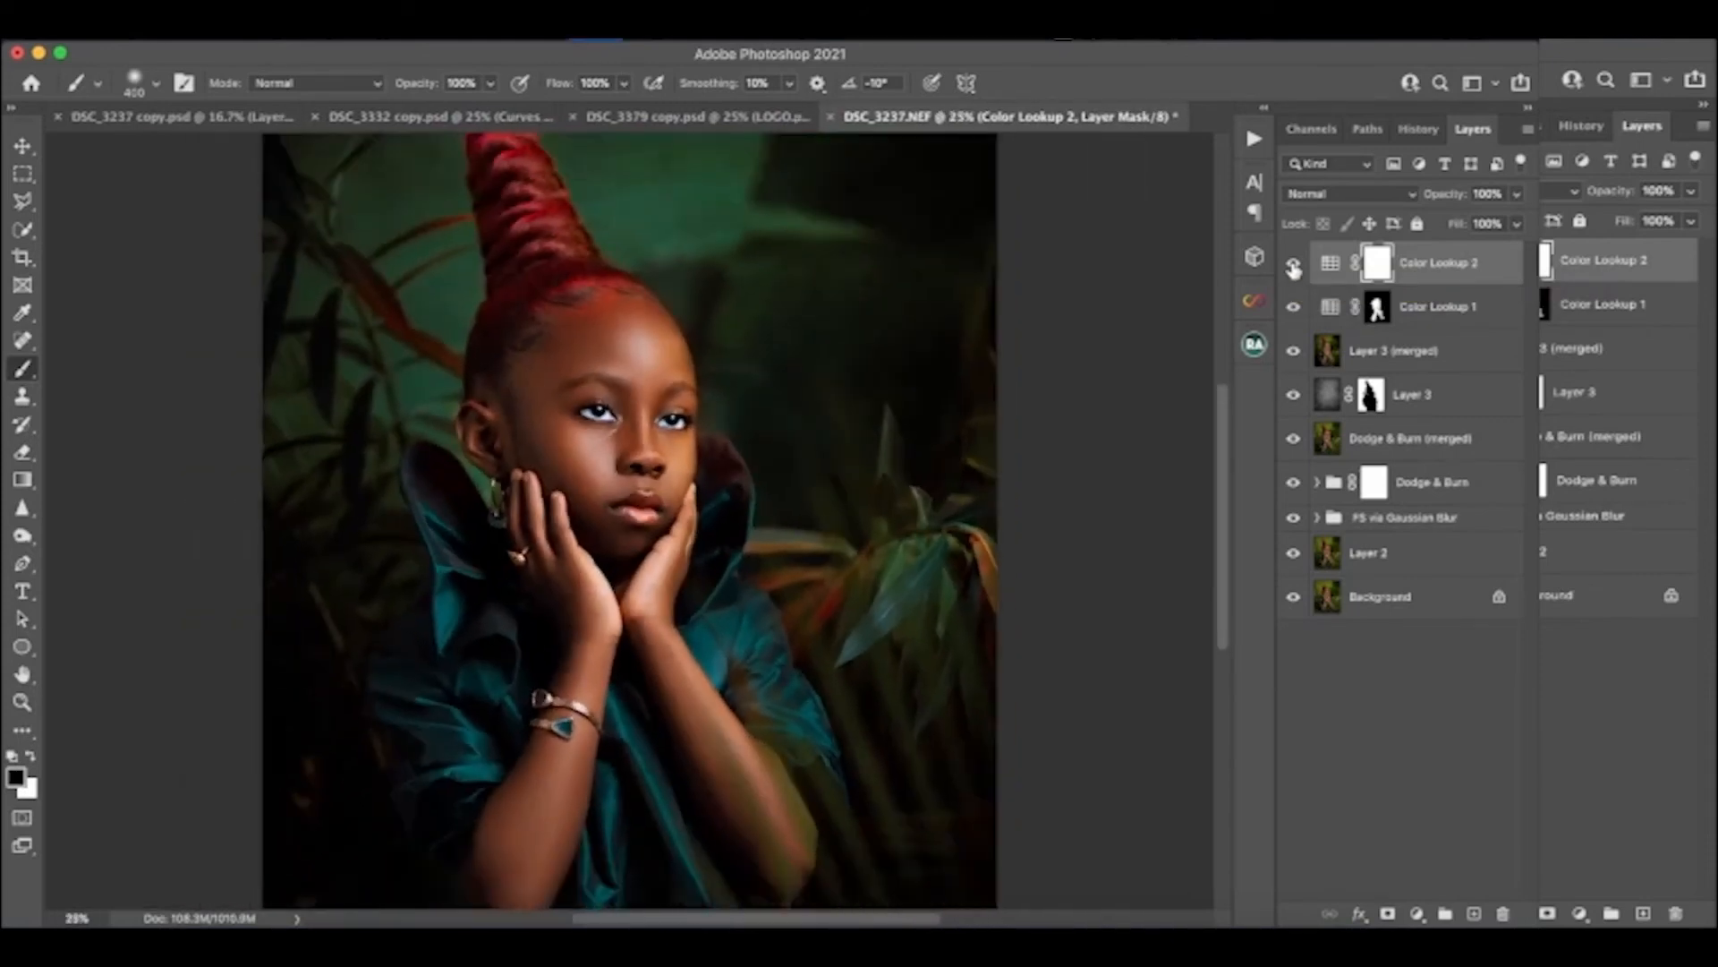
Lower the Color Lookup 2 layer's opacity to 77%, checking the grade with the layer hidden and shown
{"action": "key", "text": "super+equal"}
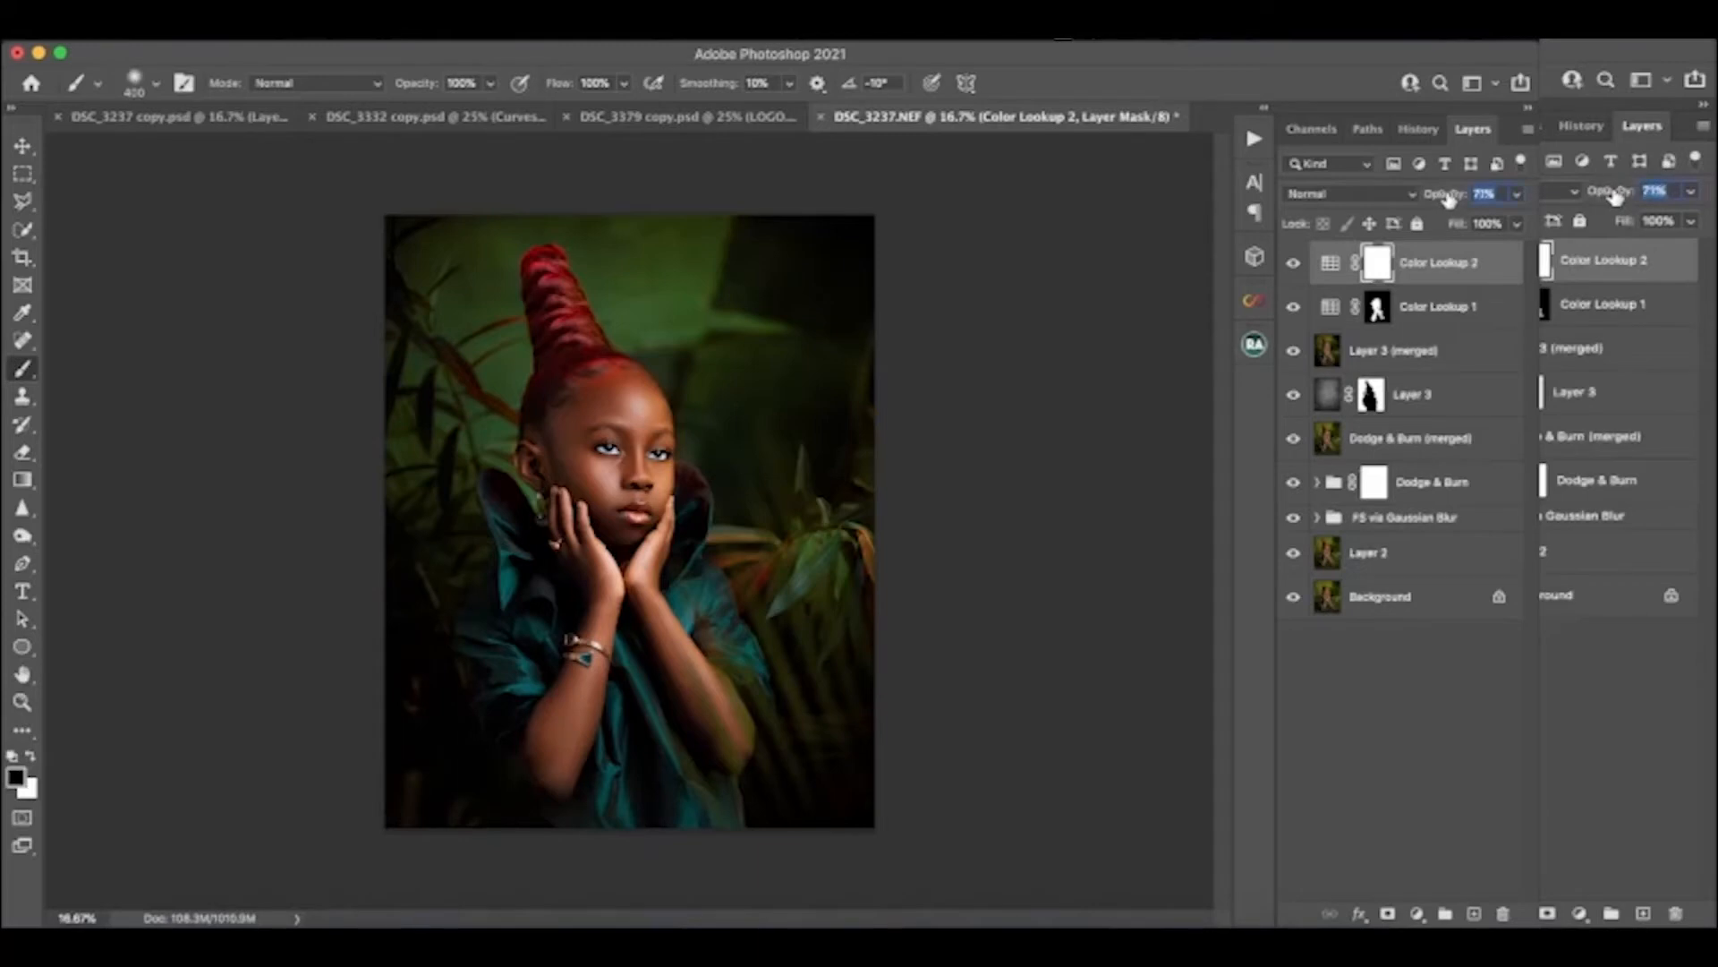
{"action": "left_click", "coordinate": [1294, 265]}
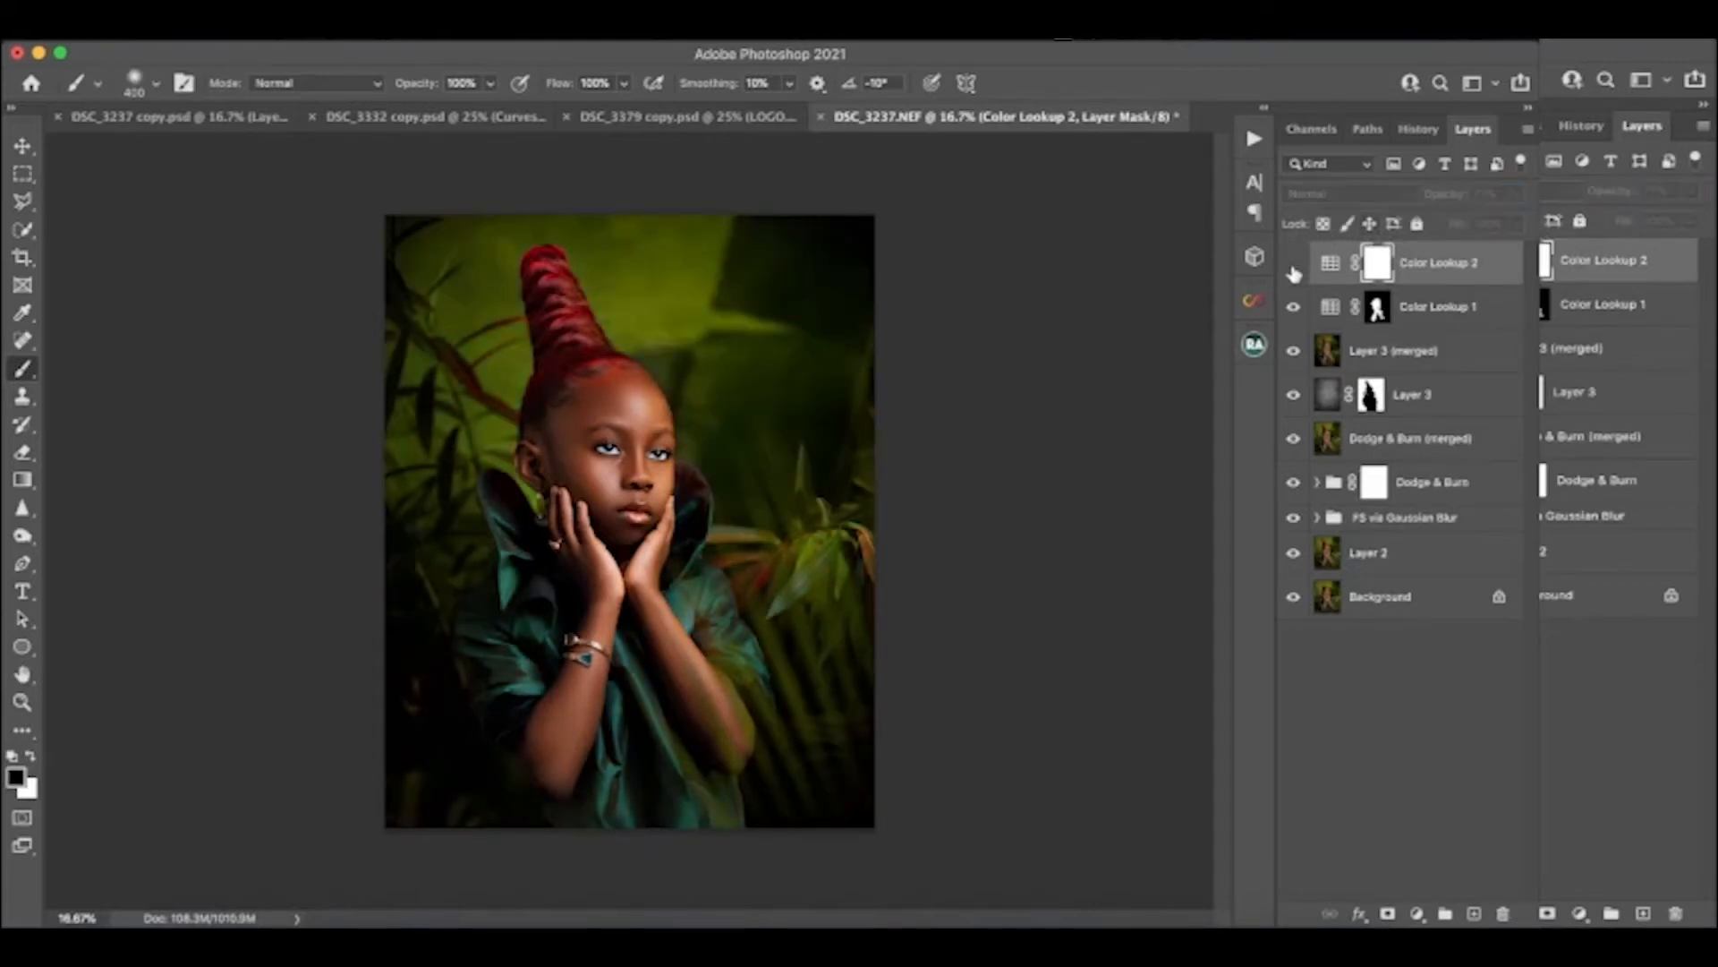
{"action": "left_click", "coordinate": [1296, 266]}
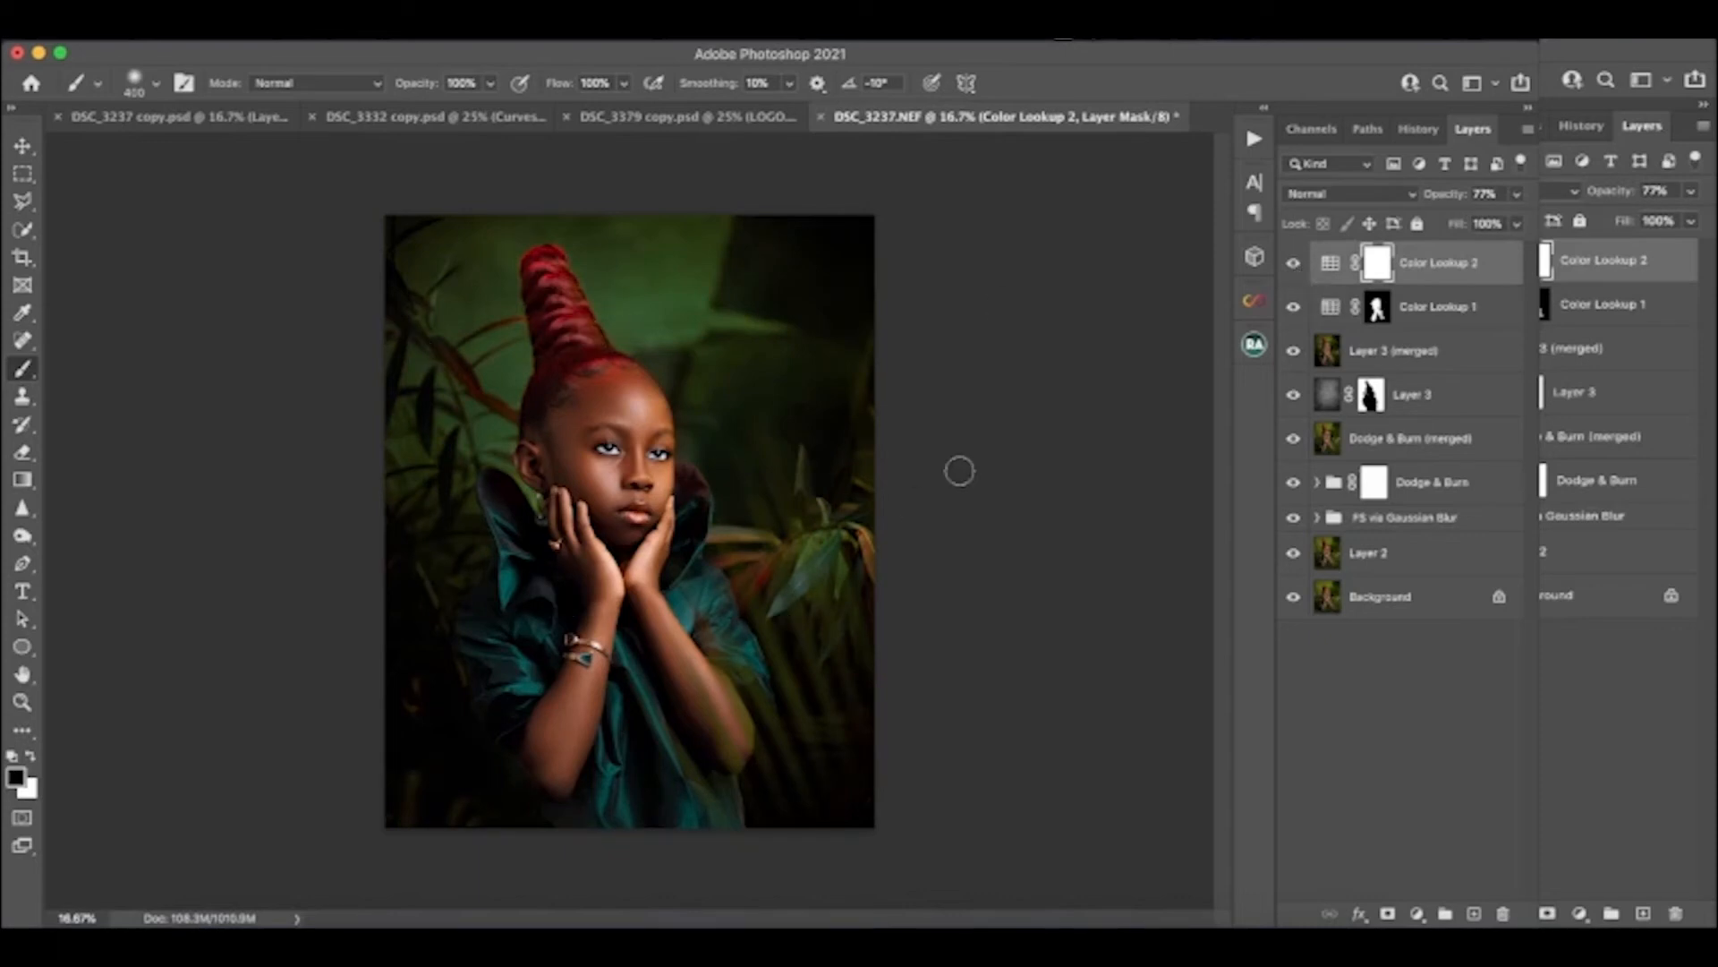
Examine the graded portrait at full view and up close around the face, eyes and forehead
{"action": "key", "text": "super+equal"}
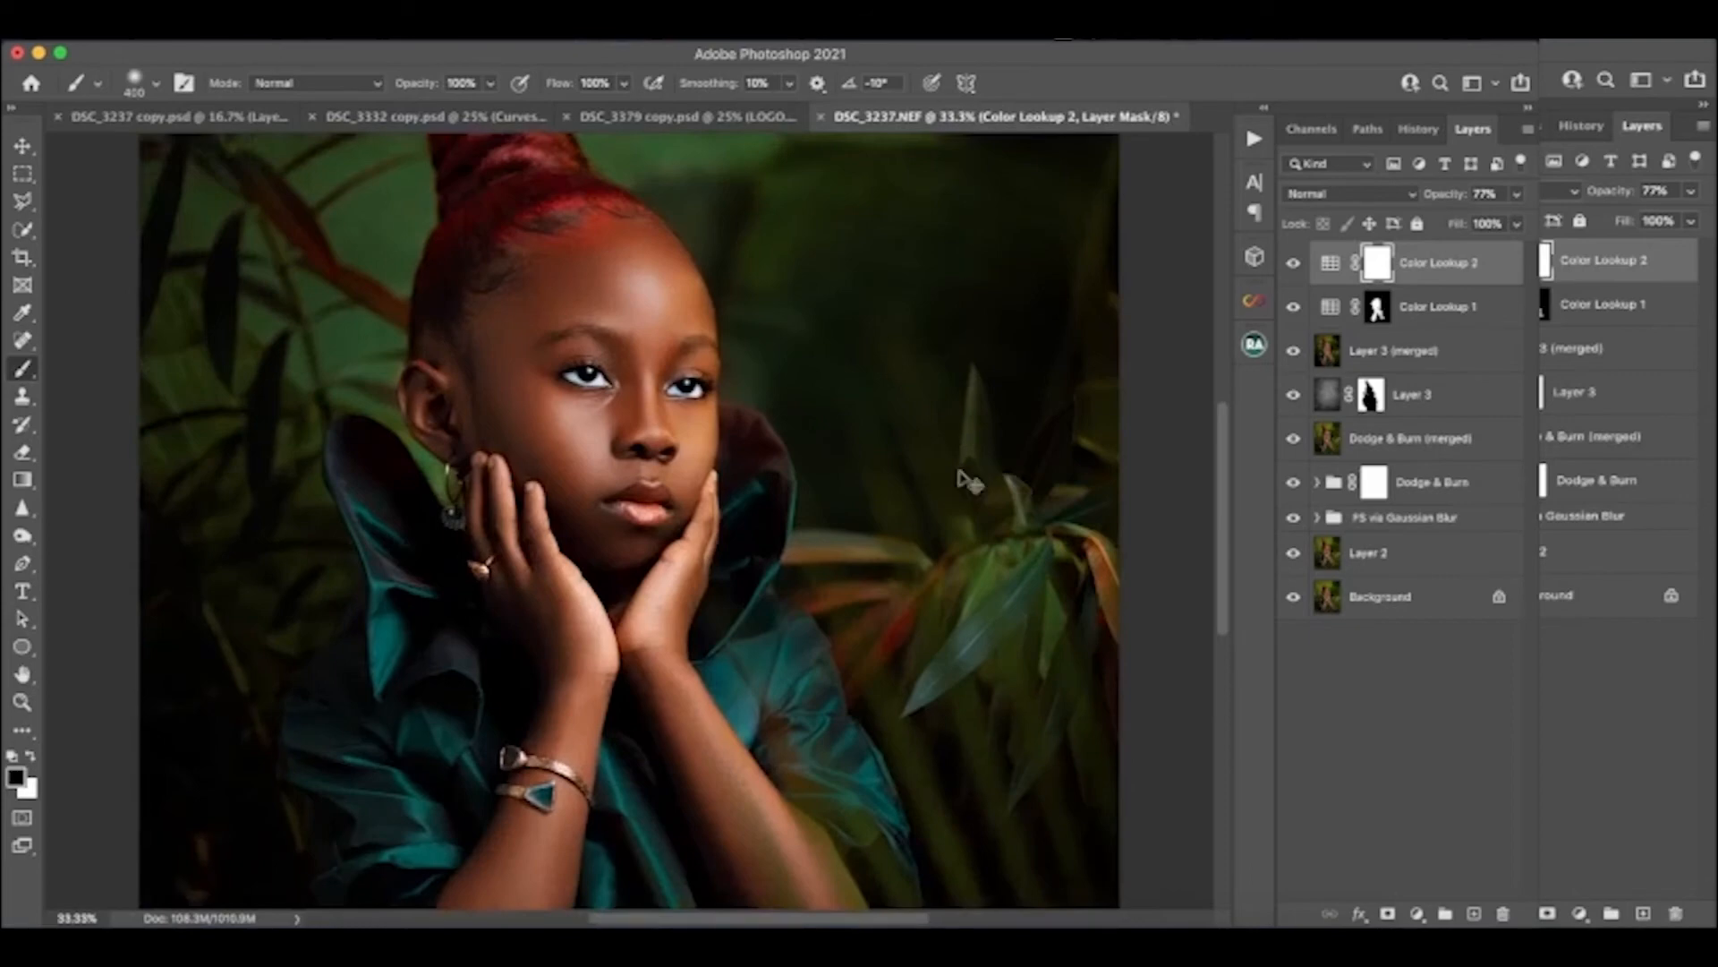
{"action": "key", "text": "super+minus"}
{"action": "key", "text": "super+minus"}
{"action": "key", "text": "super+minus"}
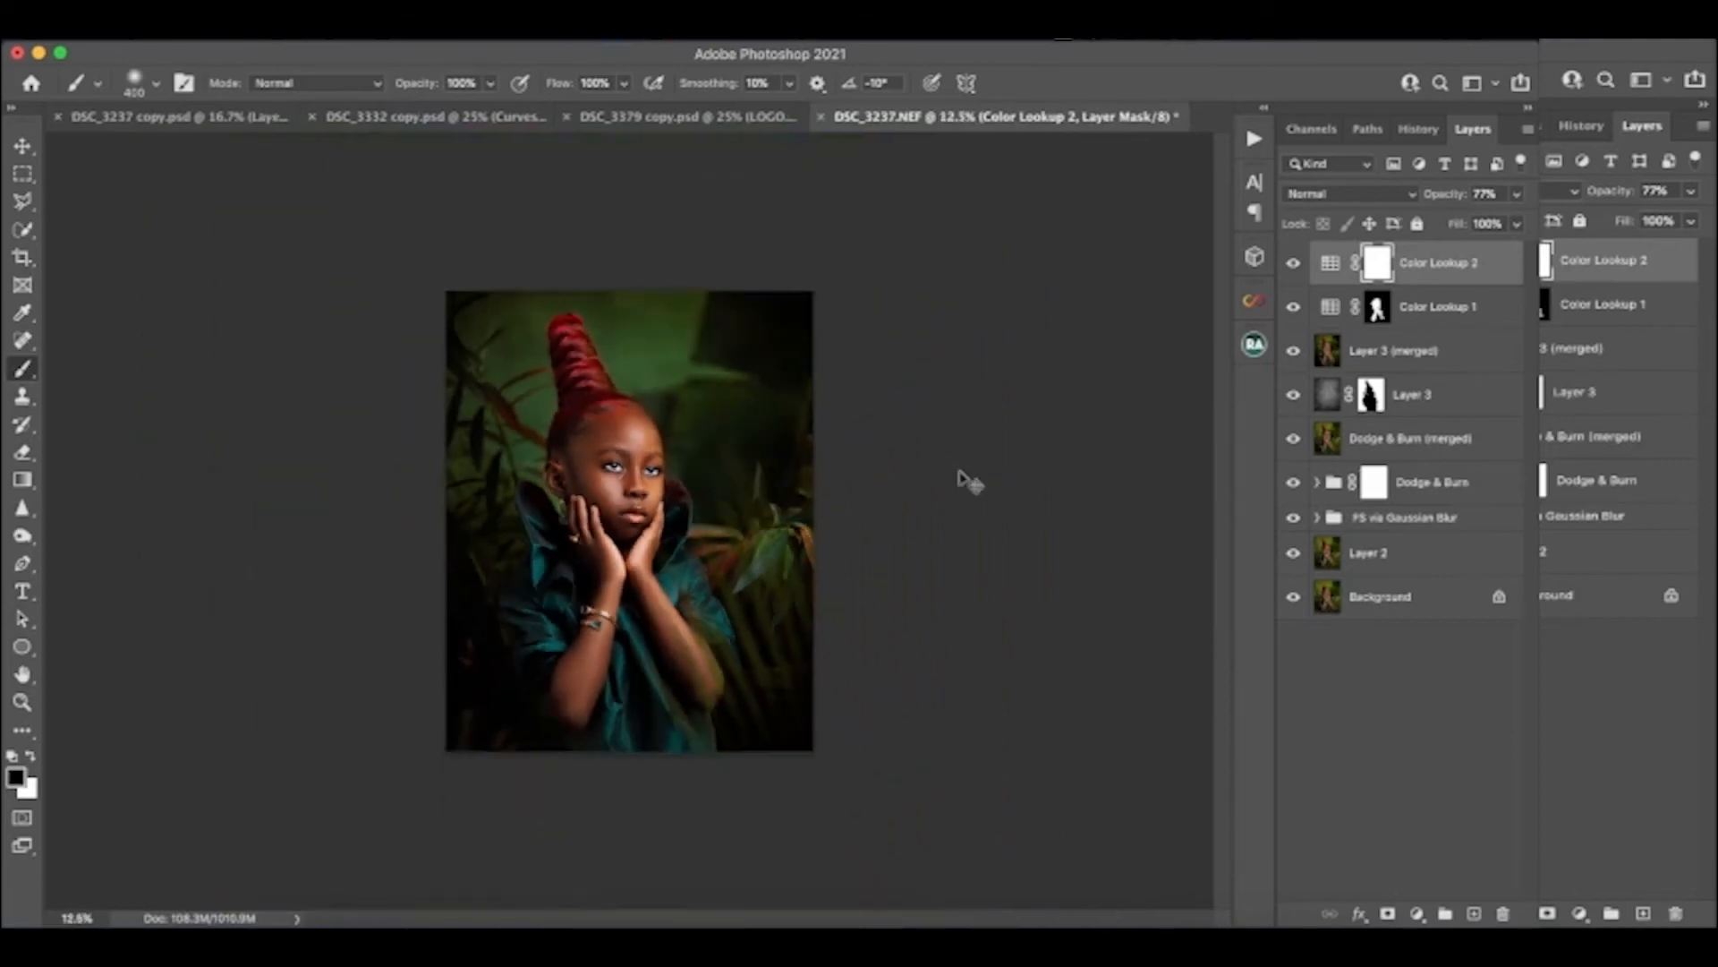
{"action": "key", "text": "super+equal"}
{"action": "key", "text": "super+equal"}
{"action": "key", "text": "super+equal"}
{"action": "key", "text": "super+equal"}
{"action": "key", "text": "super+equal"}
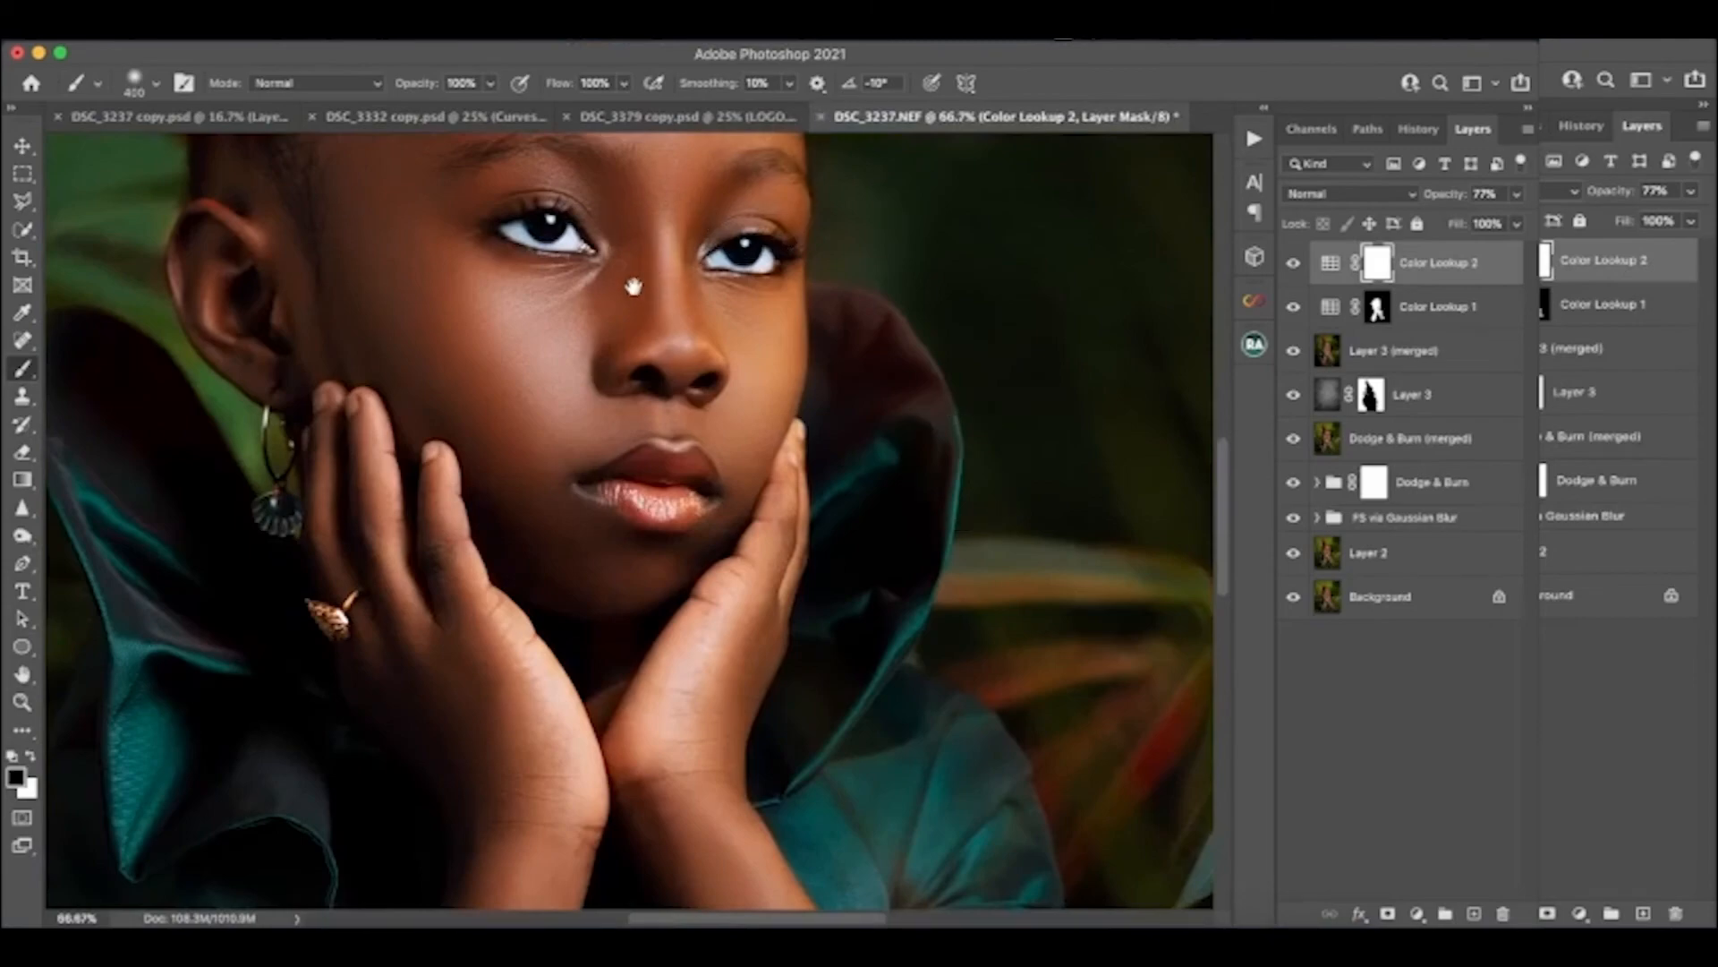
{"action": "left_click_drag", "start_coordinate": [621, 276], "coordinate": [608, 419]}
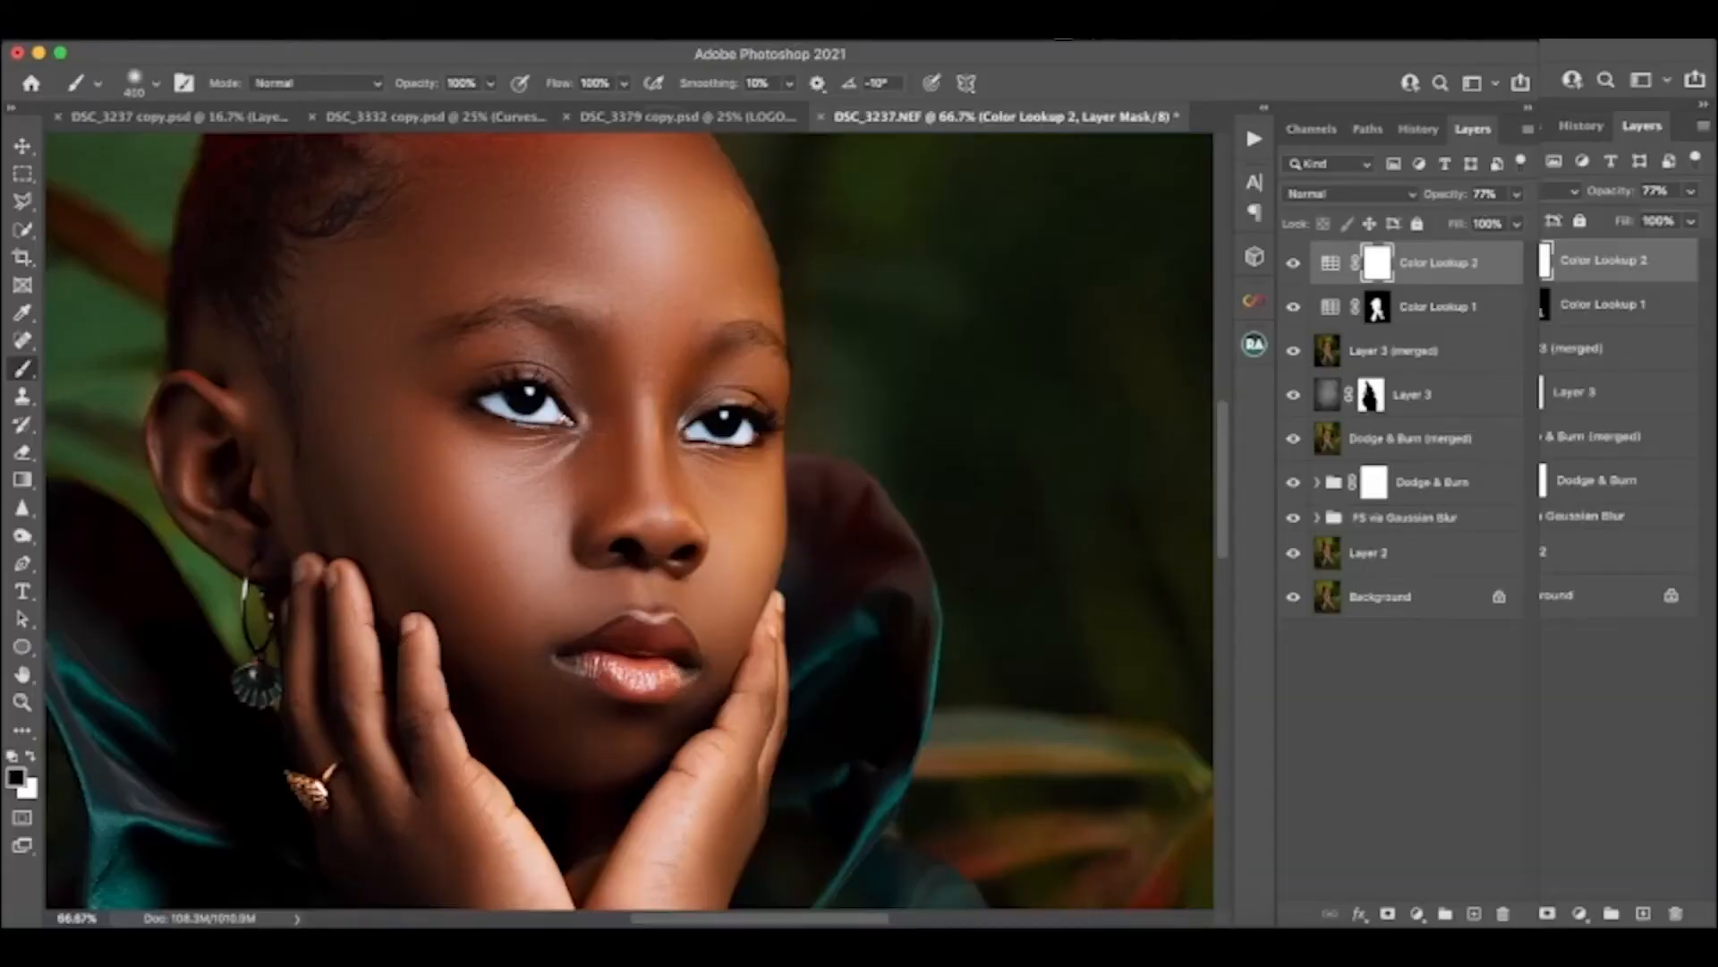
Switch to the DSC_3237 copy.psd document and examine the skin texture in its earlier retouch up close
{"action": "left_click", "coordinate": [497, 118]}
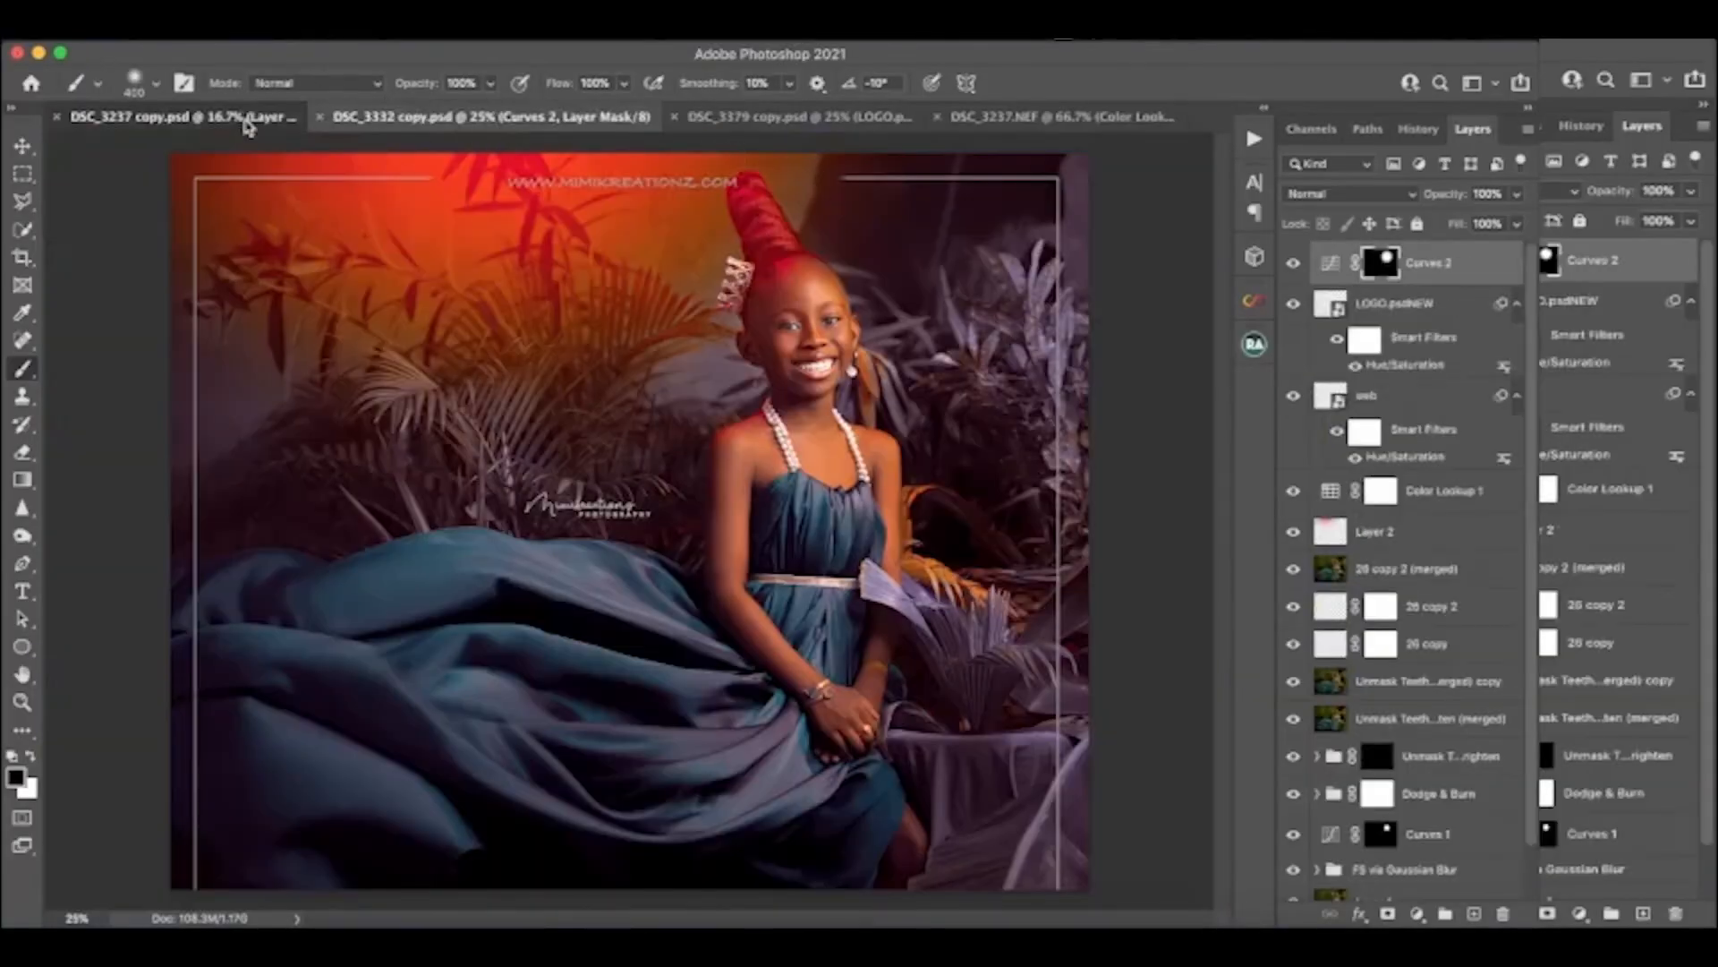
{"action": "left_click", "coordinate": [259, 118]}
{"action": "key", "text": "super+plus"}
{"action": "key", "text": "super+plus"}
{"action": "key", "text": "super+plus"}
{"action": "key", "text": "super+plus"}
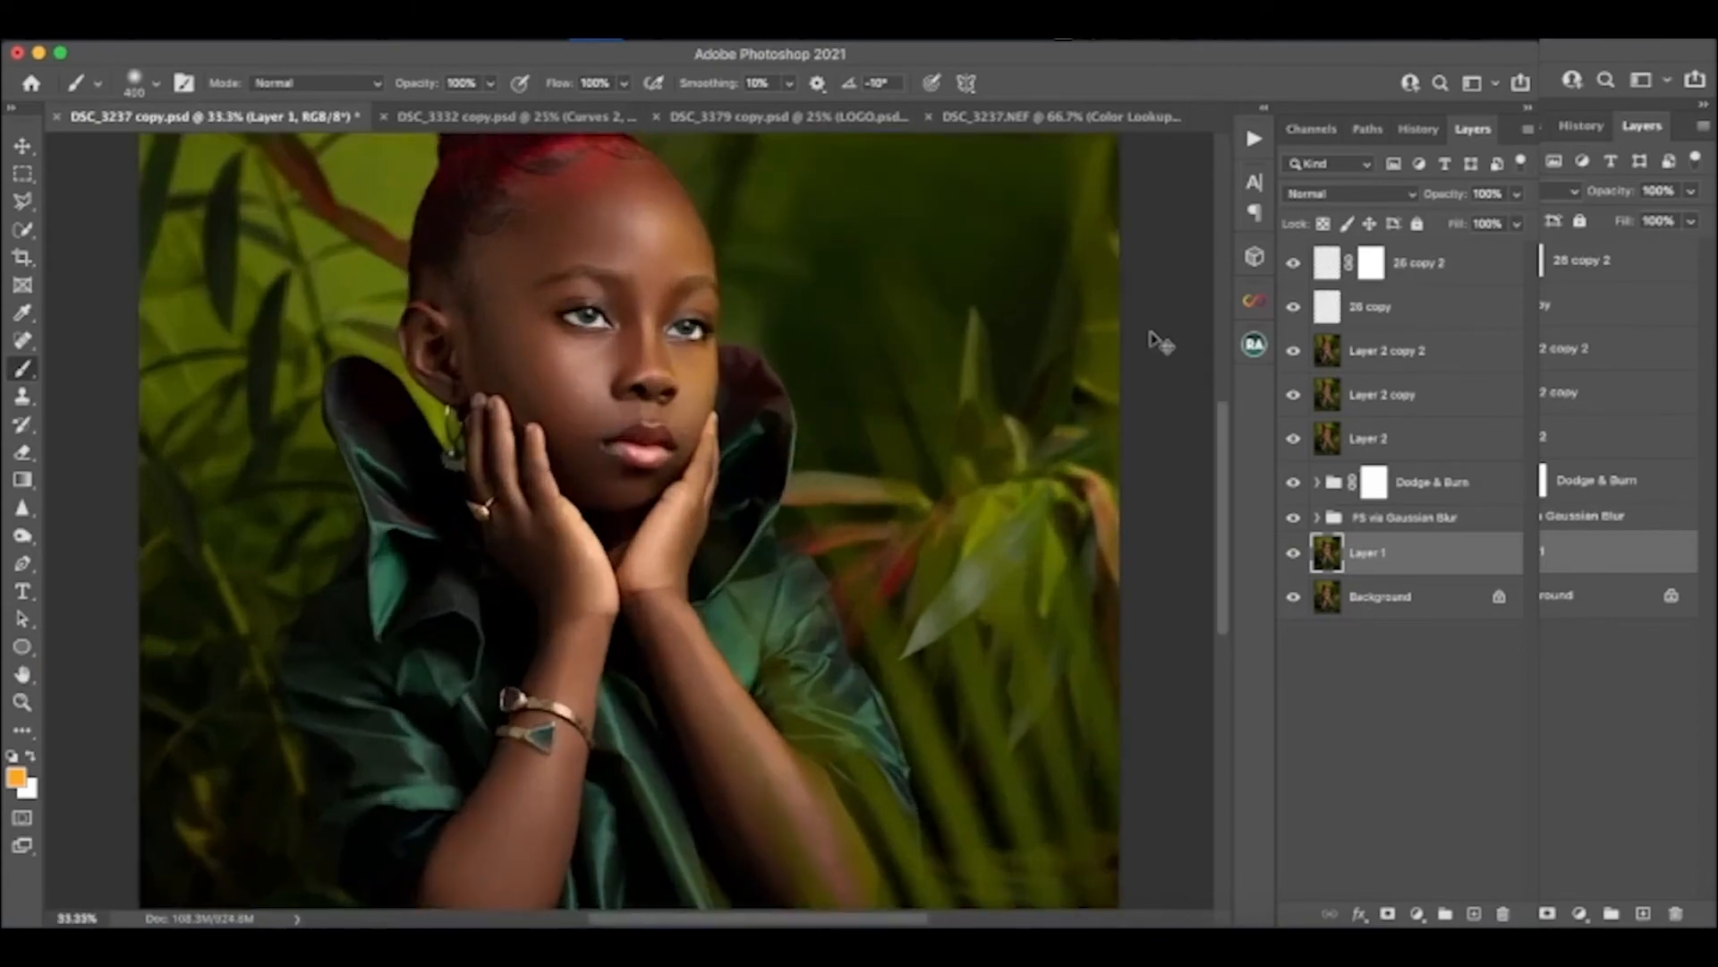
{"action": "key", "text": "super+plus"}
{"action": "key", "text": "super+plus"}
{"action": "key", "text": "super+plus"}
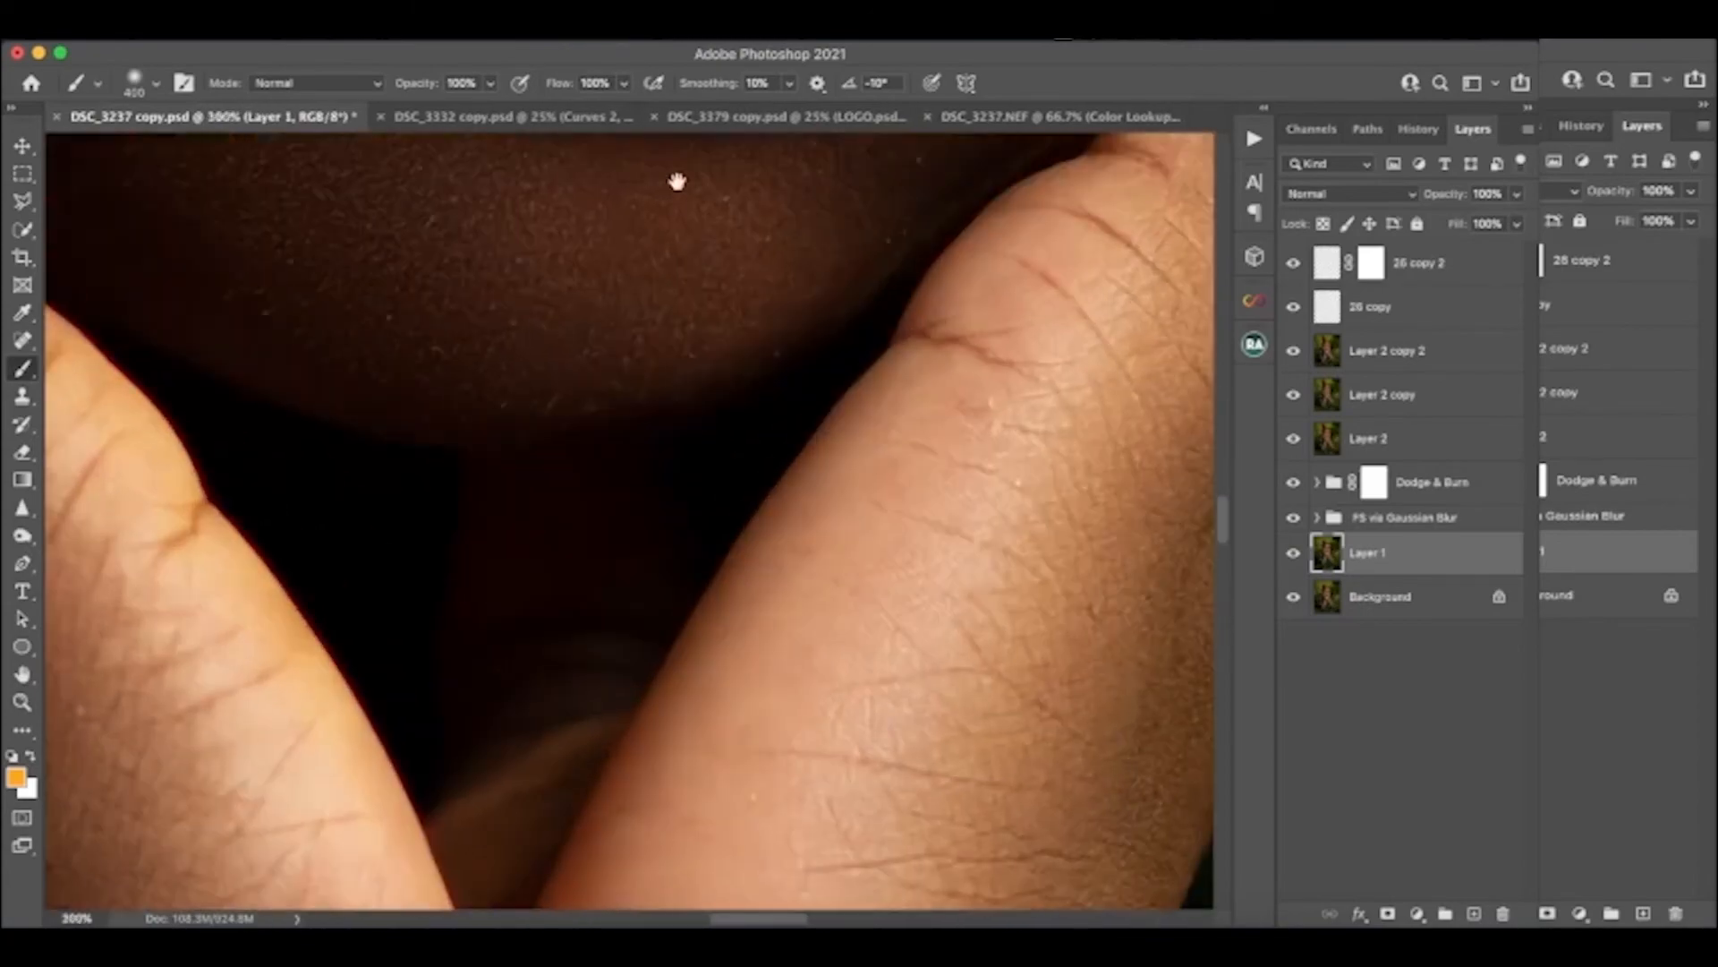
Copy the 26 copy eye layer from DSC_3237 copy.psd into the DSC_3237.NEF document
{"action": "left_click_drag", "start_coordinate": [679, 180], "coordinate": [618, 832]}
{"action": "left_click_drag", "start_coordinate": [694, 170], "coordinate": [660, 796]}
{"action": "mouse_move", "coordinate": [609, 221]}
{"action": "left_mouse_down"}
{"action": "mouse_move", "coordinate": [630, 426]}
{"action": "mouse_move", "coordinate": [667, 455]}
{"action": "left_mouse_up"}
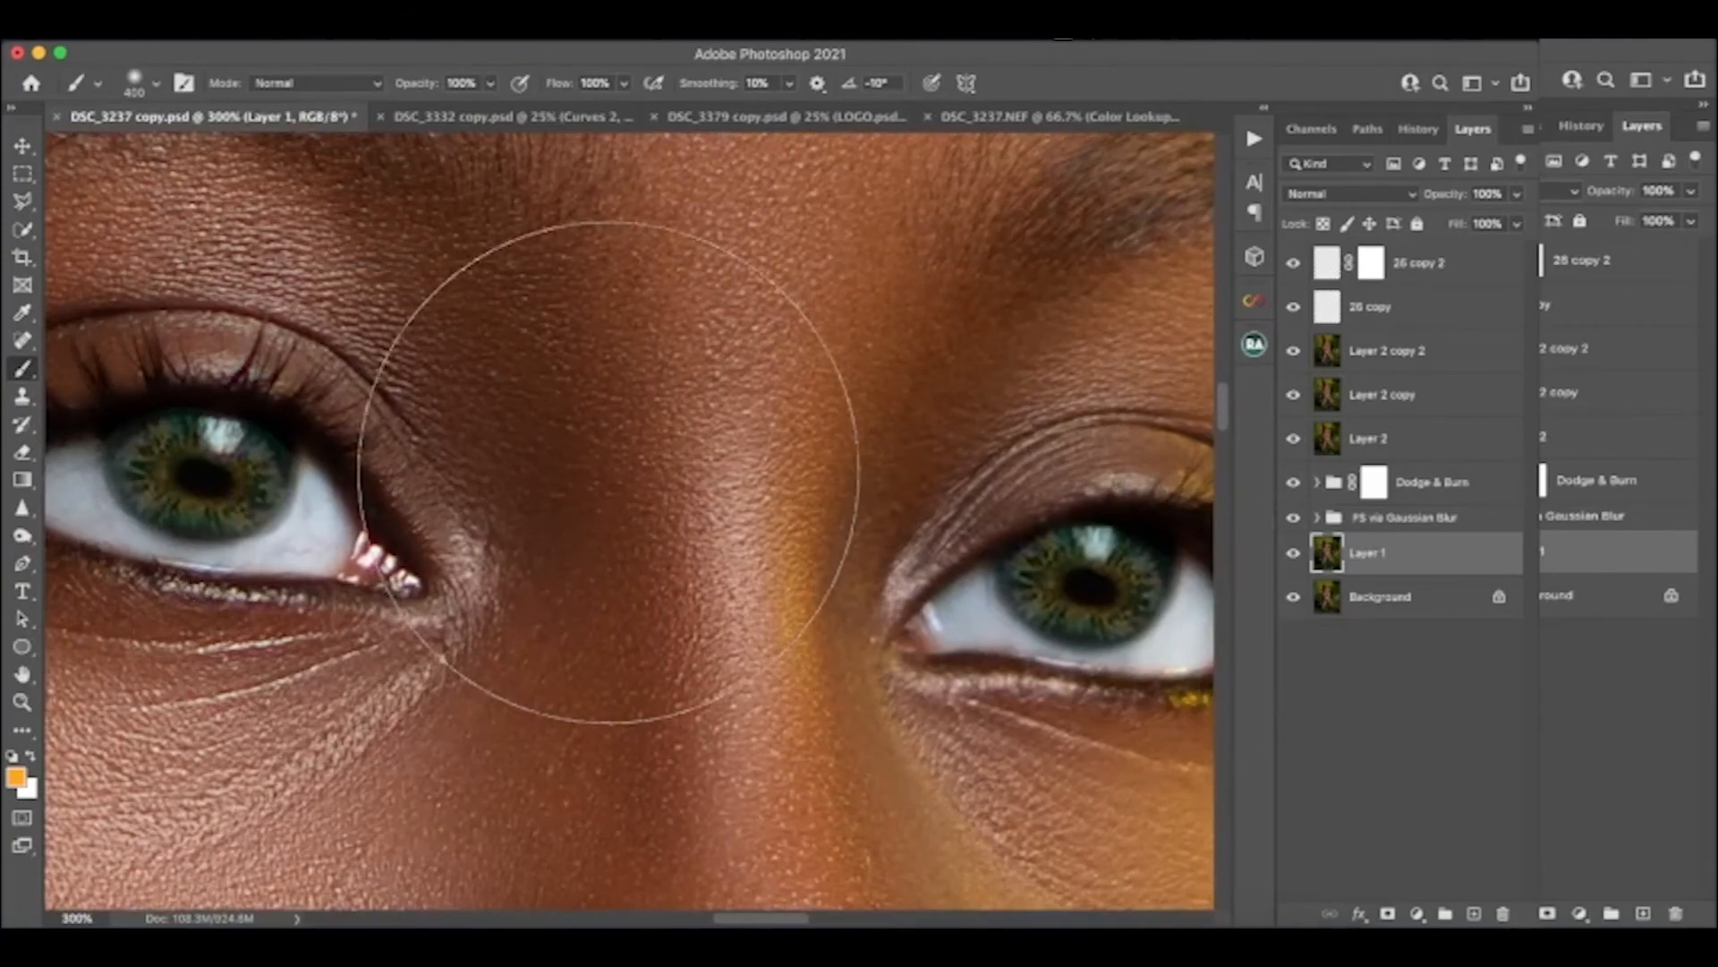
{"action": "key", "text": "super+minus"}
{"action": "key", "text": "super+minus"}
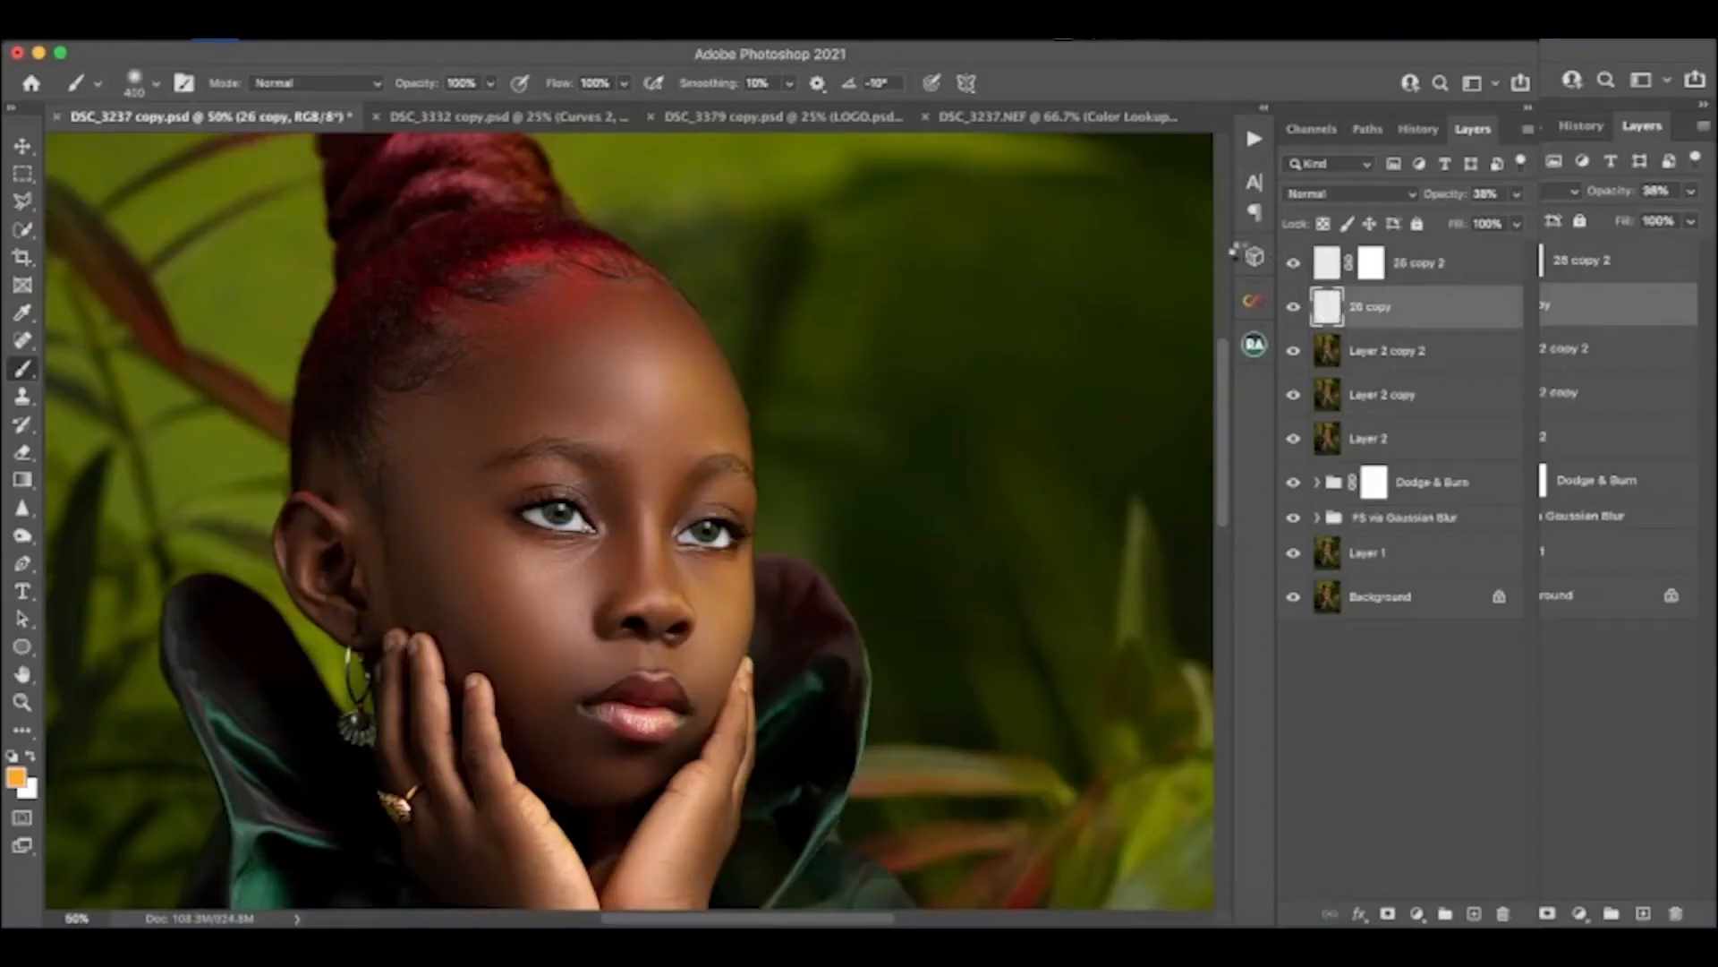
{"action": "left_click_drag", "start_coordinate": [1026, 124], "coordinate": [638, 376]}
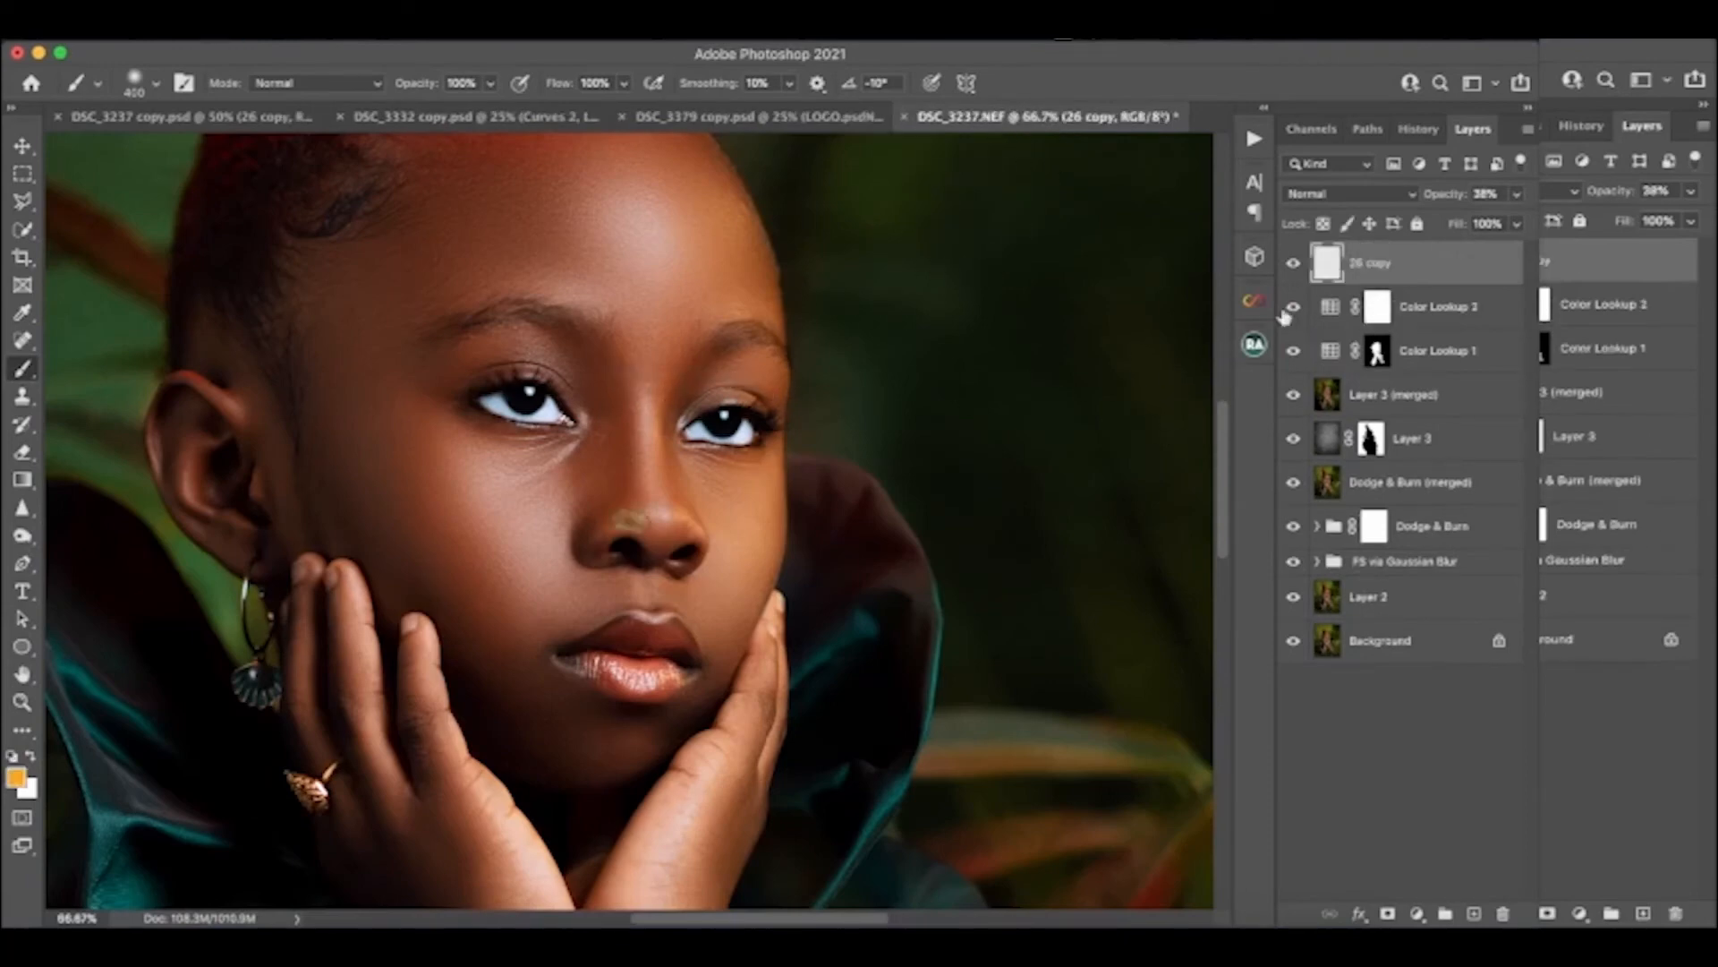
Move the 26 copy layer over the iris of the eye nearer the visible ear and scale it to 93.63%
{"action": "key", "text": "ctrl+t"}
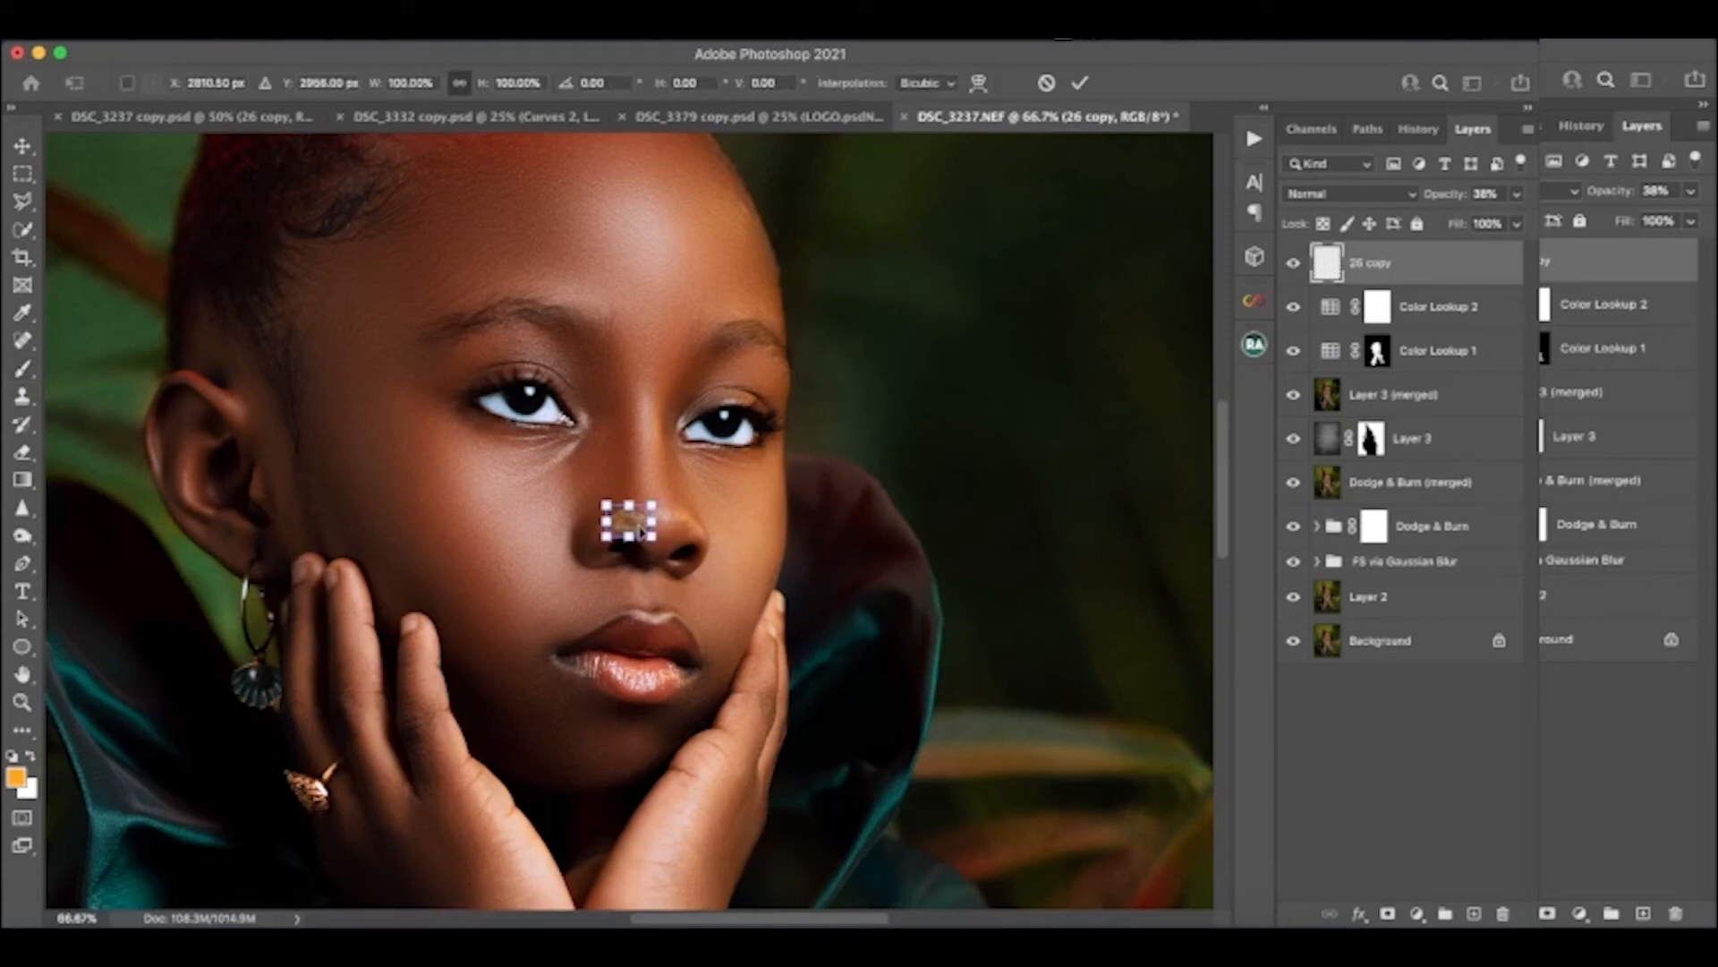
{"action": "left_click_drag", "start_coordinate": [641, 522], "coordinate": [569, 419]}
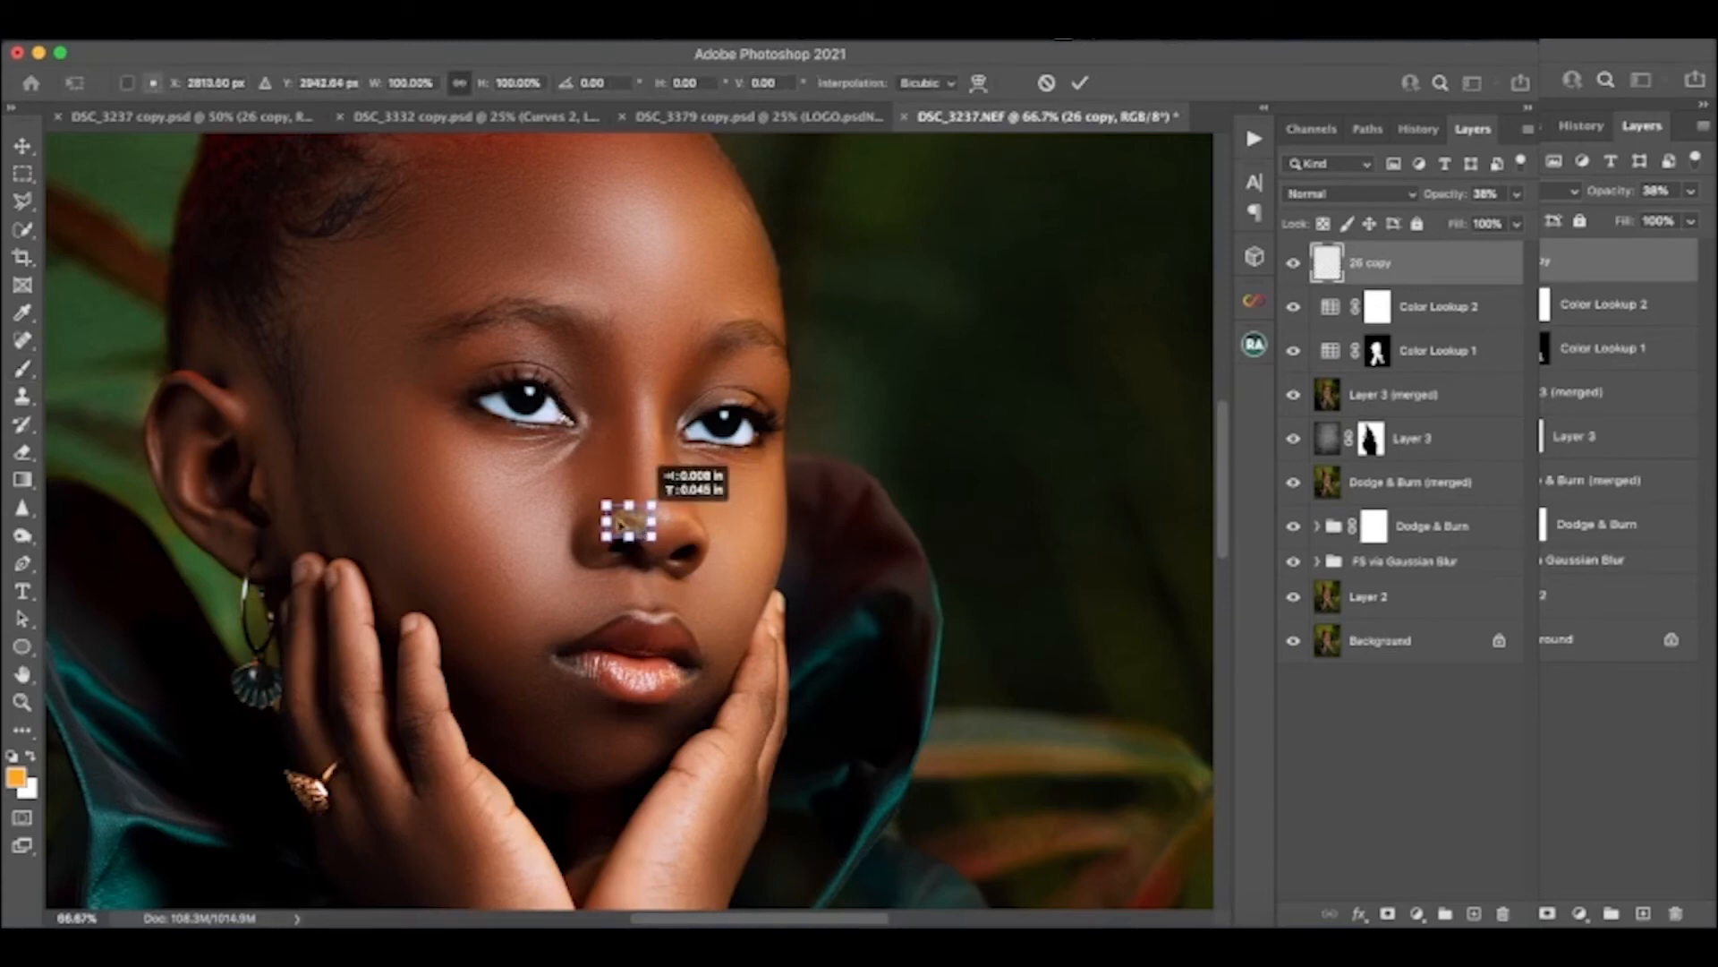
{"action": "left_click_drag", "start_coordinate": [620, 522], "coordinate": [531, 399]}
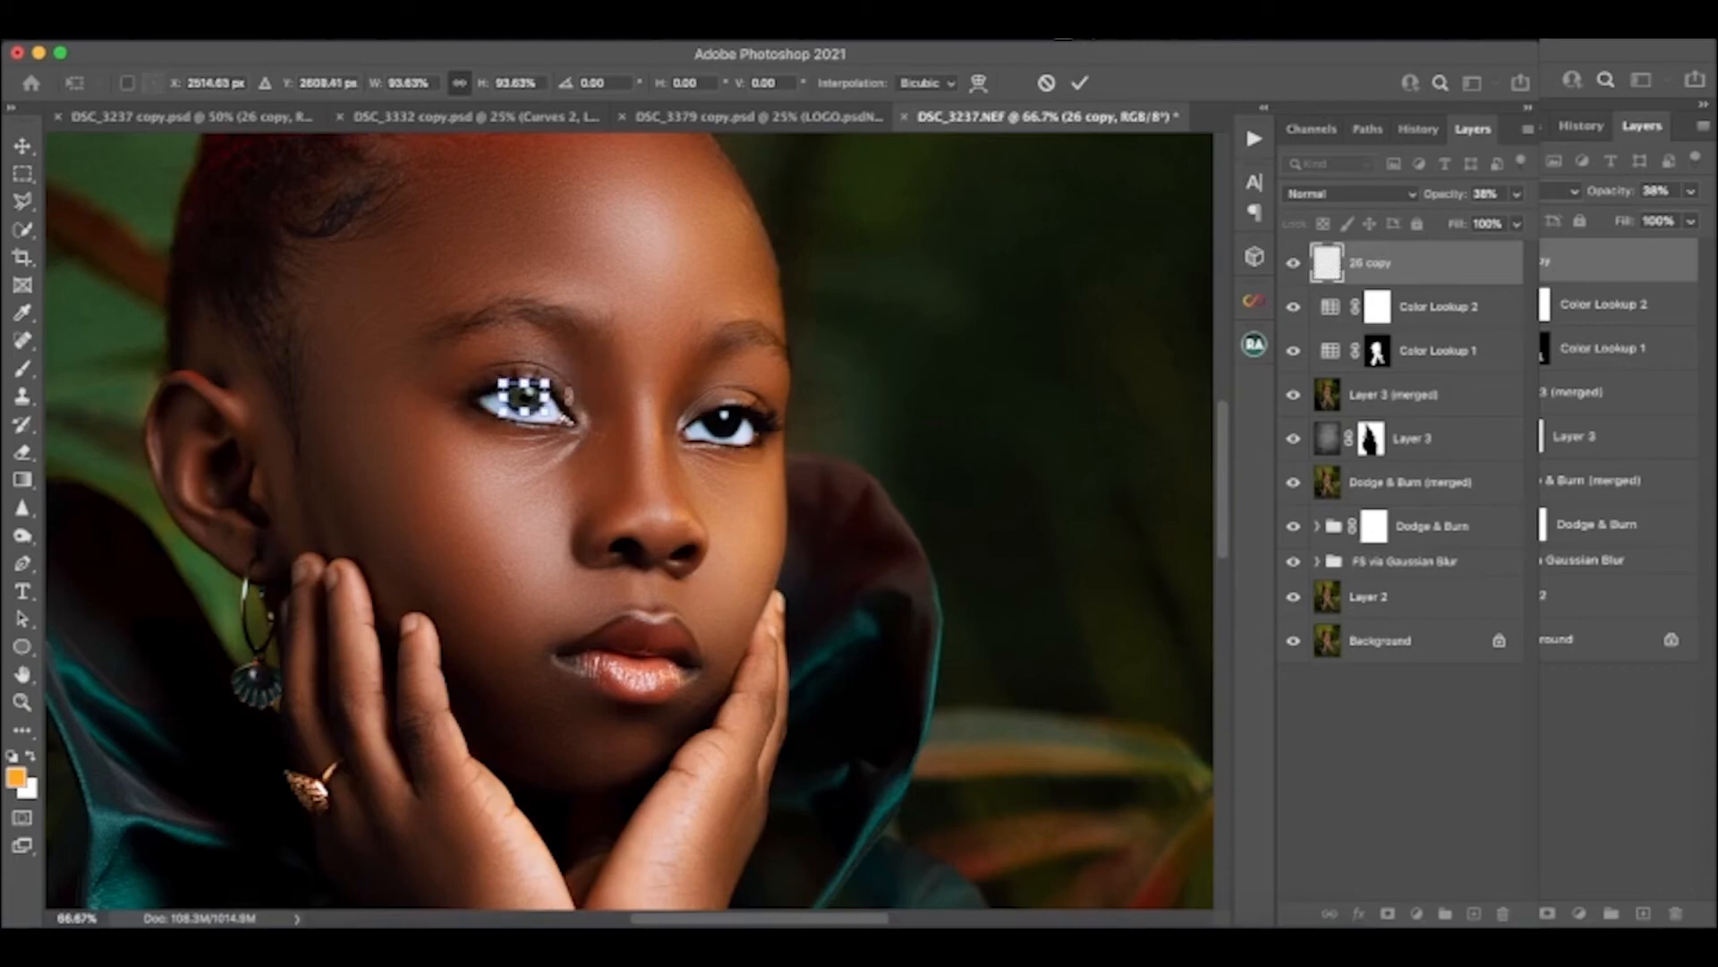
{"action": "key", "text": "Return"}
{"action": "key", "text": "b"}
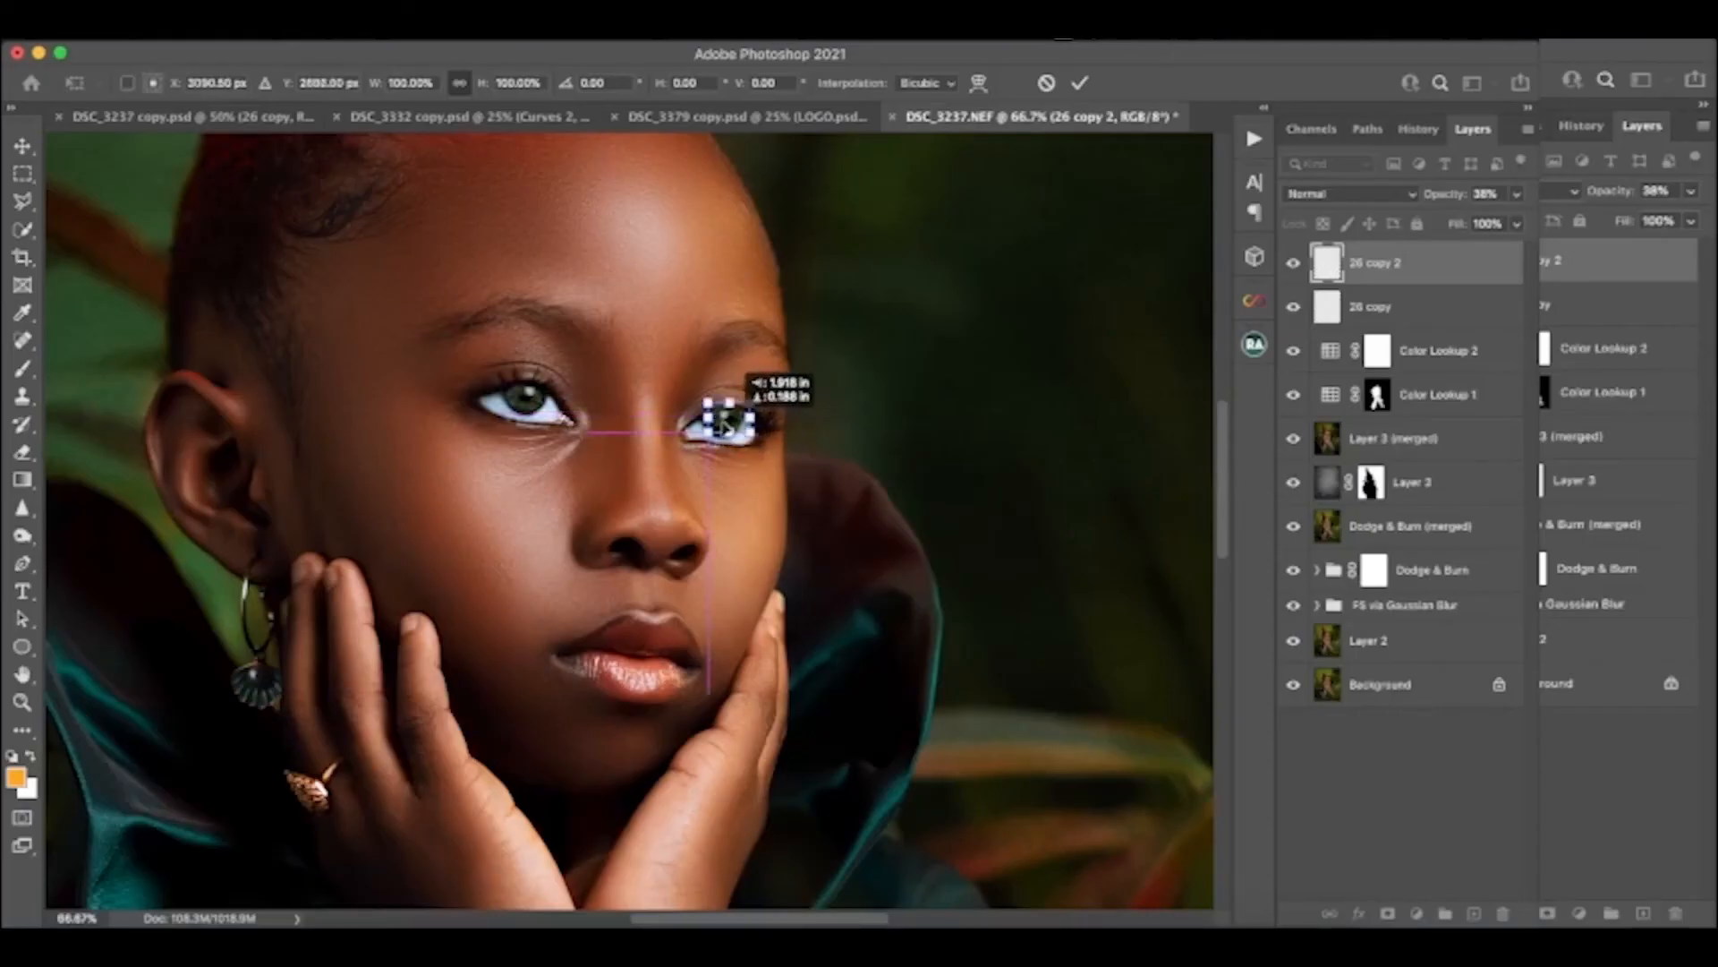
Place the 26 copy 2 layer over the other eye's iris, rotating it -7.99° and scaling it to 88.51%
{"action": "left_click_drag", "start_coordinate": [729, 423], "coordinate": [721, 426]}
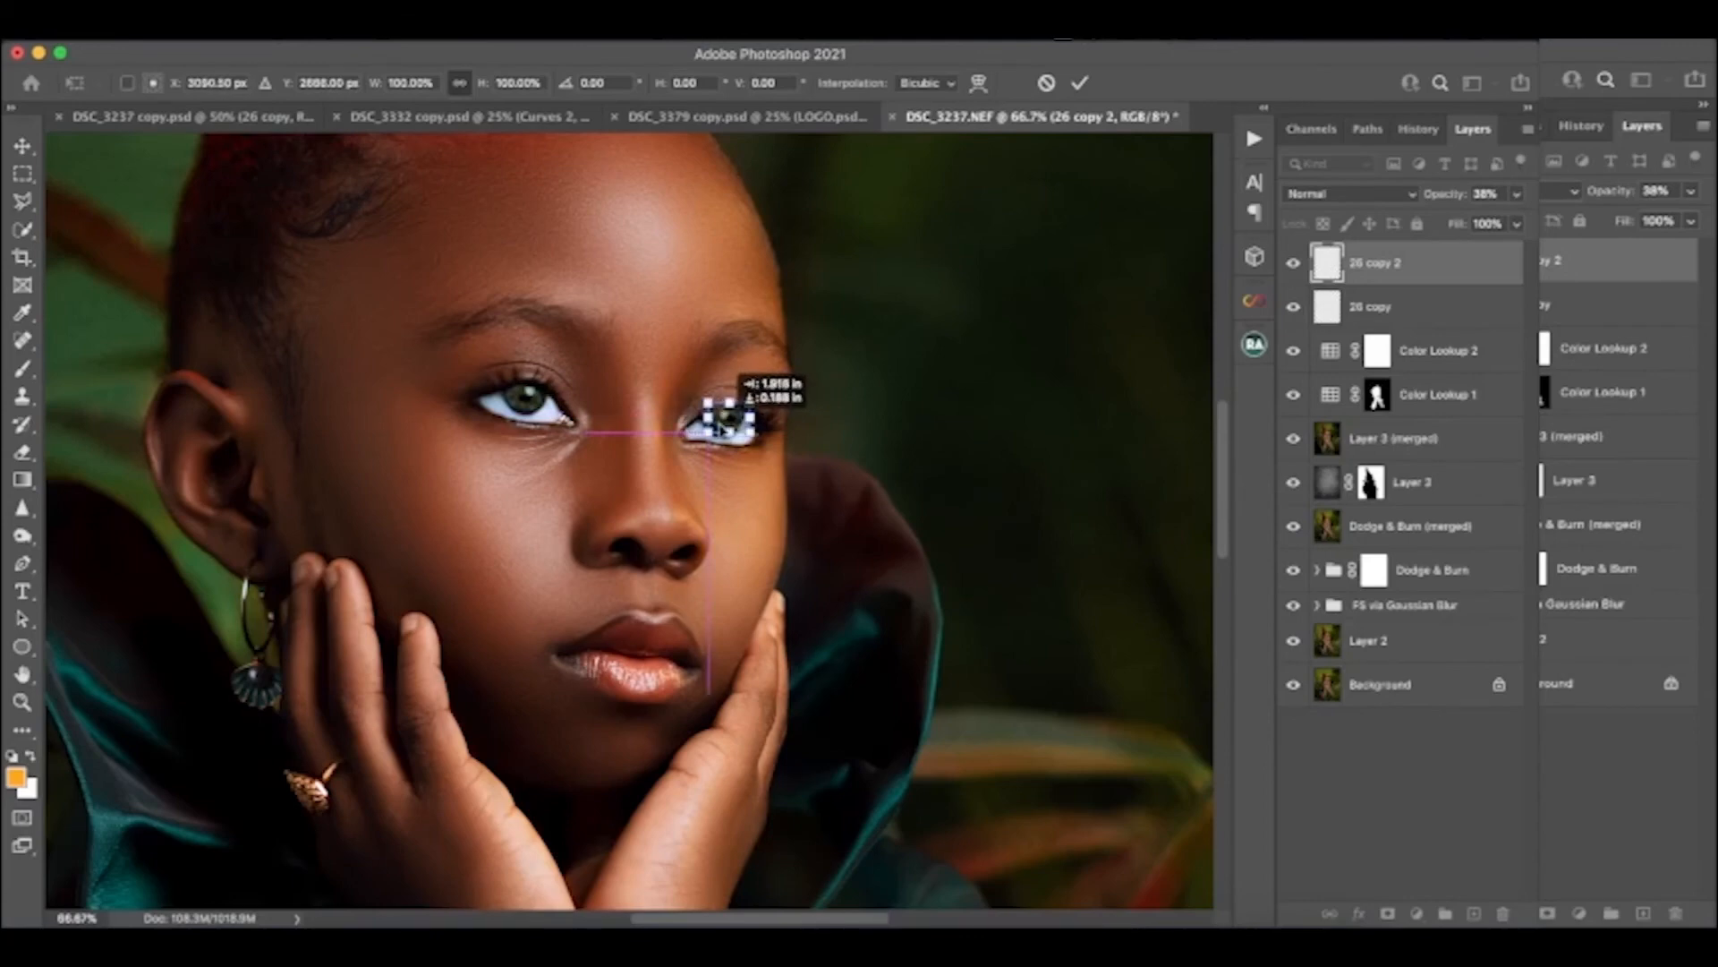
{"action": "key", "text": "super+equal"}
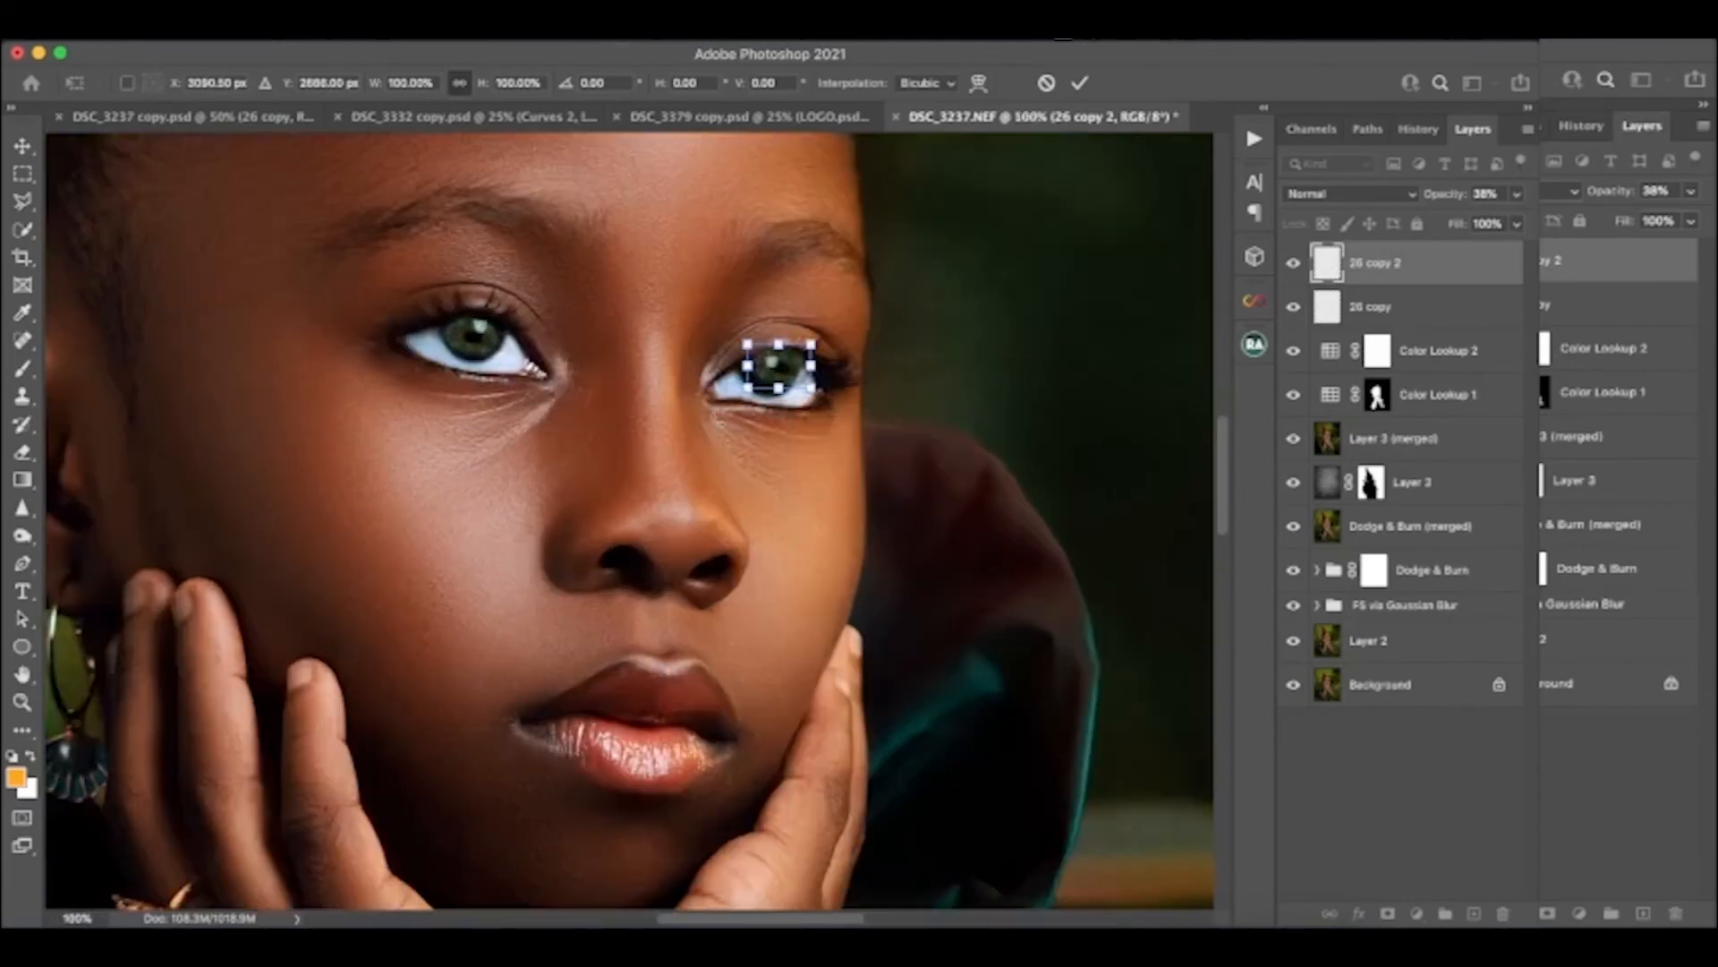
{"action": "left_click_drag", "start_coordinate": [837, 334], "coordinate": [868, 302]}
{"action": "left_click_drag", "start_coordinate": [780, 376], "coordinate": [781, 383]}
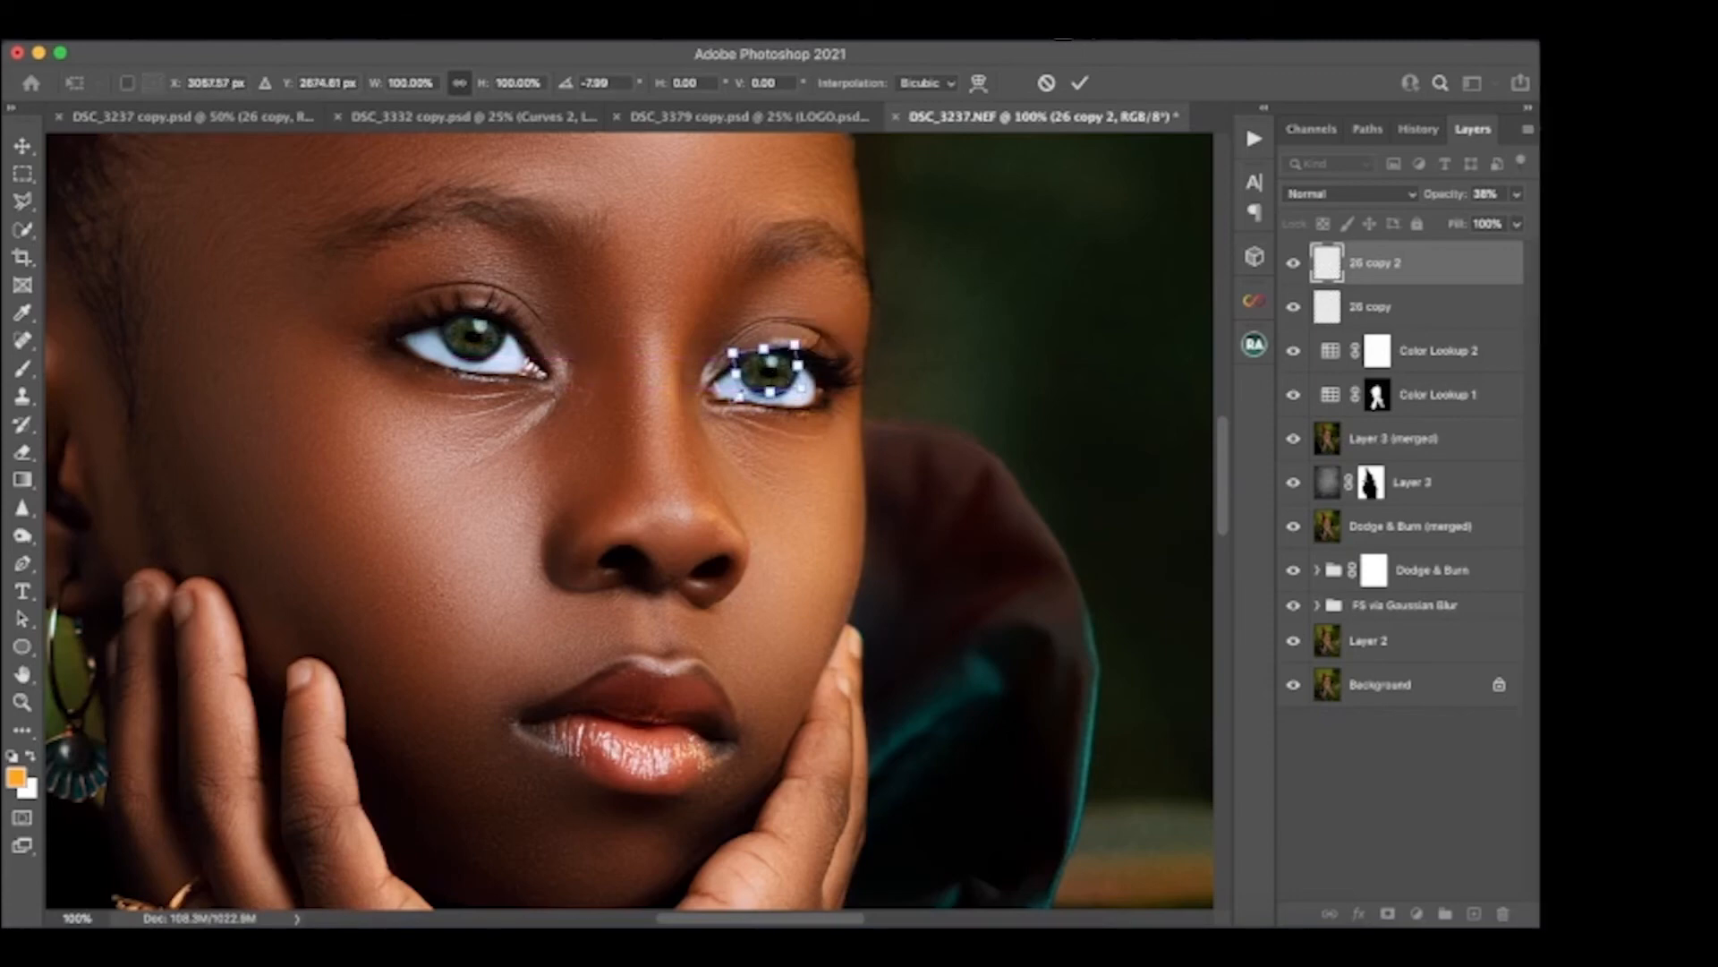
{"action": "left_click_drag", "start_coordinate": [736, 379], "coordinate": [788, 348]}
Nudge the 26 copy 2 layer rightward into line with the eye's iris and apply the transform
{"action": "key", "text": "Right"}
{"action": "key", "text": "Right"}
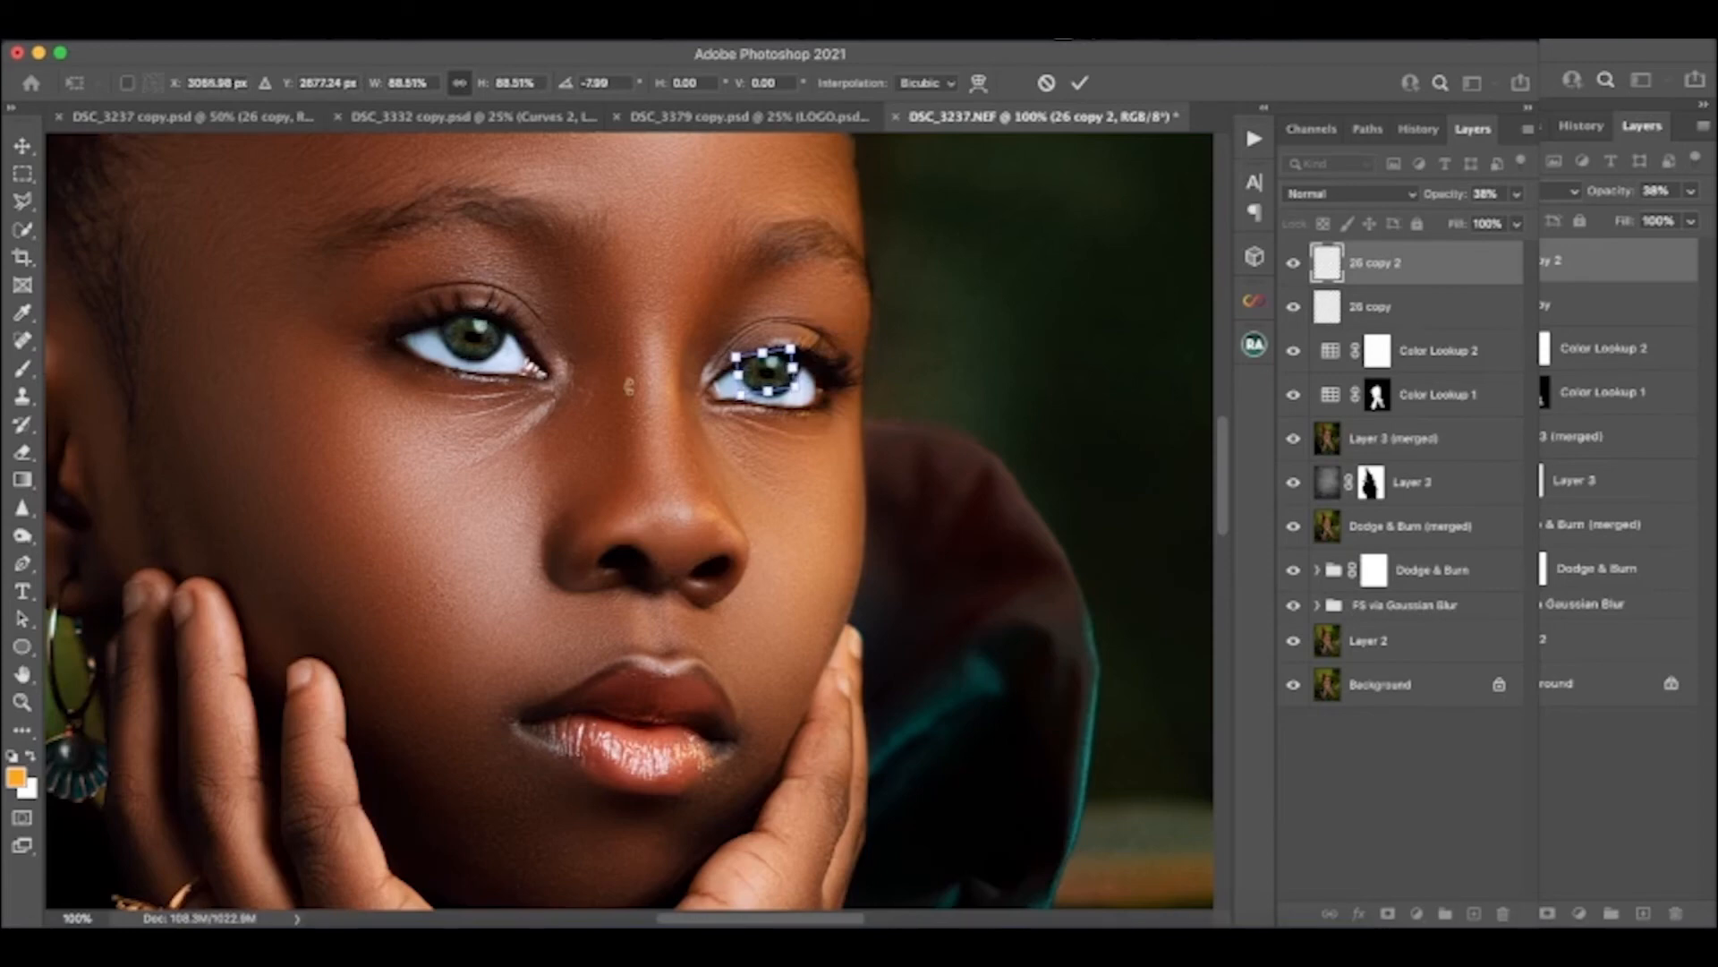
{"action": "key", "text": "Right"}
{"action": "key", "text": "Right"}
{"action": "key", "text": "Right"}
{"action": "key", "text": "Right"}
{"action": "key", "text": "Right"}
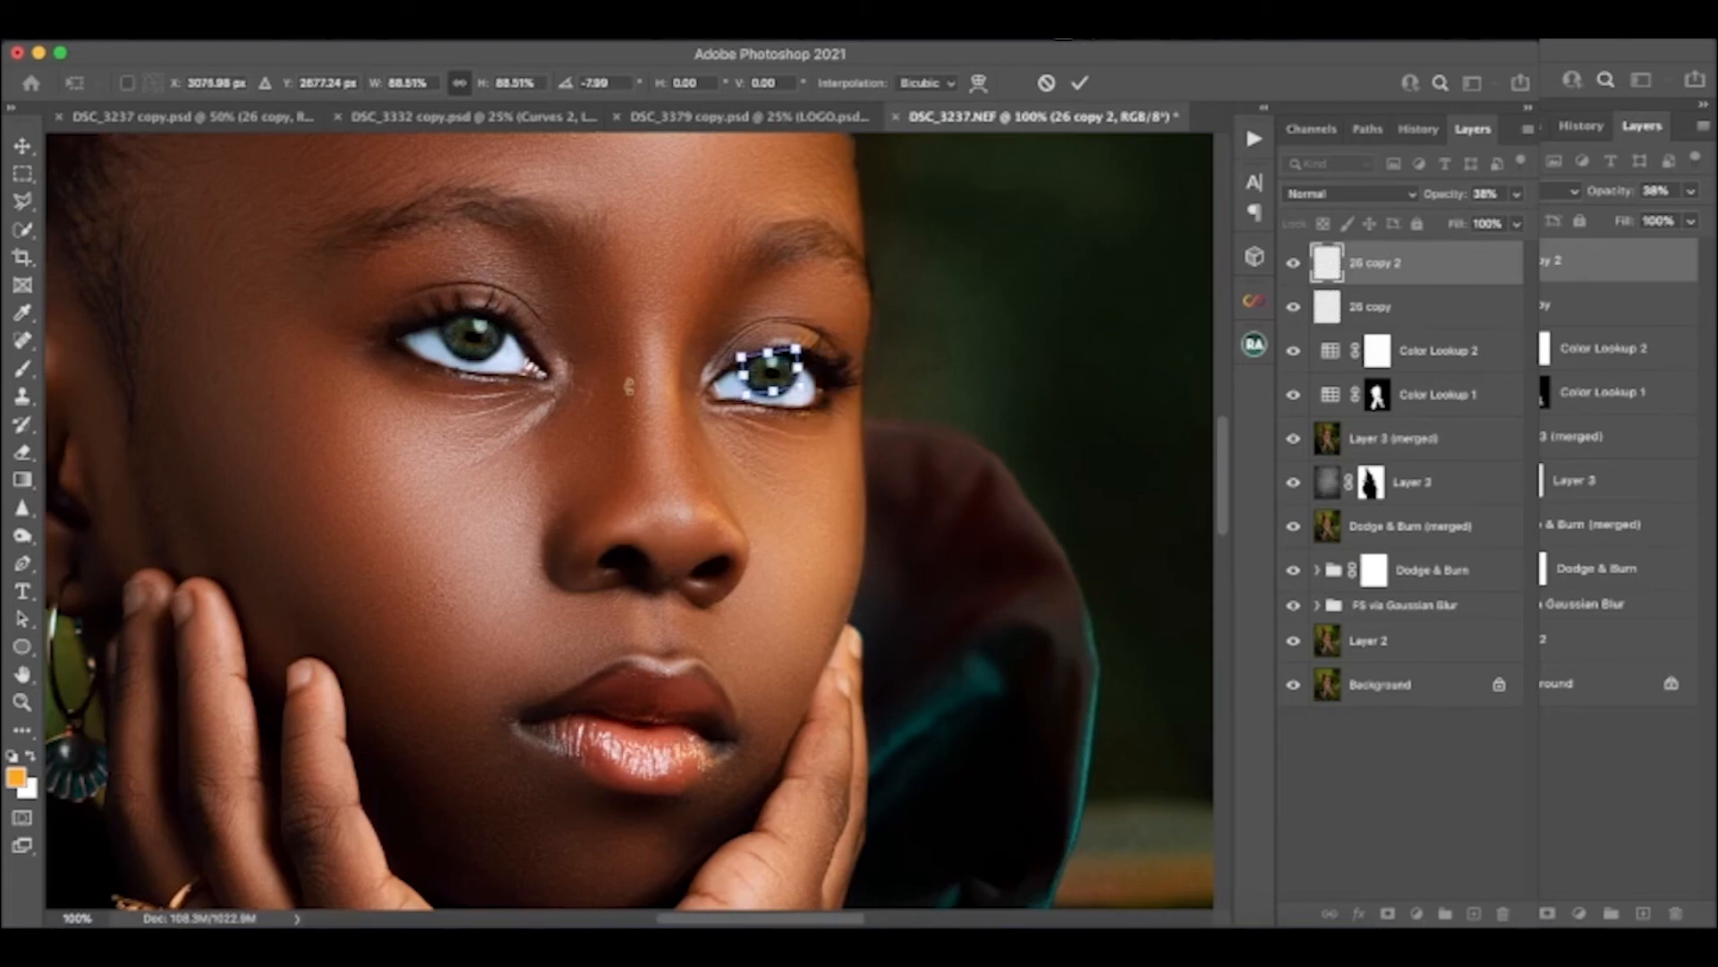
{"action": "key", "text": "Right"}
{"action": "key", "text": "Right"}
{"action": "key", "text": "Return"}
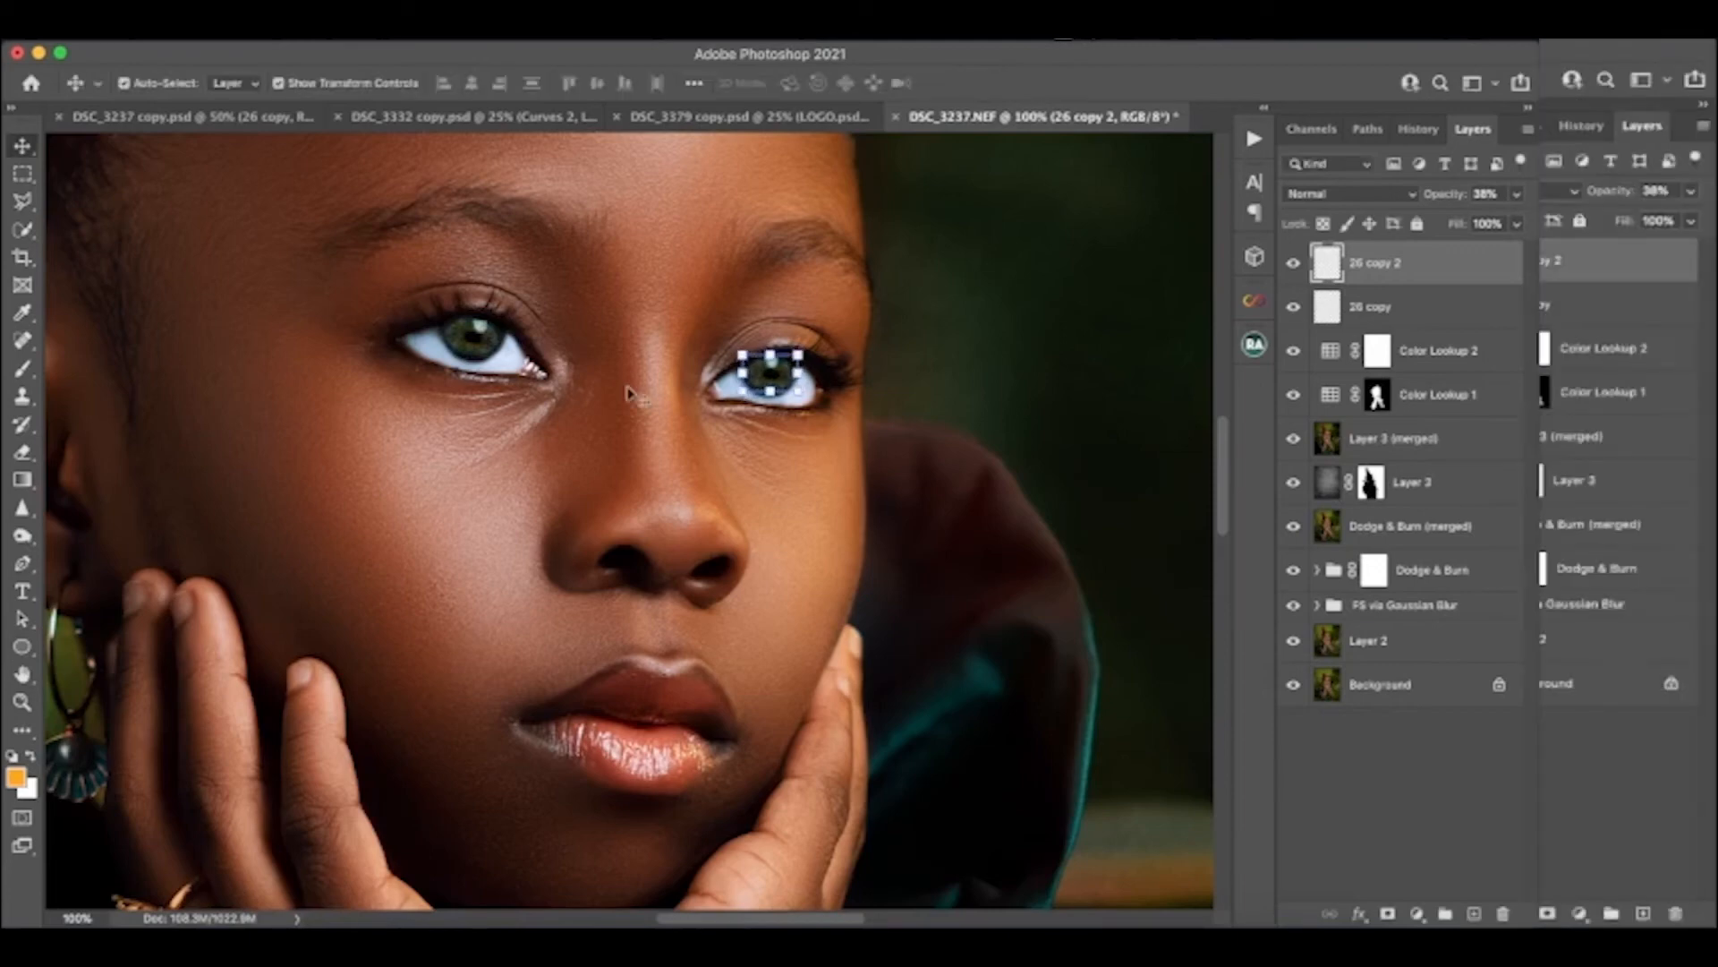
{"action": "left_click", "coordinate": [1039, 347]}
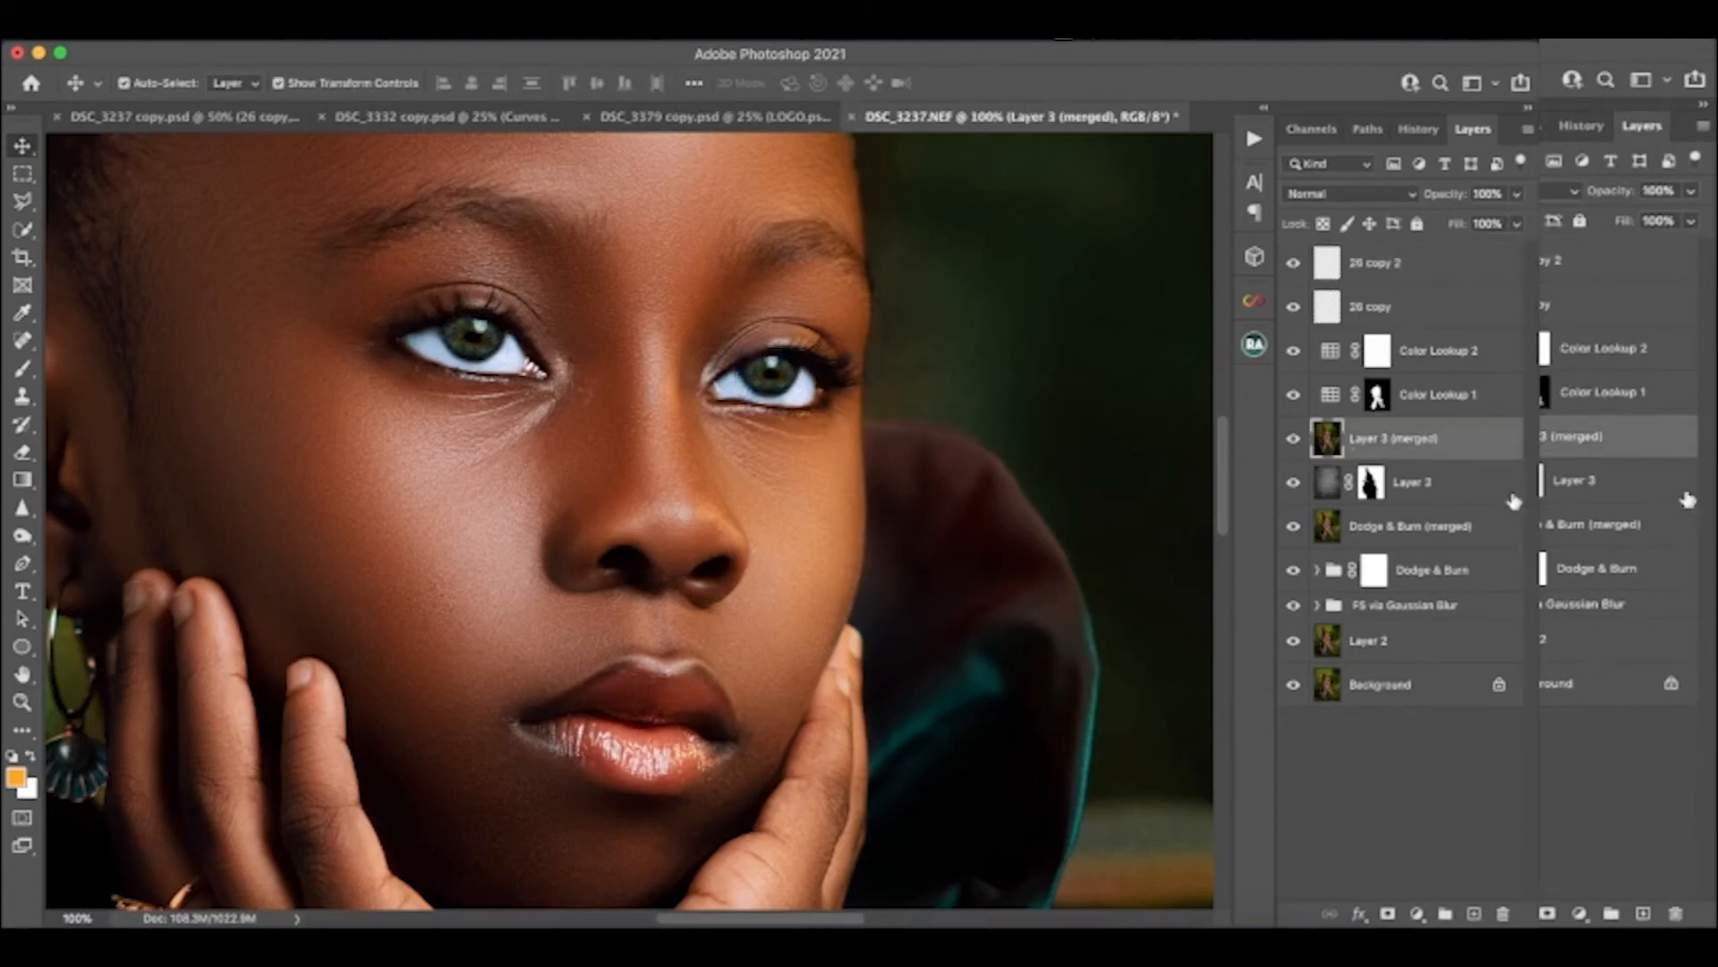
Merge a copy of the layers from 26 copy 2 down to Layer 3 (merged) into a new layer
{"action": "key", "text": "super+minus"}
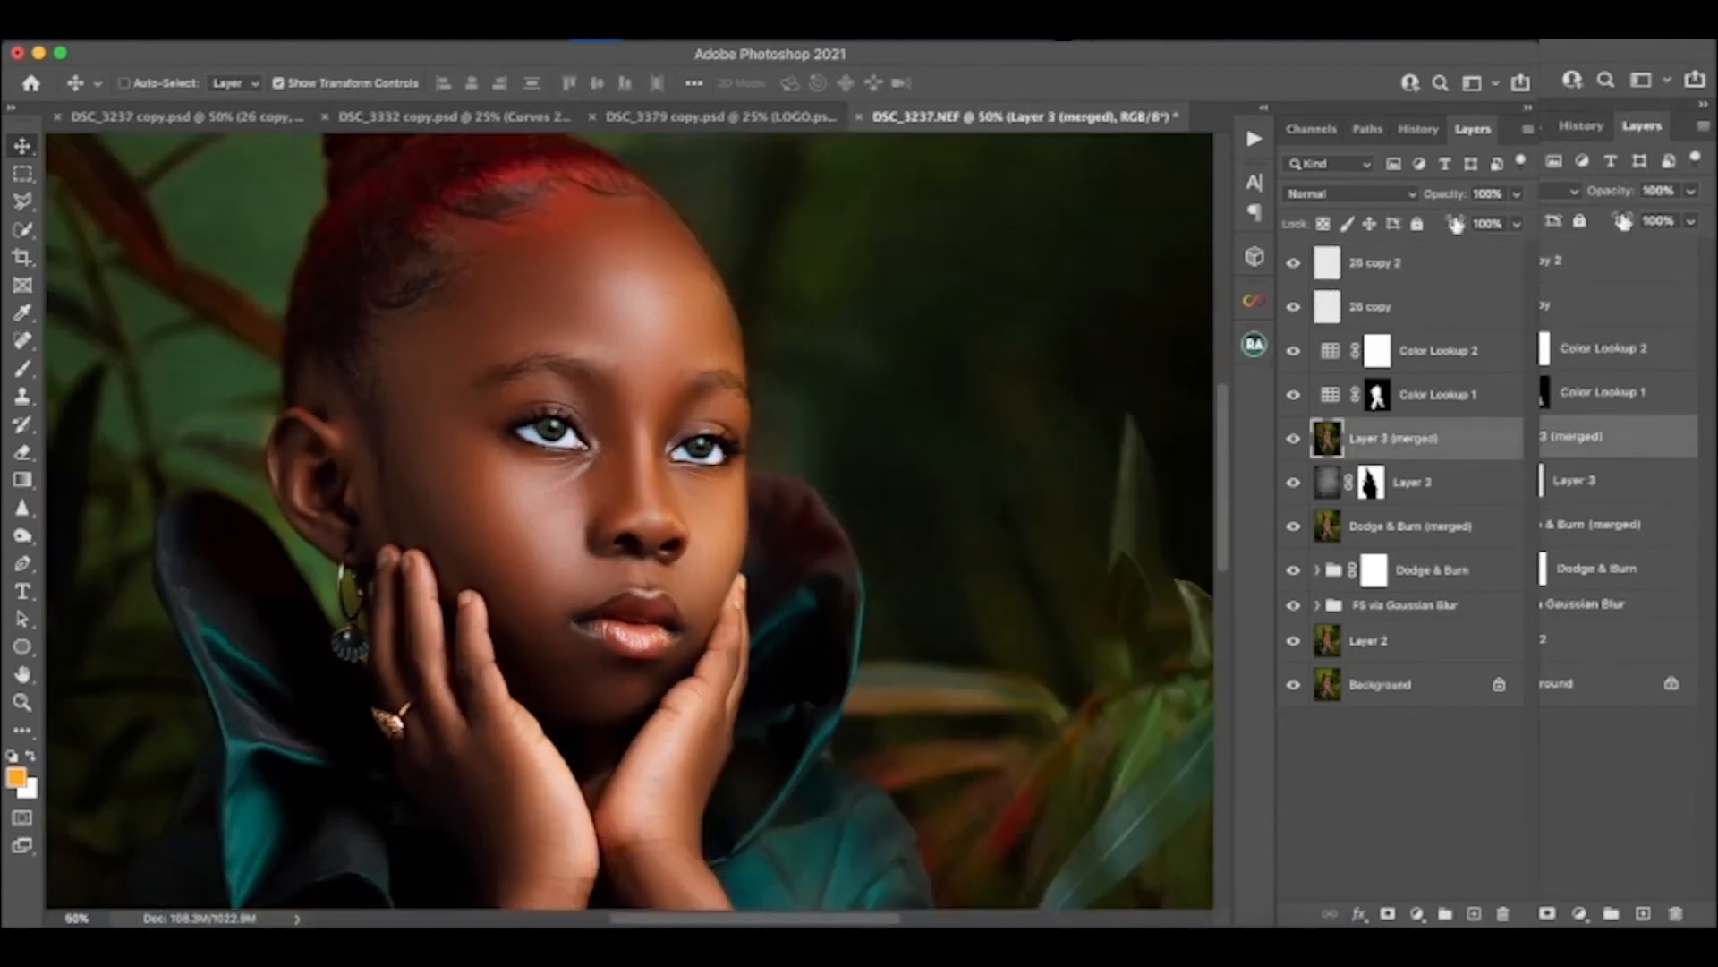
{"action": "key", "text": "super+minus"}
{"action": "key", "text": "super+minus"}
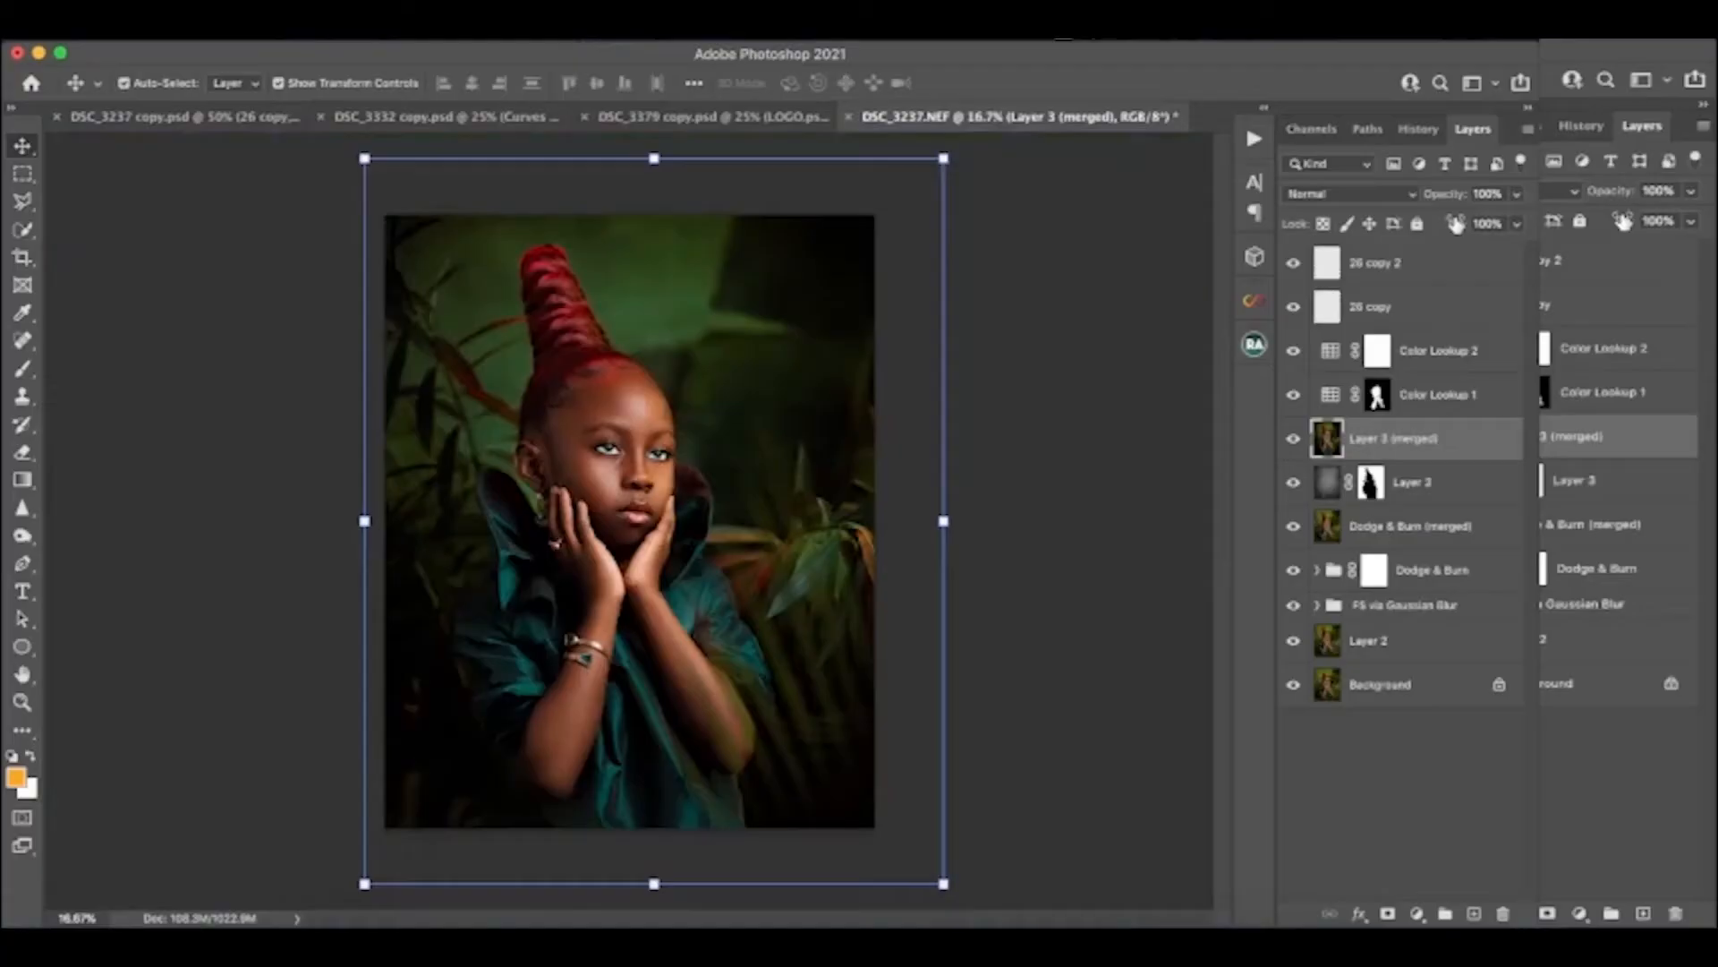
{"action": "left_click", "coordinate": [1401, 265]}
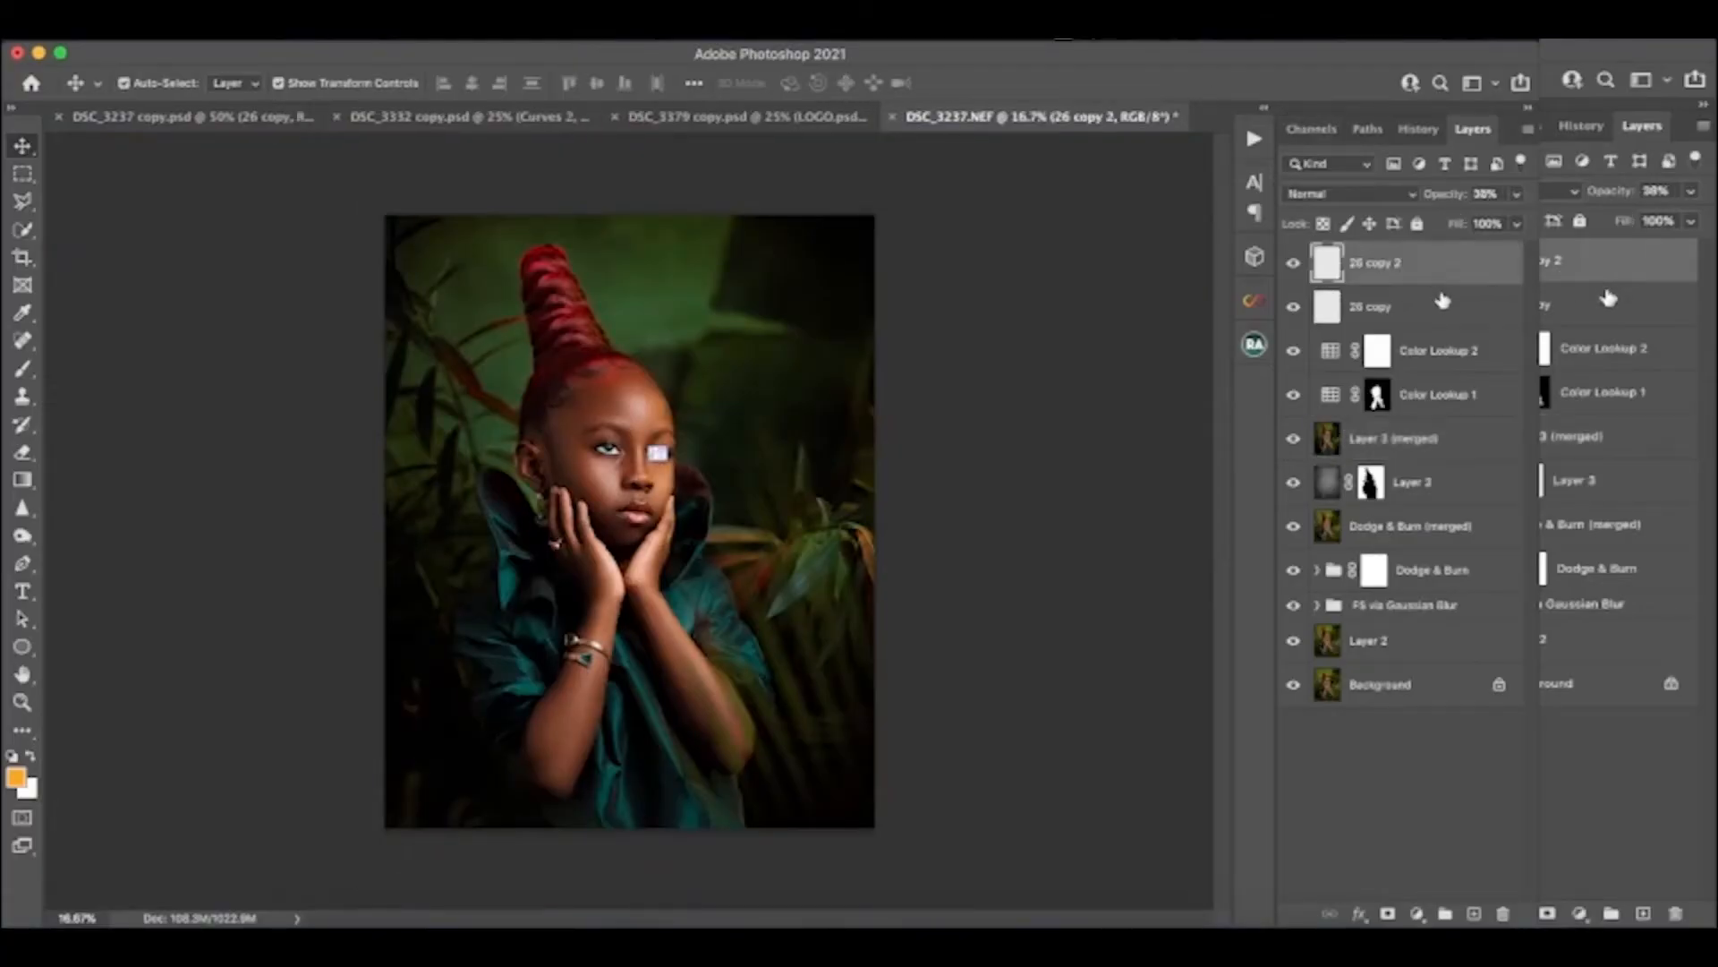
{"action": "left_click", "coordinate": [1423, 443], "text": "shift"}
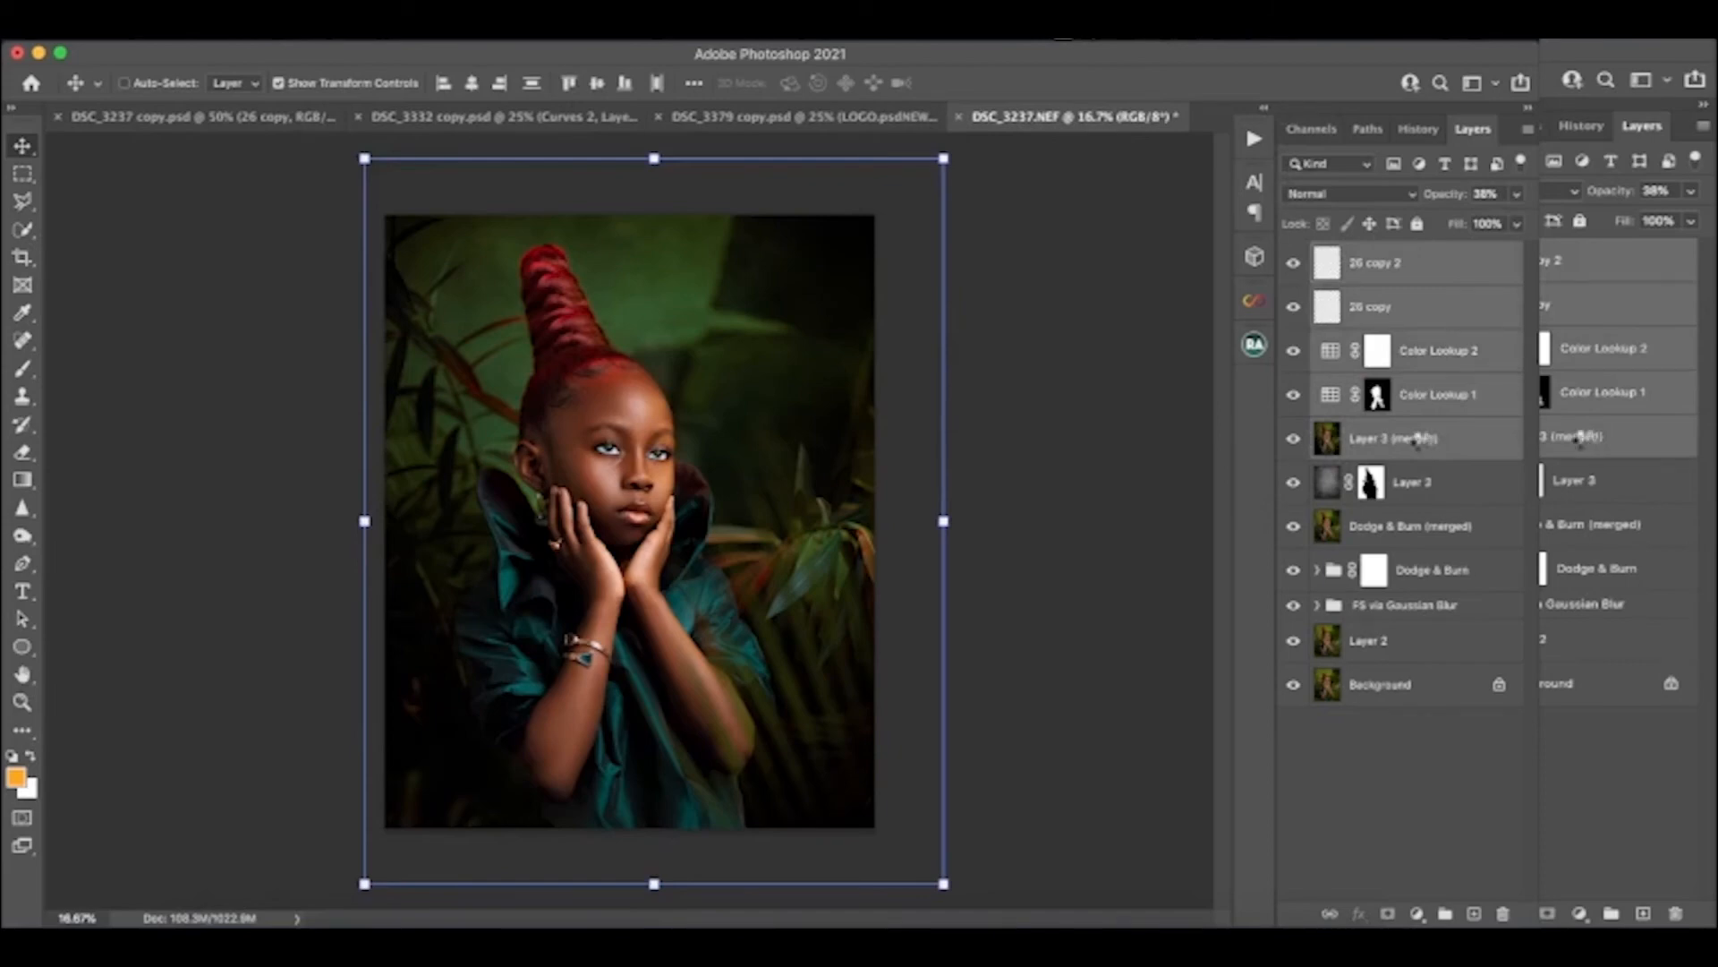
{"action": "key", "text": "super+alt+e"}
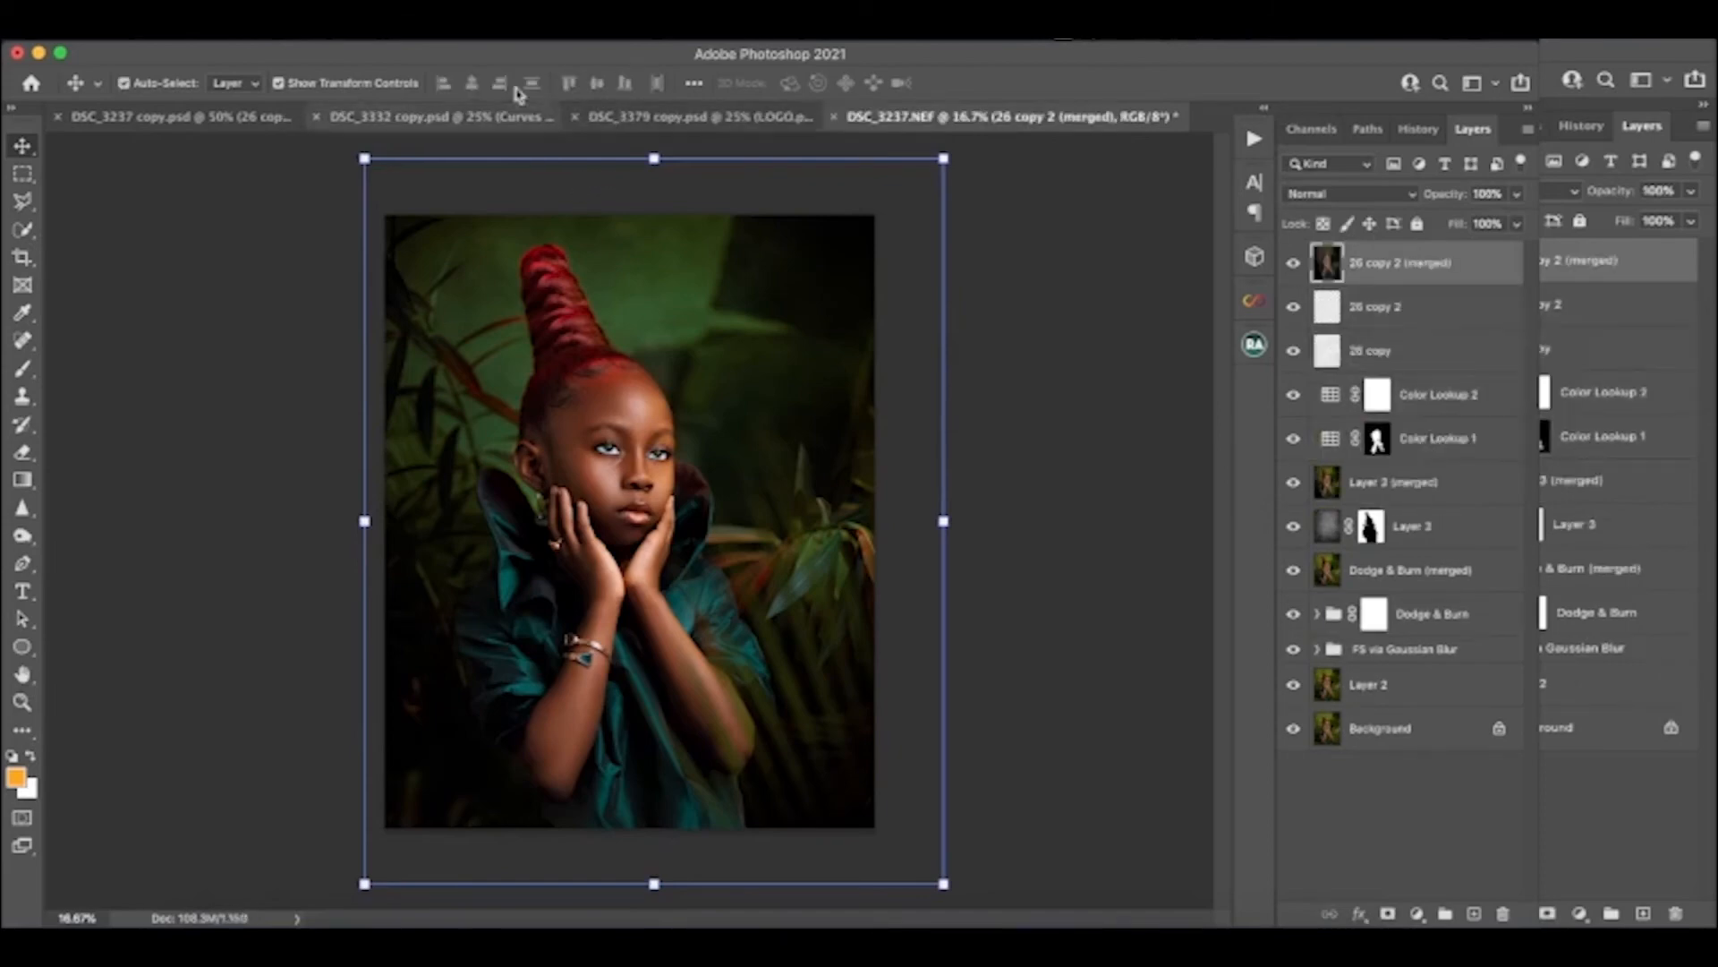
Apply the Add Noise filter to the merged layer with Uniform distribution and Monochromatic off, fine-tuning the amount
{"action": "left_click", "coordinate": [493, 42]}
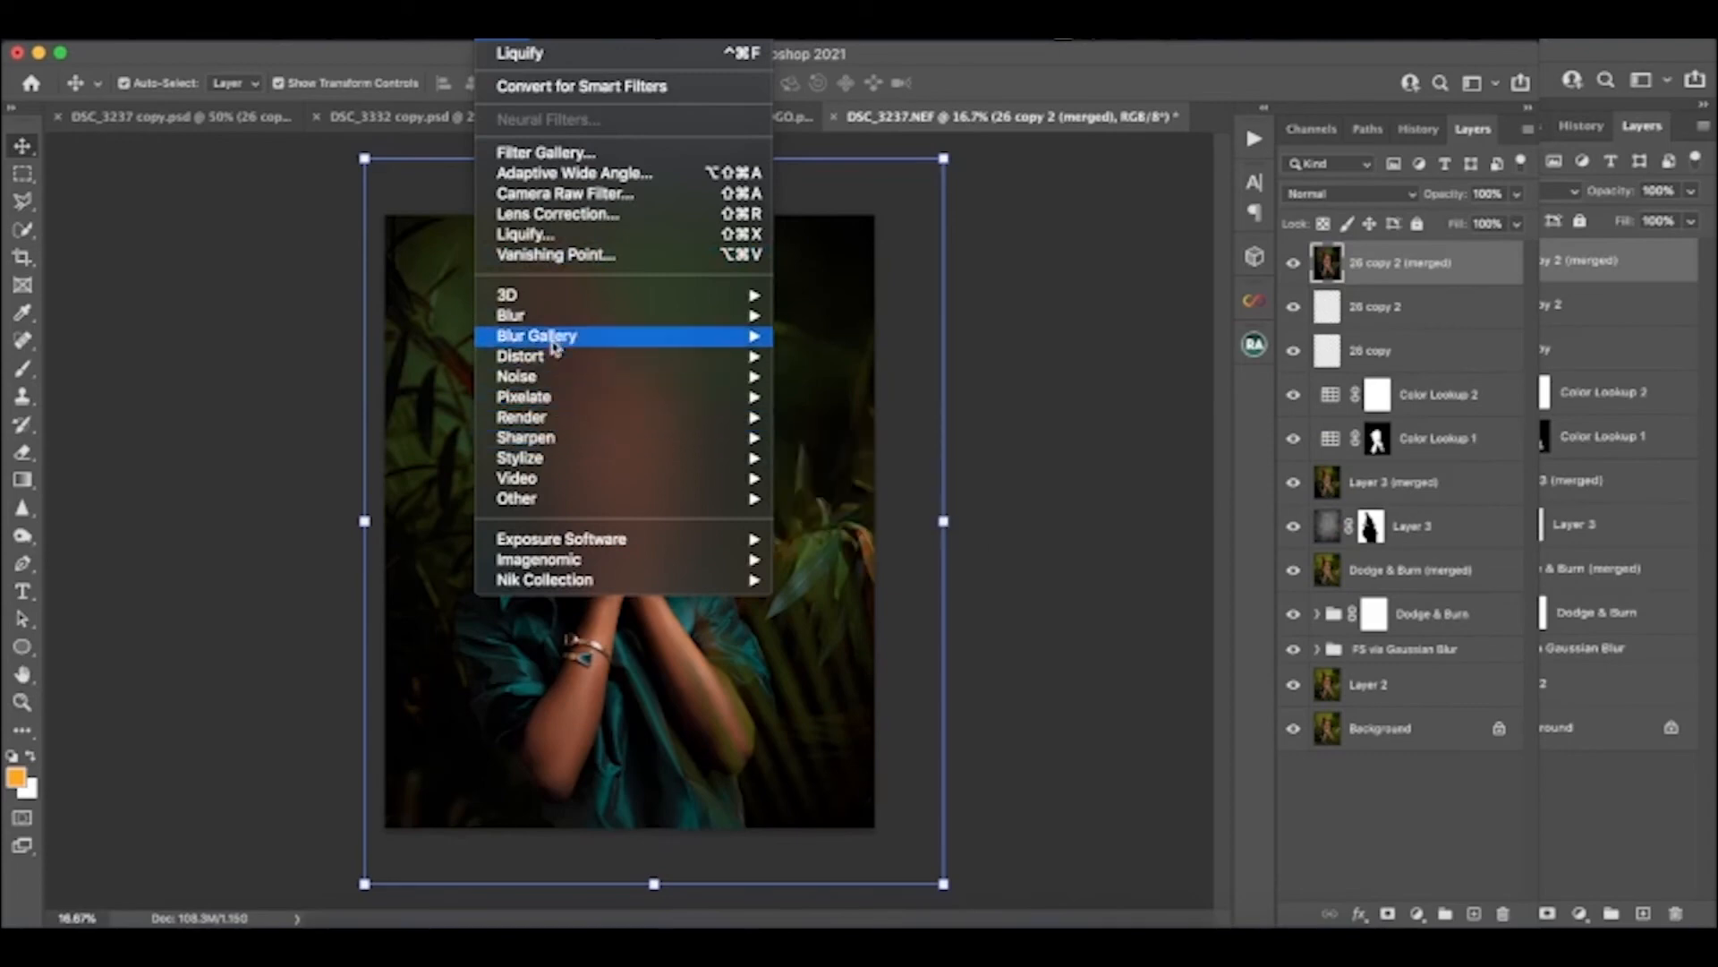
{"action": "mouse_move", "coordinate": [555, 340]}
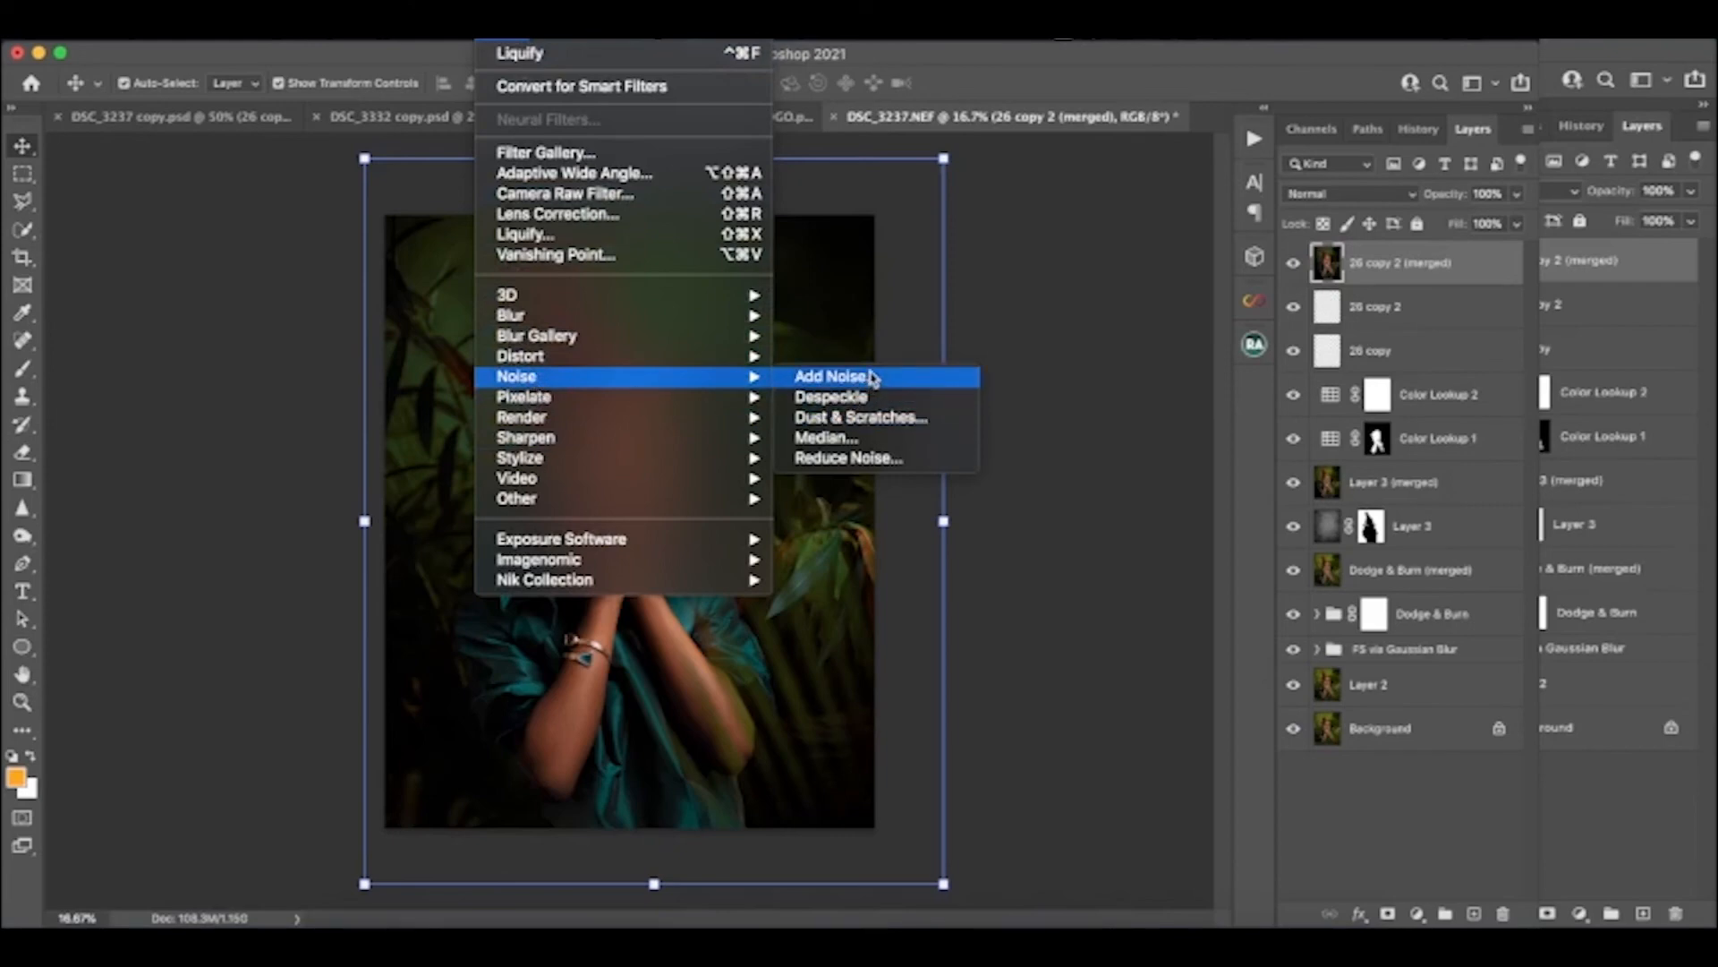
{"action": "left_click", "coordinate": [873, 378]}
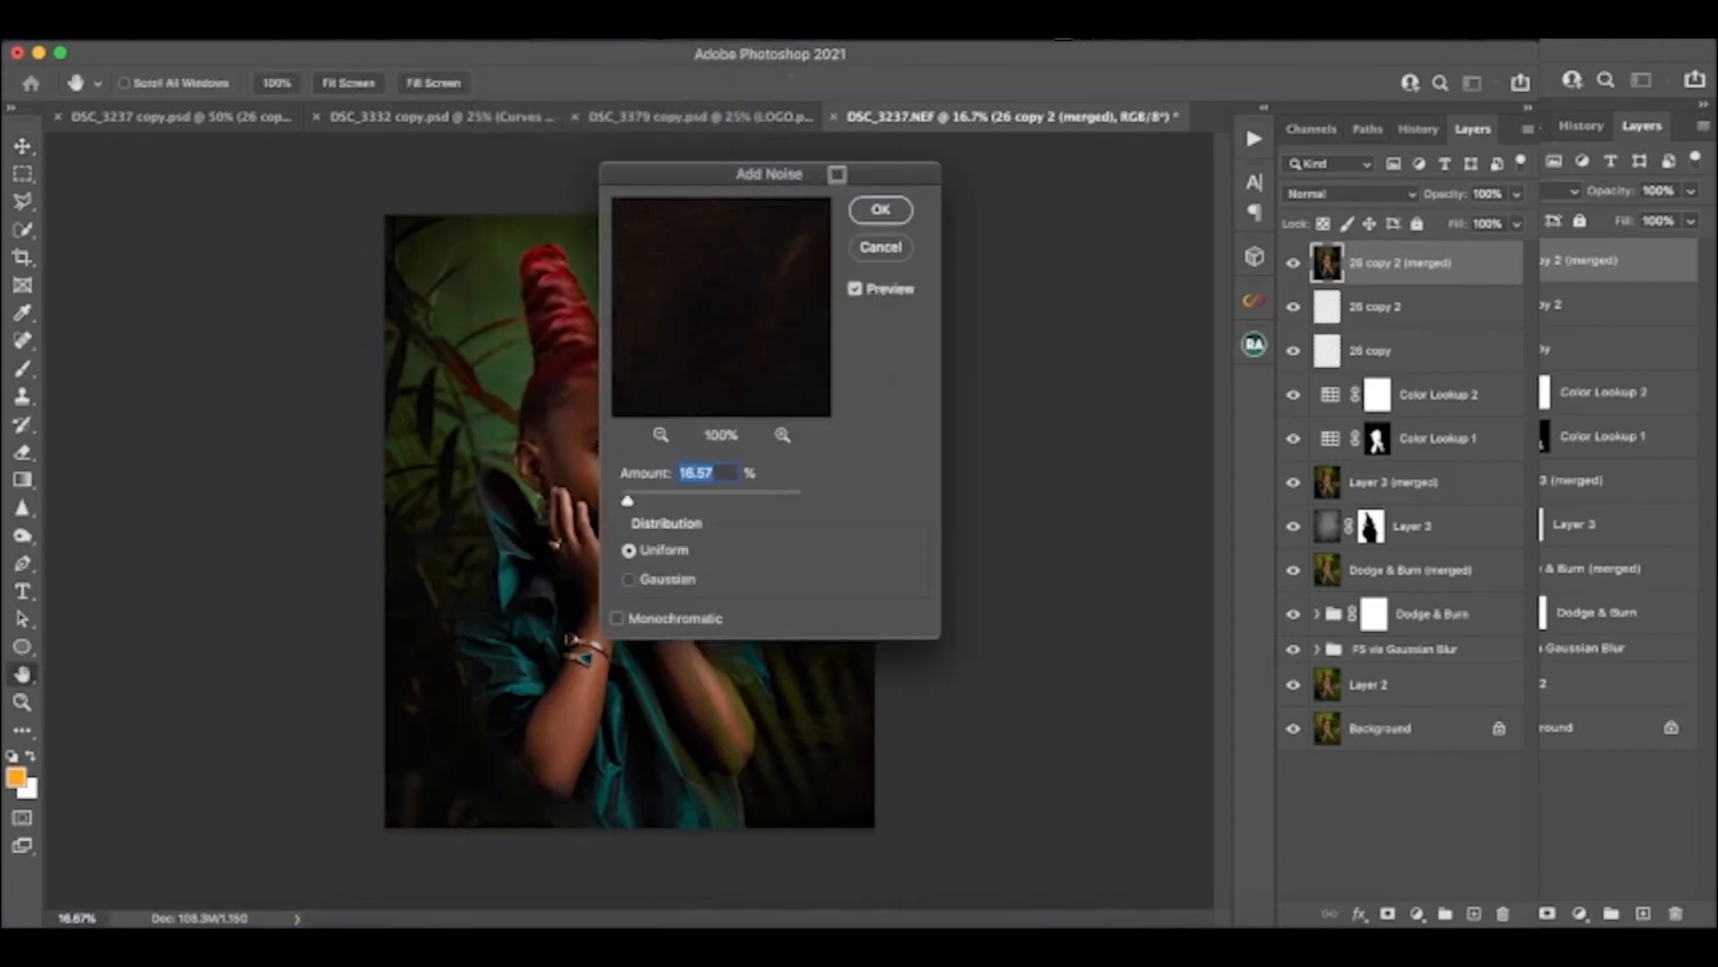
{"action": "left_click_drag", "start_coordinate": [837, 174], "coordinate": [986, 176]}
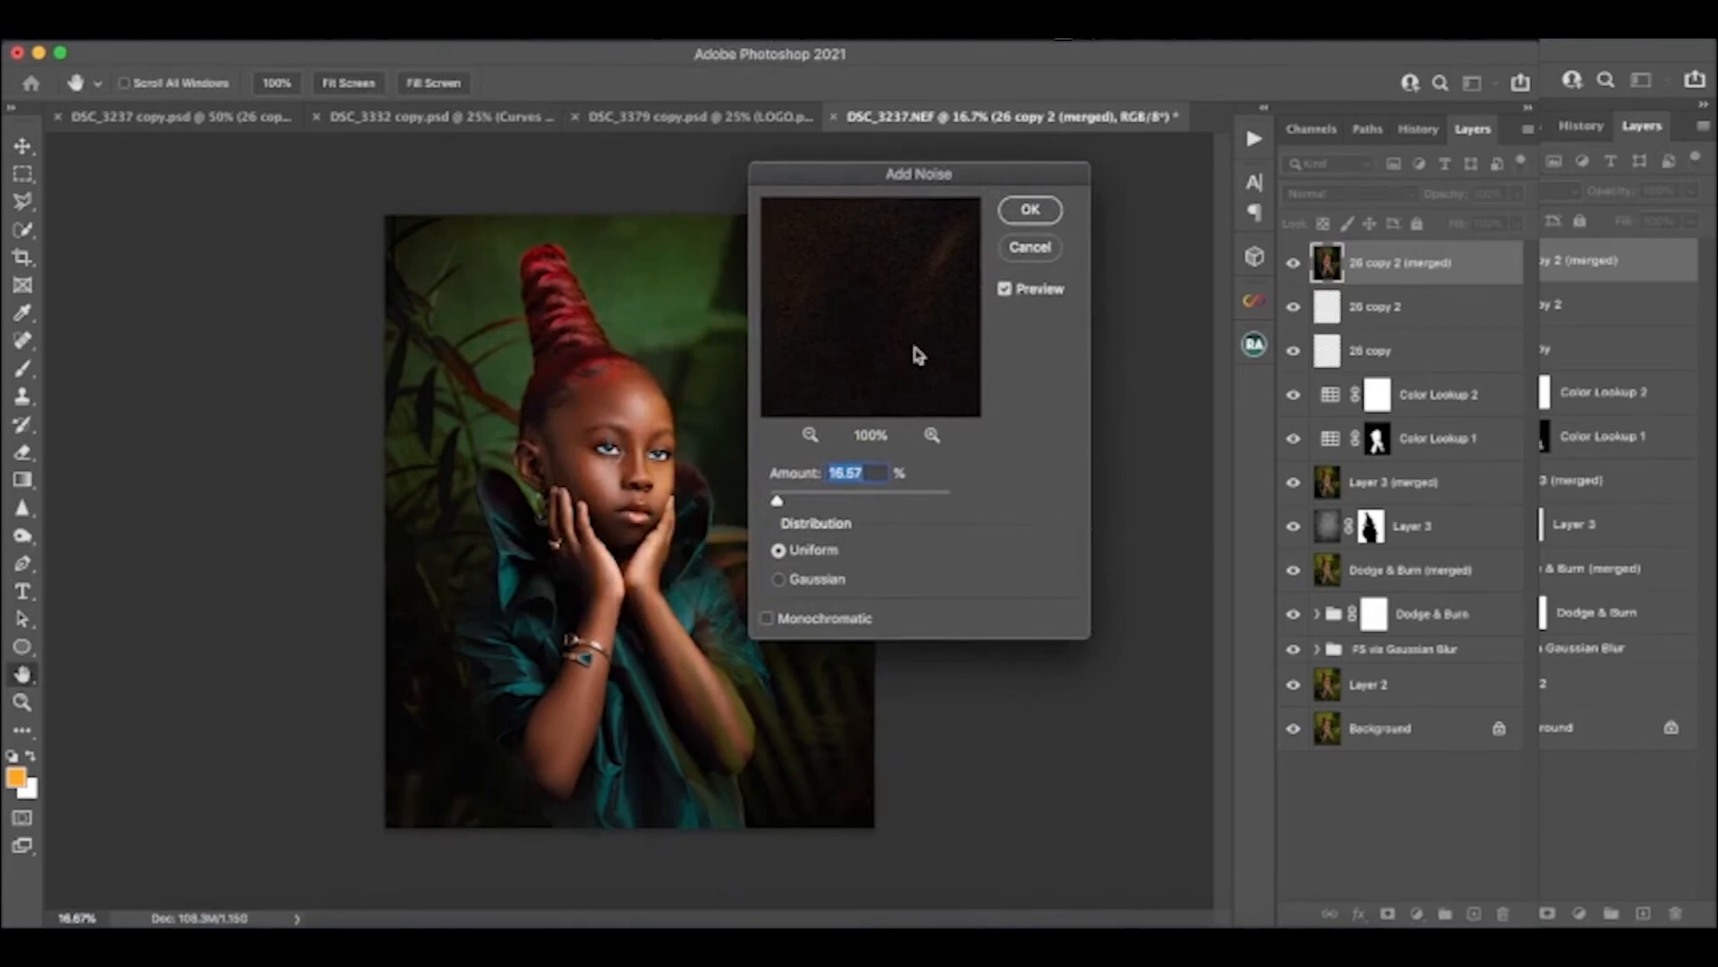
{"action": "key", "text": "super+plus"}
{"action": "key", "text": "super+plus"}
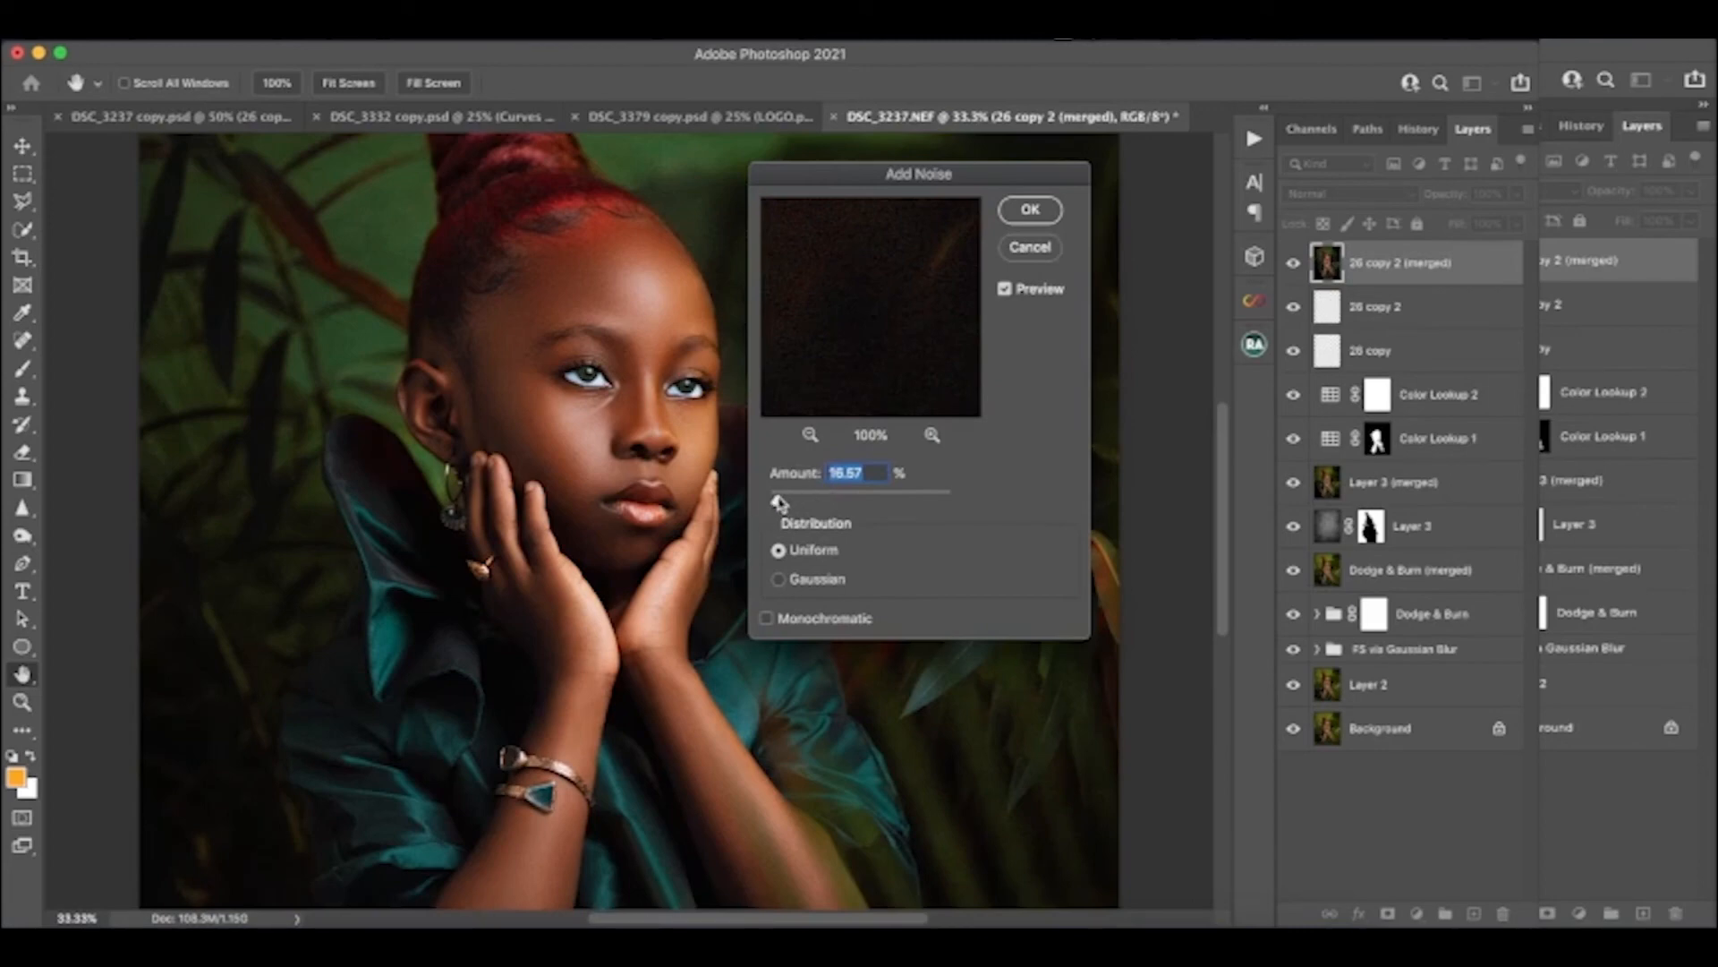
{"action": "left_click_drag", "start_coordinate": [778, 503], "coordinate": [775, 500]}
{"action": "left_click", "coordinate": [1030, 210]}
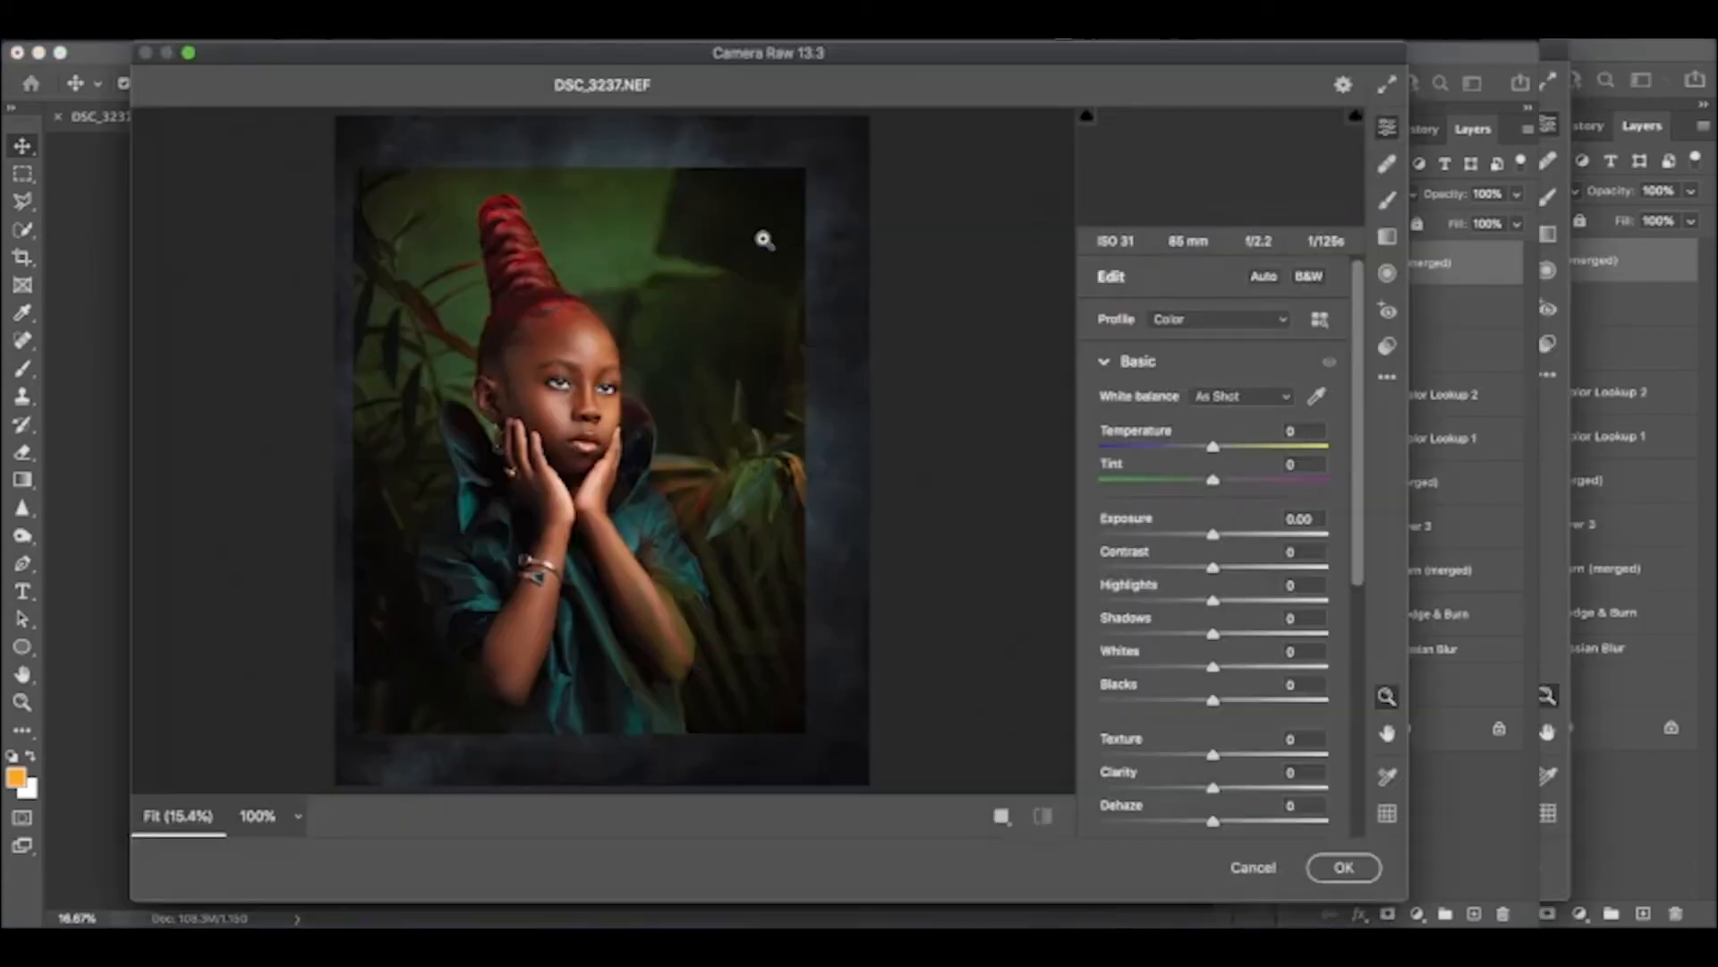
Raise the Texture slightly for the merged layer in the Camera Raw filter and apply it
{"action": "left_click", "coordinate": [707, 483]}
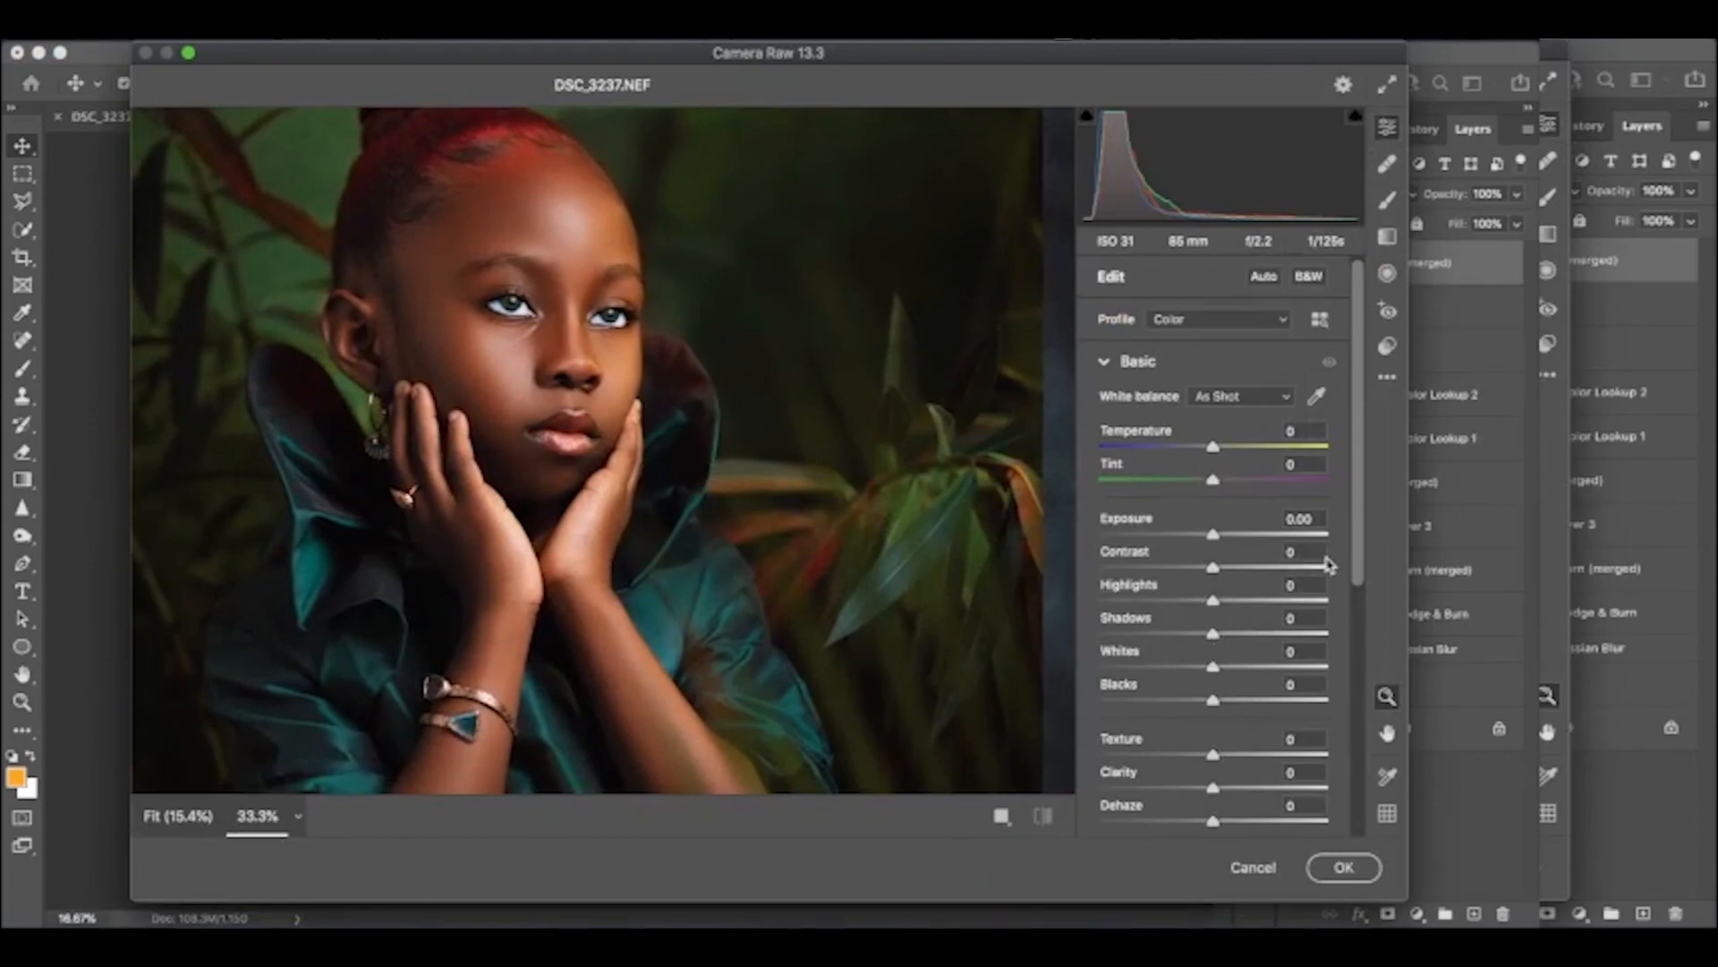
{"action": "left_click_drag", "start_coordinate": [1358, 546], "coordinate": [1350, 585]}
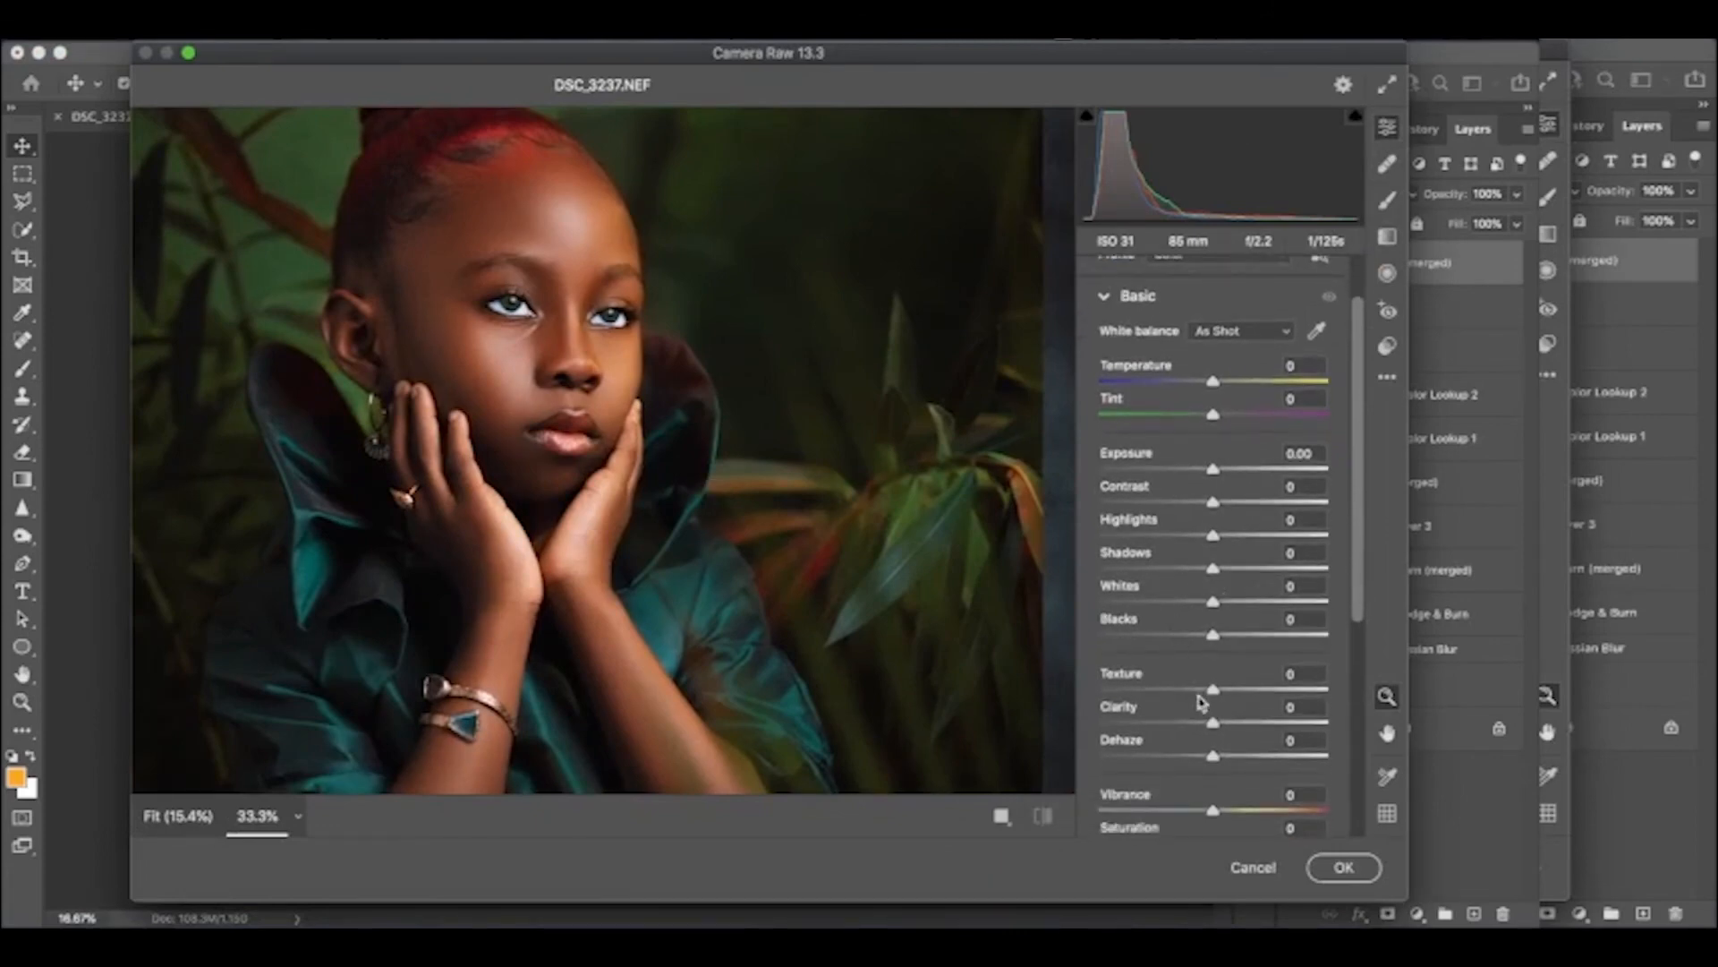
{"action": "left_click_drag", "start_coordinate": [1213, 691], "coordinate": [1219, 694]}
{"action": "left_click_drag", "start_coordinate": [1227, 697], "coordinate": [1225, 697]}
{"action": "left_click_drag", "start_coordinate": [1224, 697], "coordinate": [1232, 699]}
{"action": "left_click_drag", "start_coordinate": [1232, 699], "coordinate": [1238, 701]}
{"action": "left_click_drag", "start_coordinate": [1232, 699], "coordinate": [1231, 699]}
{"action": "left_click", "coordinate": [1345, 868]}
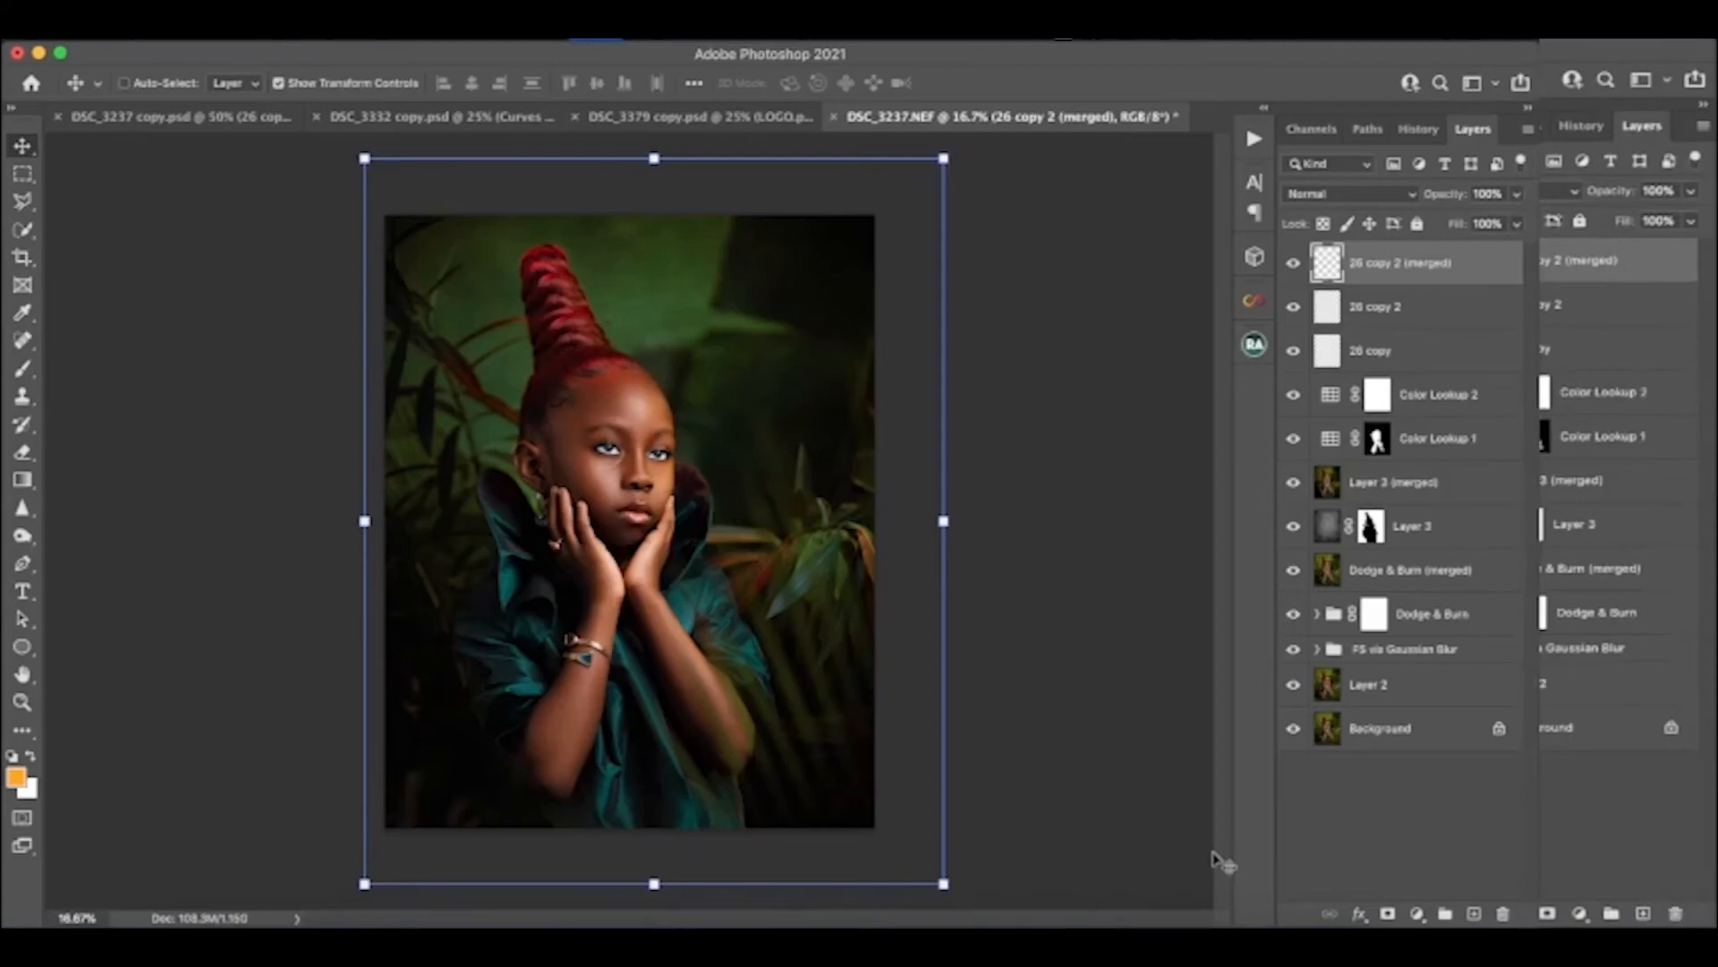
Examine the added noise and texture up close around the lips and across the full portrait
{"action": "key", "text": "super+plus"}
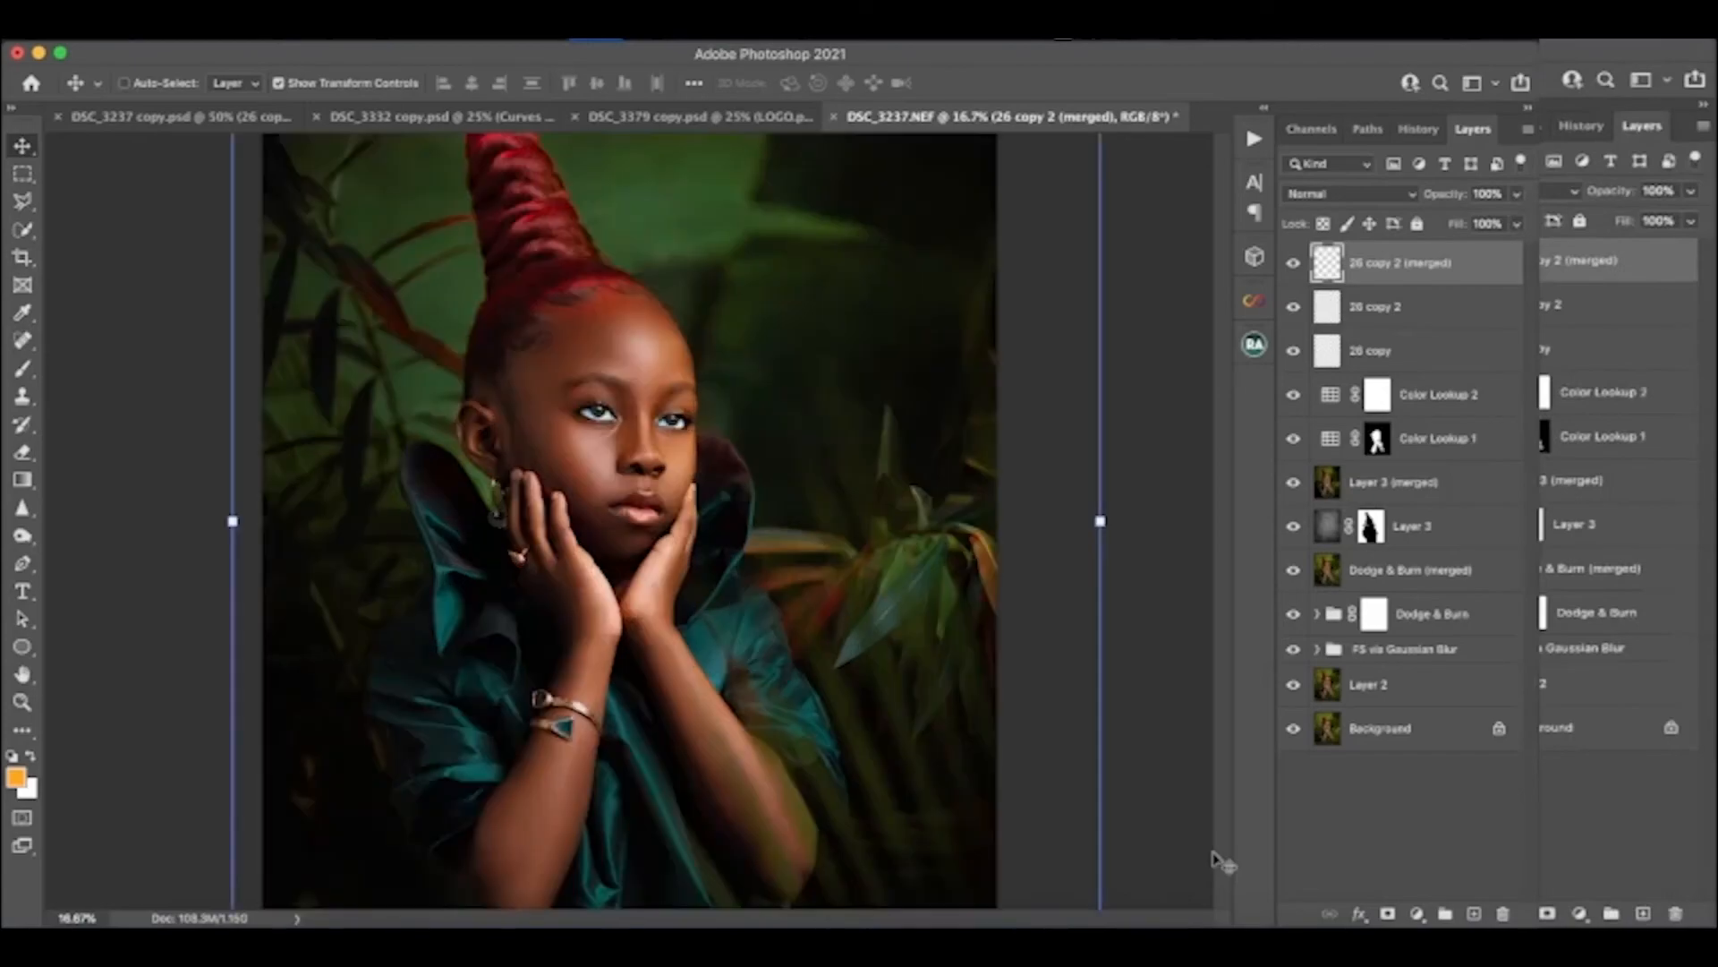
{"action": "key", "text": "super+plus"}
{"action": "key", "text": "super+plus"}
{"action": "key", "text": "super+plus"}
{"action": "key", "text": "super+plus"}
{"action": "key", "text": "super+plus"}
{"action": "key", "text": "super+plus"}
{"action": "key", "text": "super+plus"}
{"action": "key", "text": "super+plus"}
{"action": "key", "text": "super+plus"}
{"action": "key", "text": "super+plus"}
{"action": "key", "text": "super+plus"}
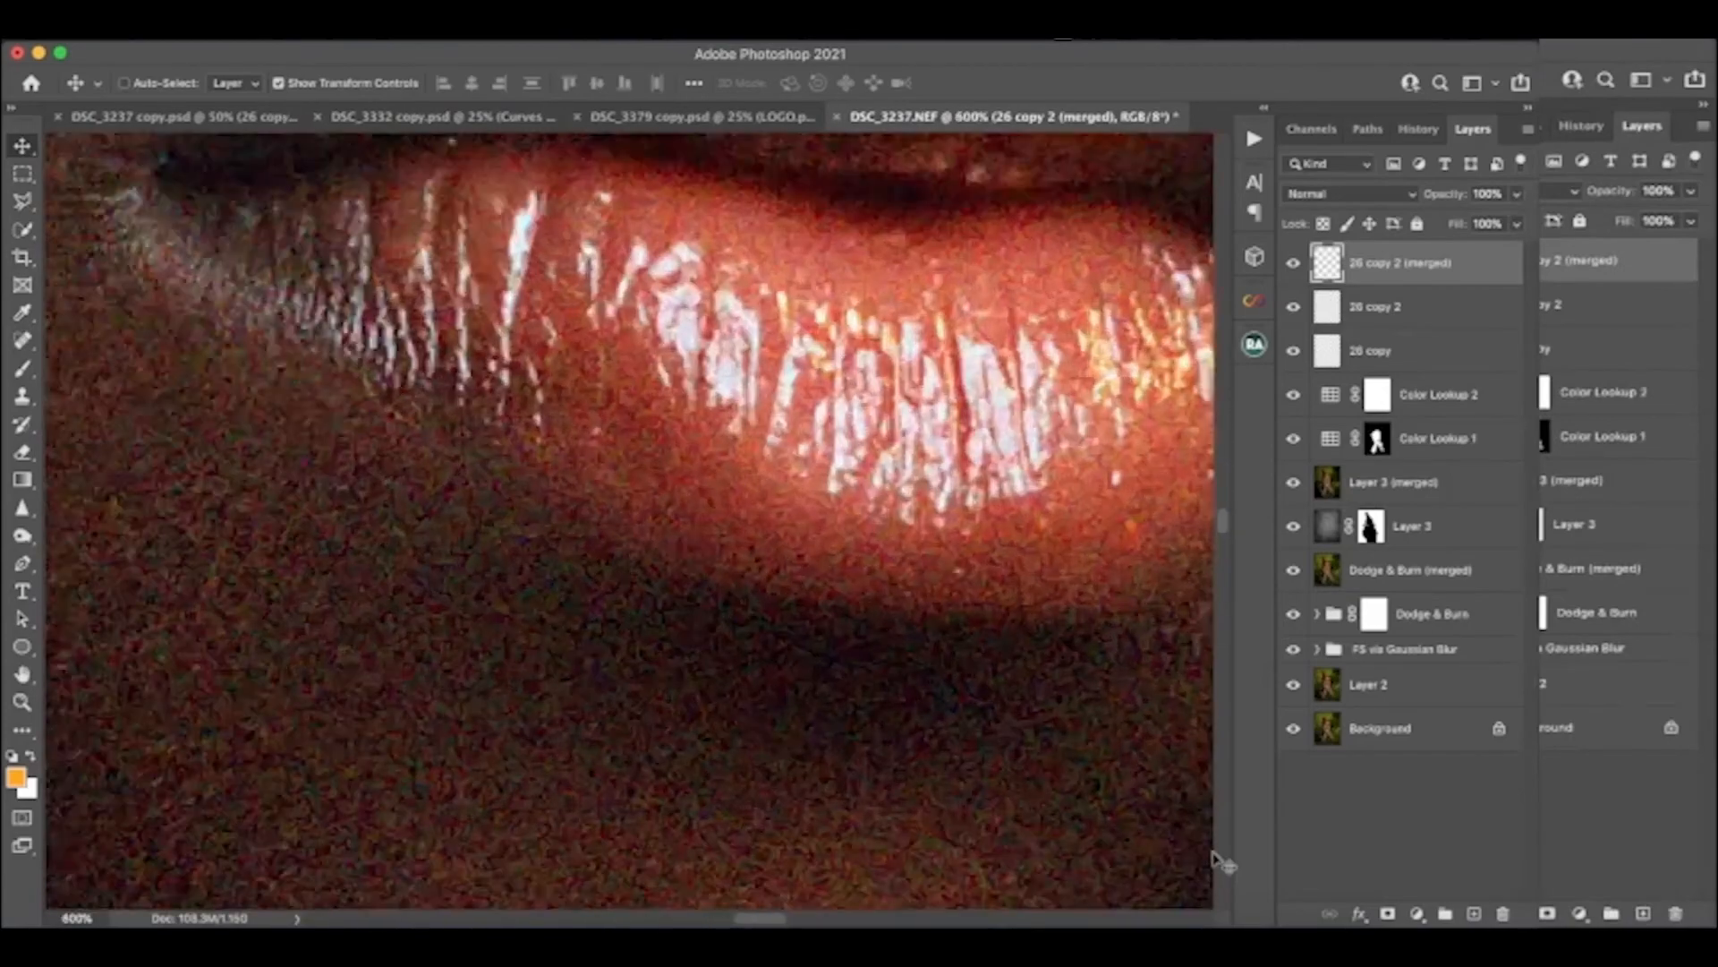
{"action": "key", "text": "super+minus"}
{"action": "key", "text": "super+minus"}
{"action": "key", "text": "super+minus"}
{"action": "key", "text": "super+minus"}
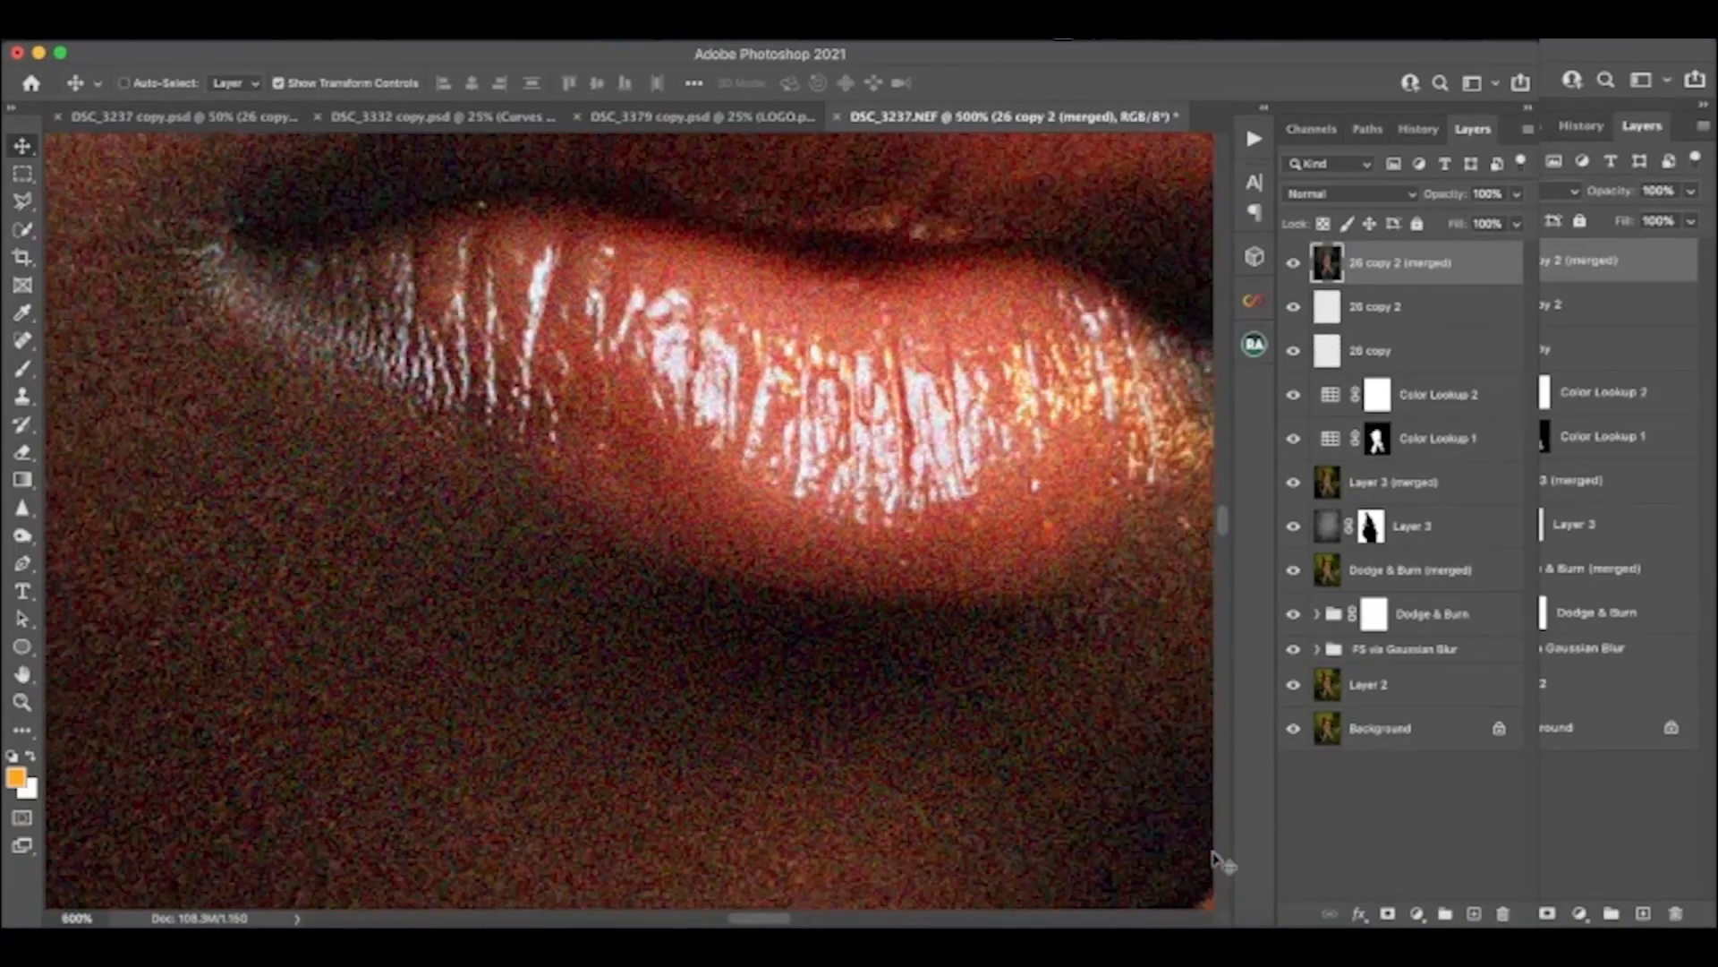
{"action": "key", "text": "super+minus"}
{"action": "key", "text": "super+minus"}
{"action": "key", "text": "super+minus"}
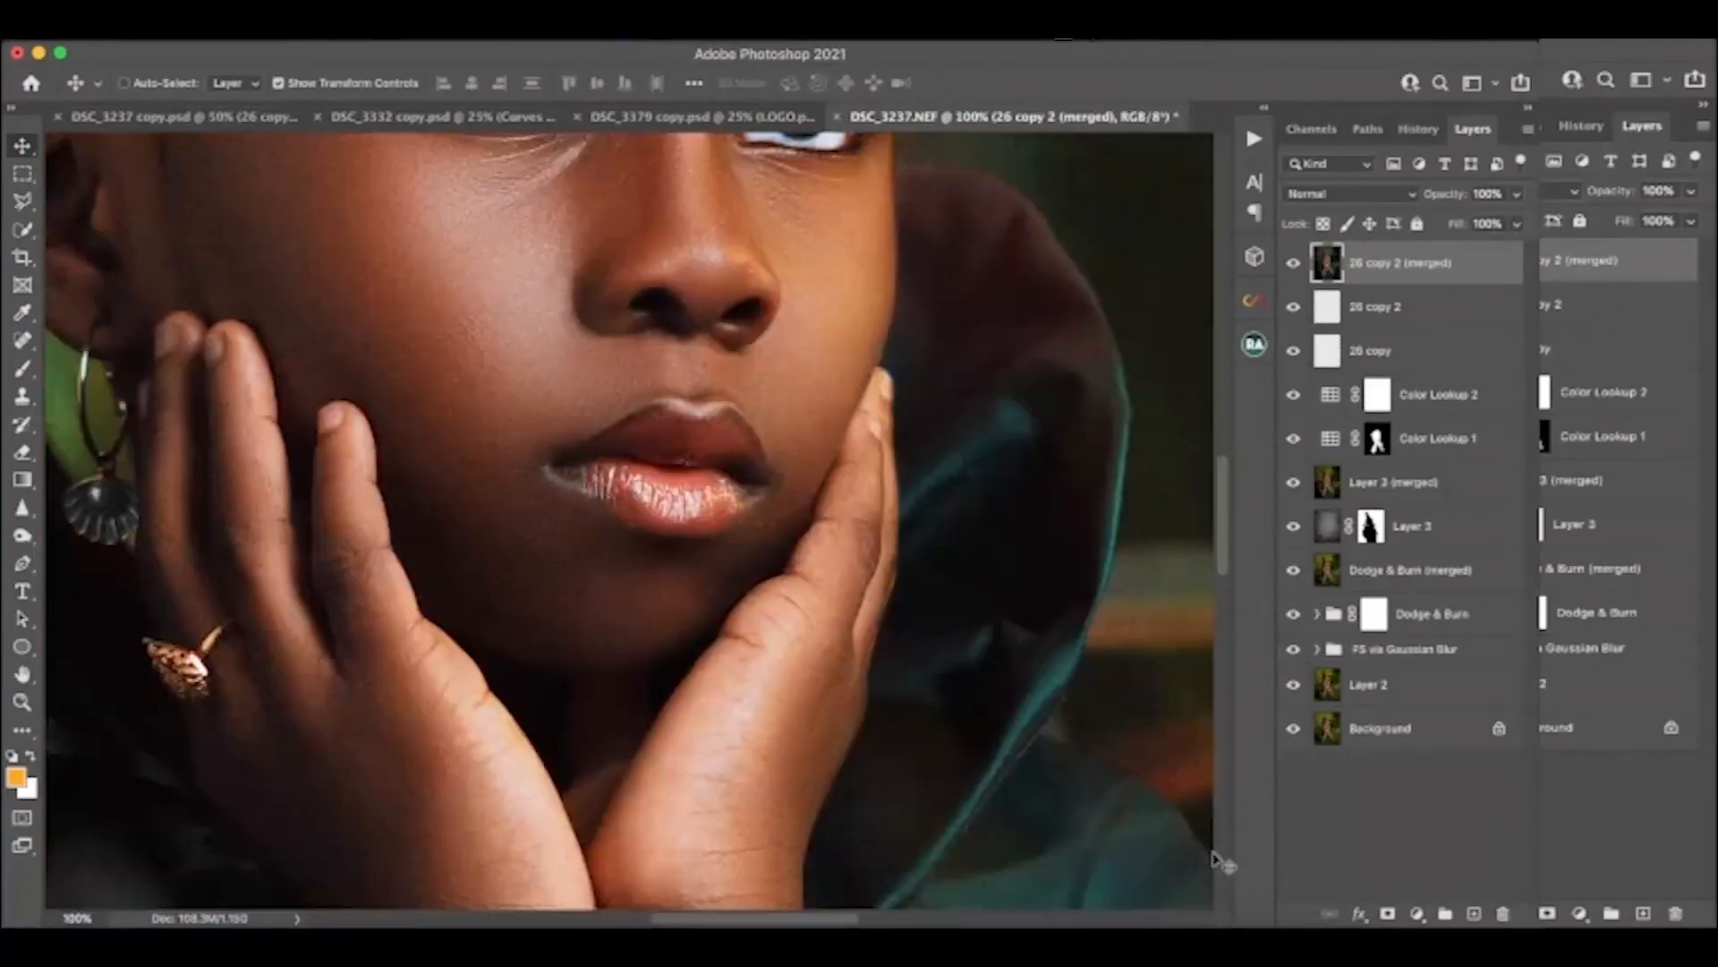
{"action": "key", "text": "super+minus"}
{"action": "key", "text": "super+minus"}
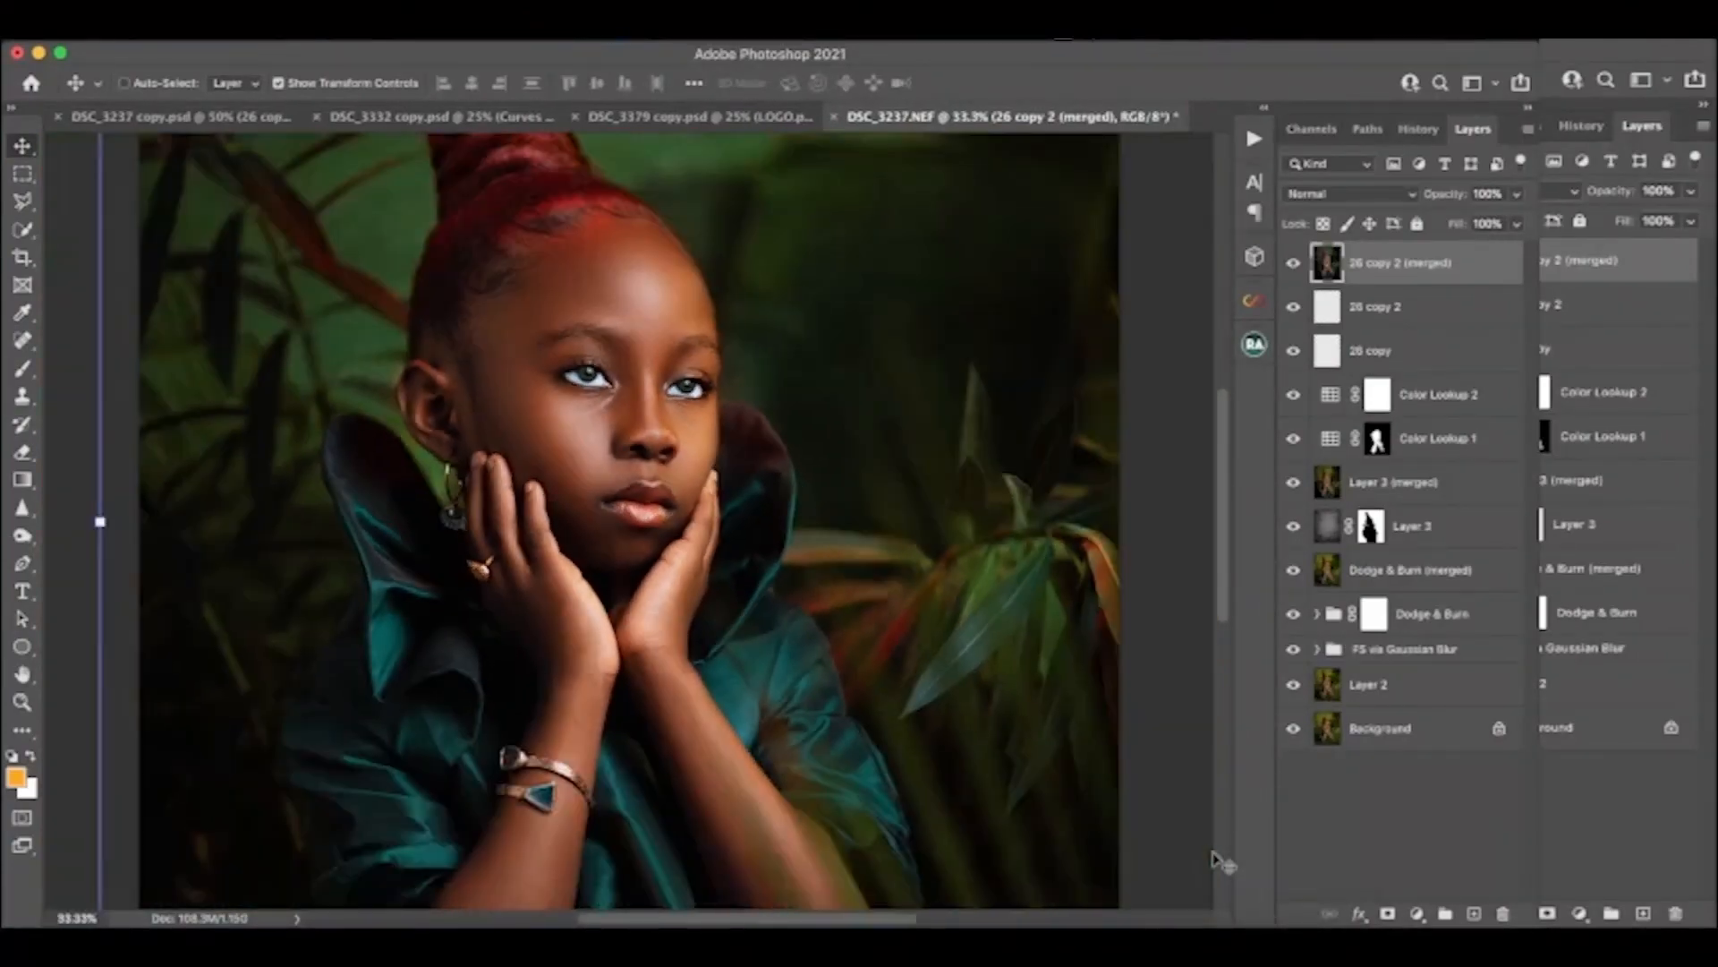
{"action": "key", "text": "super+minus"}
{"action": "key", "text": "super+minus"}
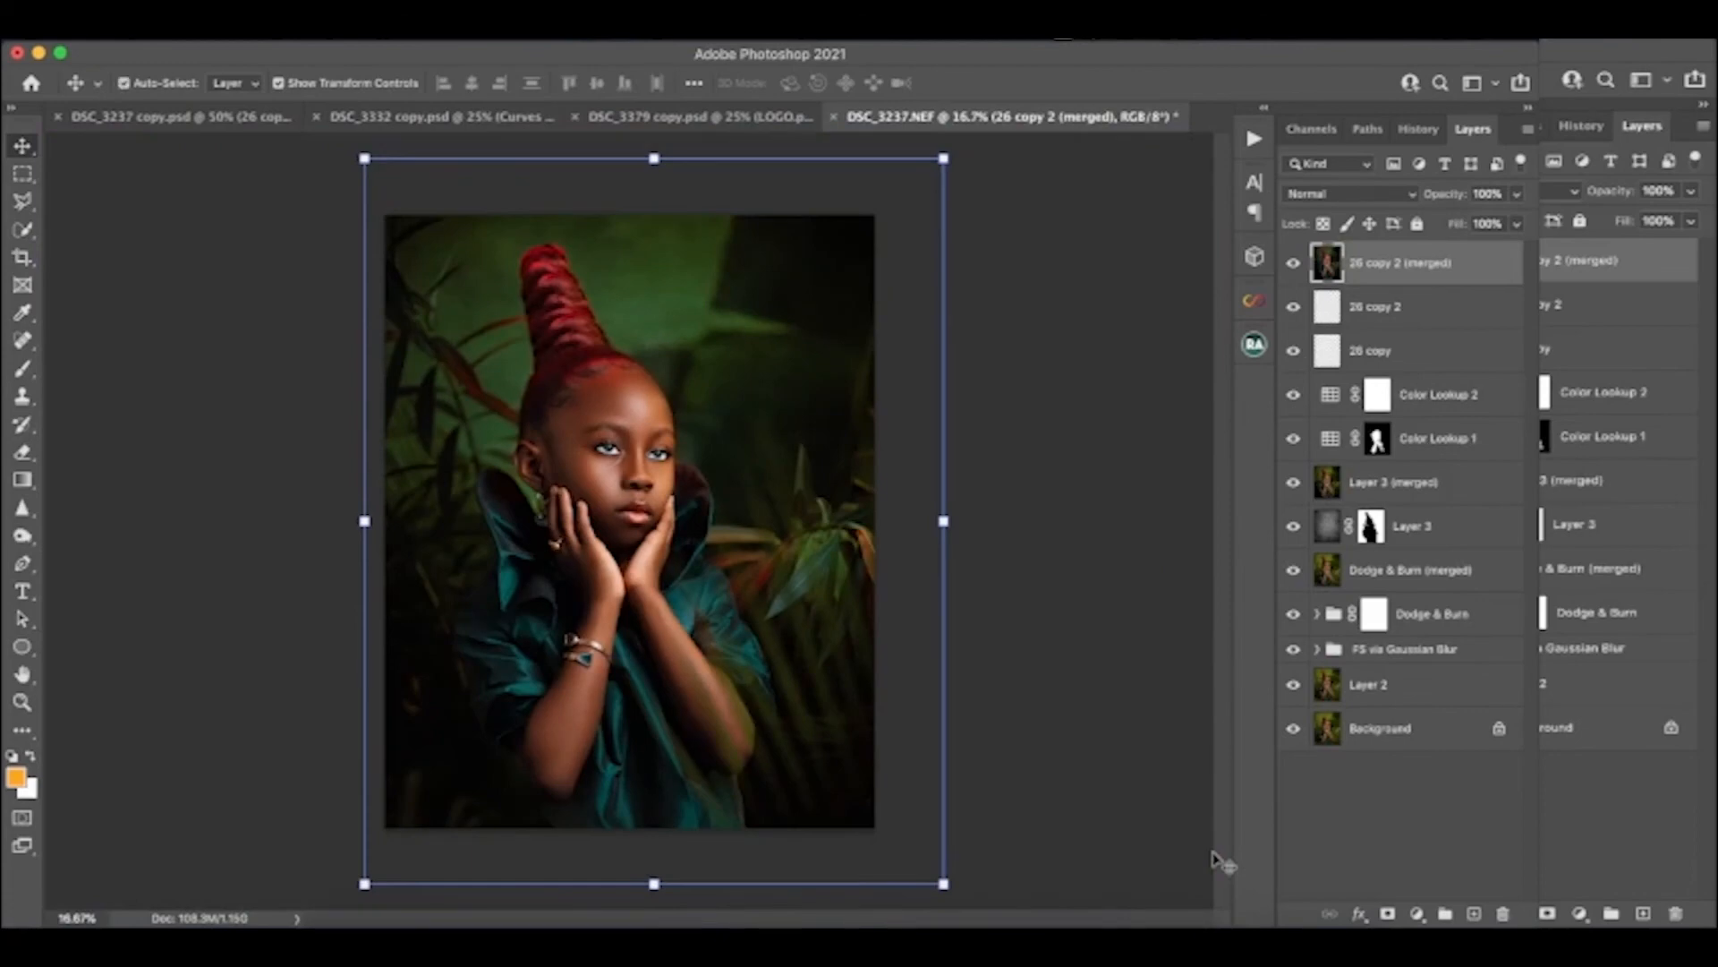
{"action": "key", "text": "super+plus"}
{"action": "key", "text": "super+plus"}
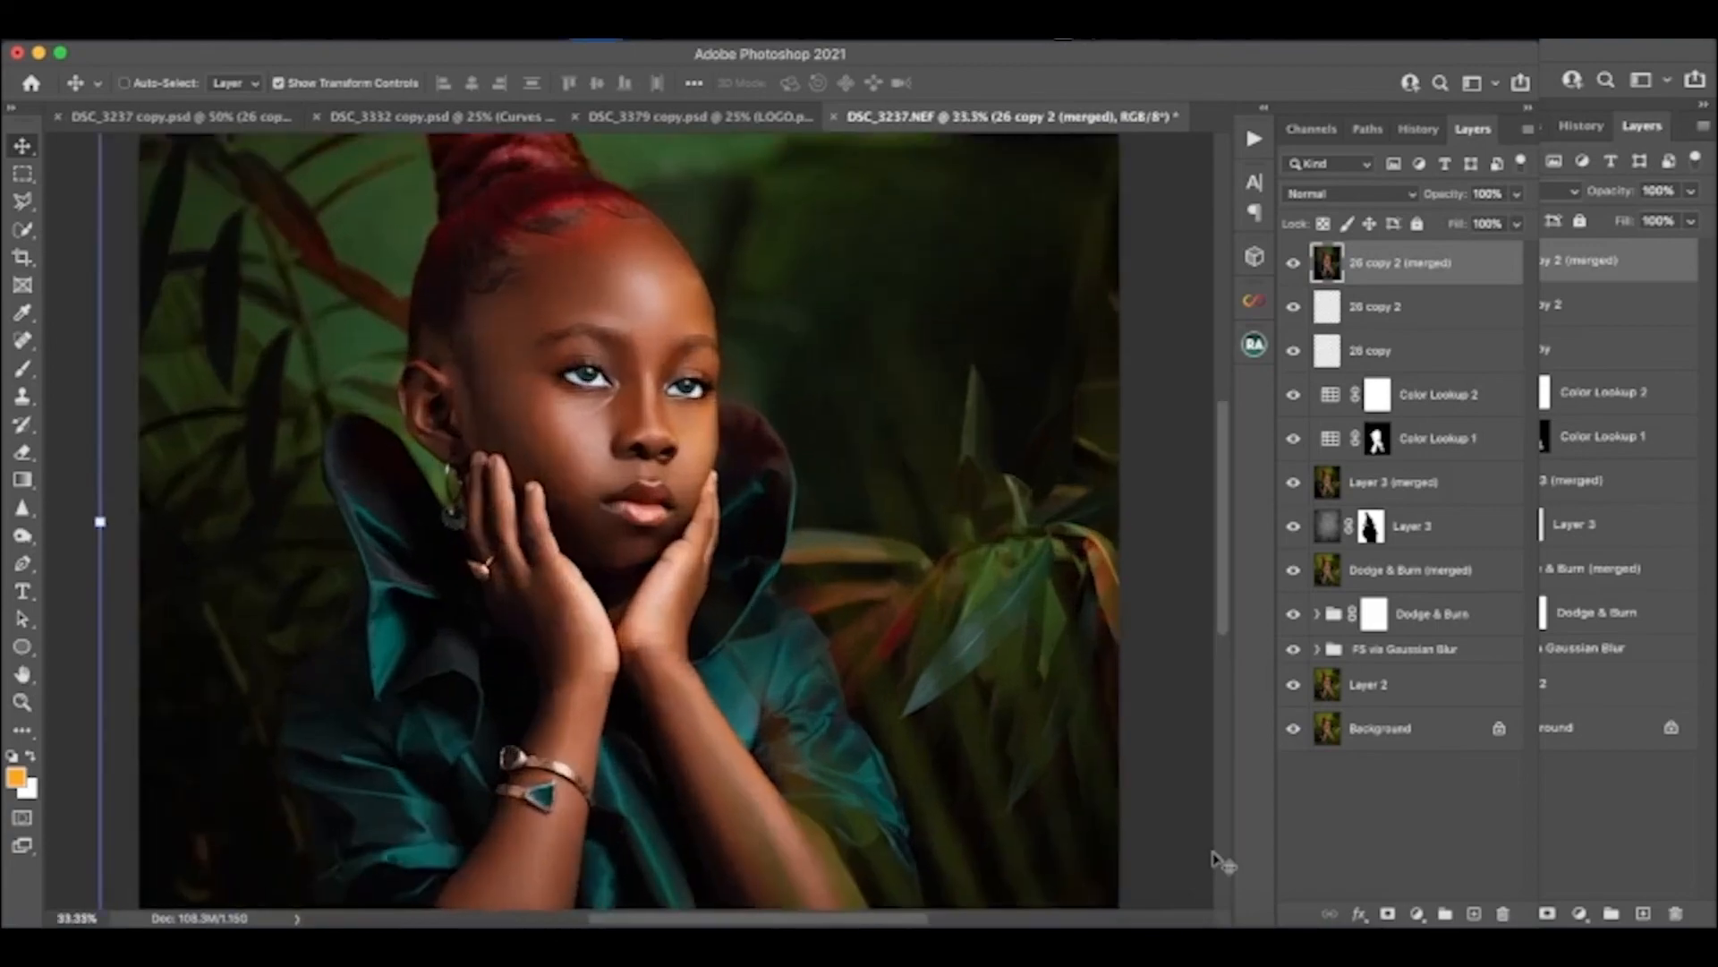